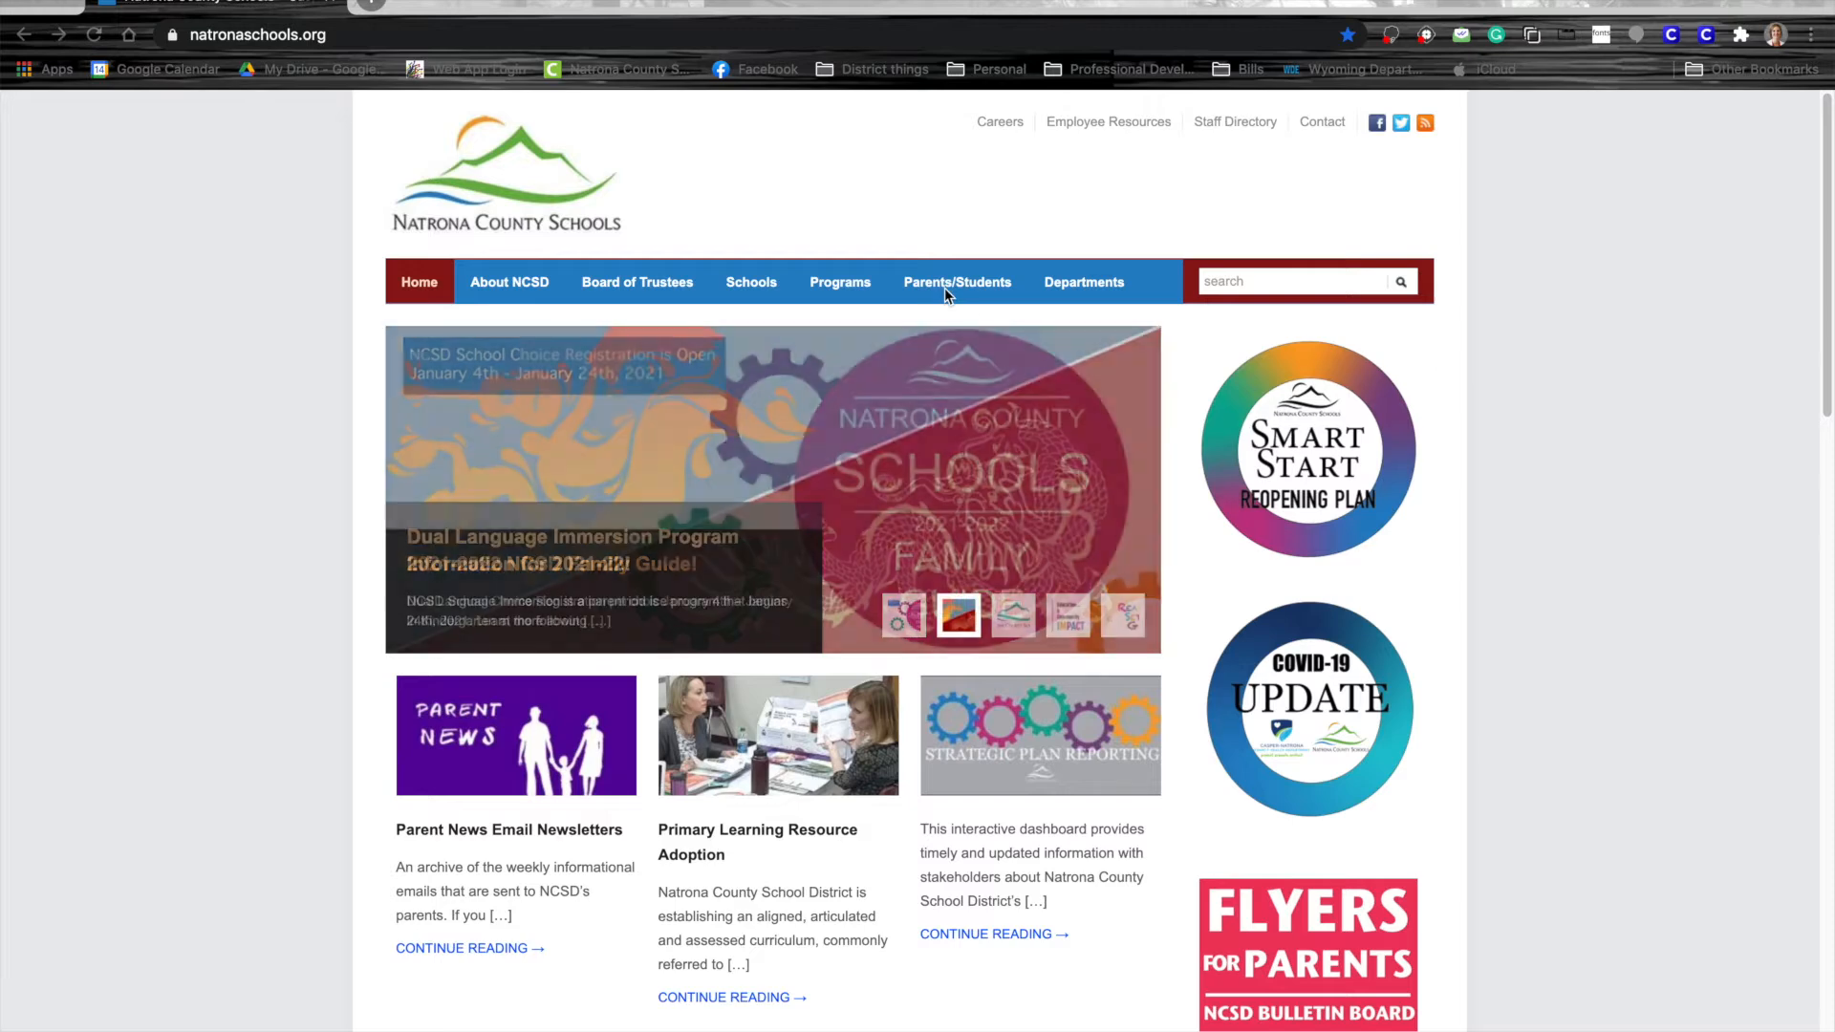
Go from Parents/Students to the Natrona County Schools enrollment information page
left_click(945, 289)
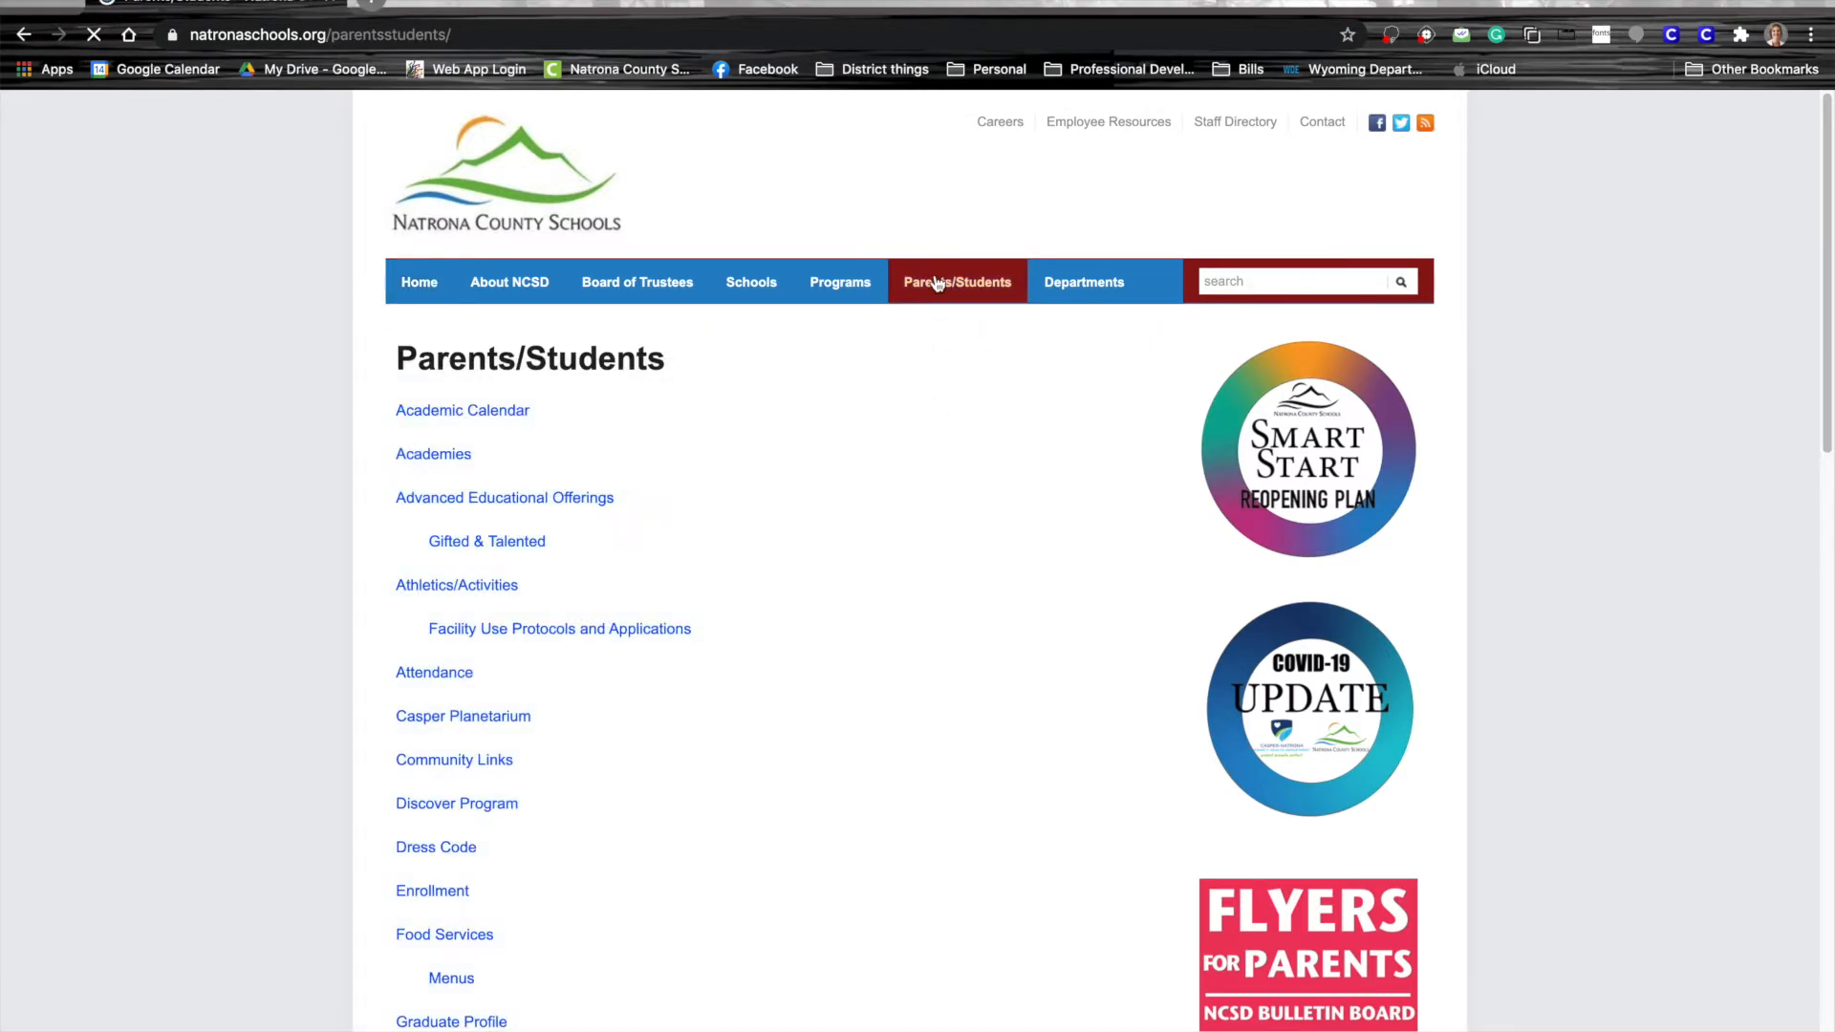
left_click(432, 891)
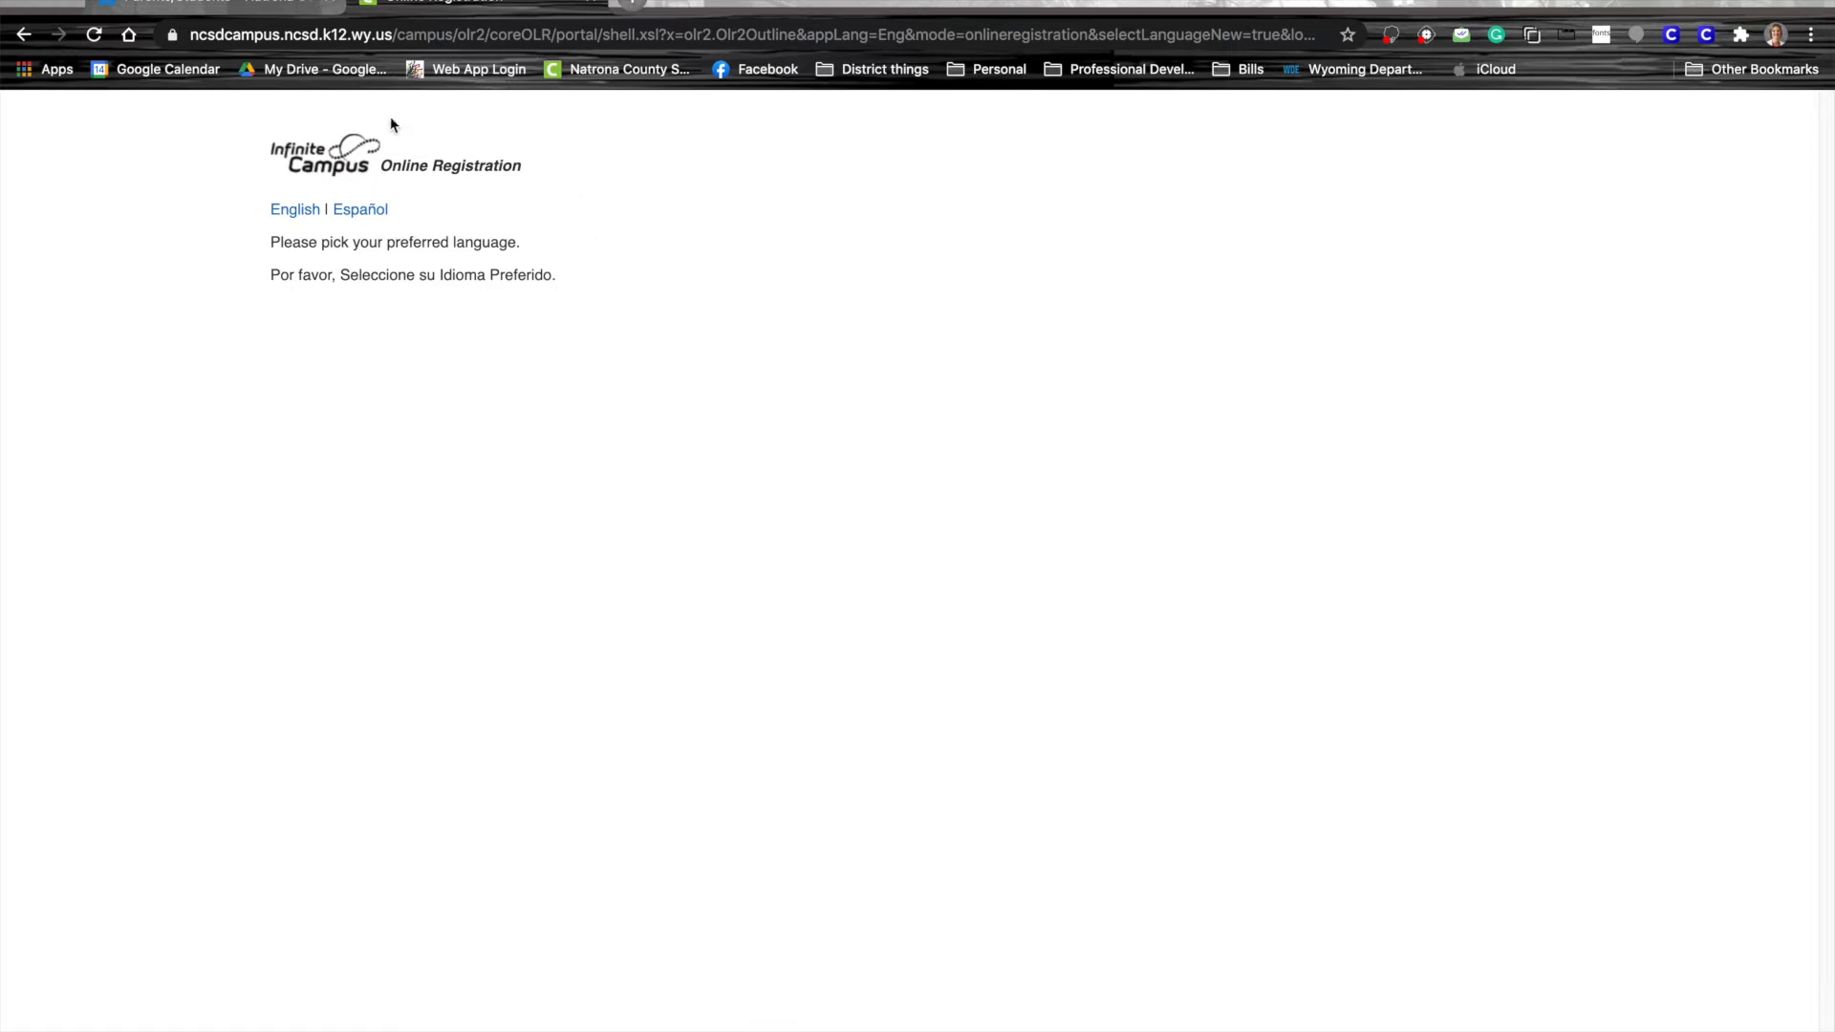
Start a new English registration with the parent's name, birth date and 2020-2021 year
left_click(295, 210)
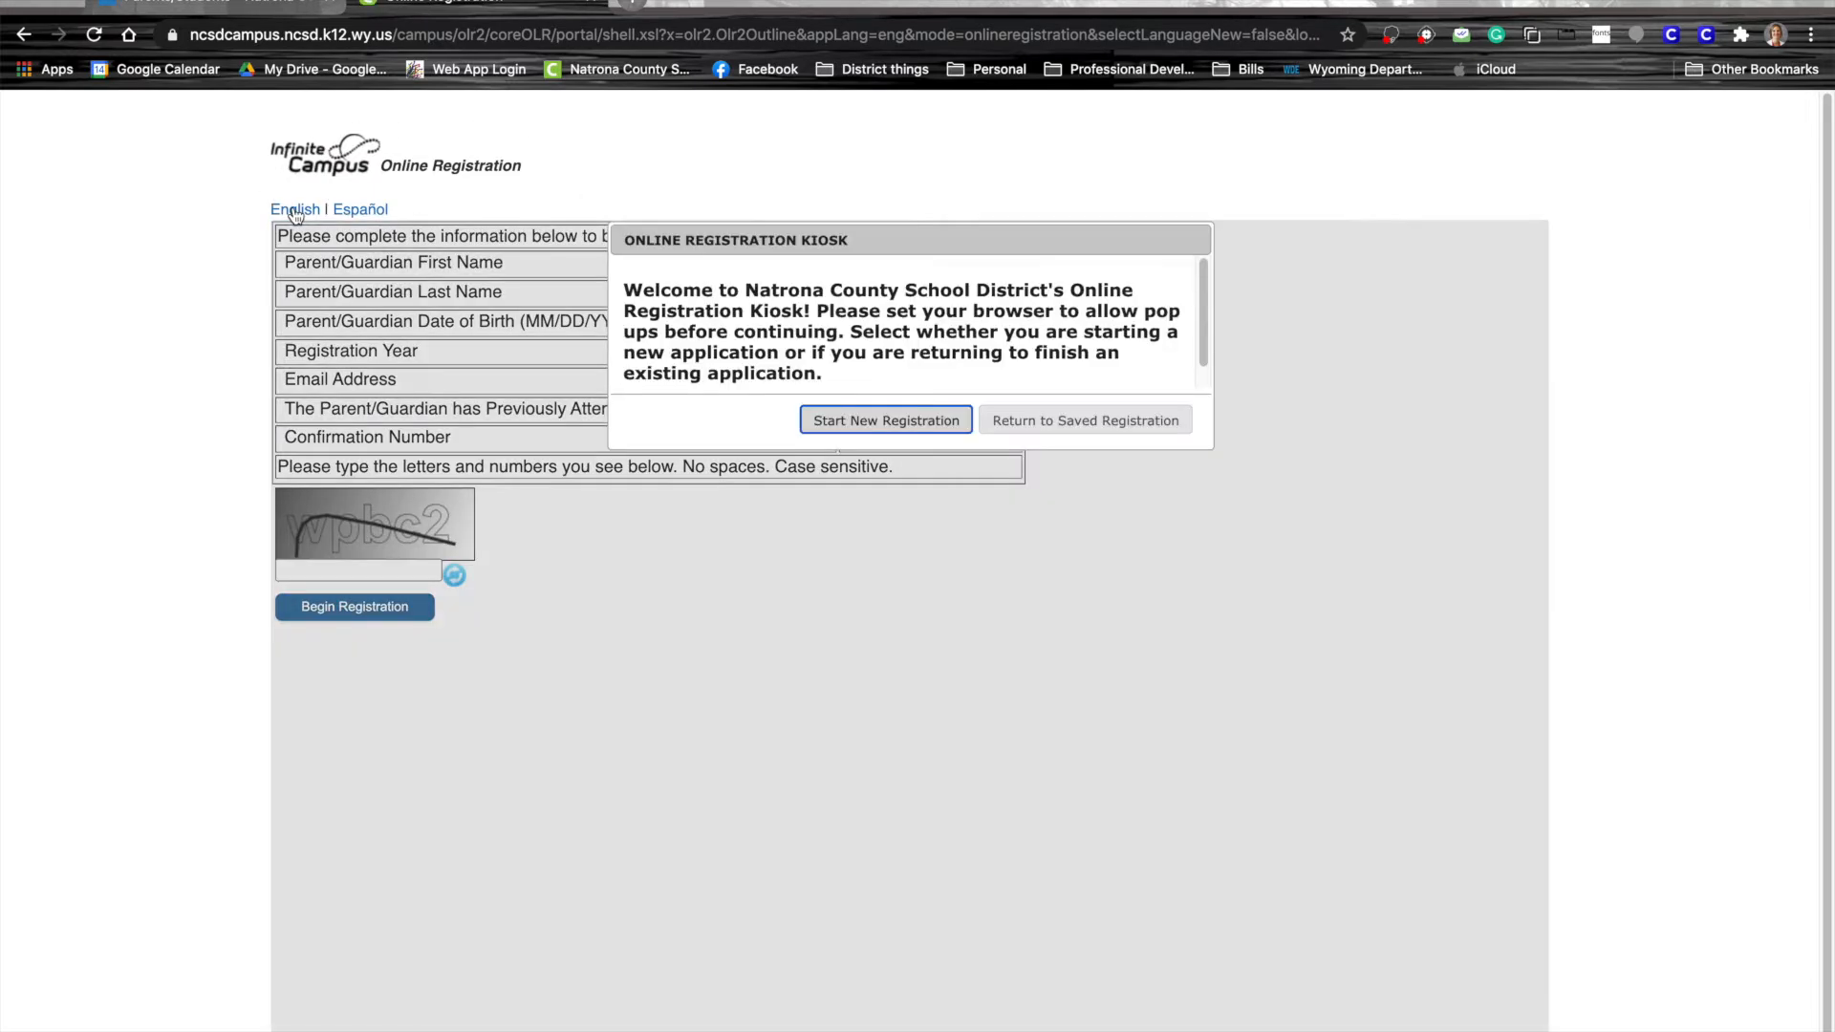
left_click(910, 424)
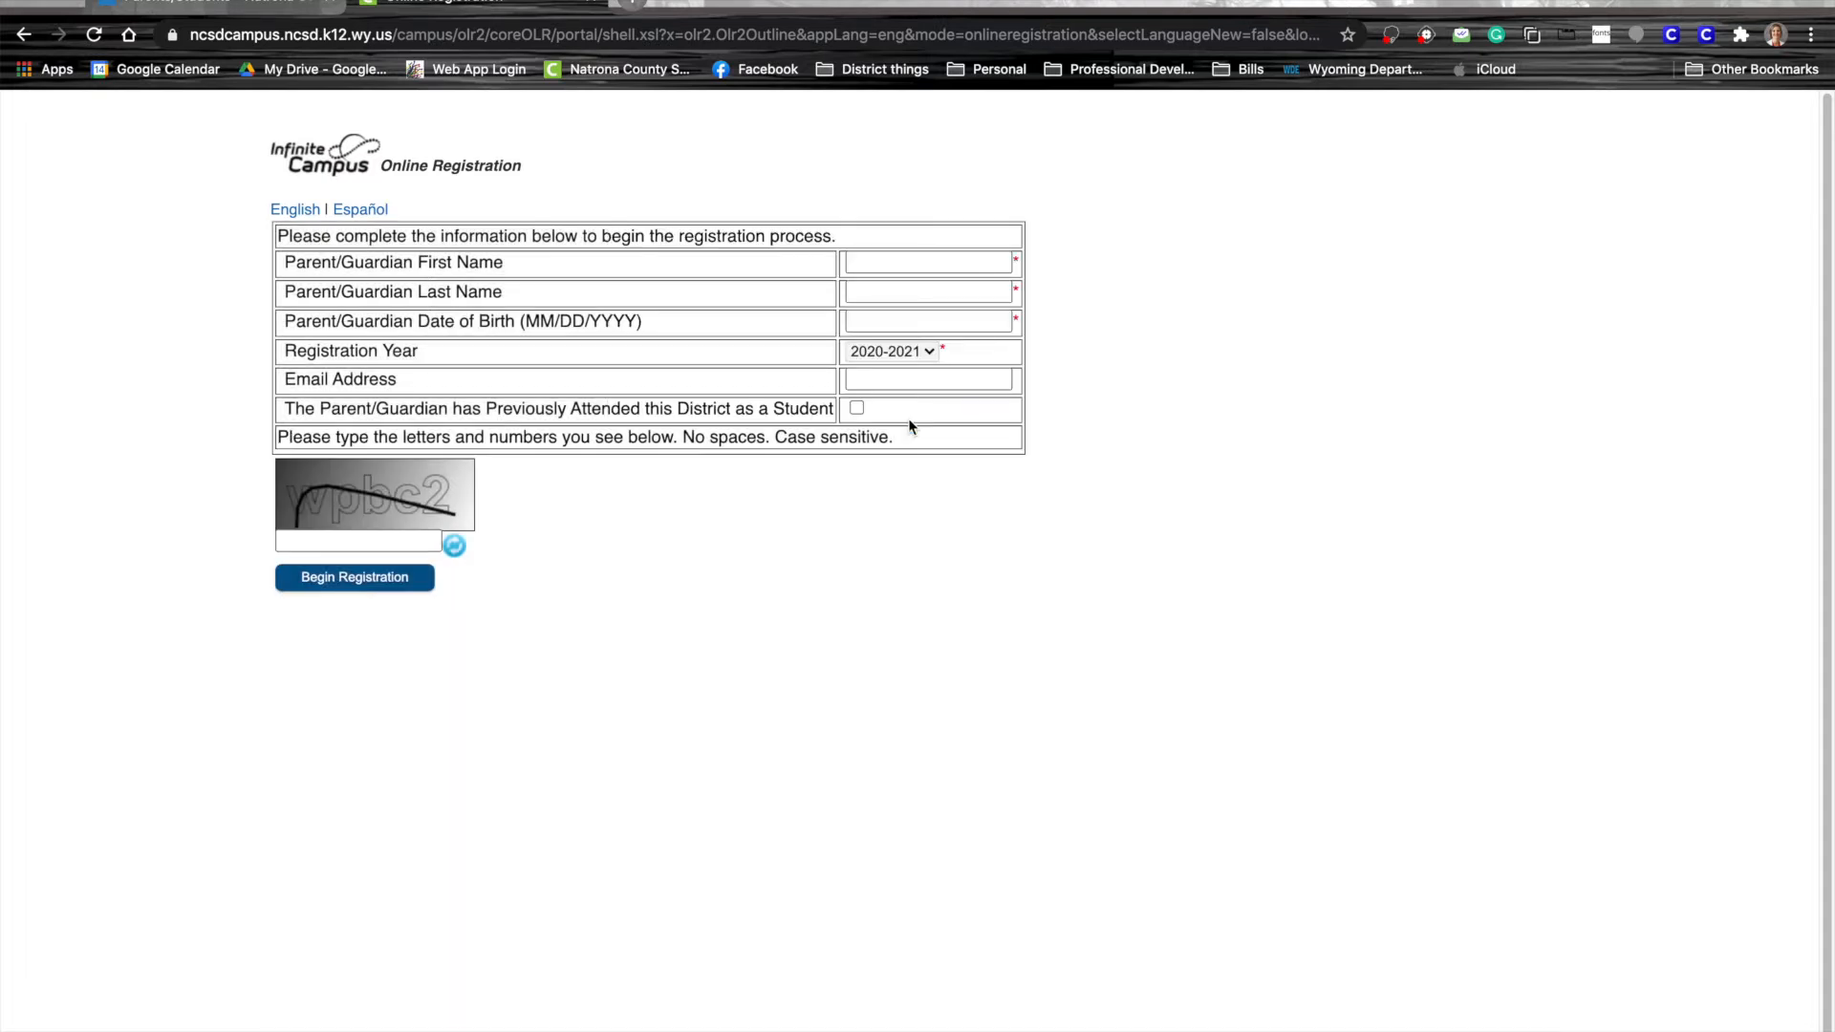
left_click(881, 262)
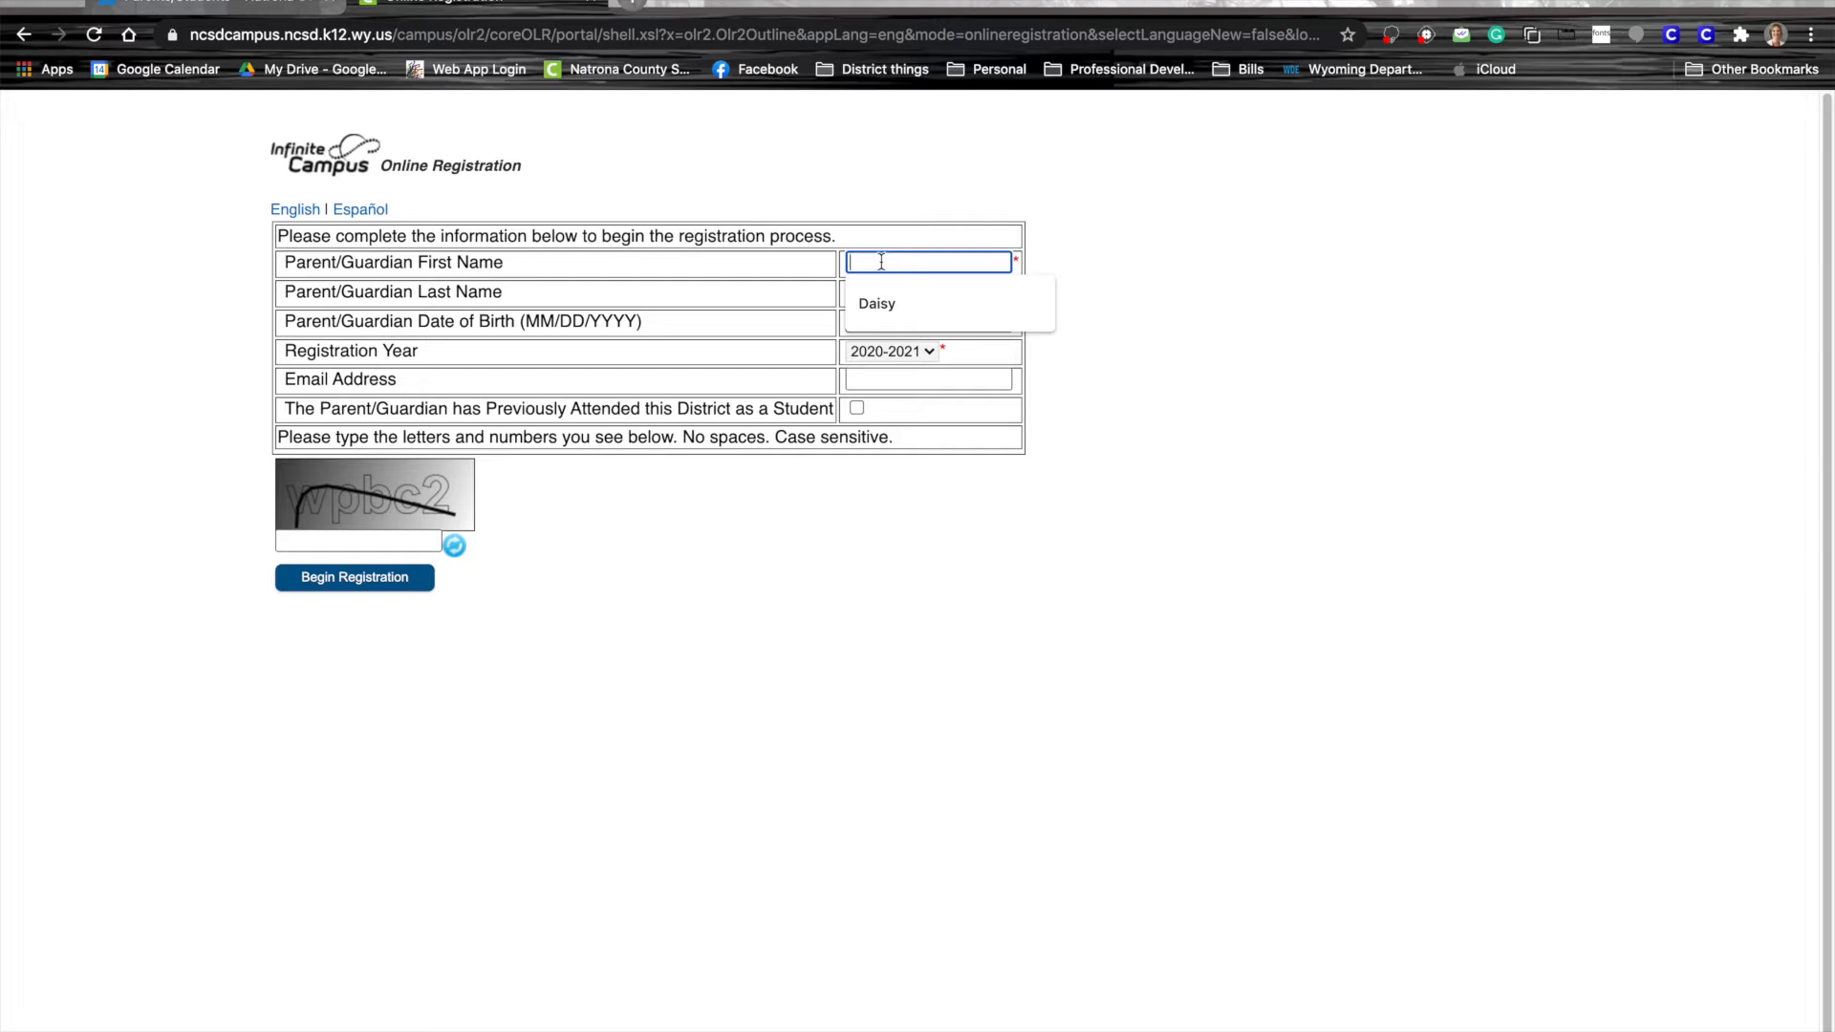
left_click(862, 303)
left_click(885, 293)
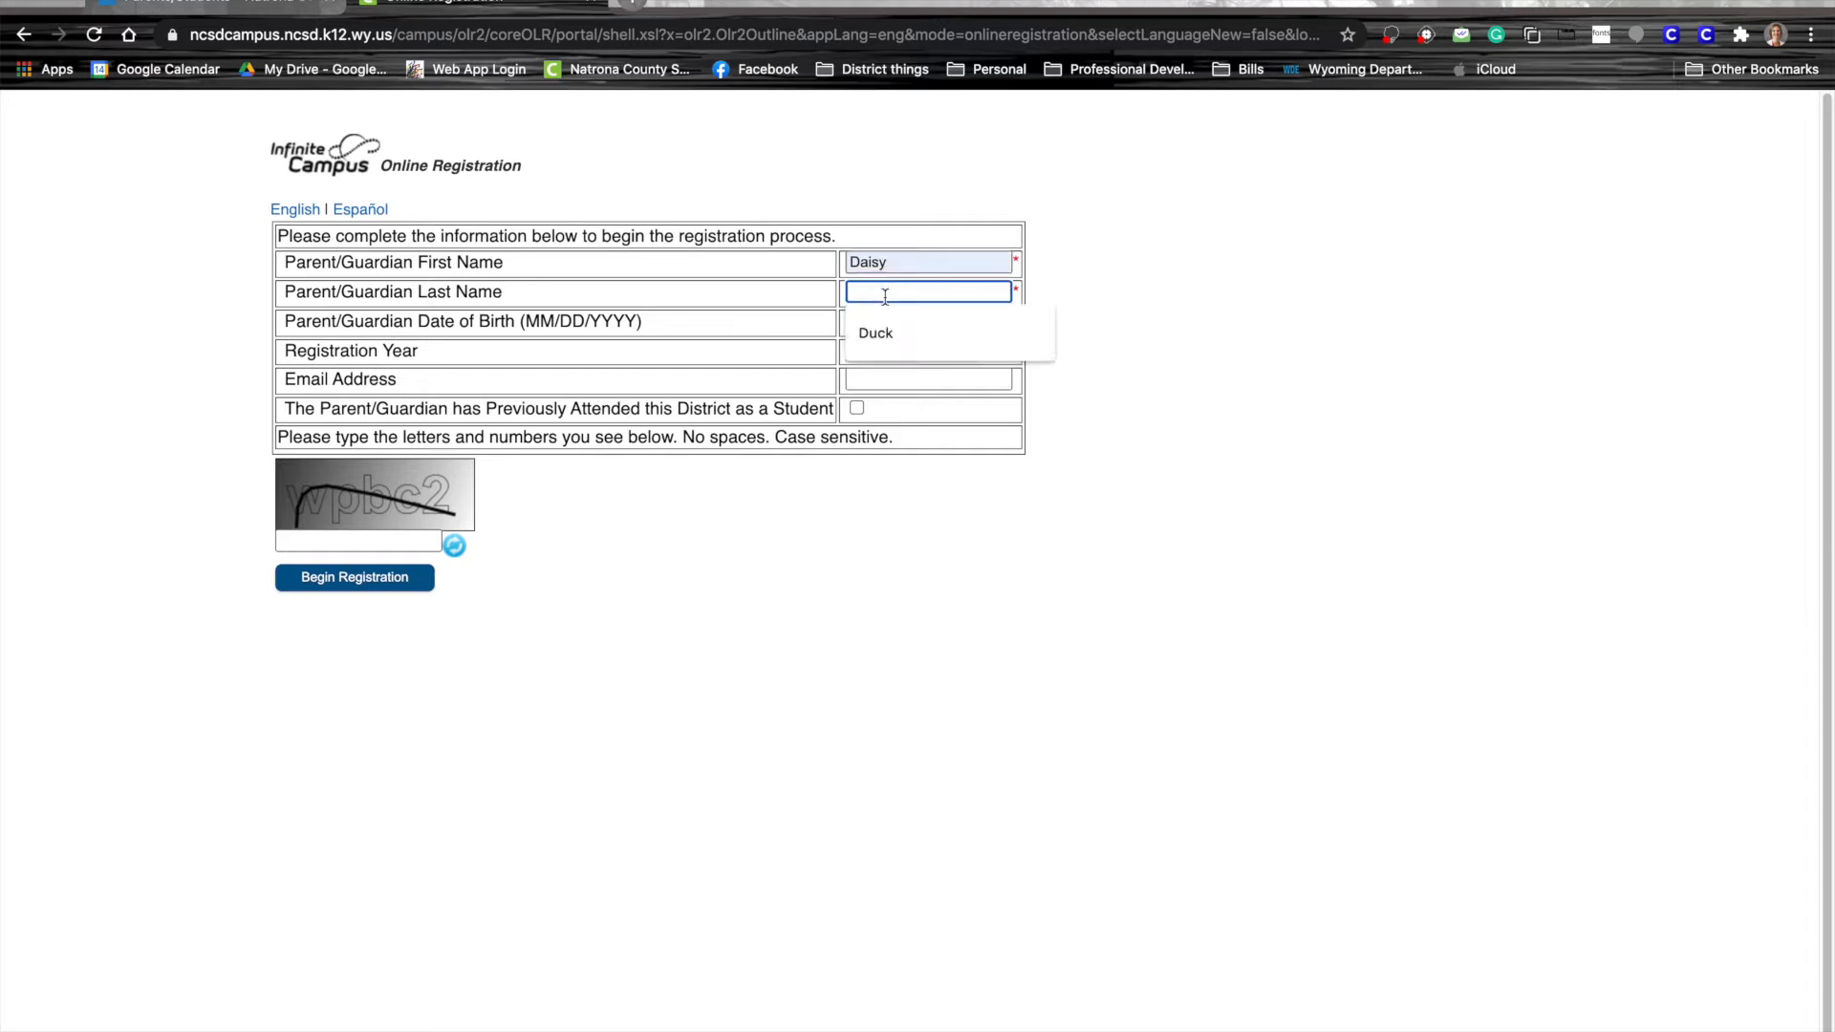
left_click(873, 327)
left_click(873, 322)
left_click(883, 363)
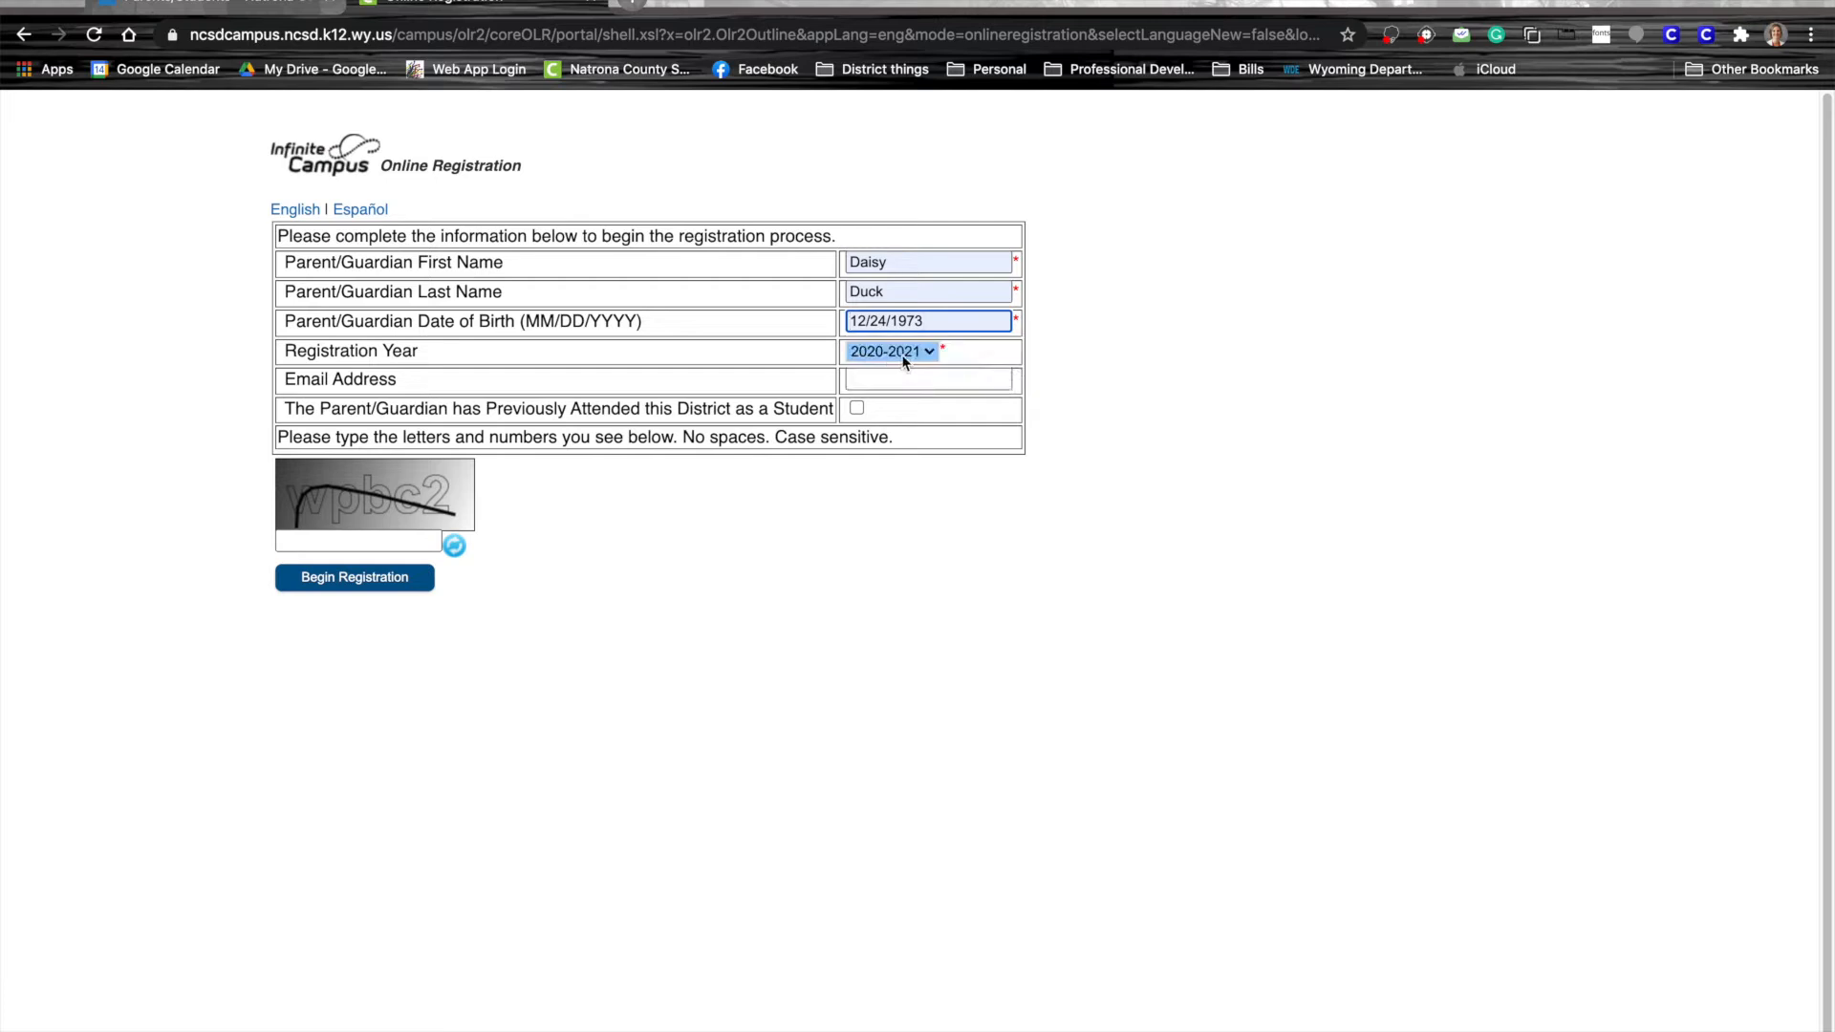
left_click(921, 355)
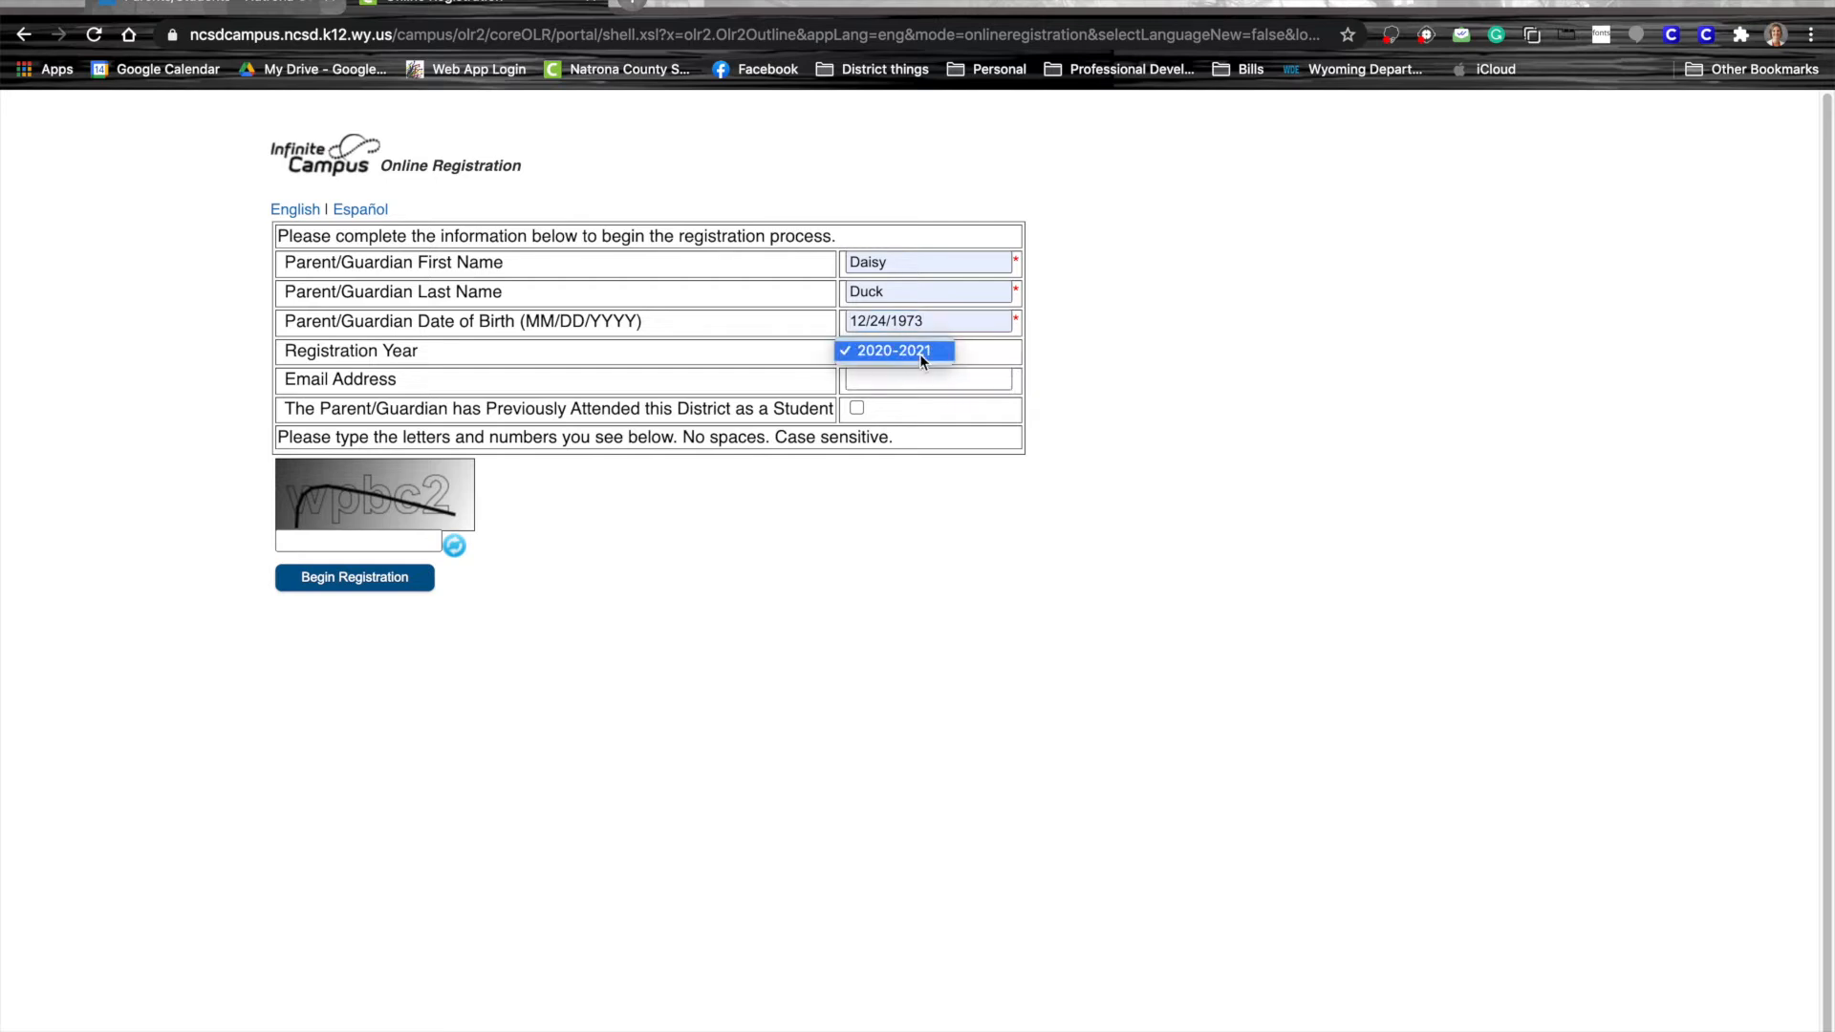
left_click(921, 355)
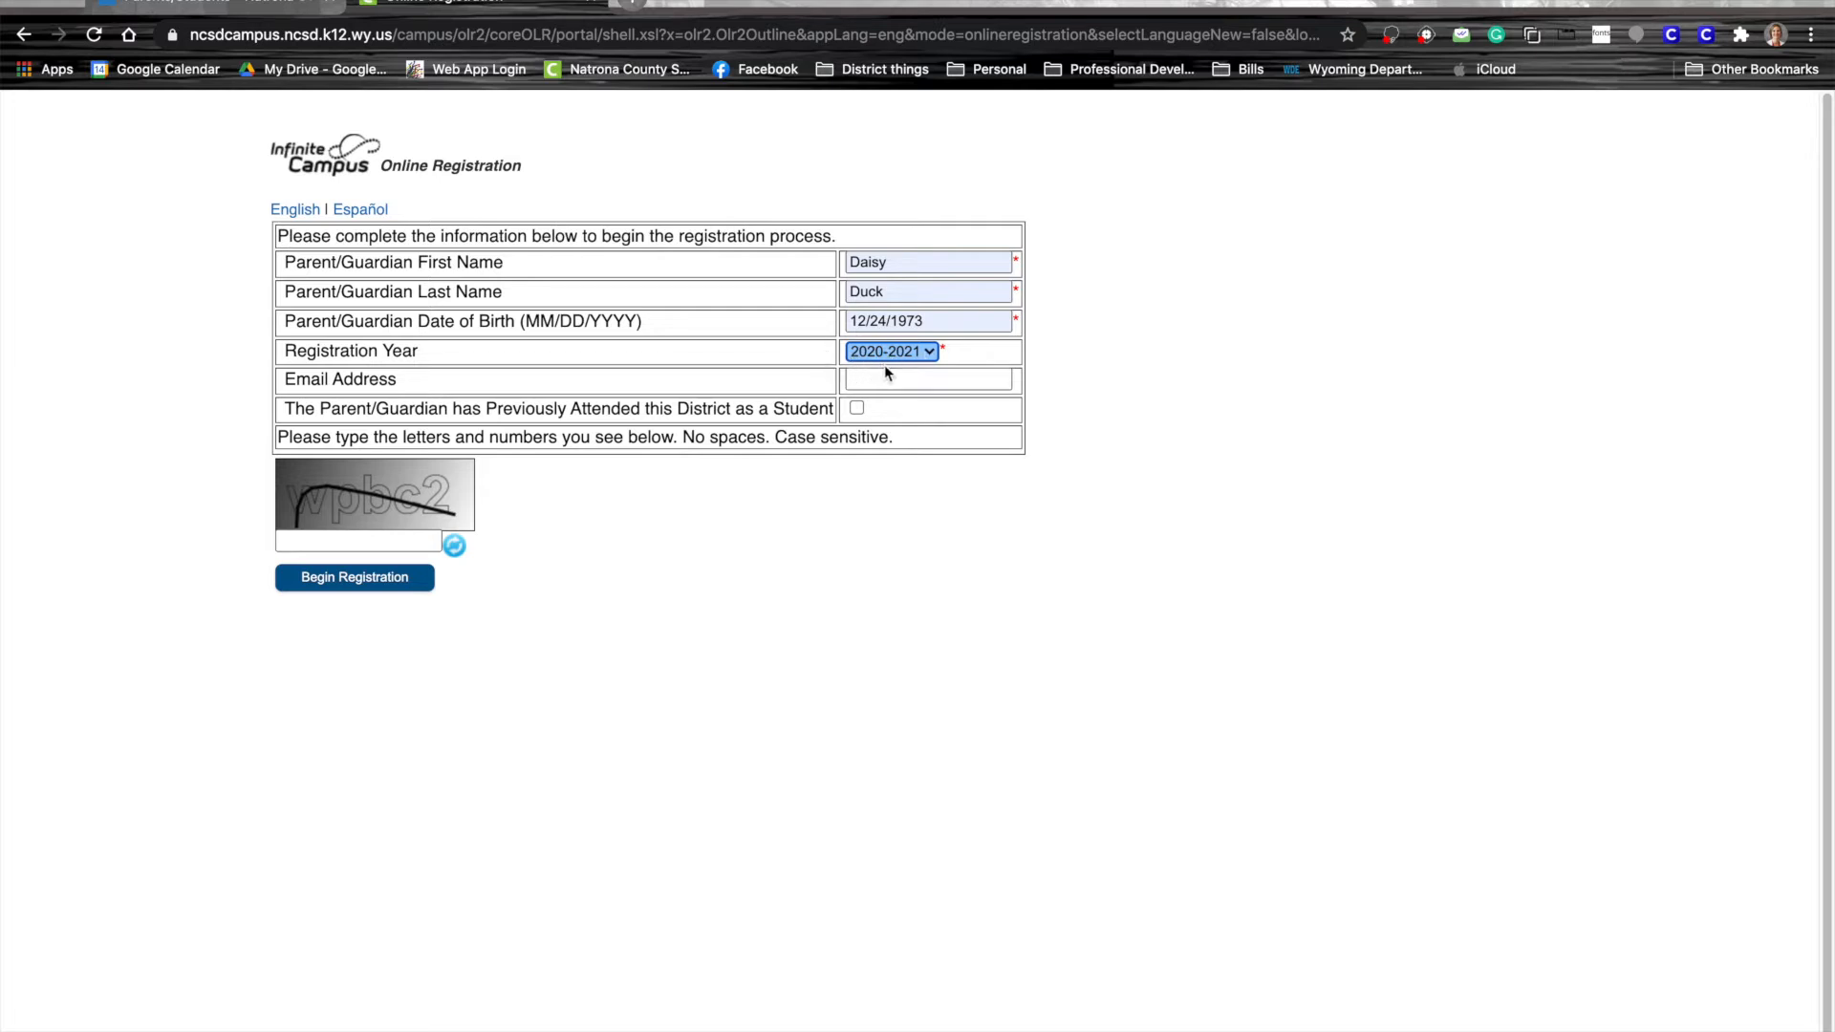
Enter the parent's e-mail and the captcha characters, then begin the registration
left_click(880, 380)
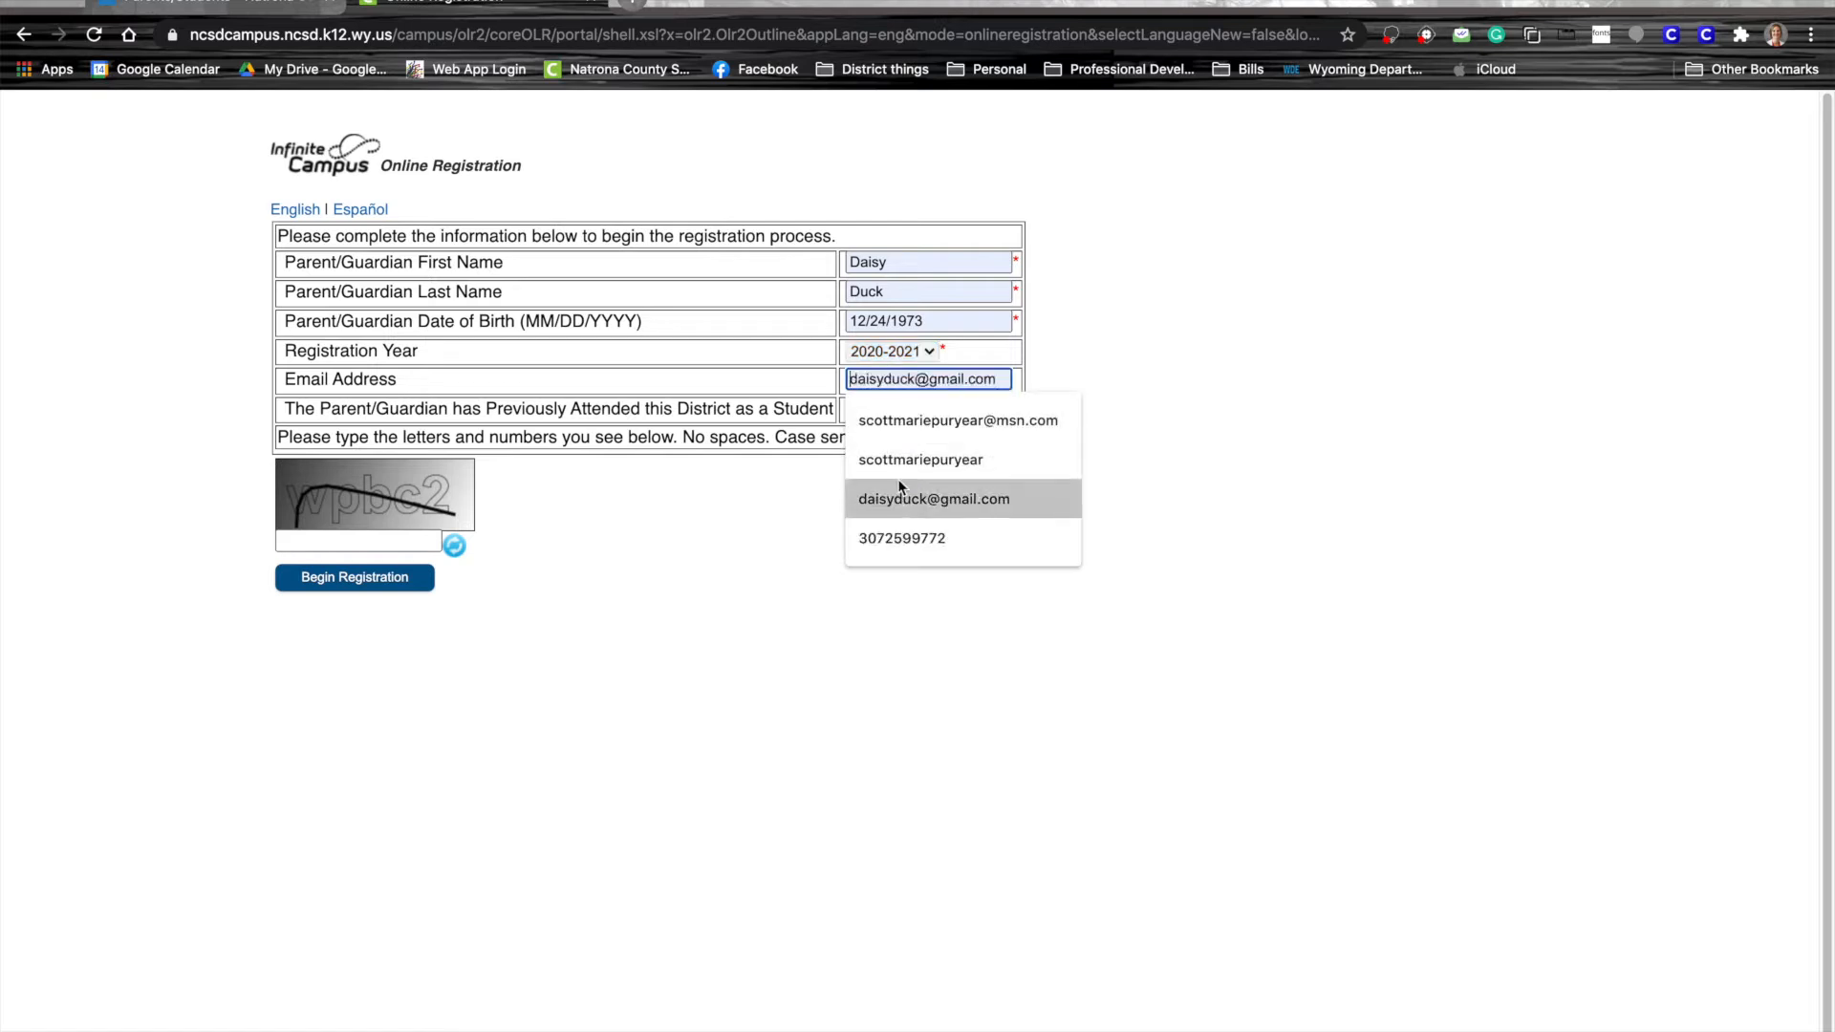
left_click(901, 498)
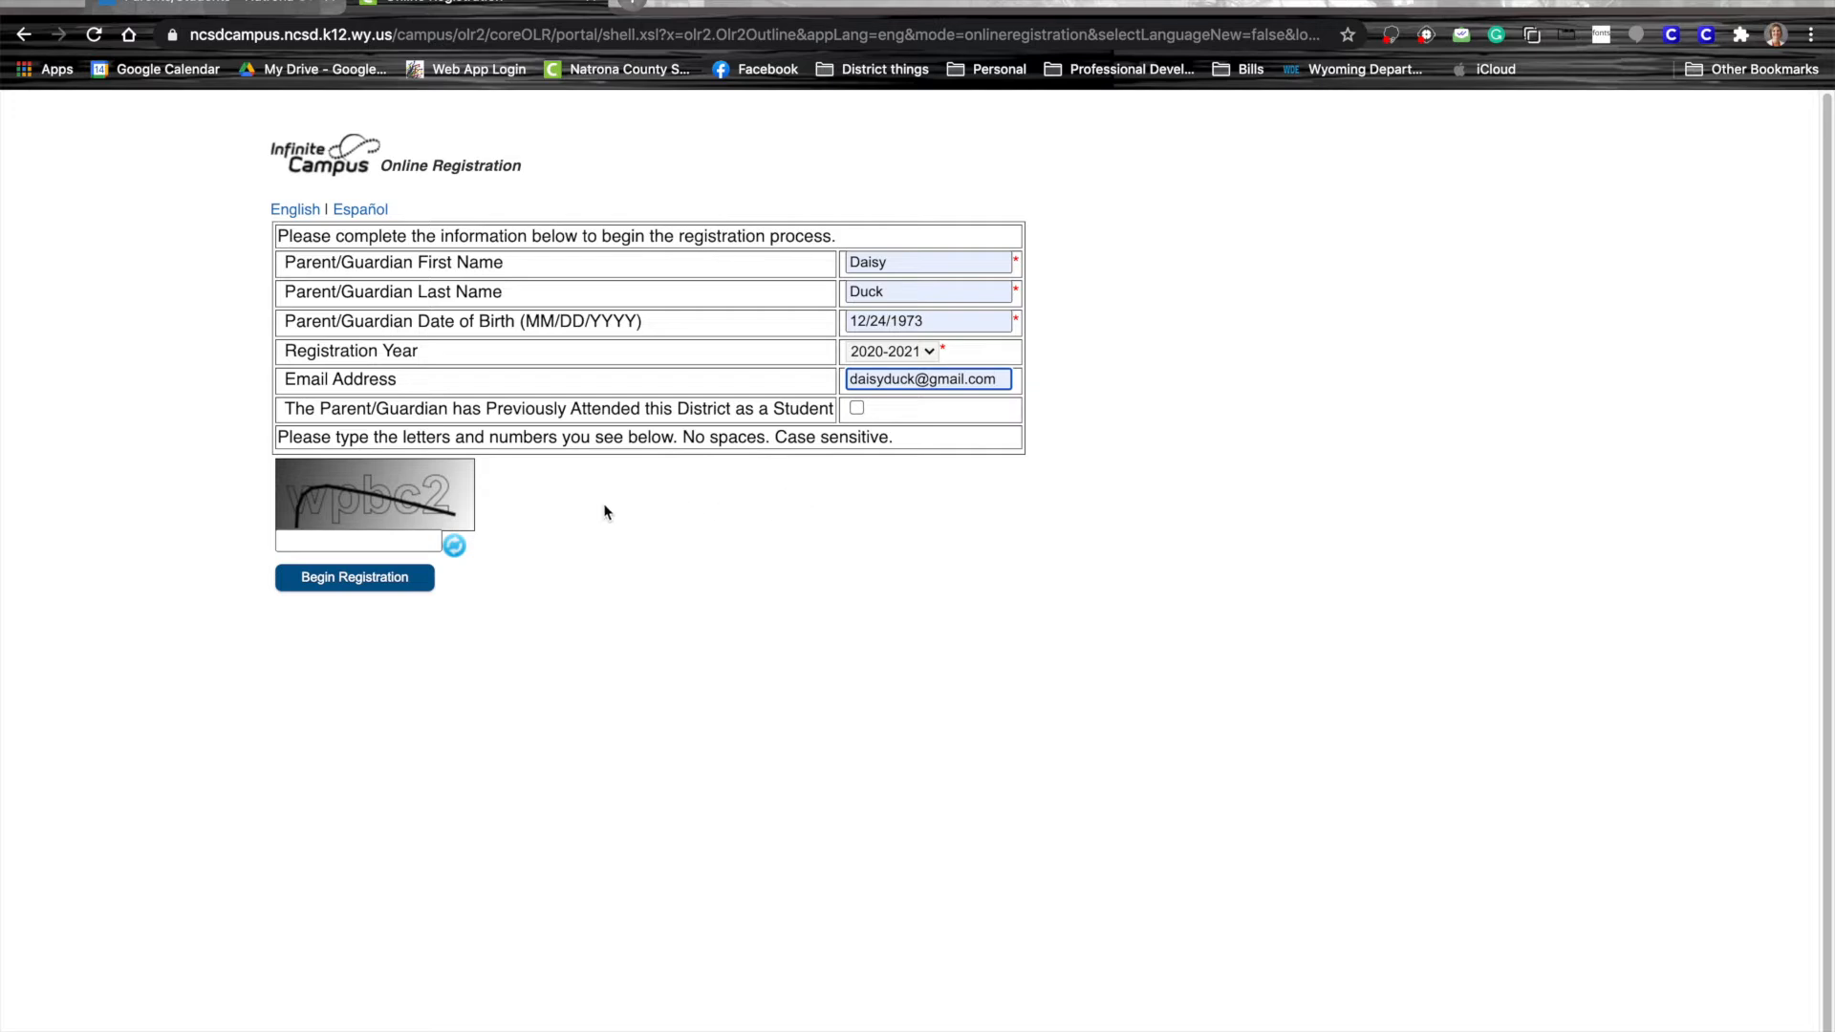
left_click(339, 541)
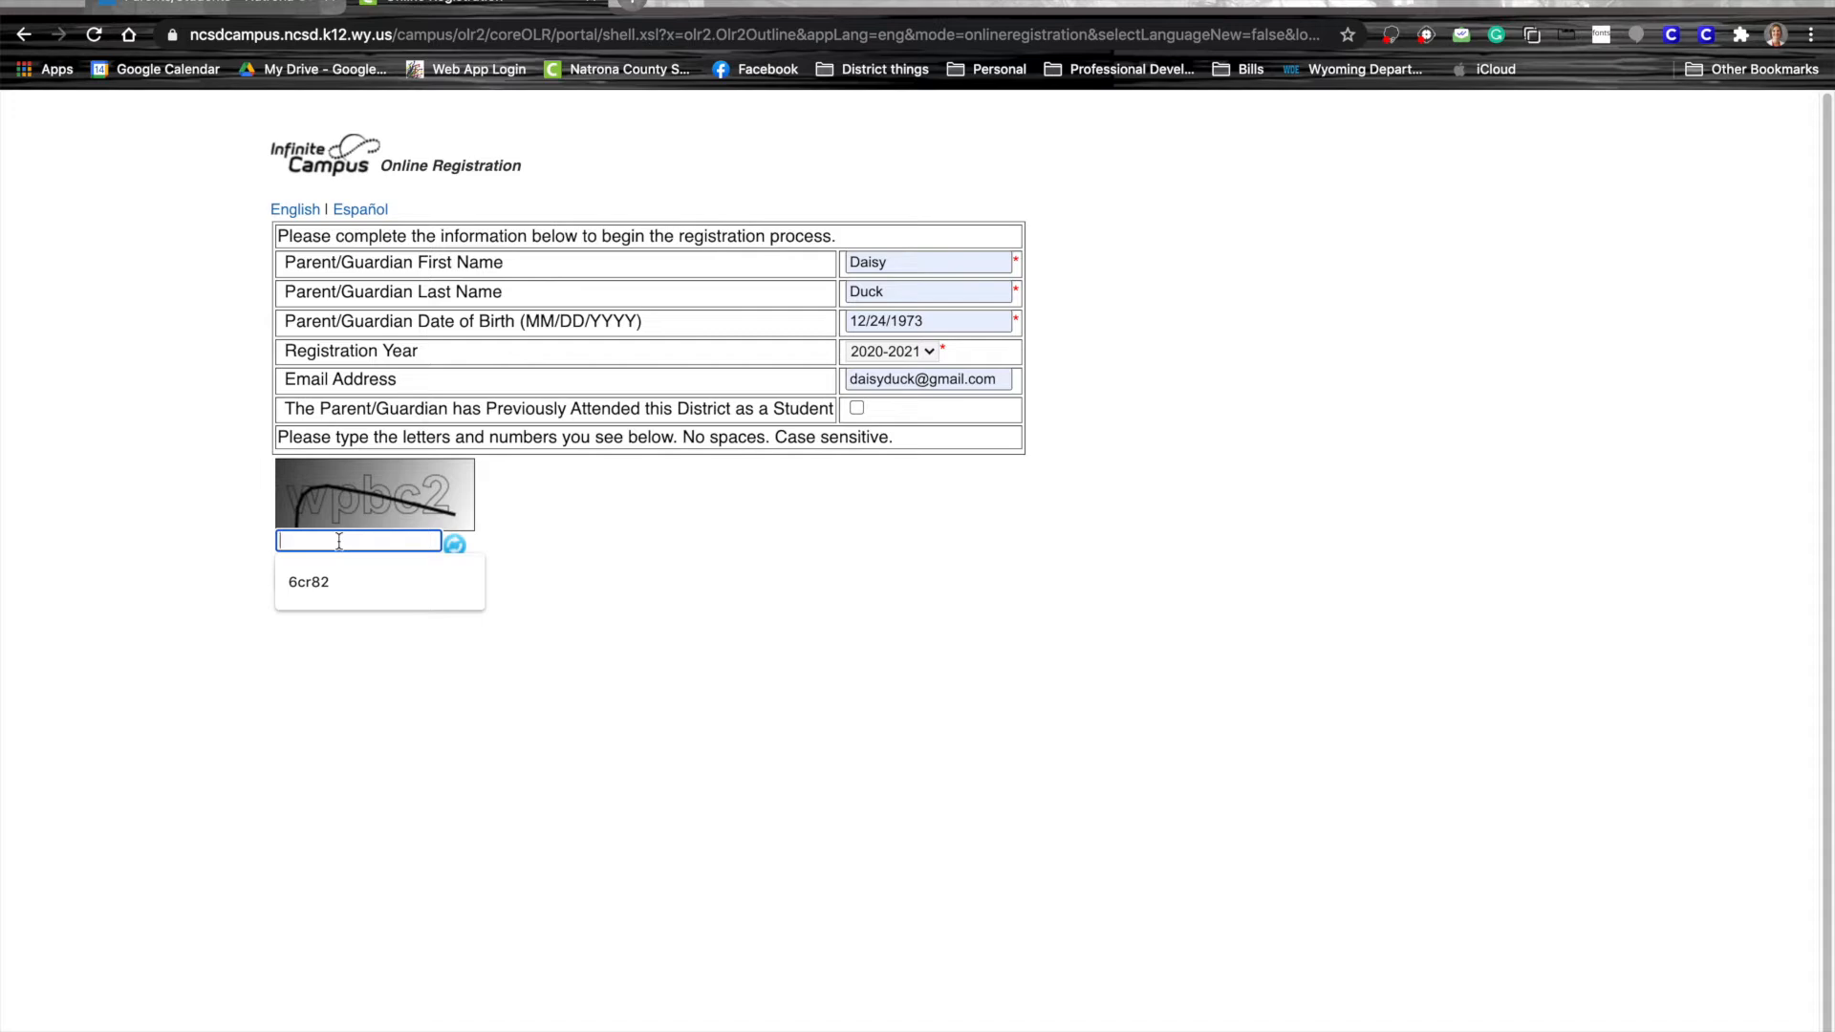
type("wpb")
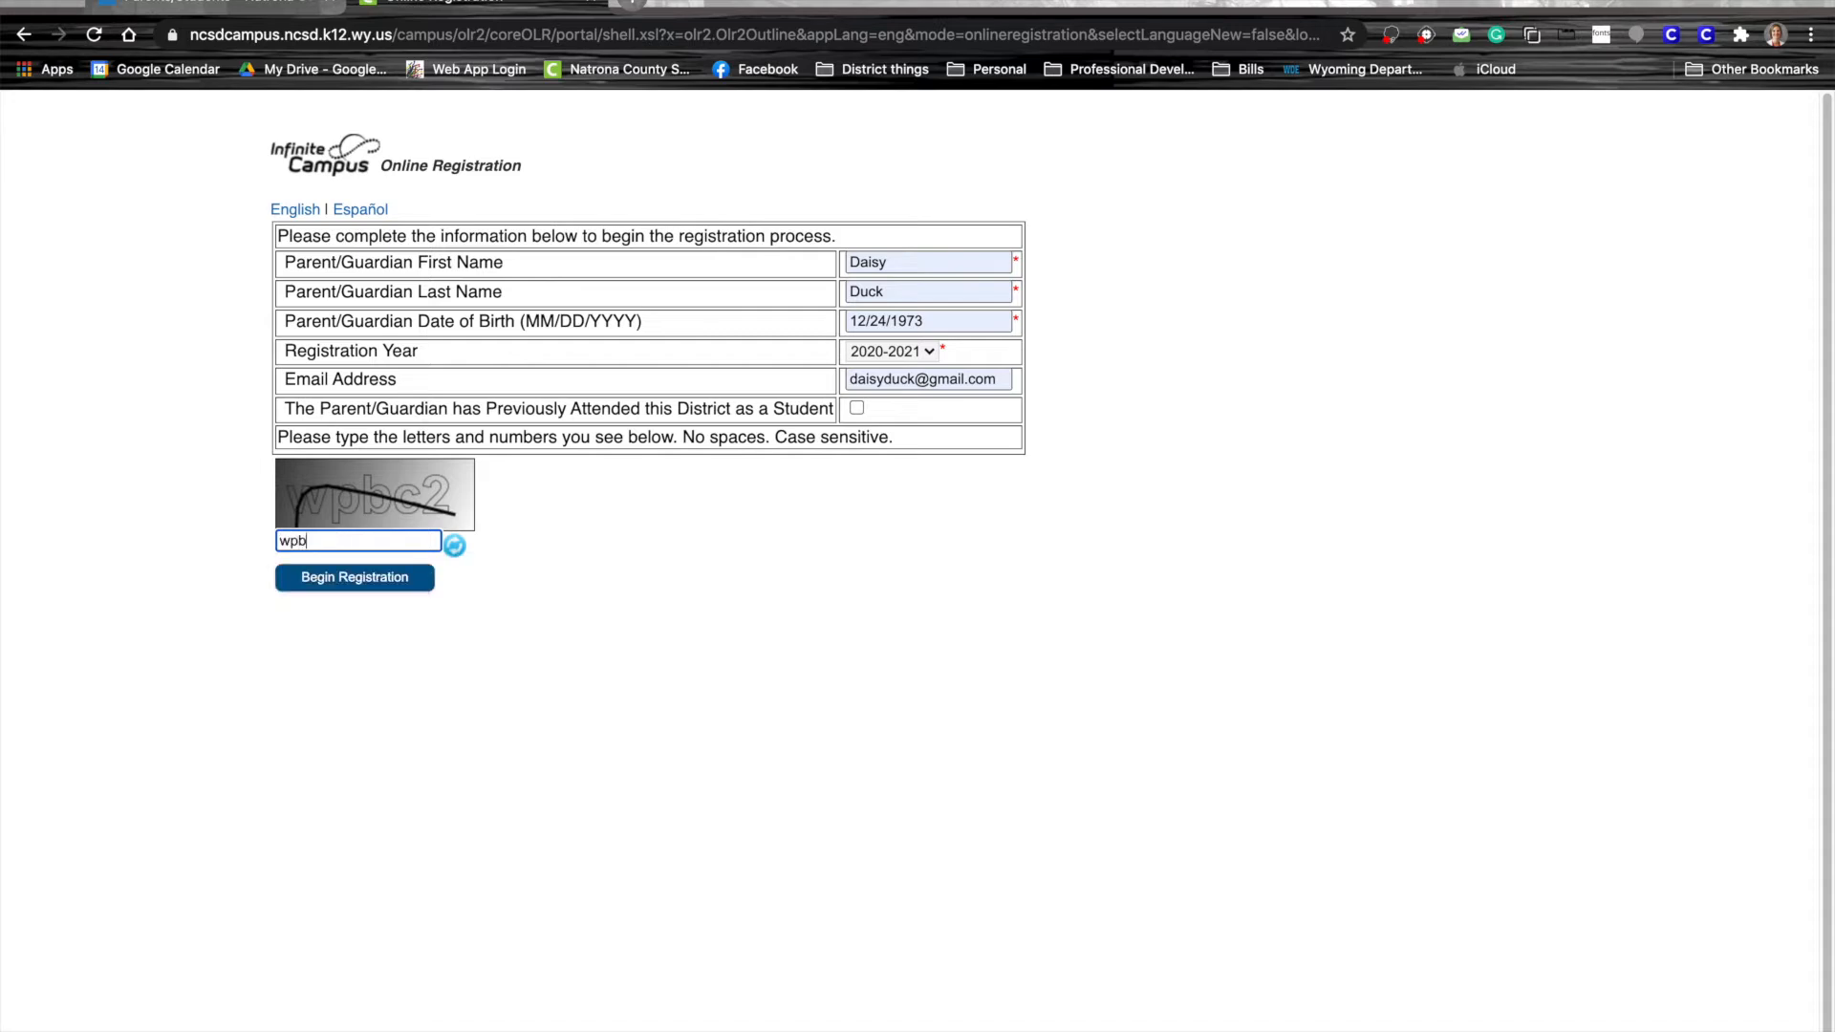
type("c2")
left_click(346, 579)
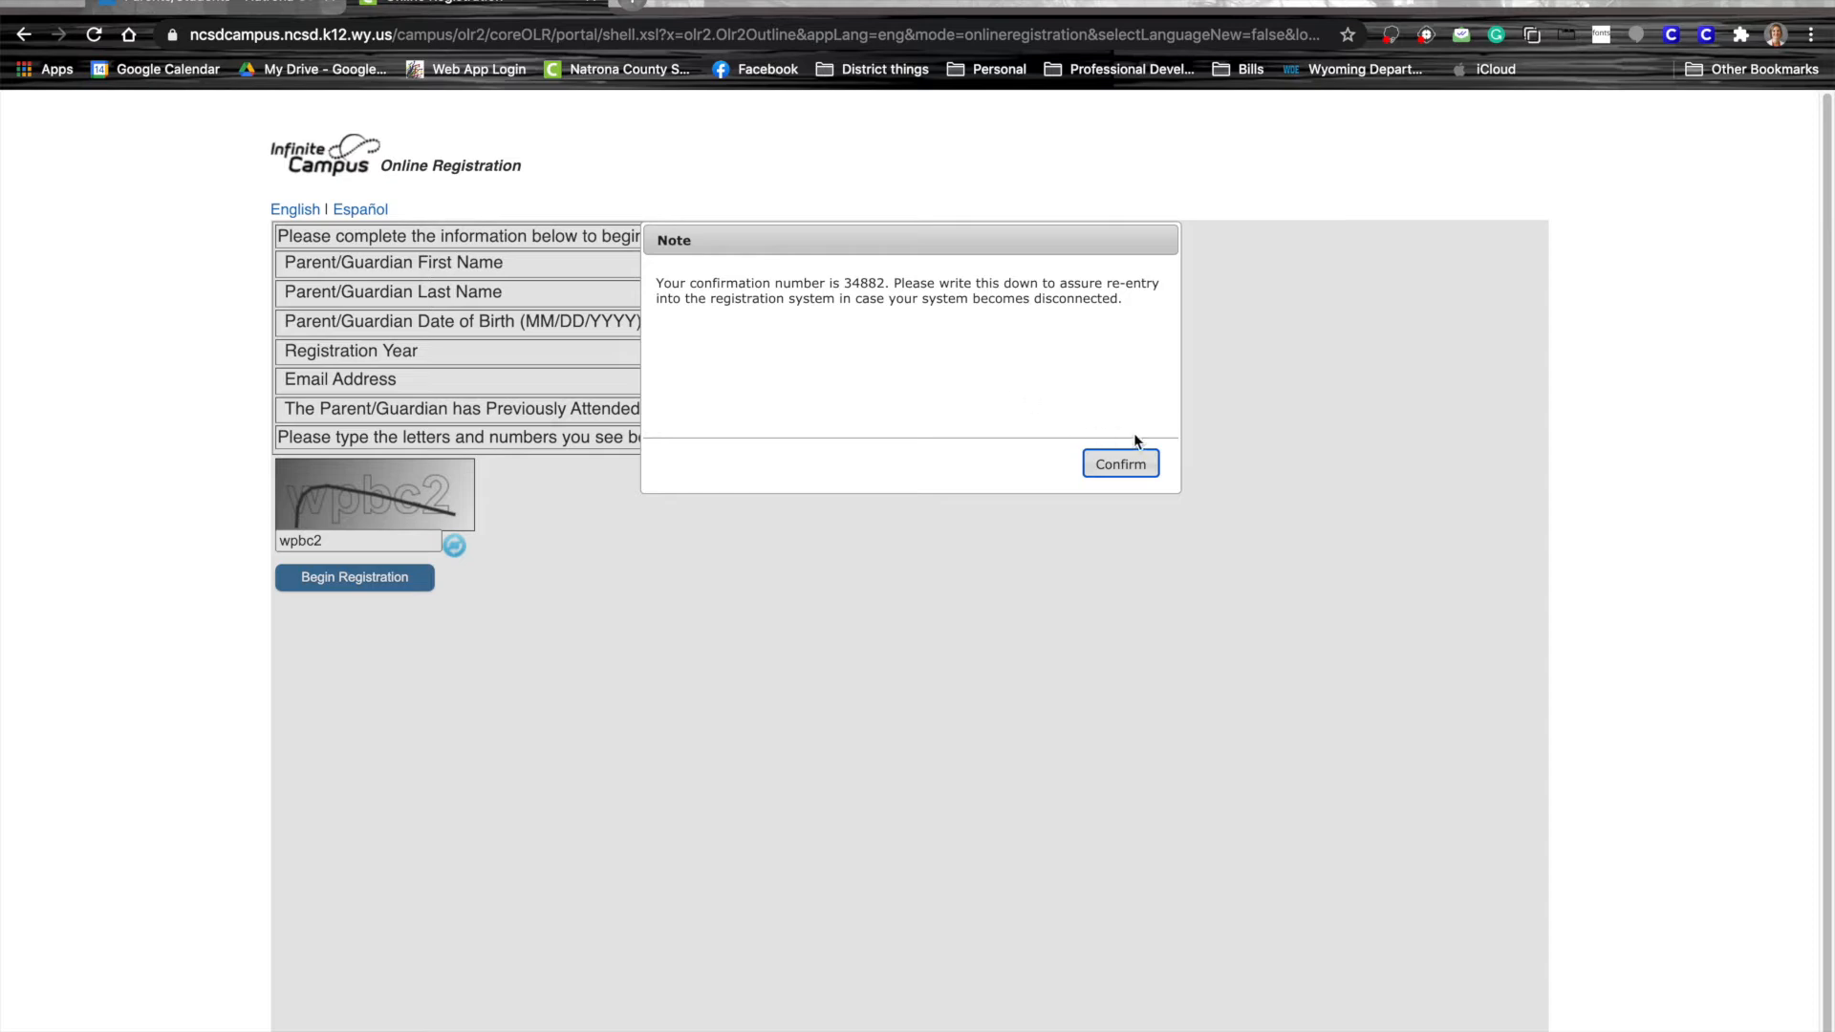
Acknowledge the confirmation number and submit the attestation signed with the parent's full name
left_click(1120, 465)
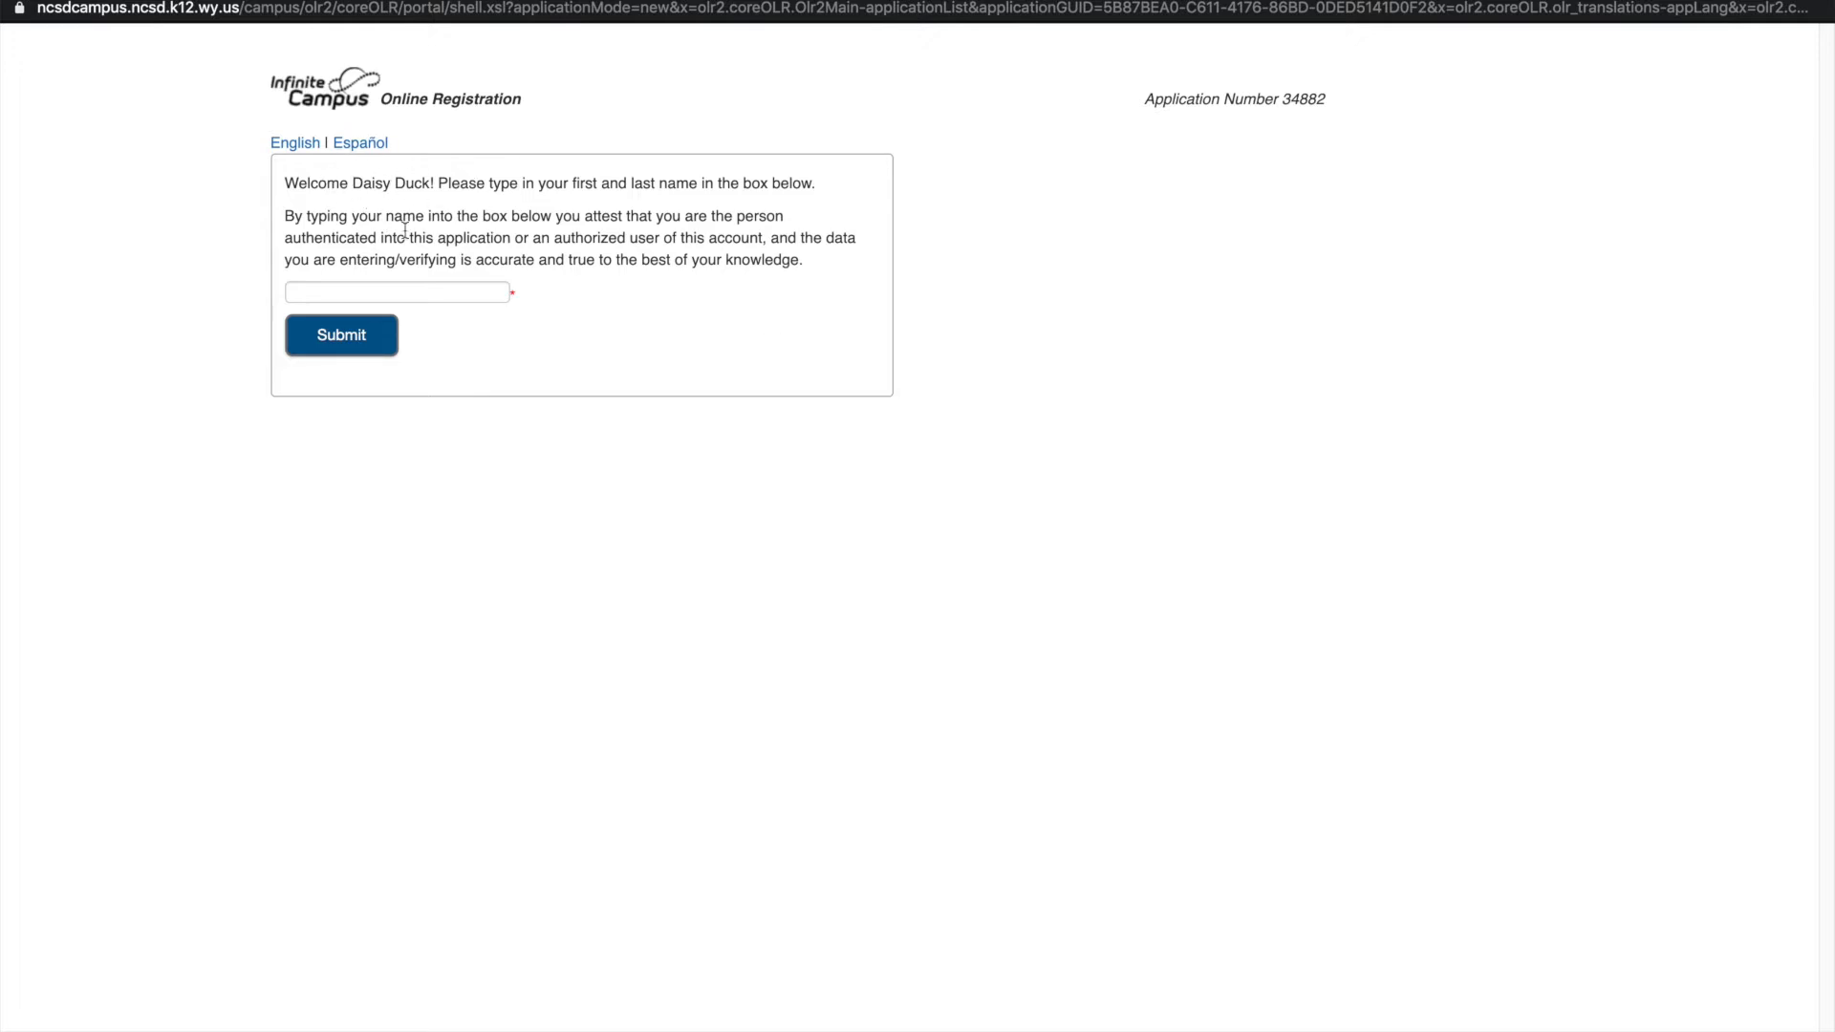
left_click(405, 292)
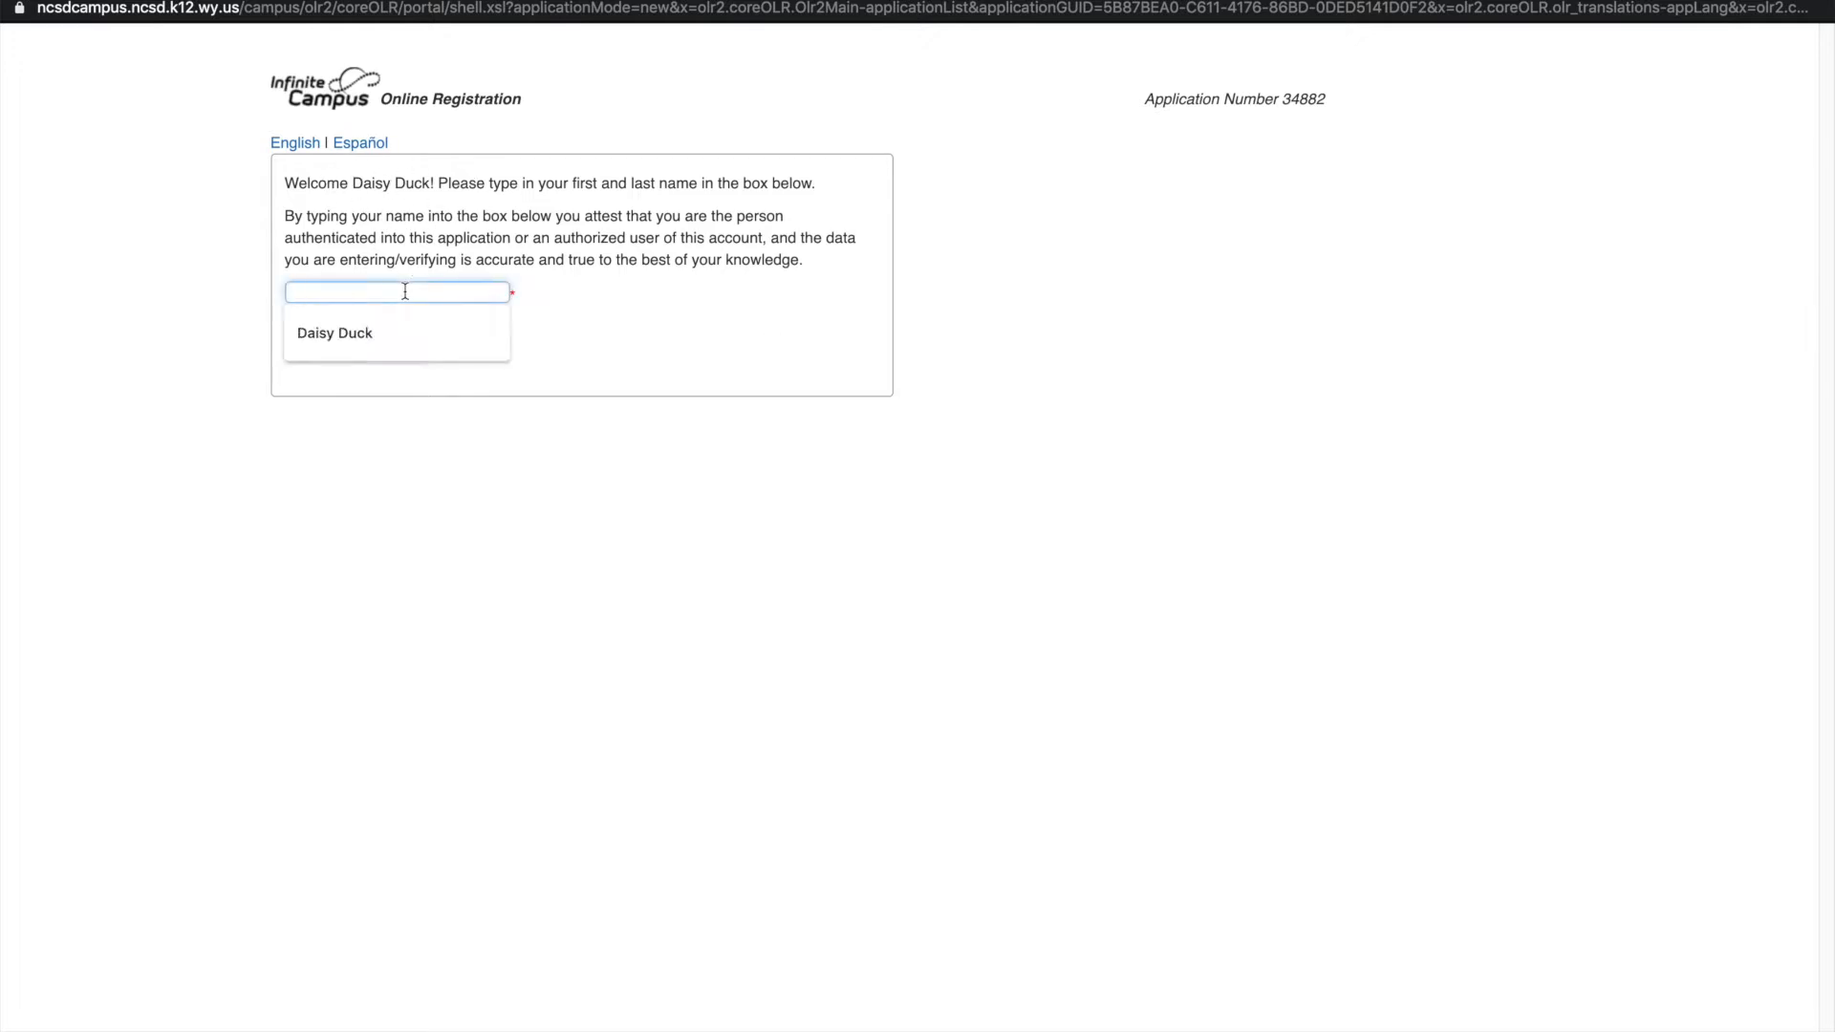
left_click(386, 331)
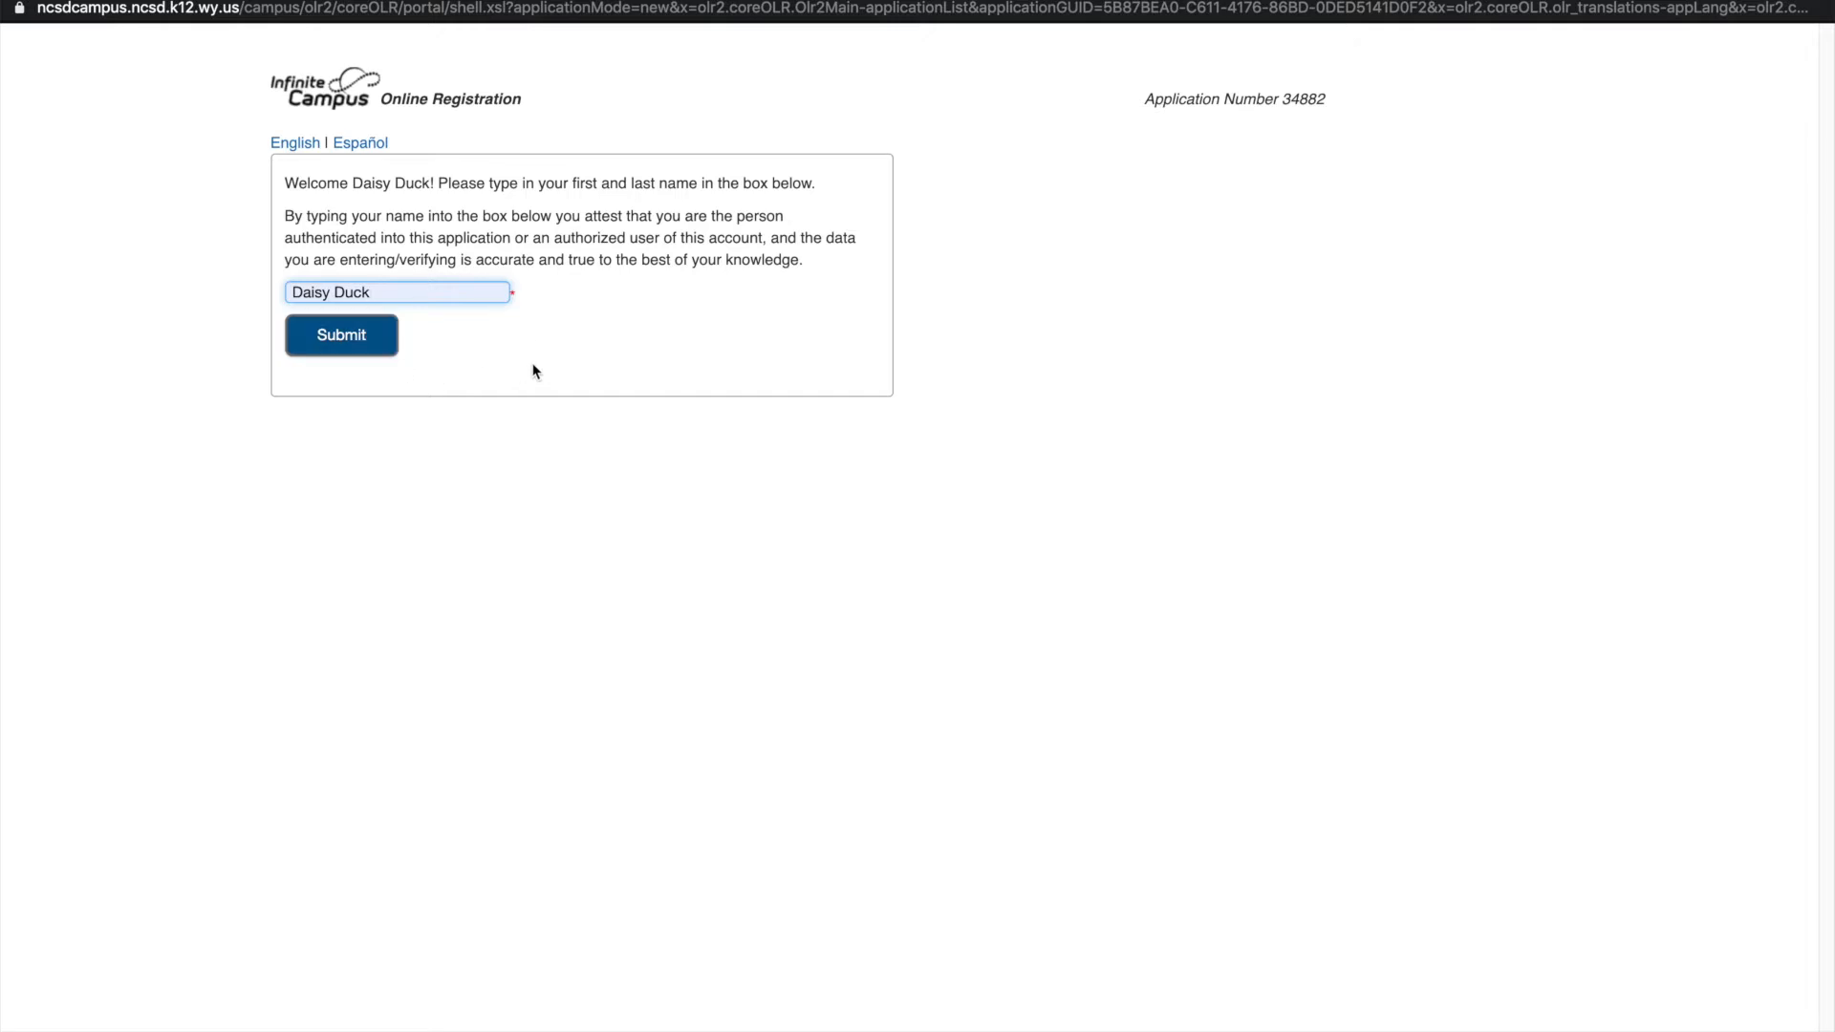
left_click(324, 344)
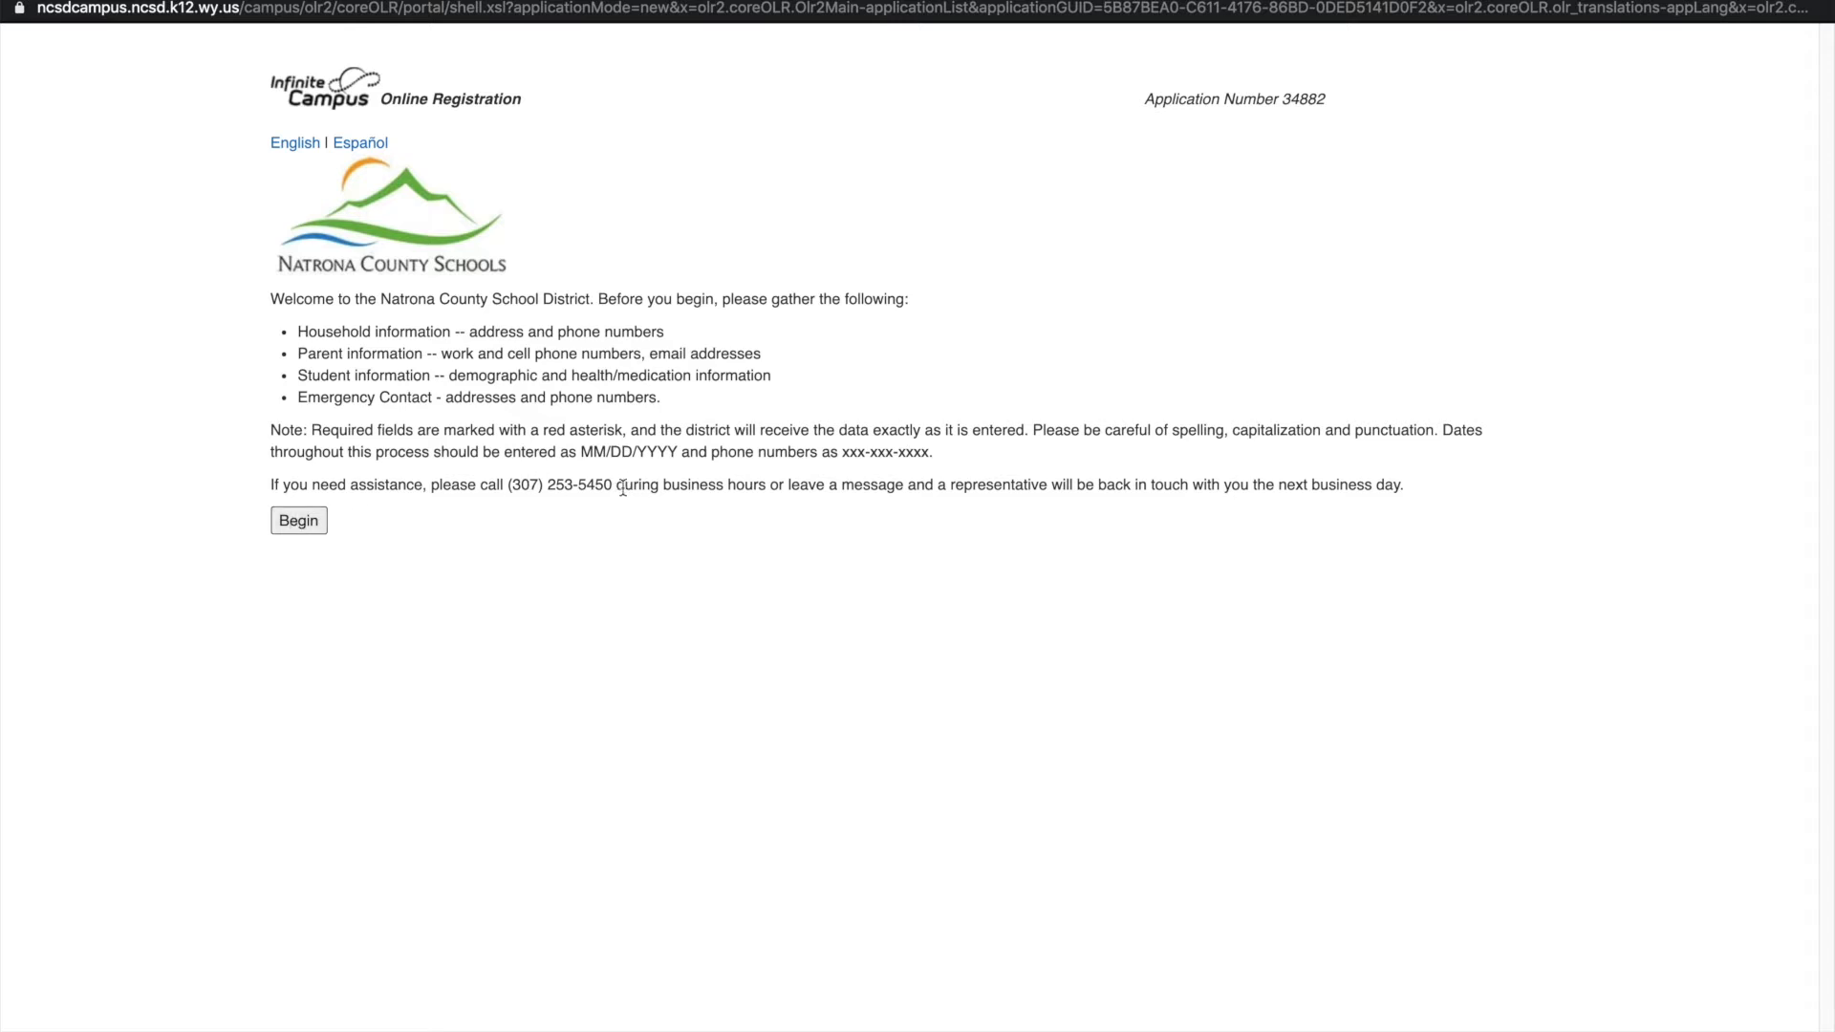
Enter the household home phone number with voice contact preferences
left_click(284, 520)
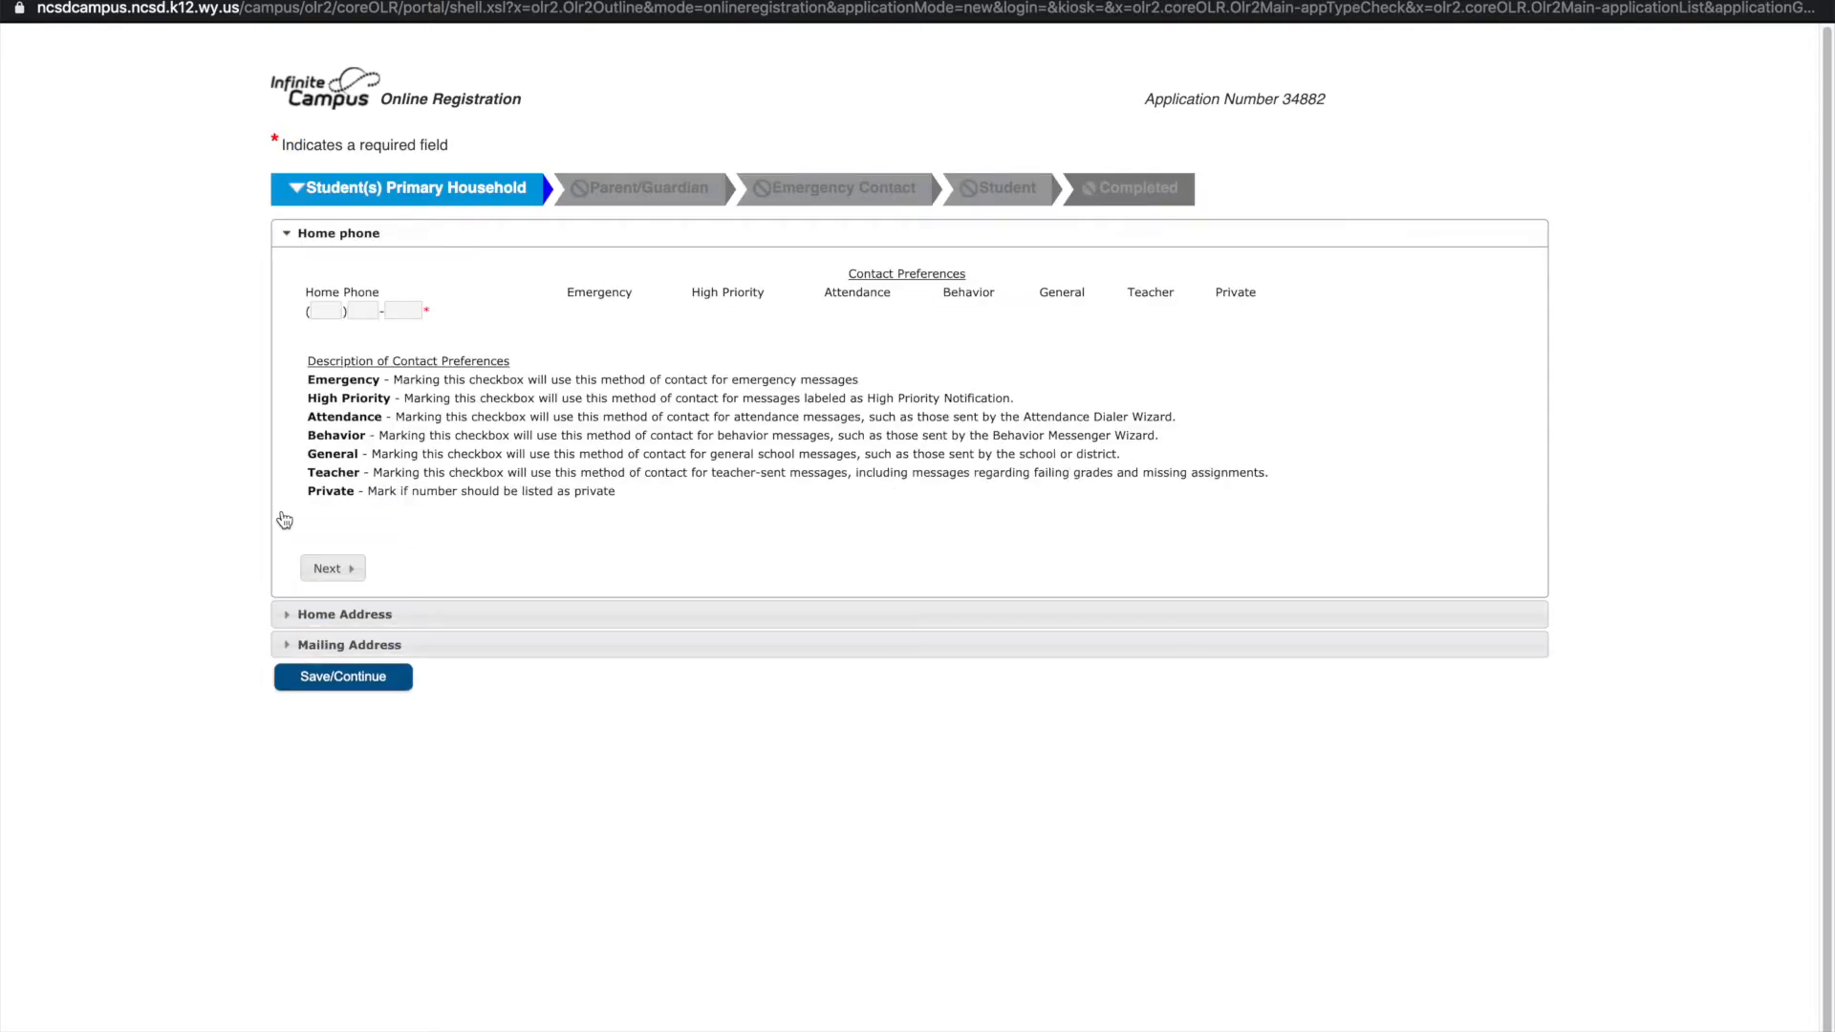
left_click(330, 310)
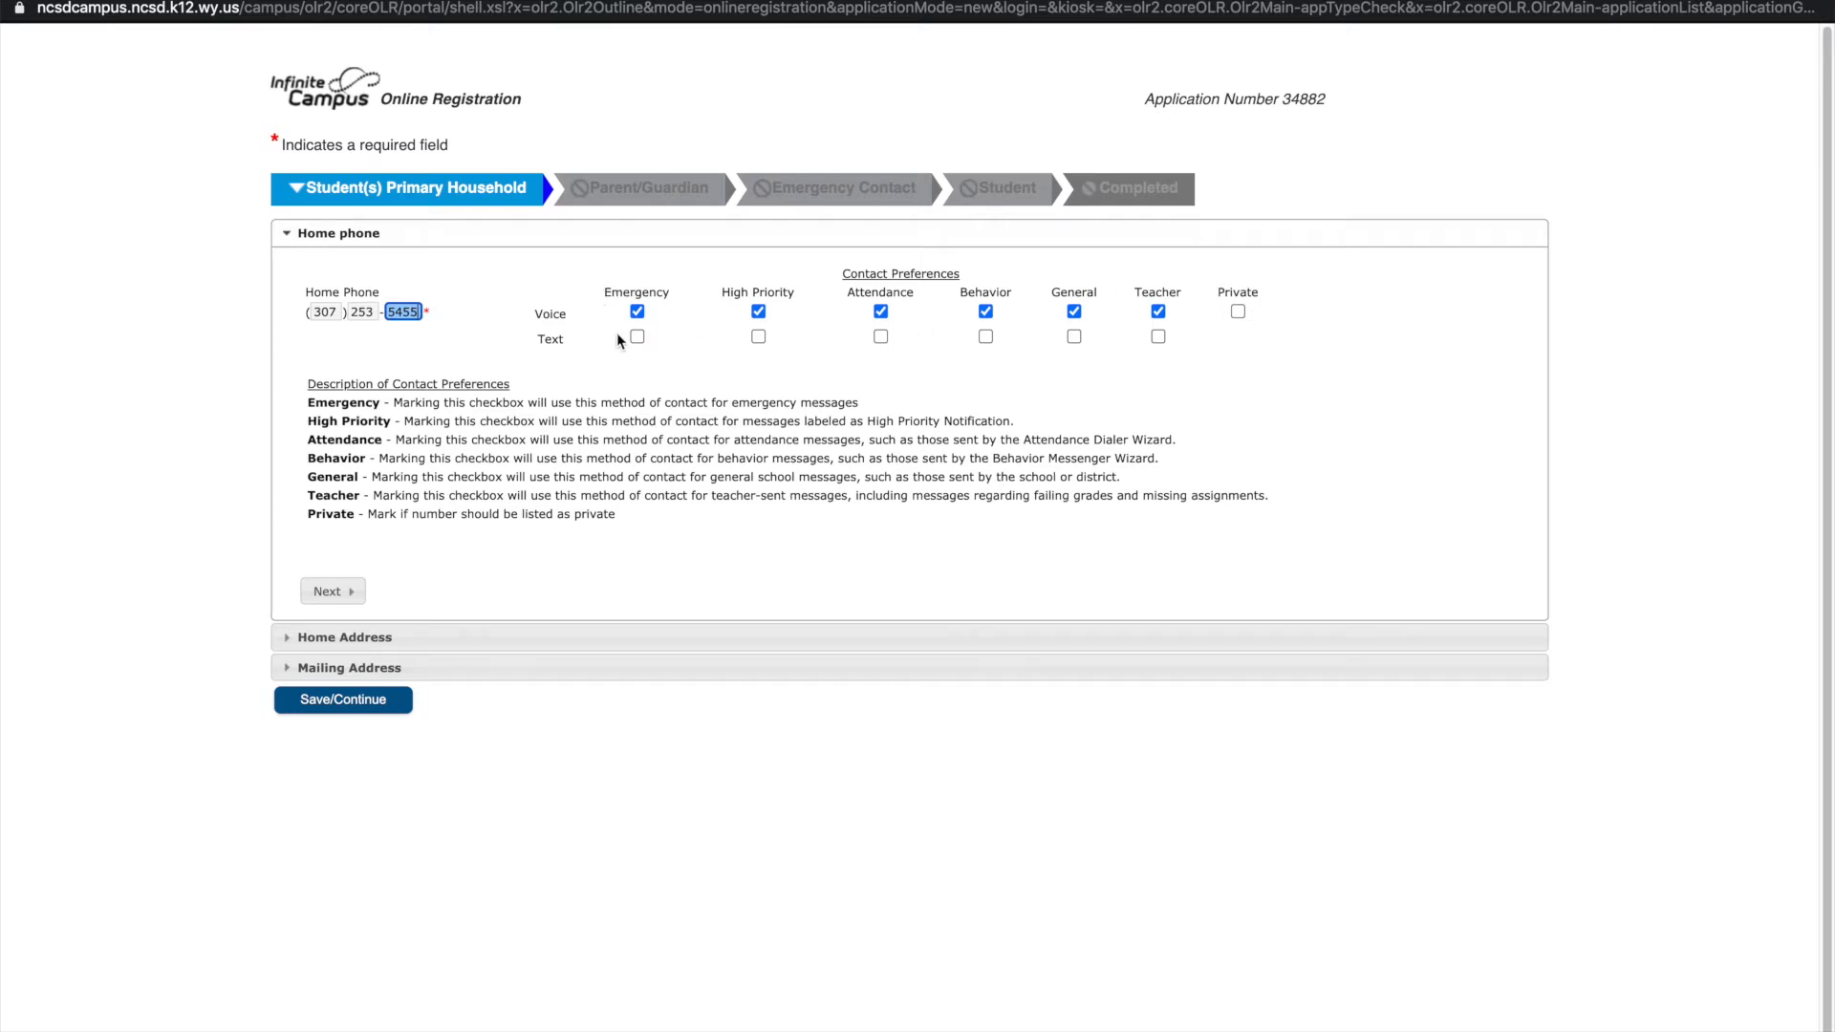
left_click(345, 595)
Enter the home street number with prefix N and accept the suggested verified address
left_click(345, 359)
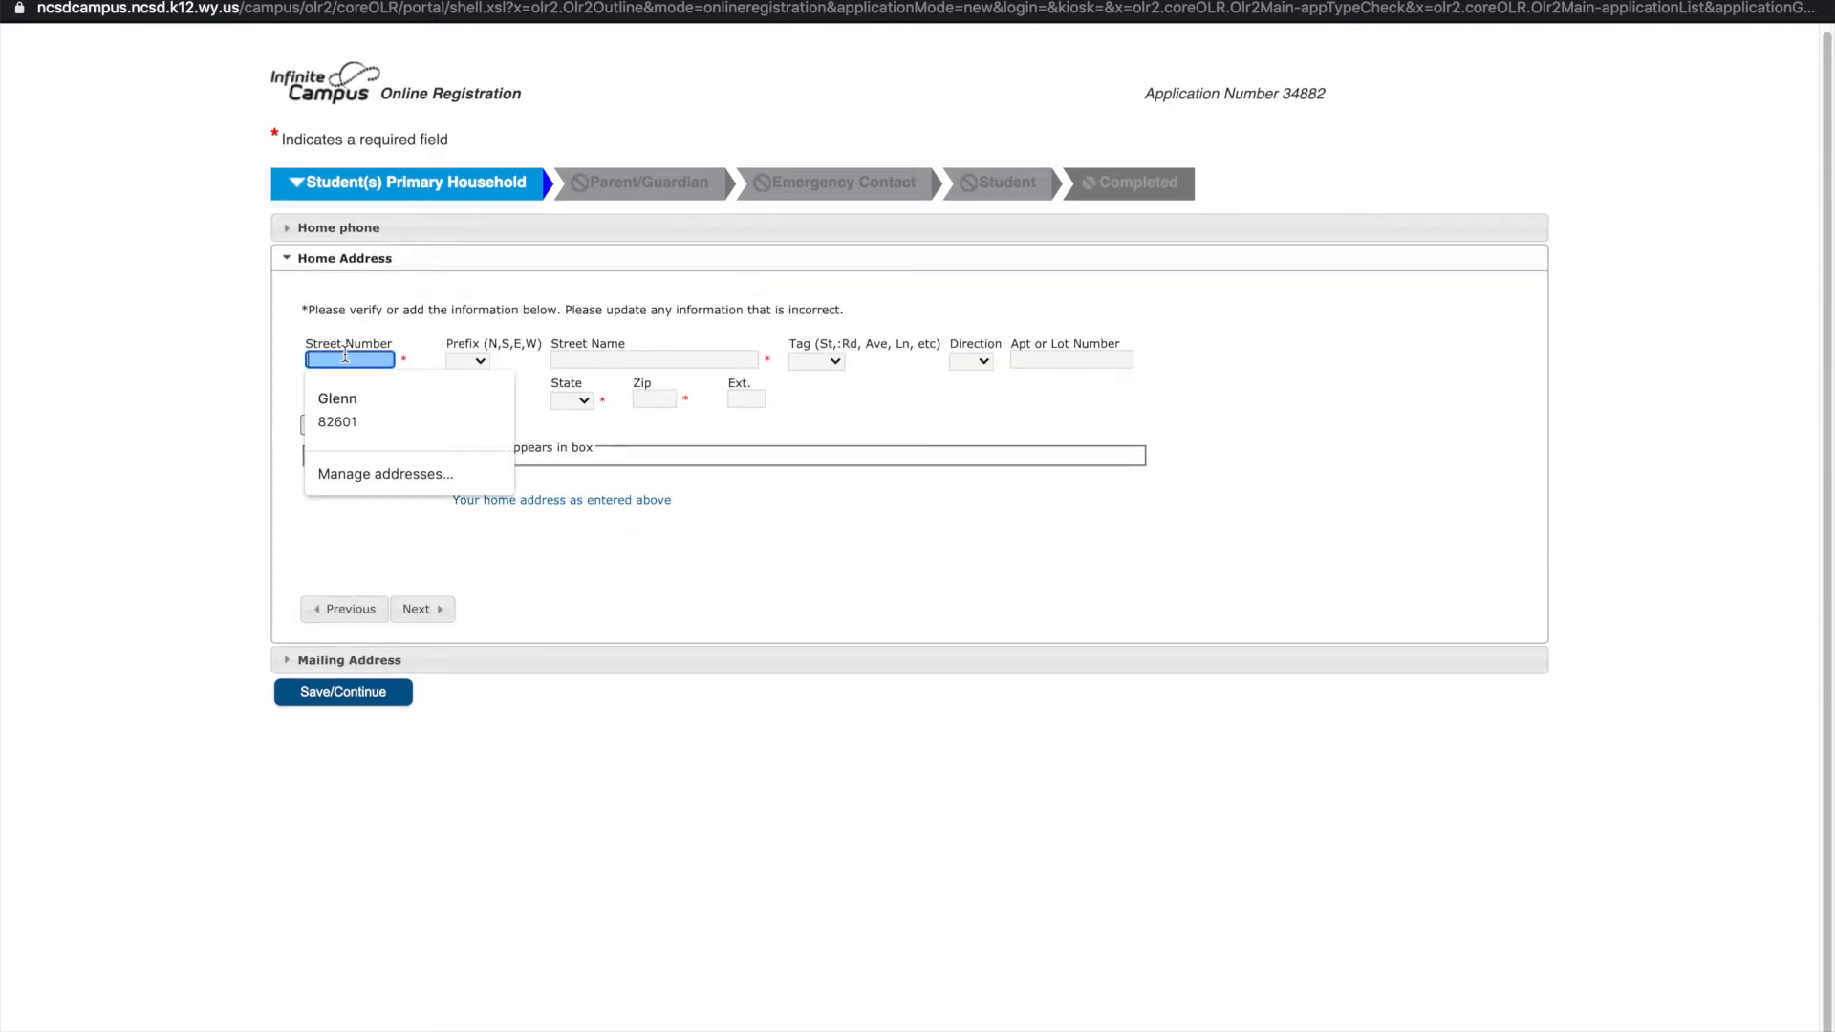
type("970")
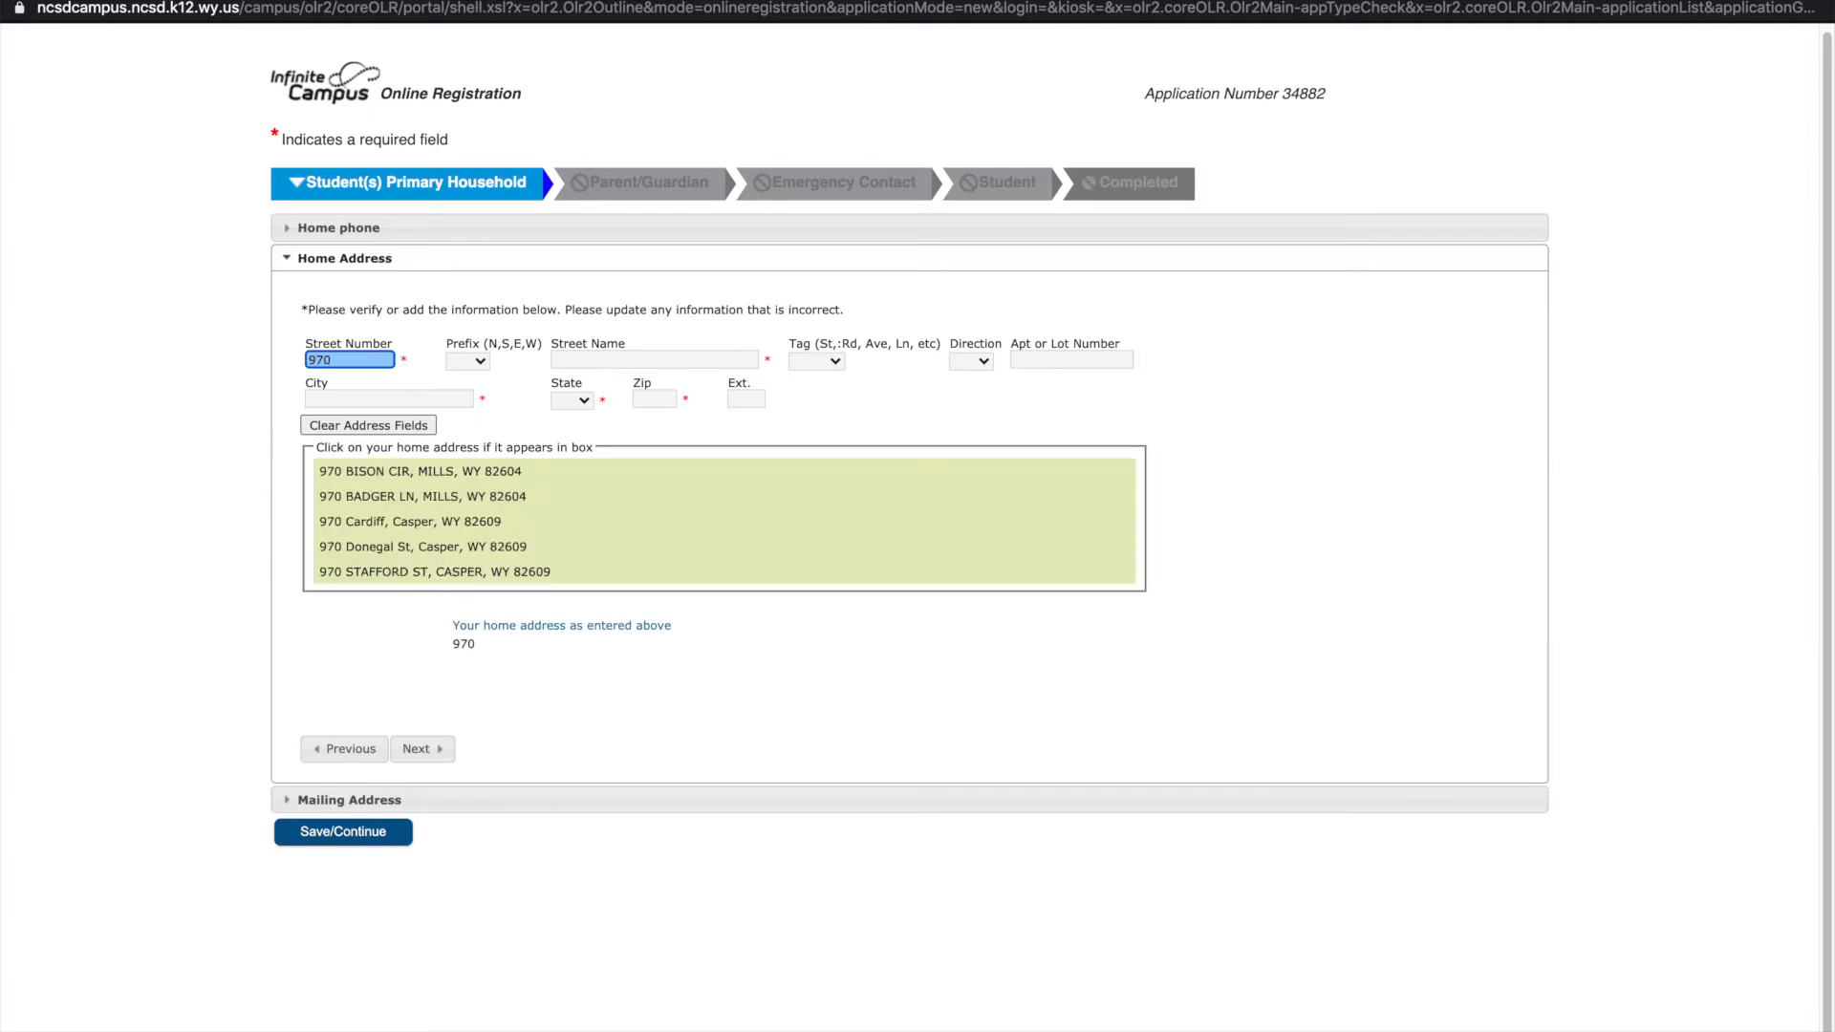
left_click(467, 360)
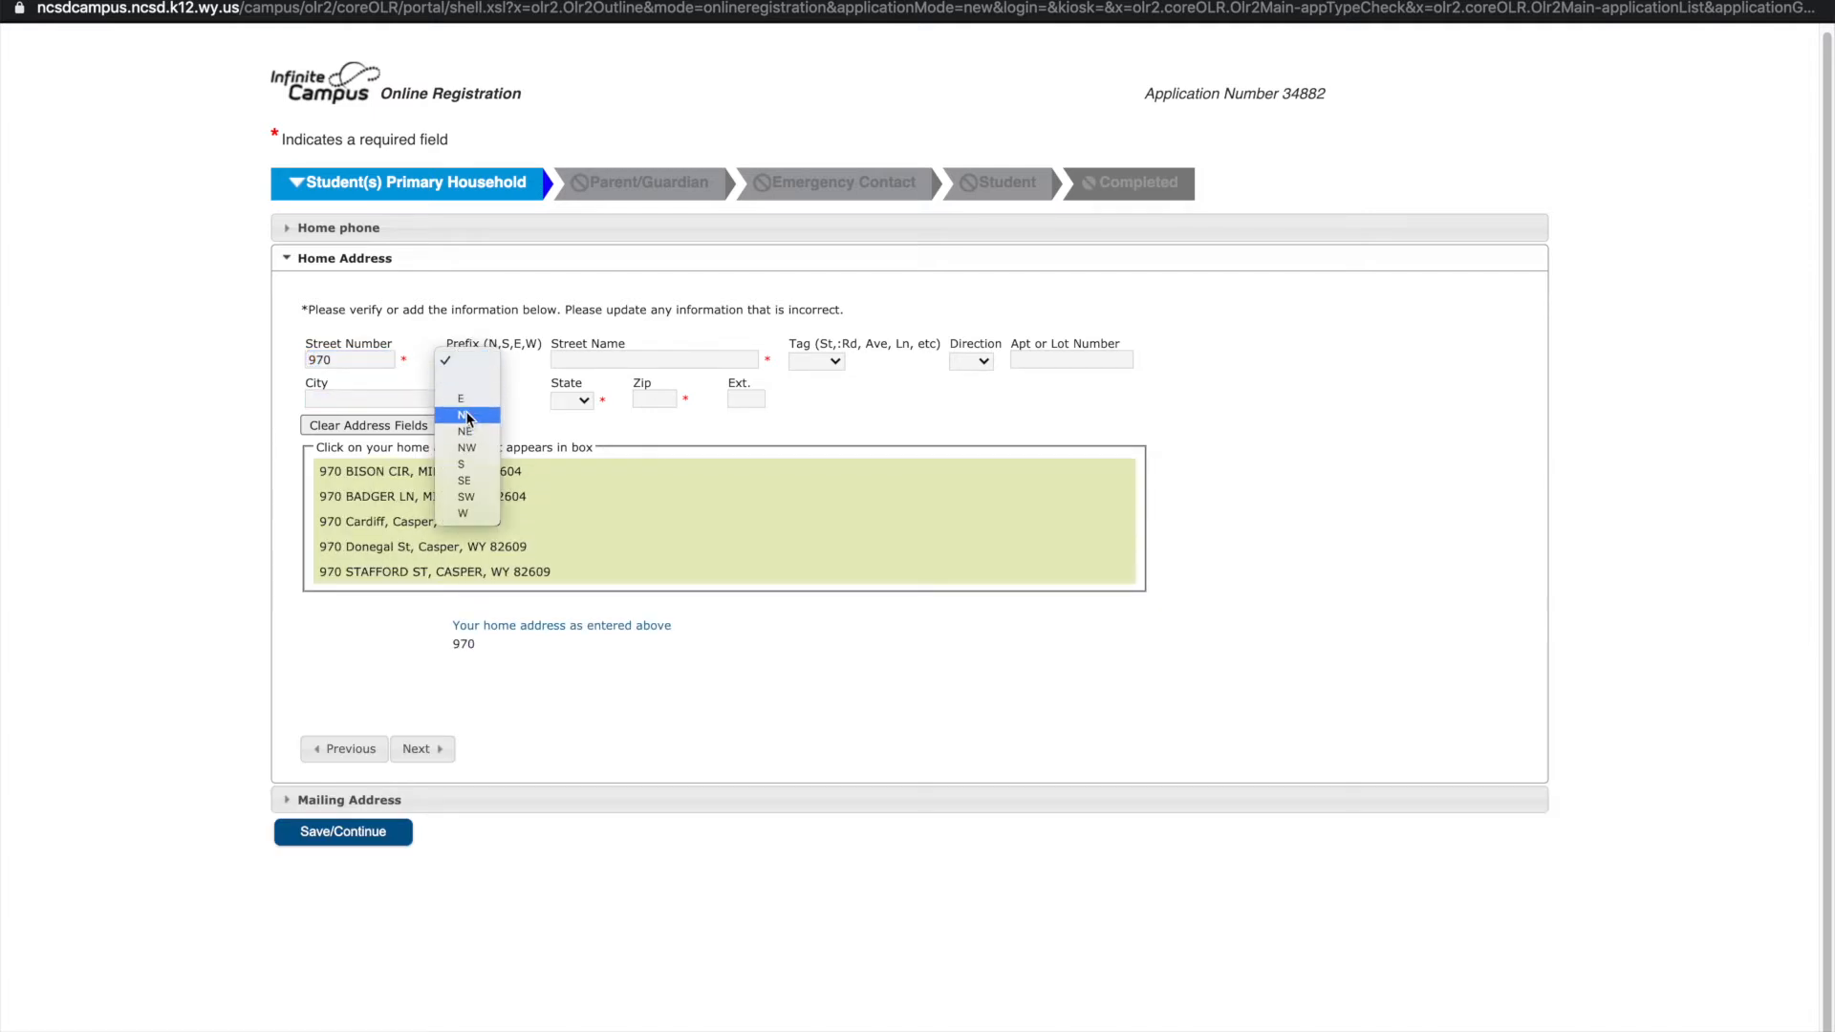
left_click(468, 417)
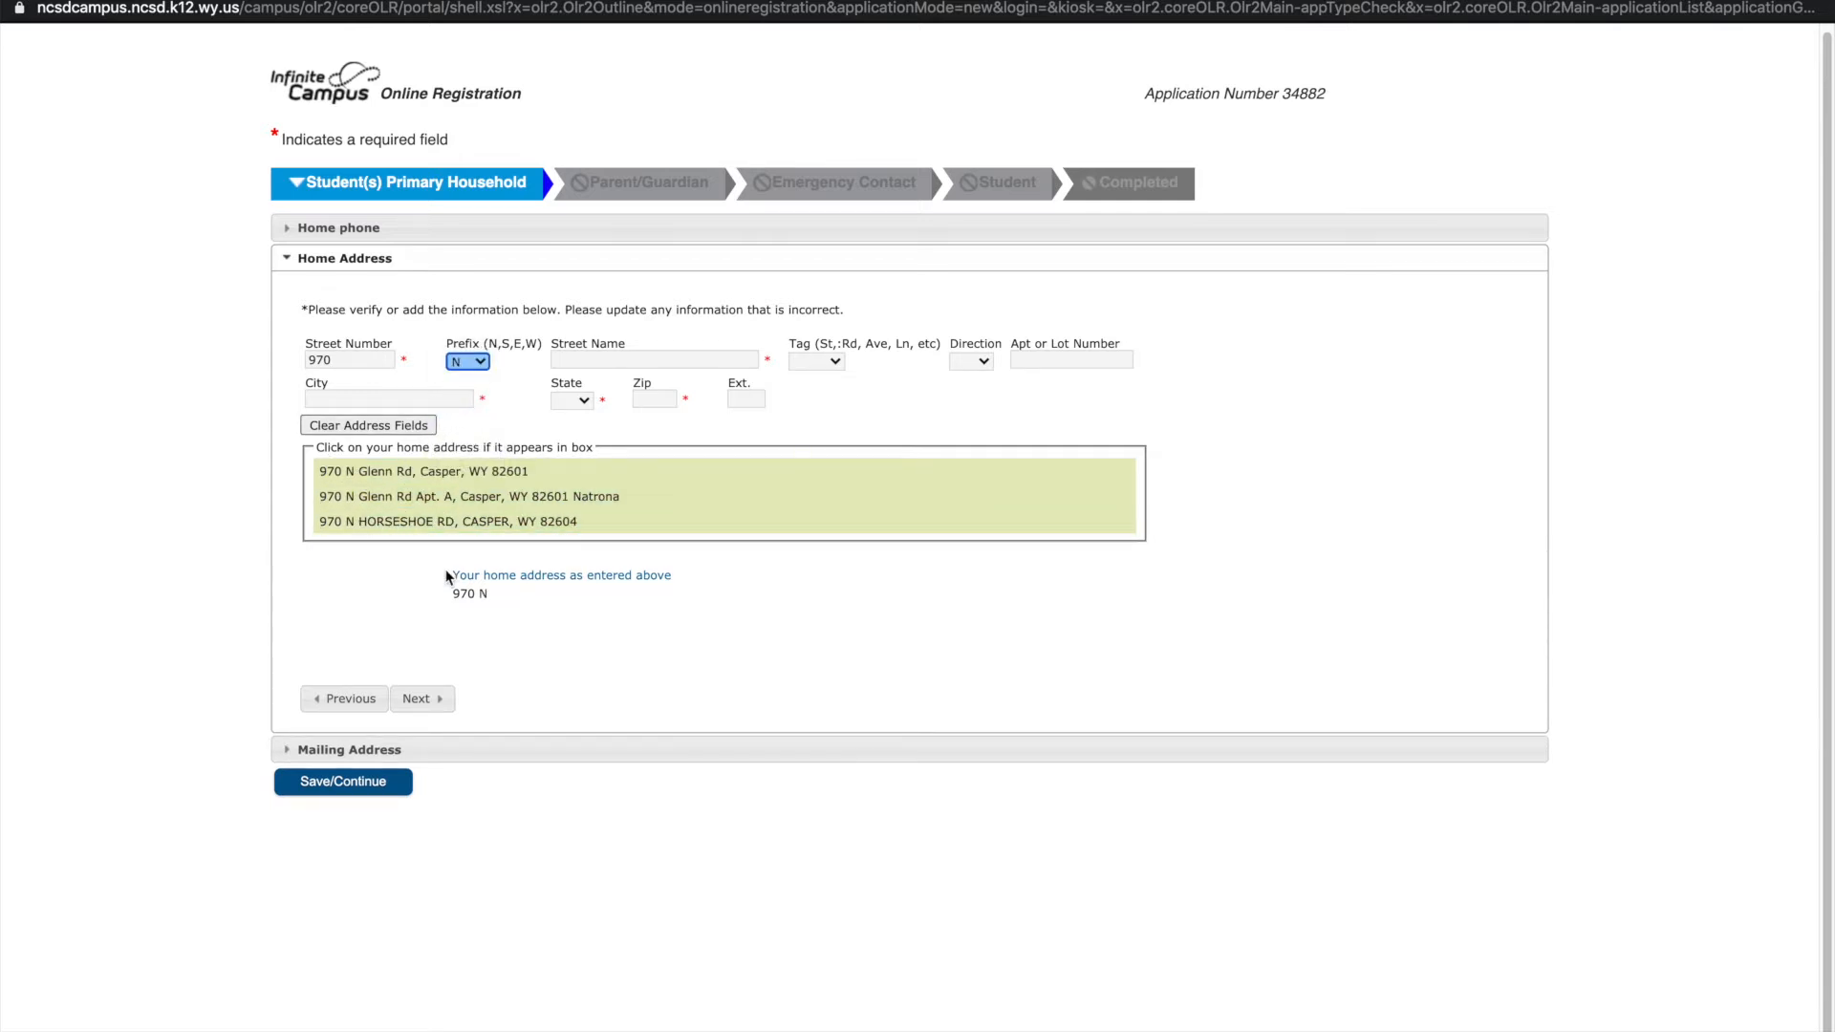
left_click(428, 472)
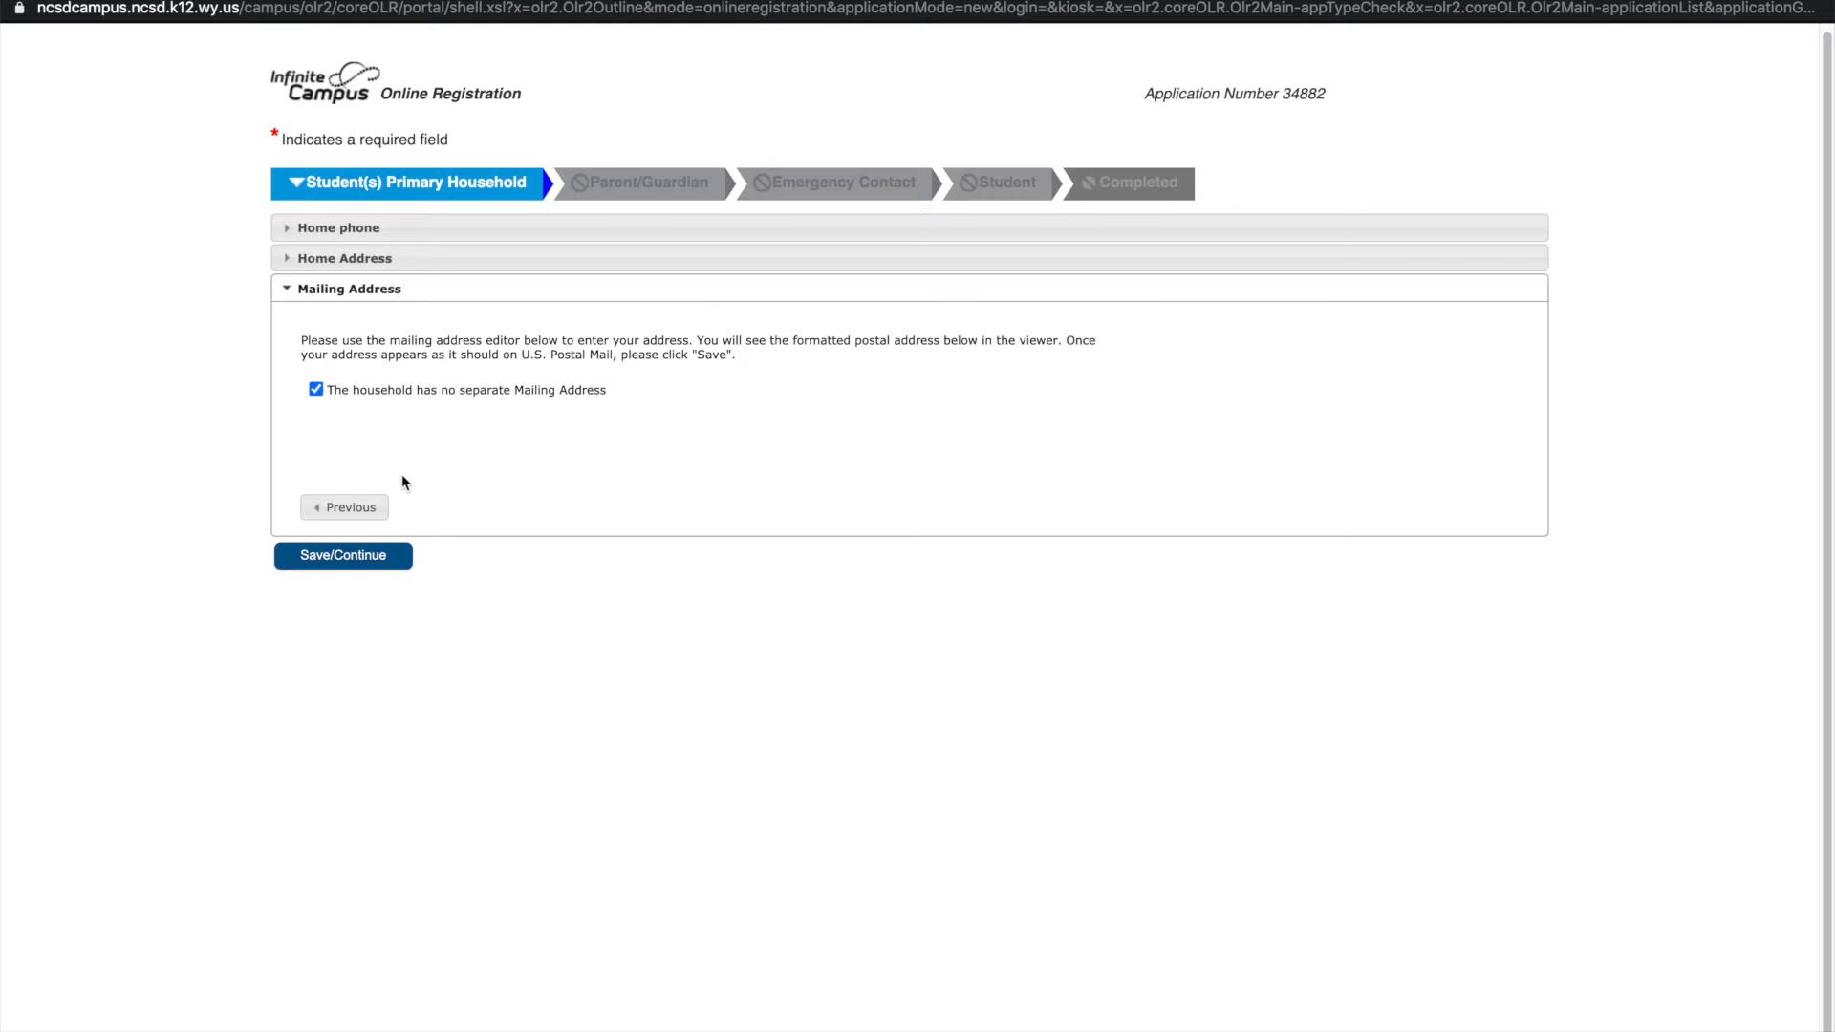
Save the household and add a female parent/guardian who is not a district employee
left_click(371, 554)
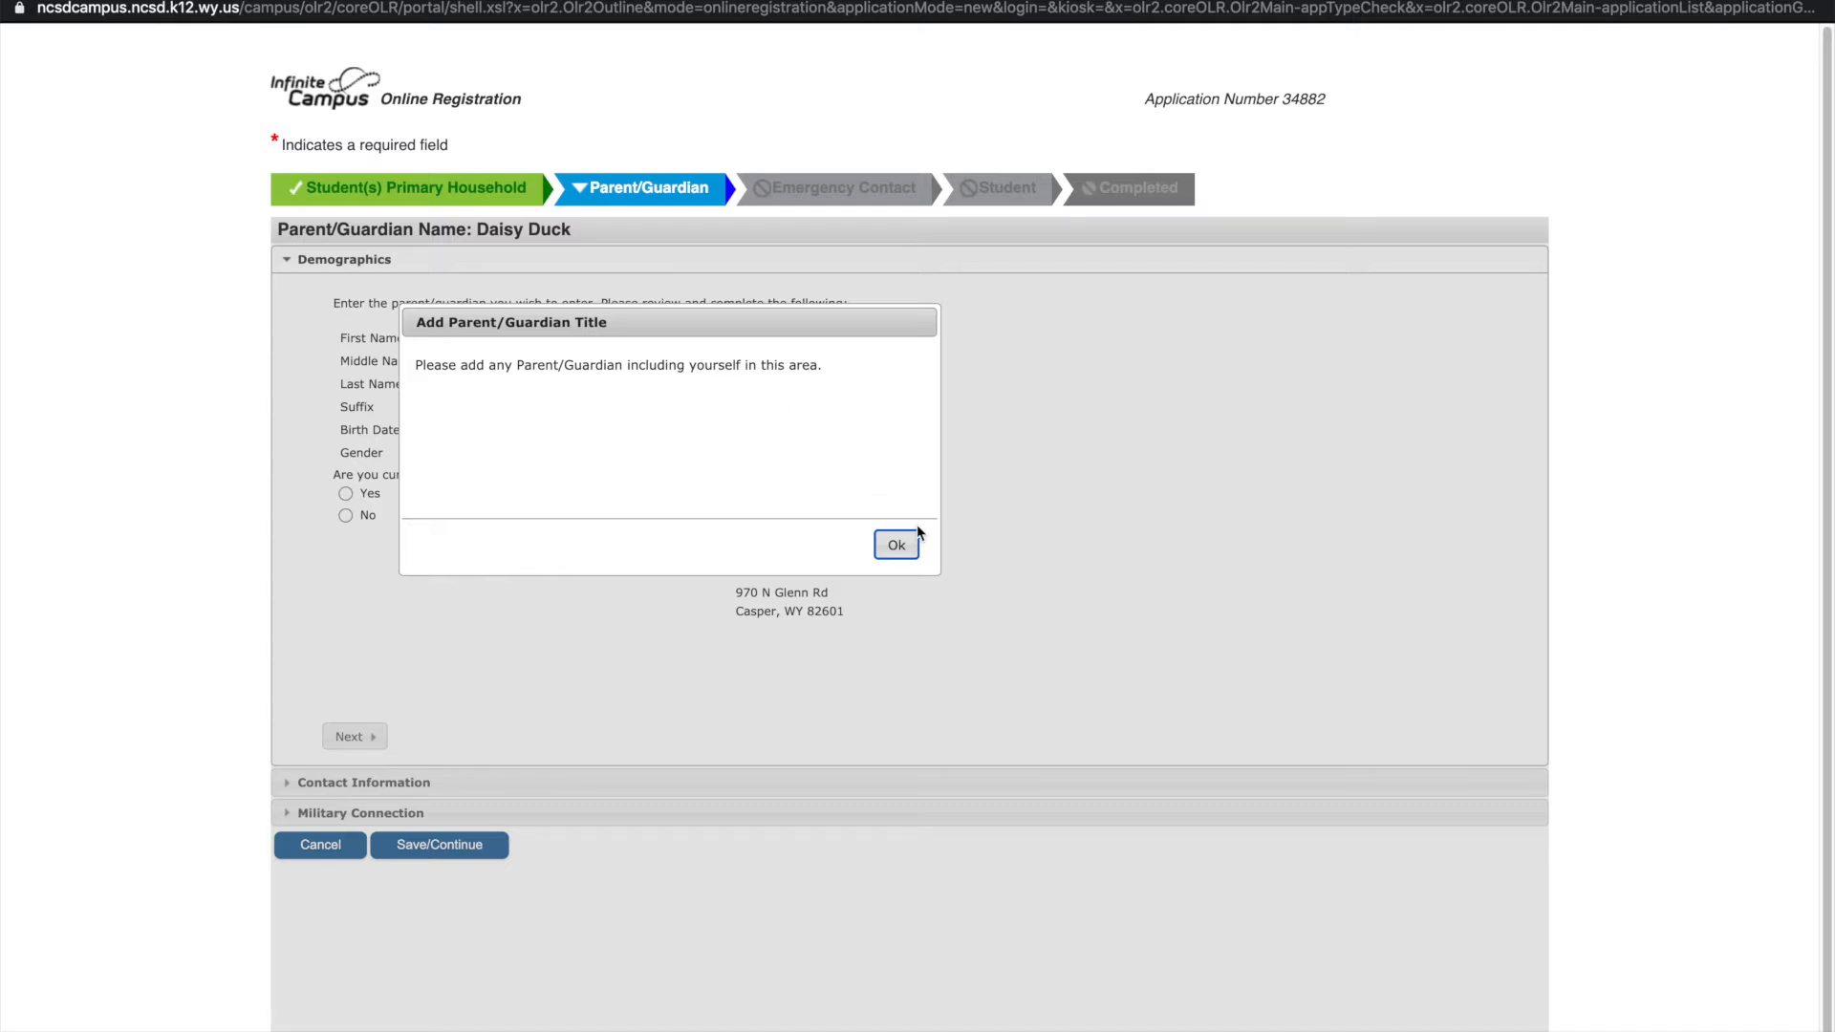
left_click(897, 549)
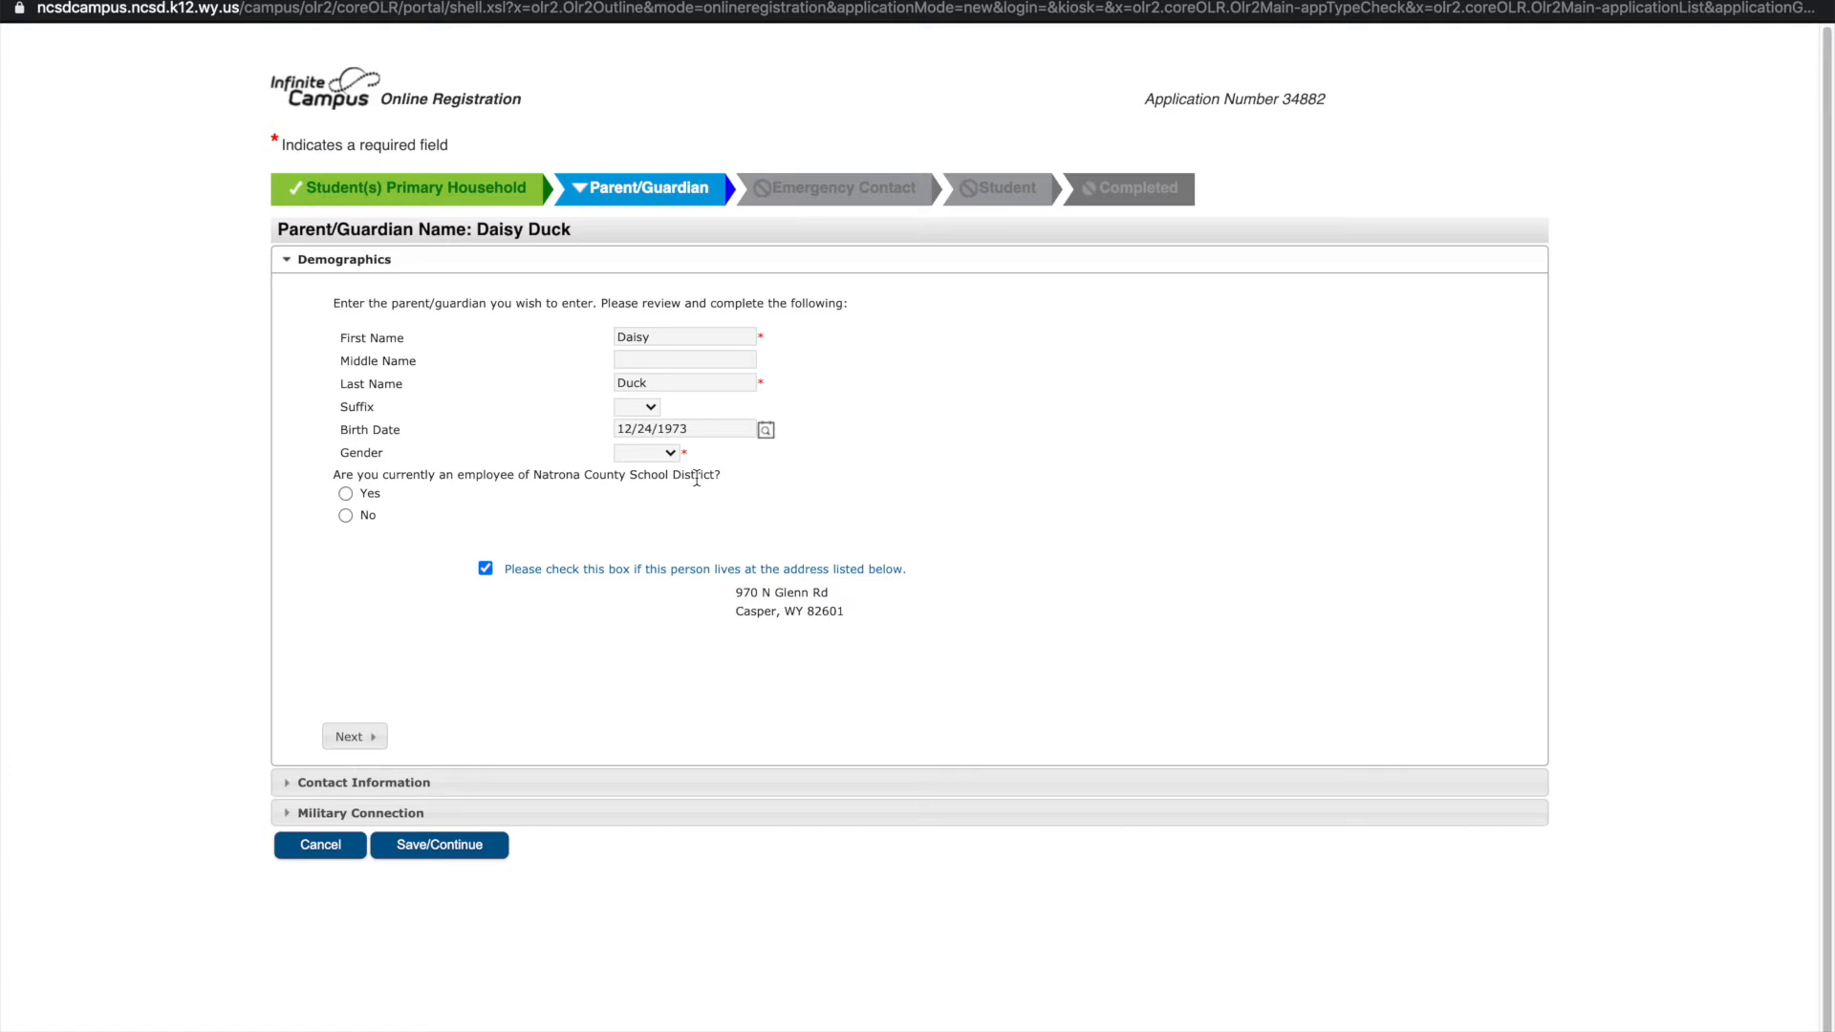
left_click(669, 453)
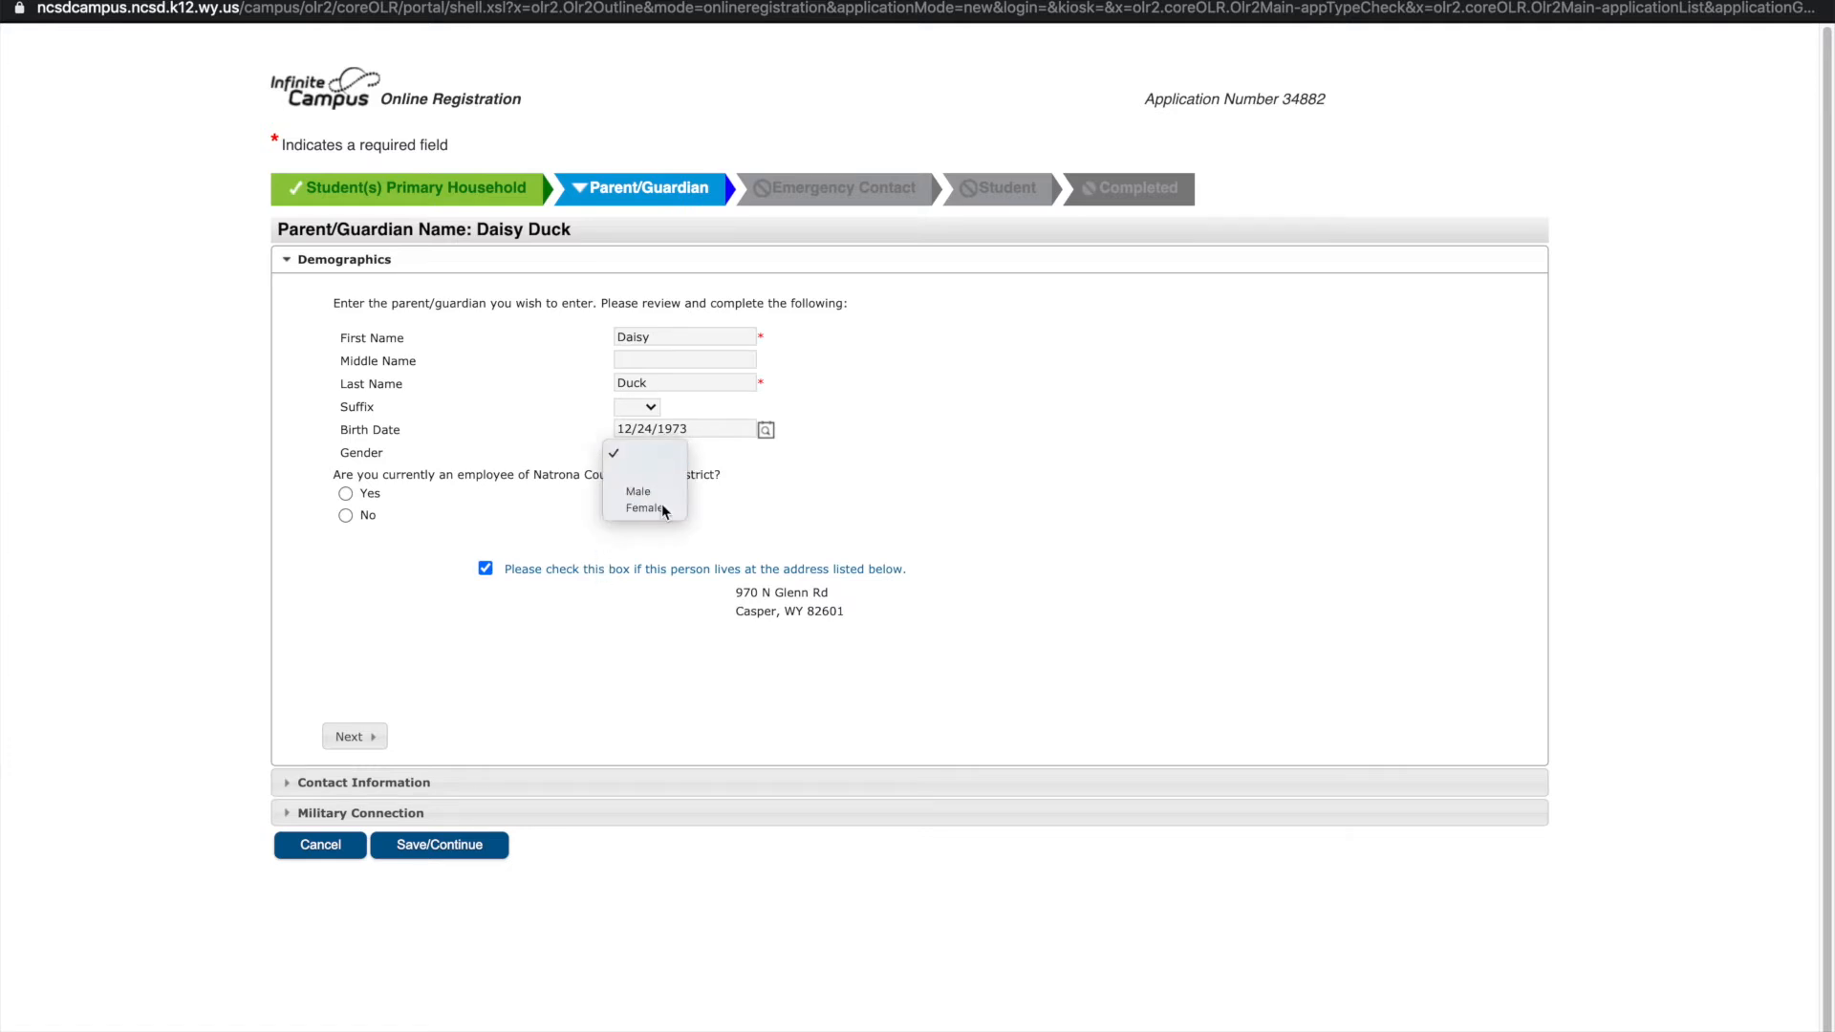
left_click(661, 507)
left_click(345, 518)
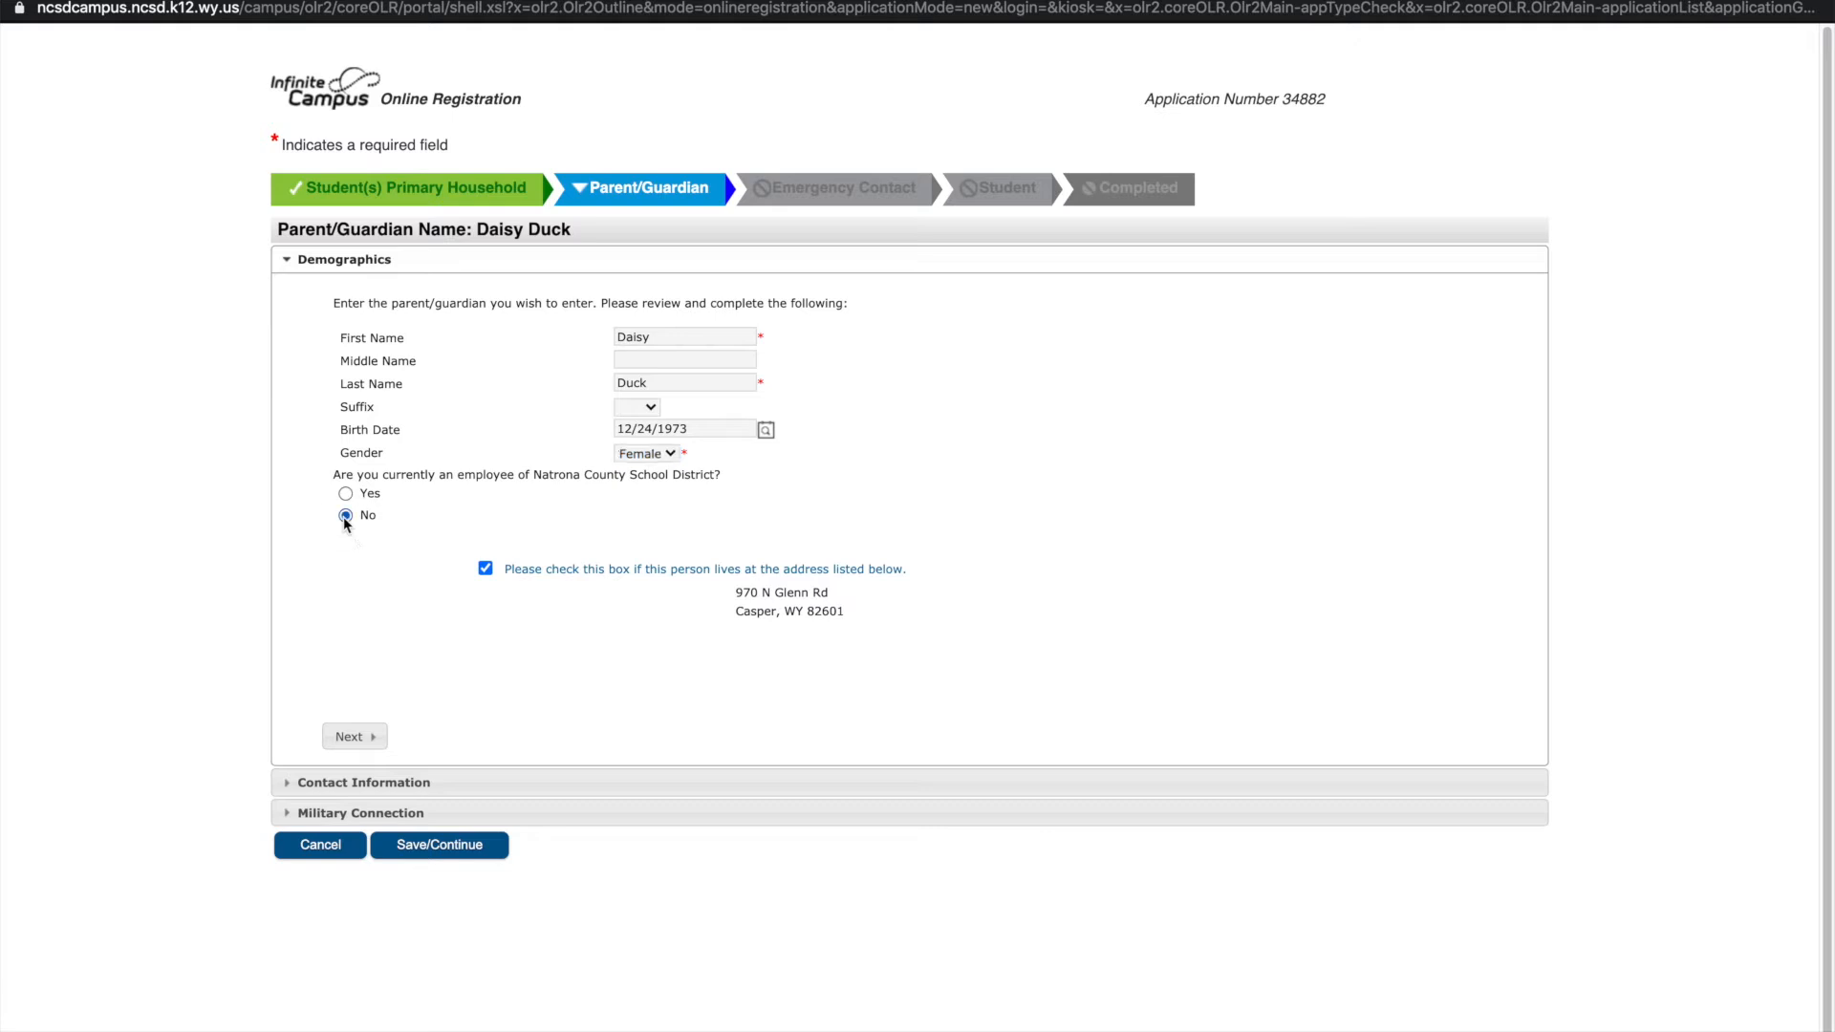
left_click(362, 740)
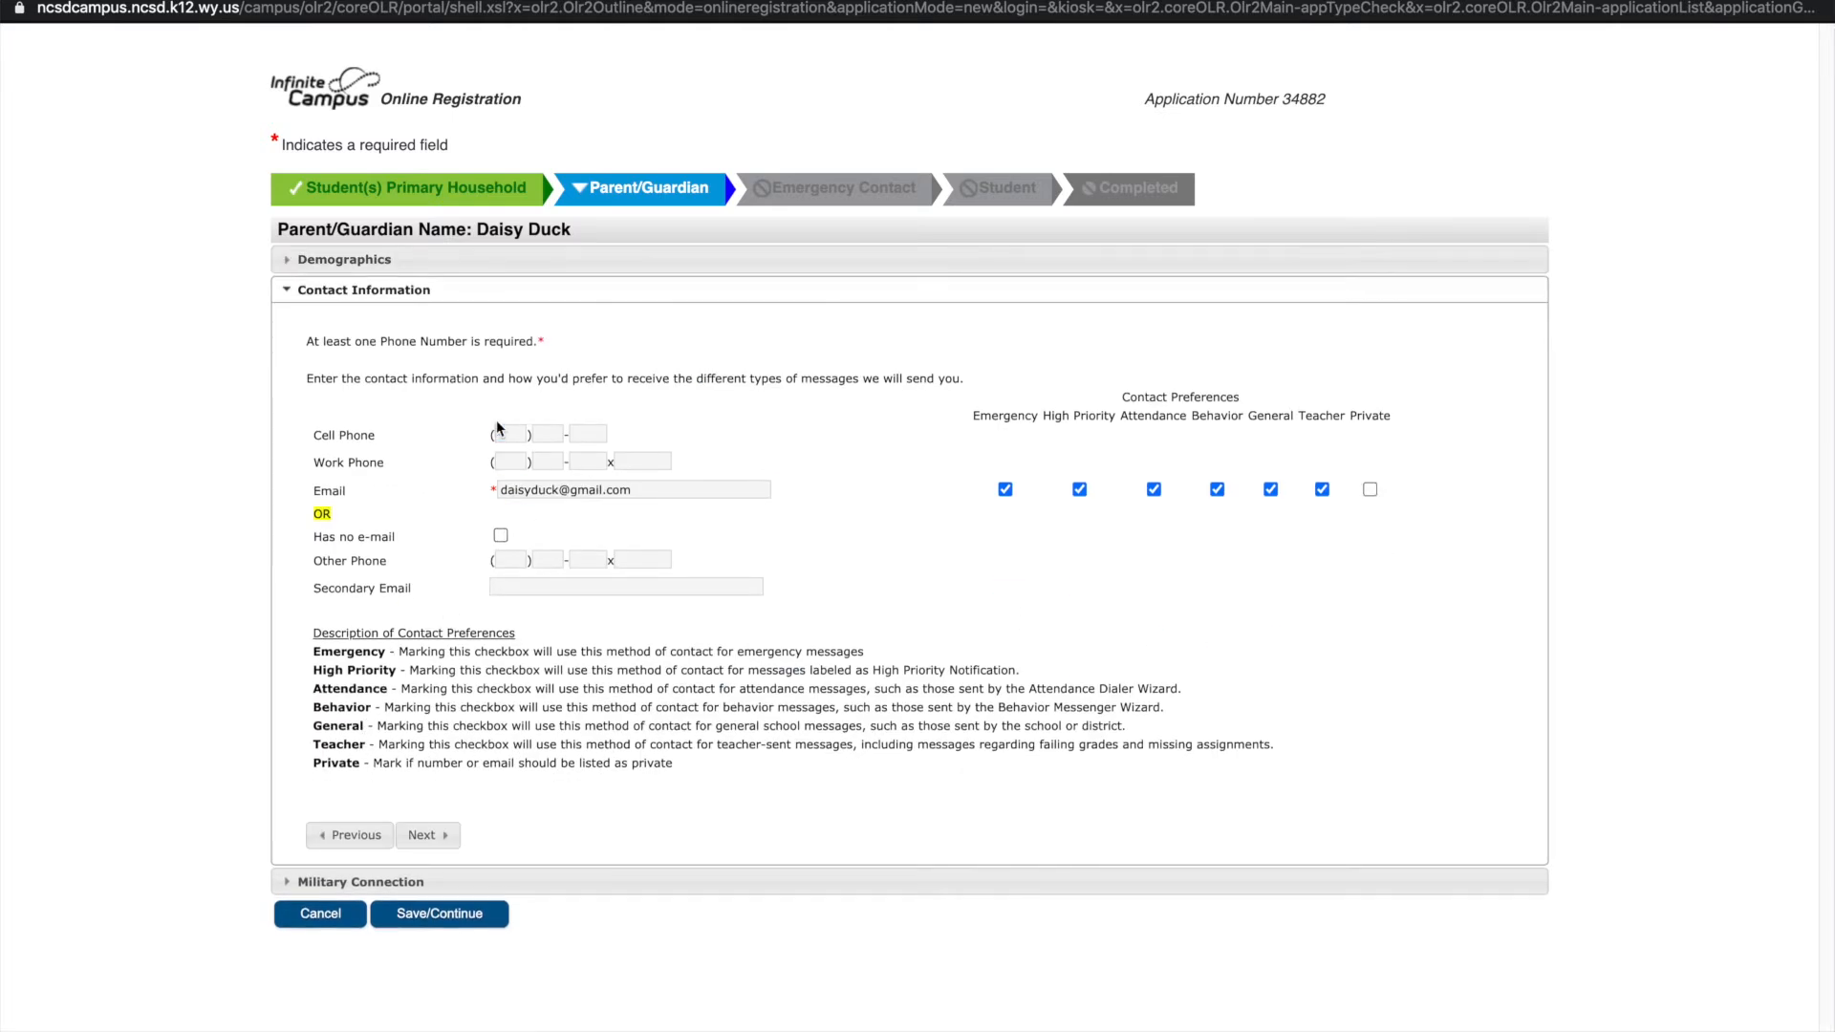
Add the guardian's cell number with all six text alert types, answer Military Connection, and save
left_click(509, 432)
left_click(514, 435)
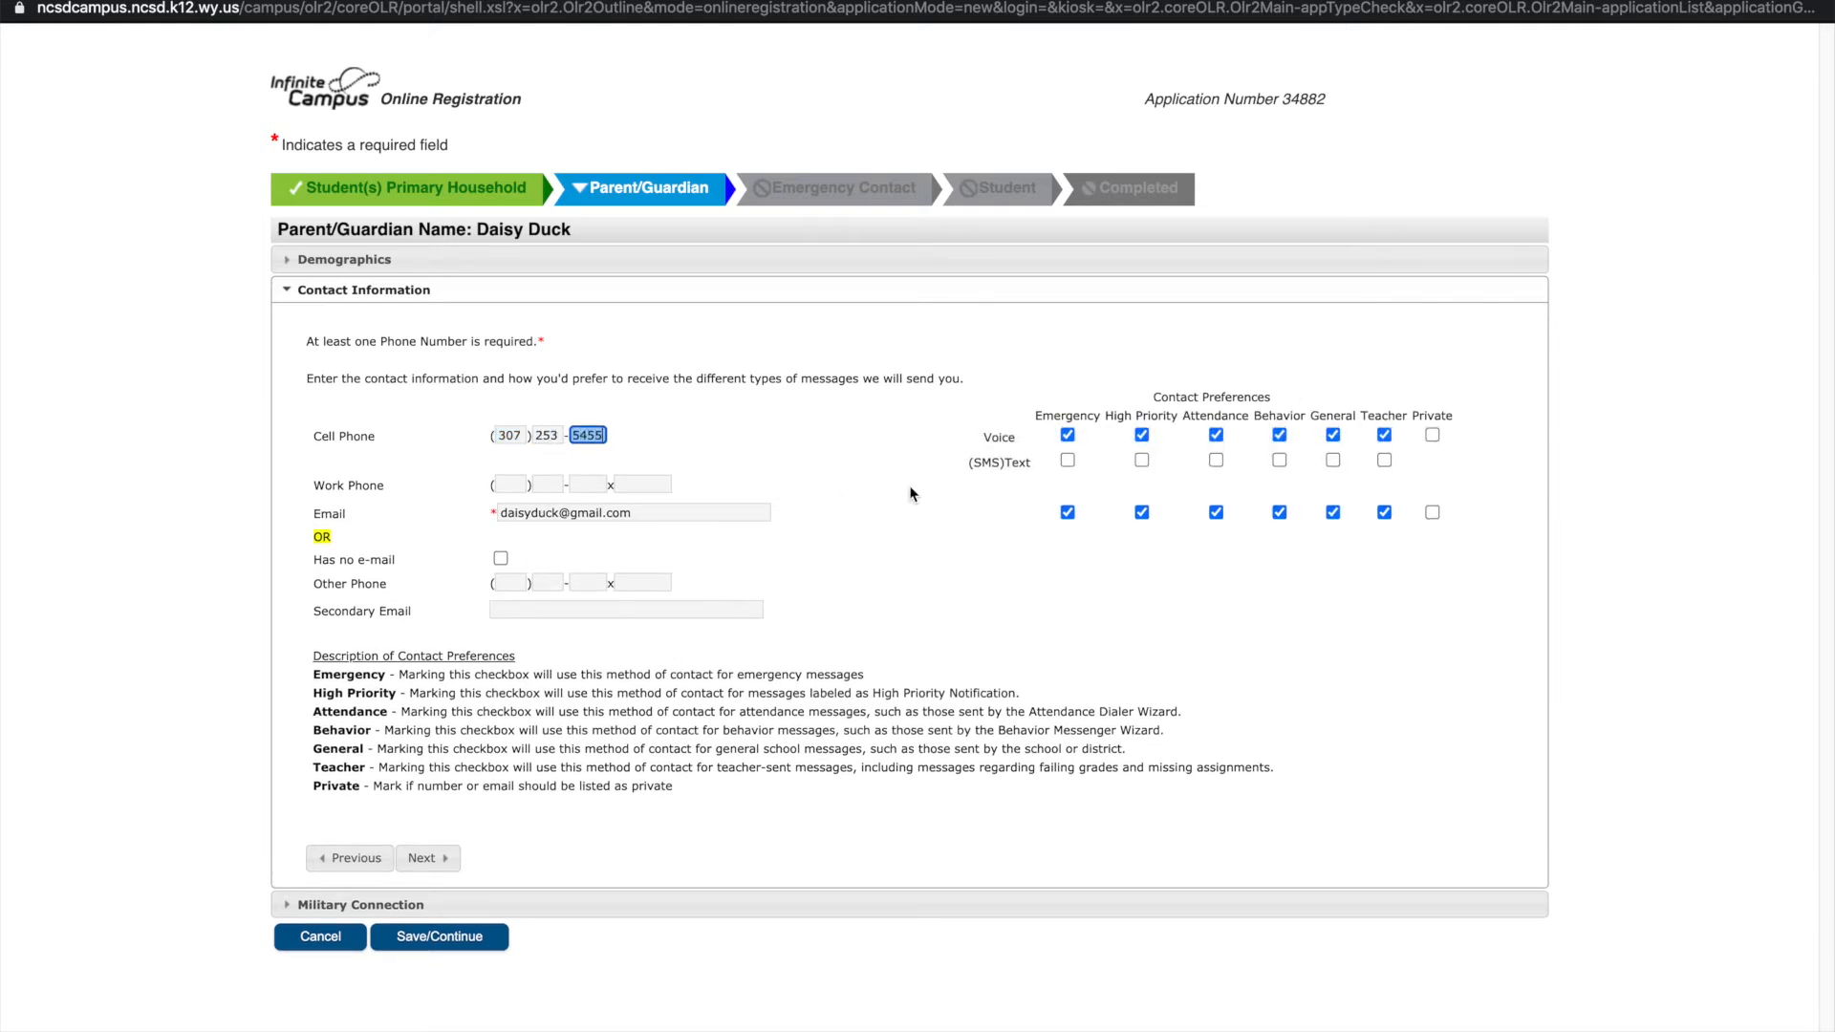
left_click(1068, 459)
left_click(1141, 462)
left_click(1216, 460)
left_click(1278, 461)
left_click(1332, 461)
left_click(1384, 460)
left_click(422, 857)
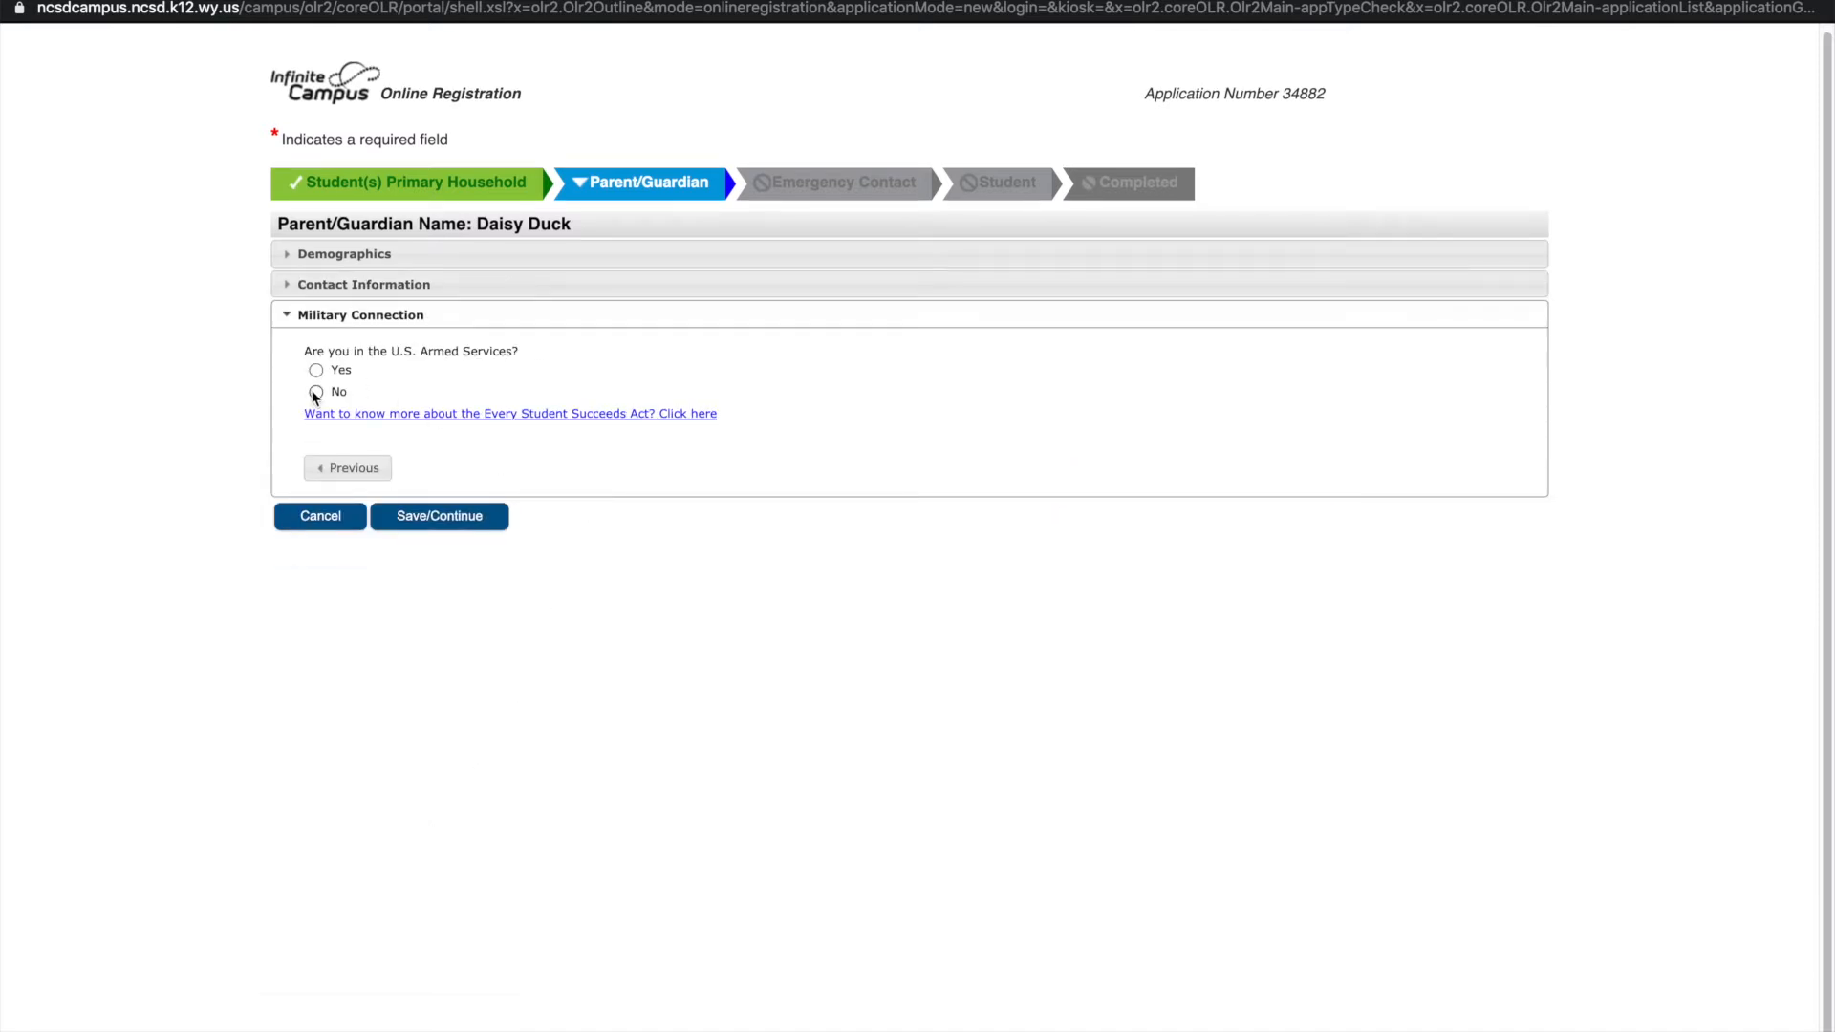
left_click(433, 519)
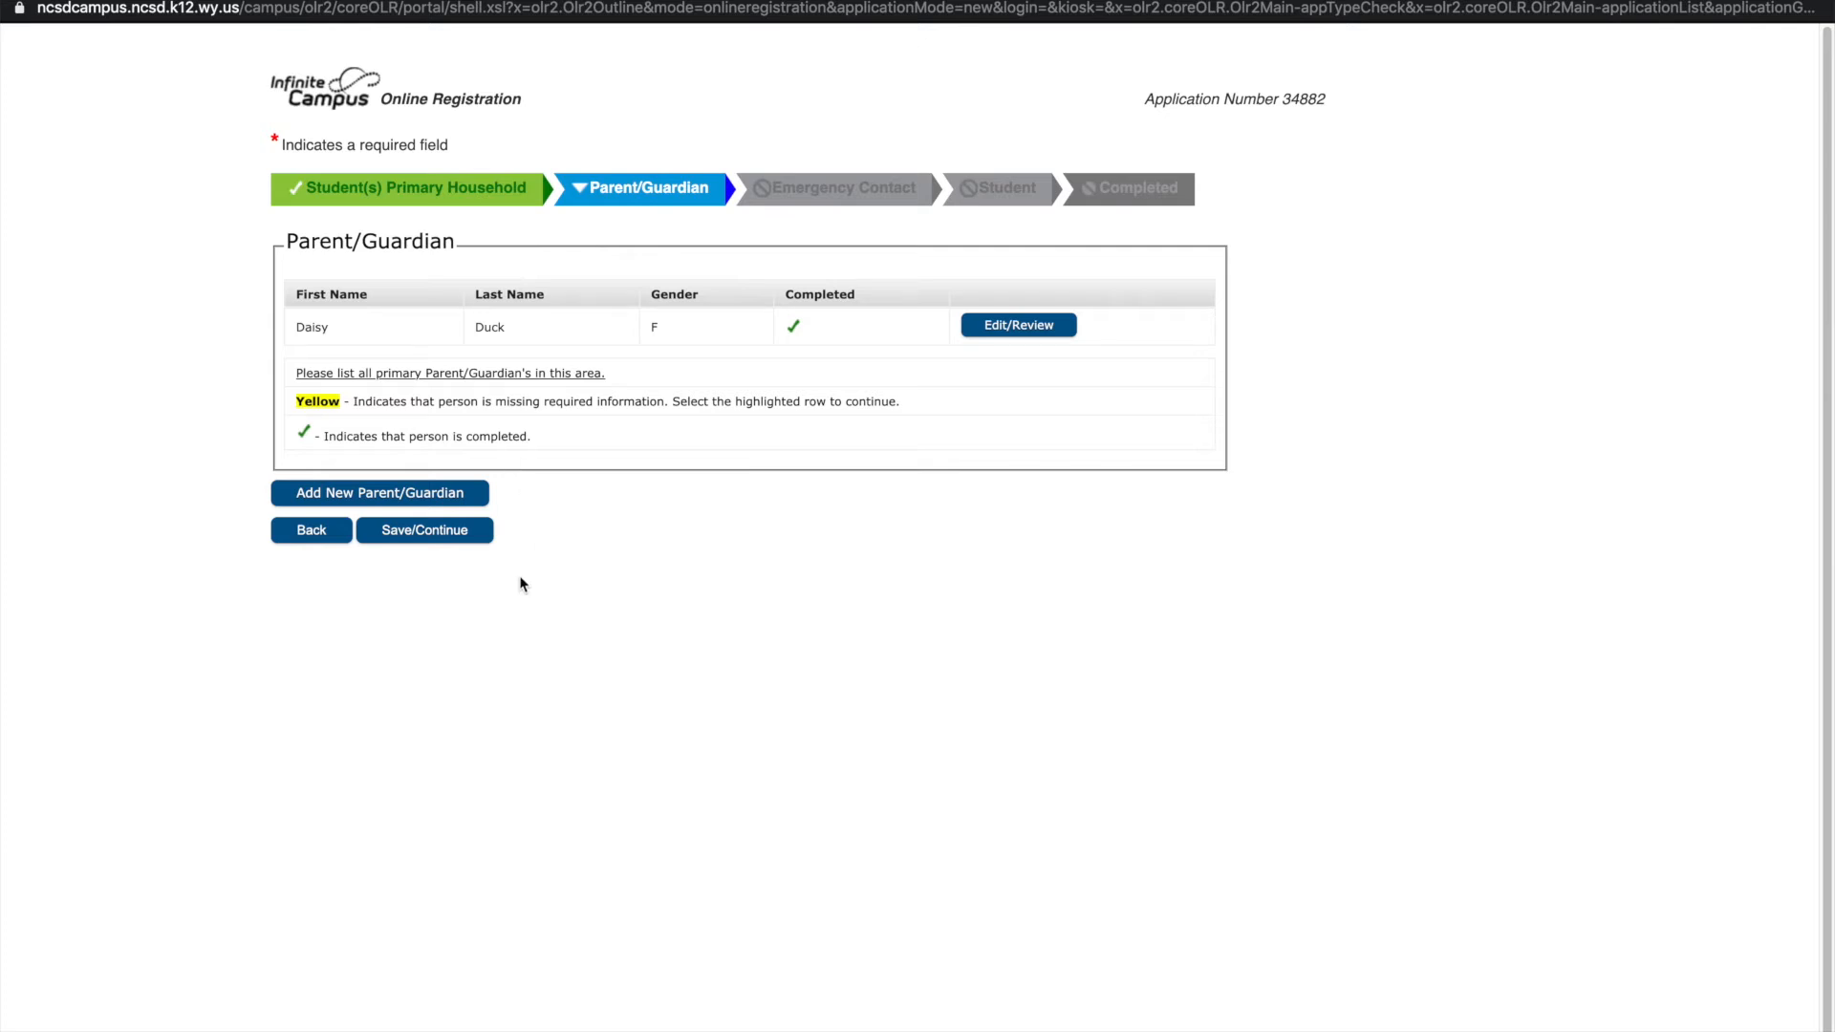
Add a new emergency contact with her first and last name and gender Female
left_click(417, 531)
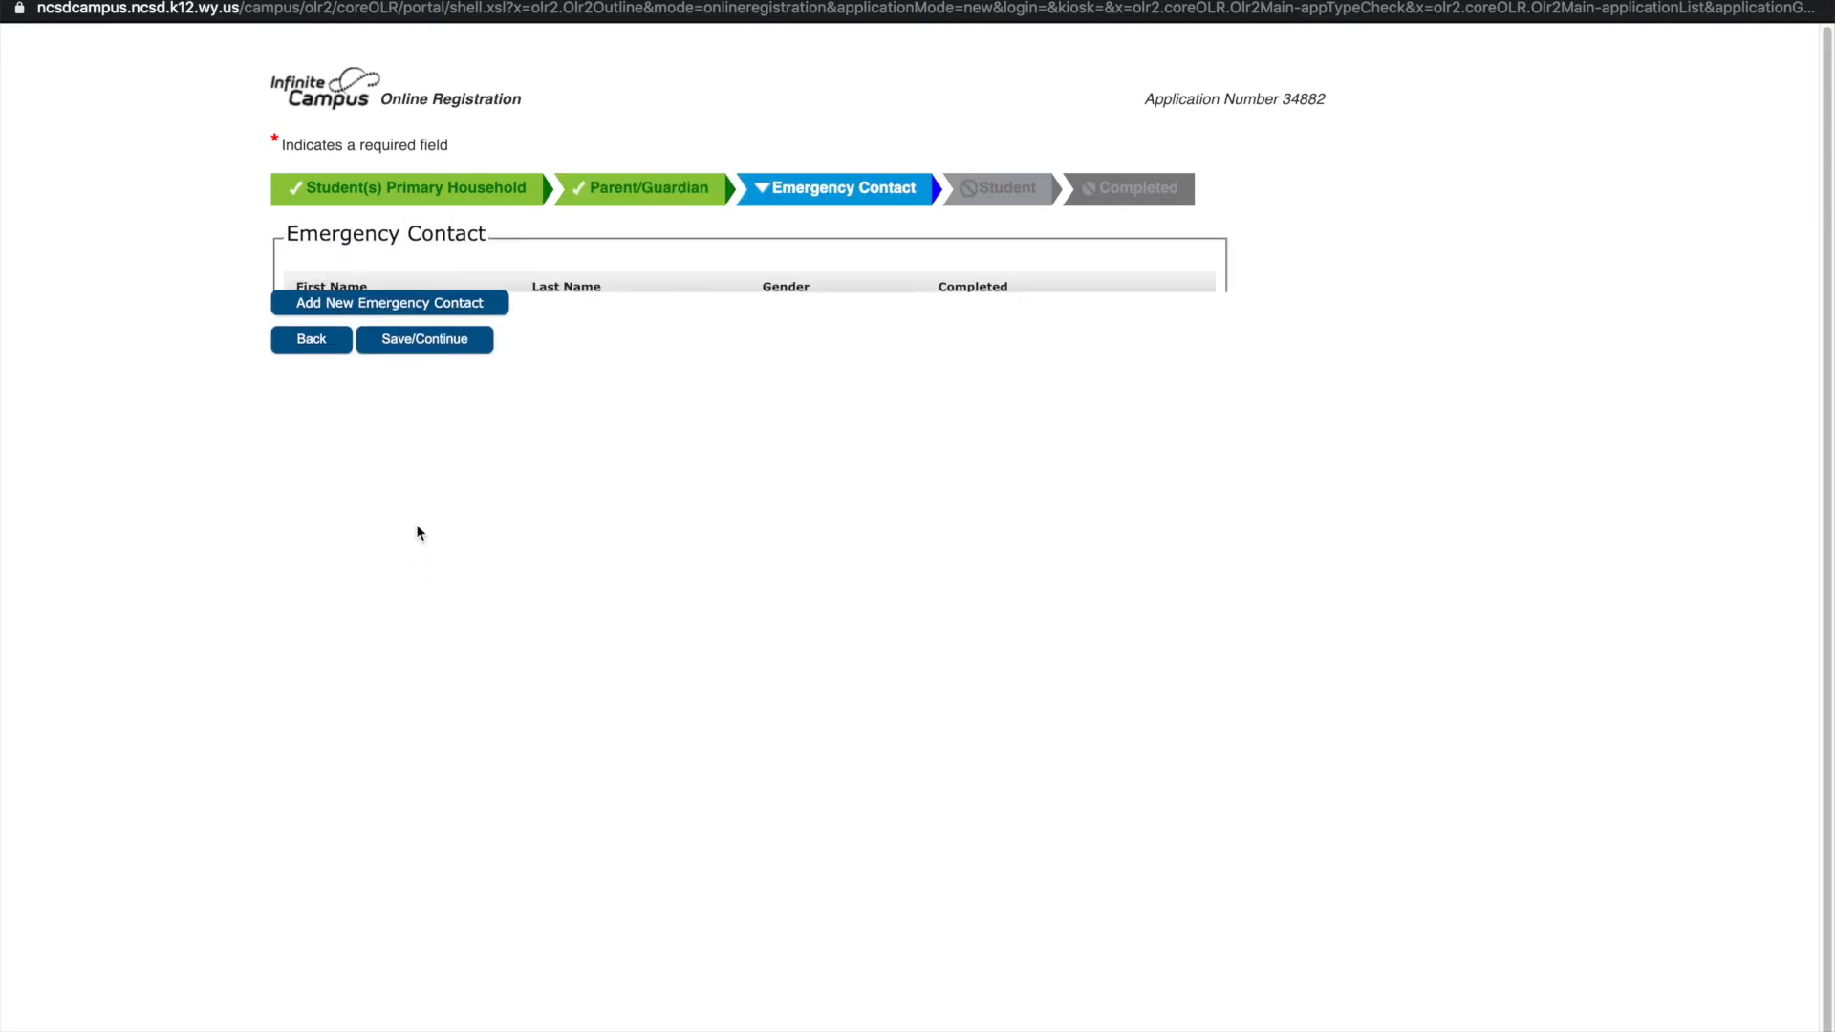
left_click(427, 470)
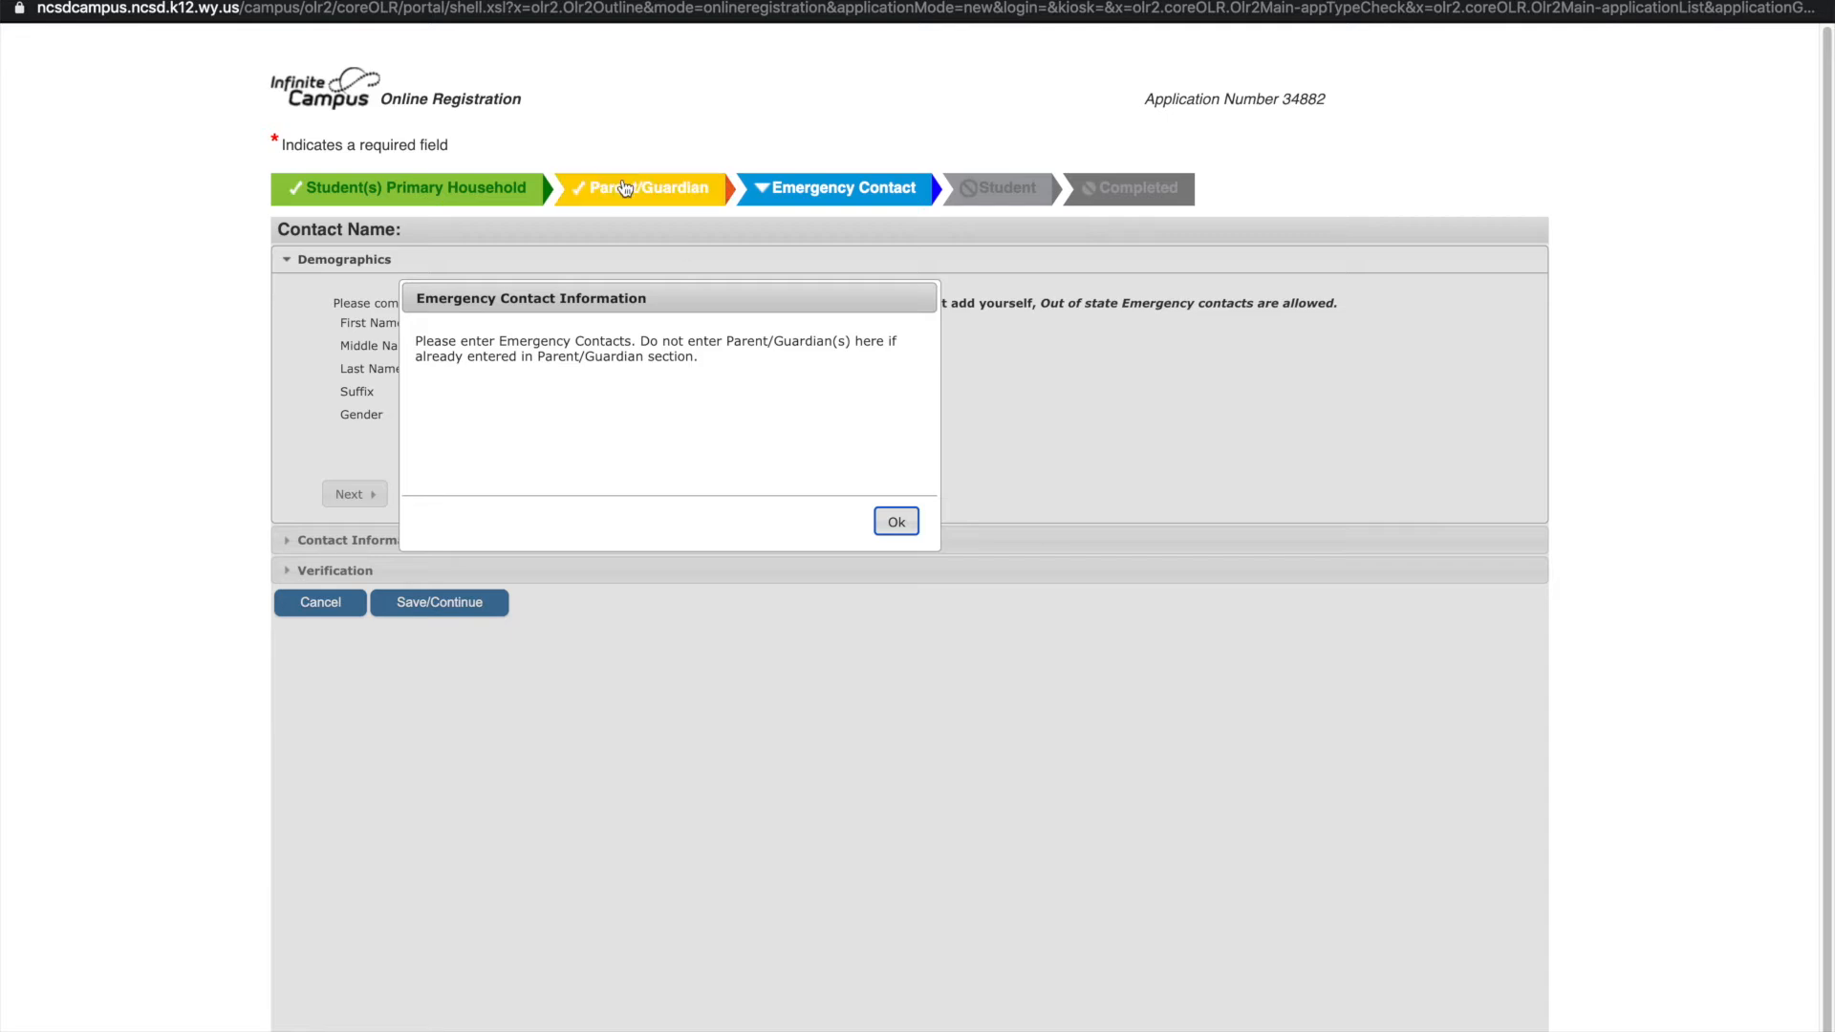
left_click(896, 522)
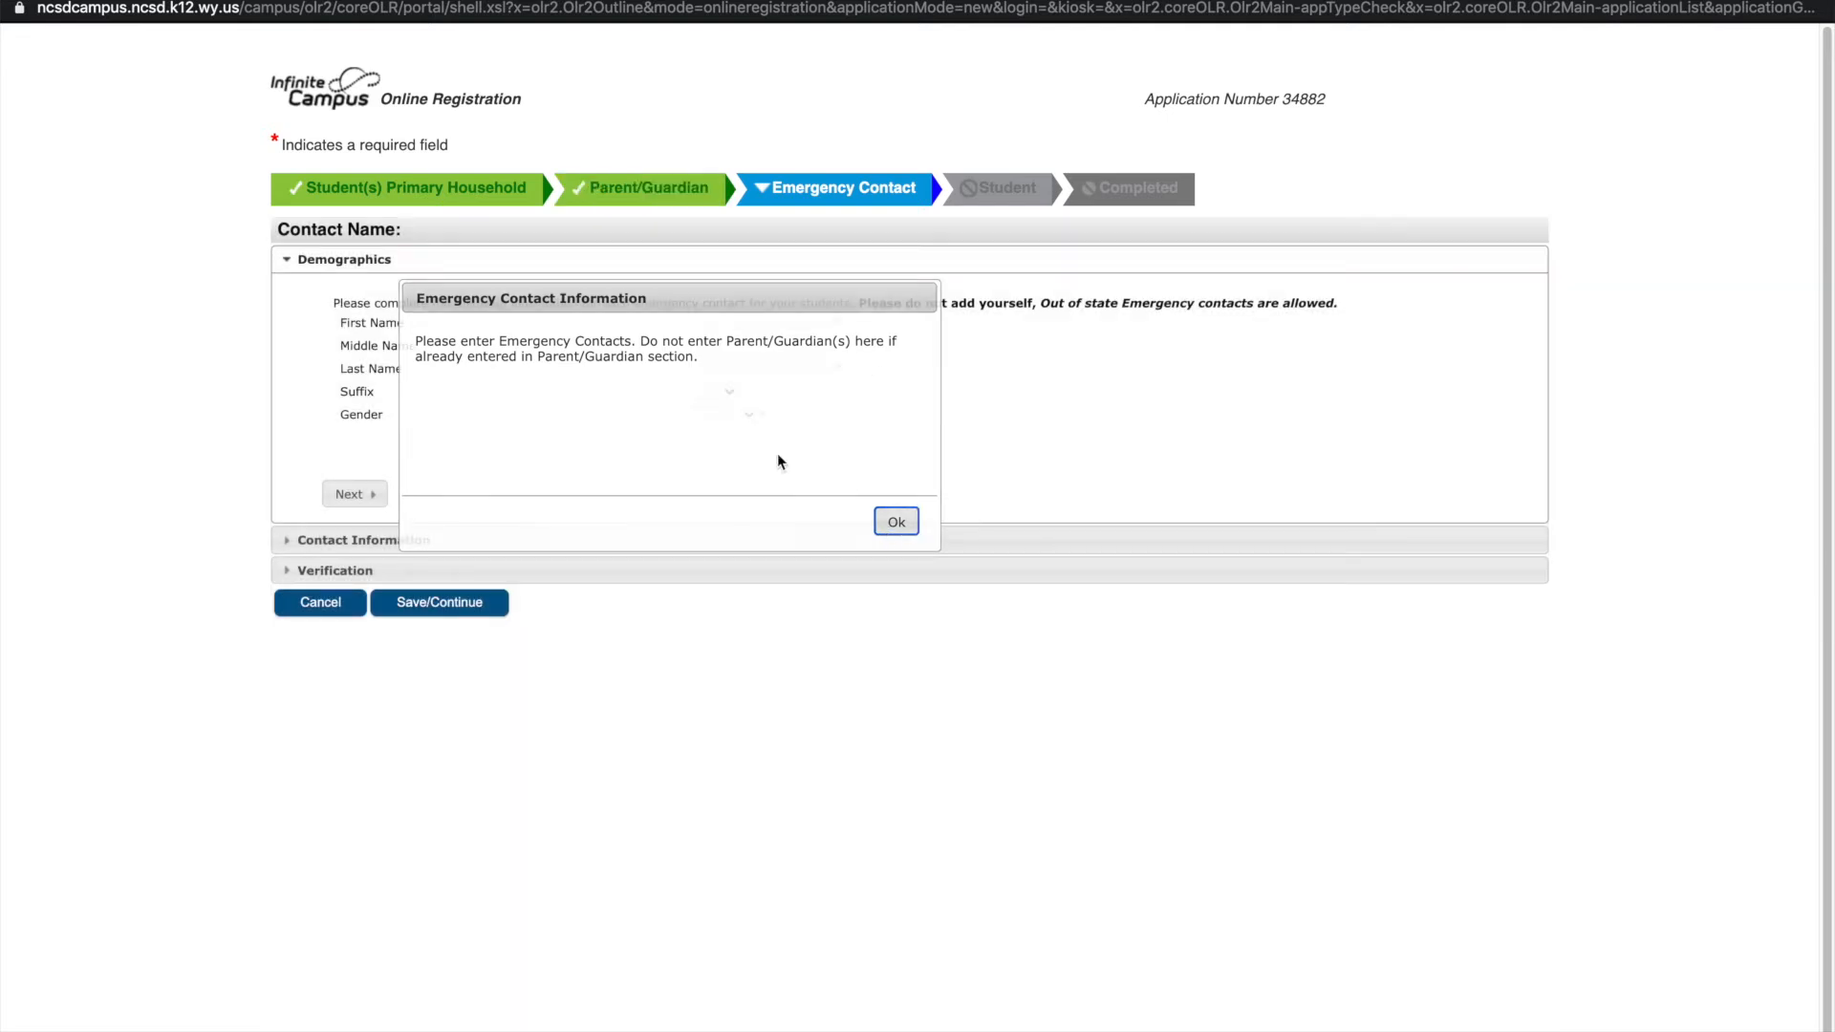
left_click(698, 322)
left_click(719, 321)
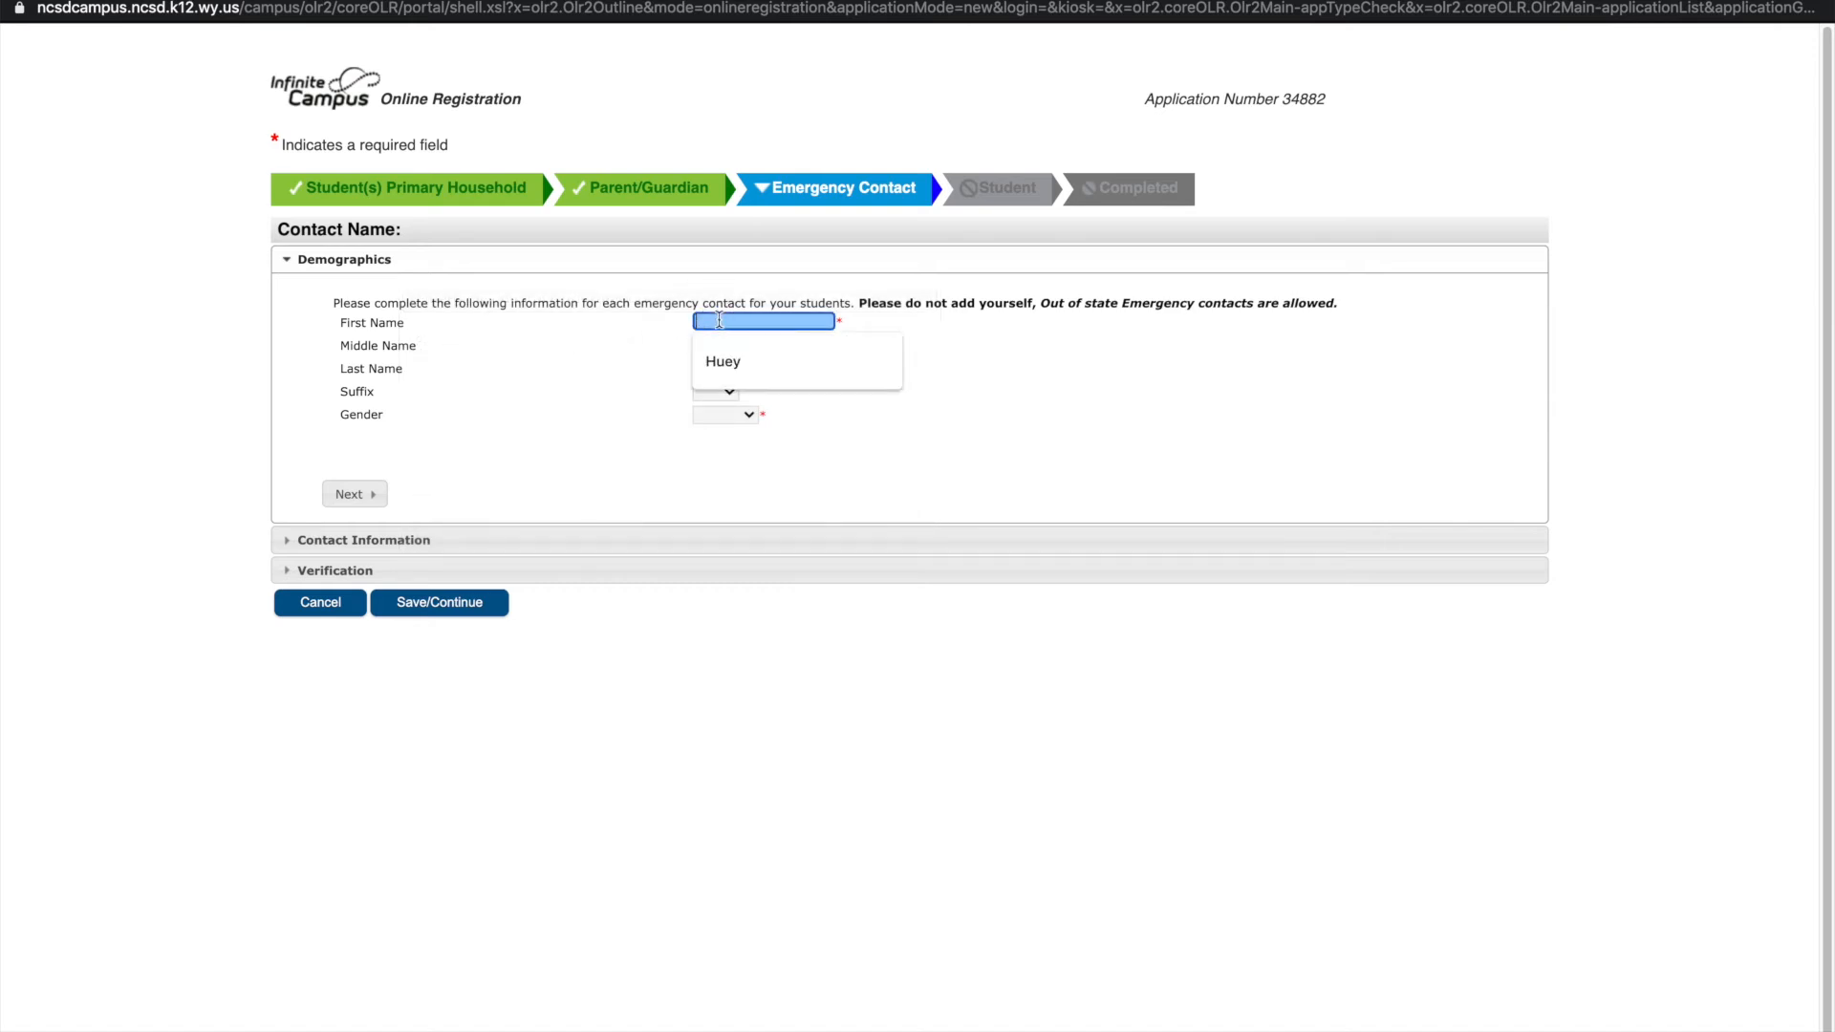
type("Minnie")
key("Tab")
key("Tab")
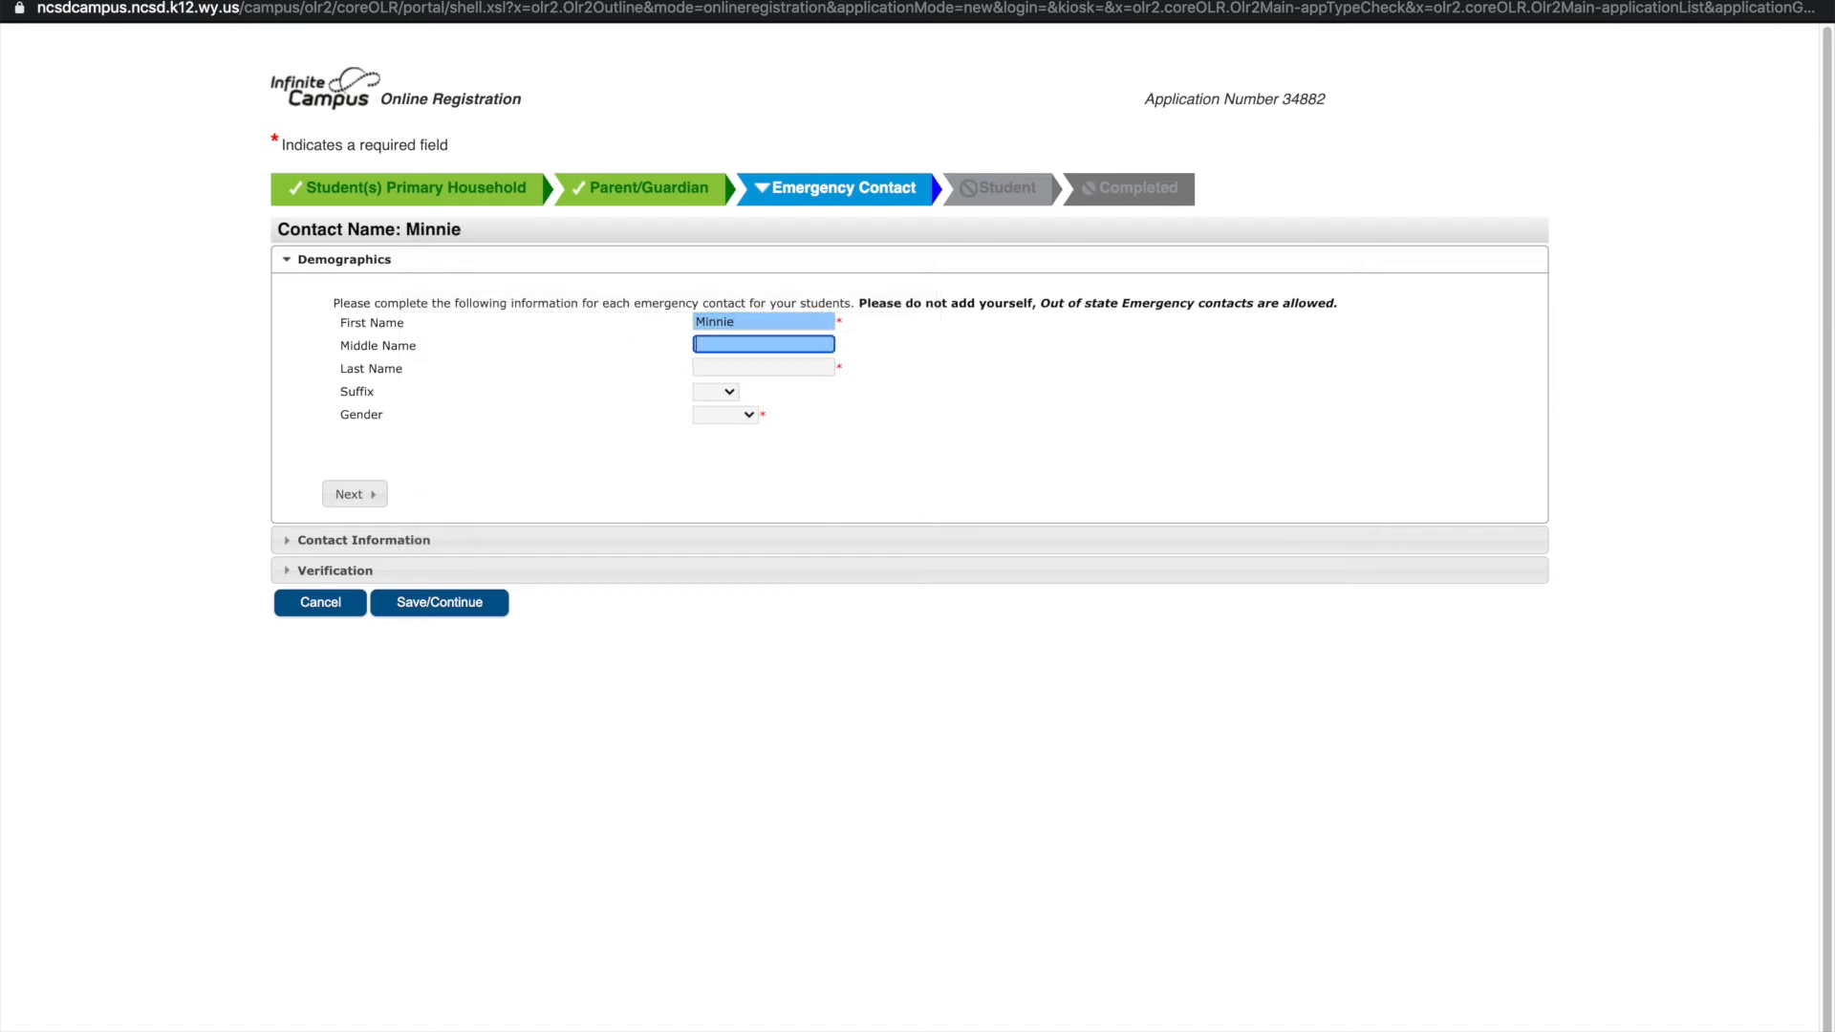
type("Mouse")
left_click(749, 417)
left_click(738, 472)
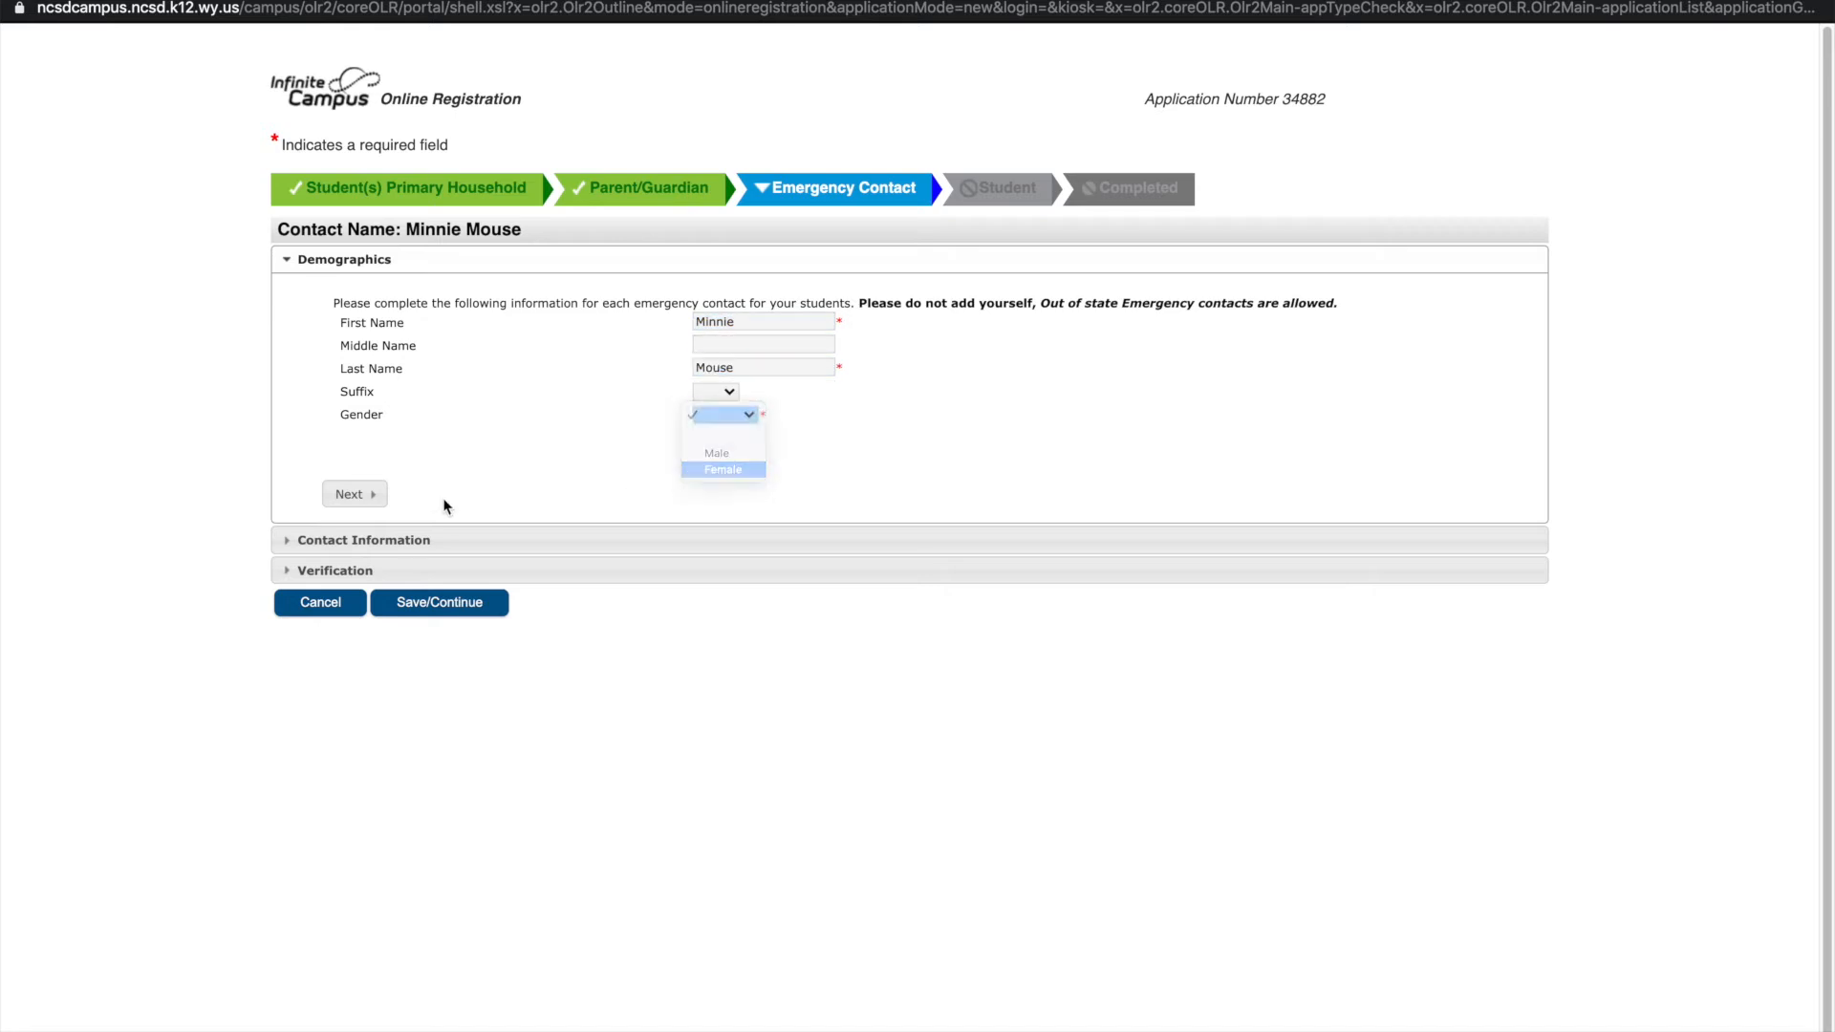
left_click(370, 497)
Give the contact a home phone and a two-line mailing address in Casper, then save
left_click(407, 392)
type("307) ")
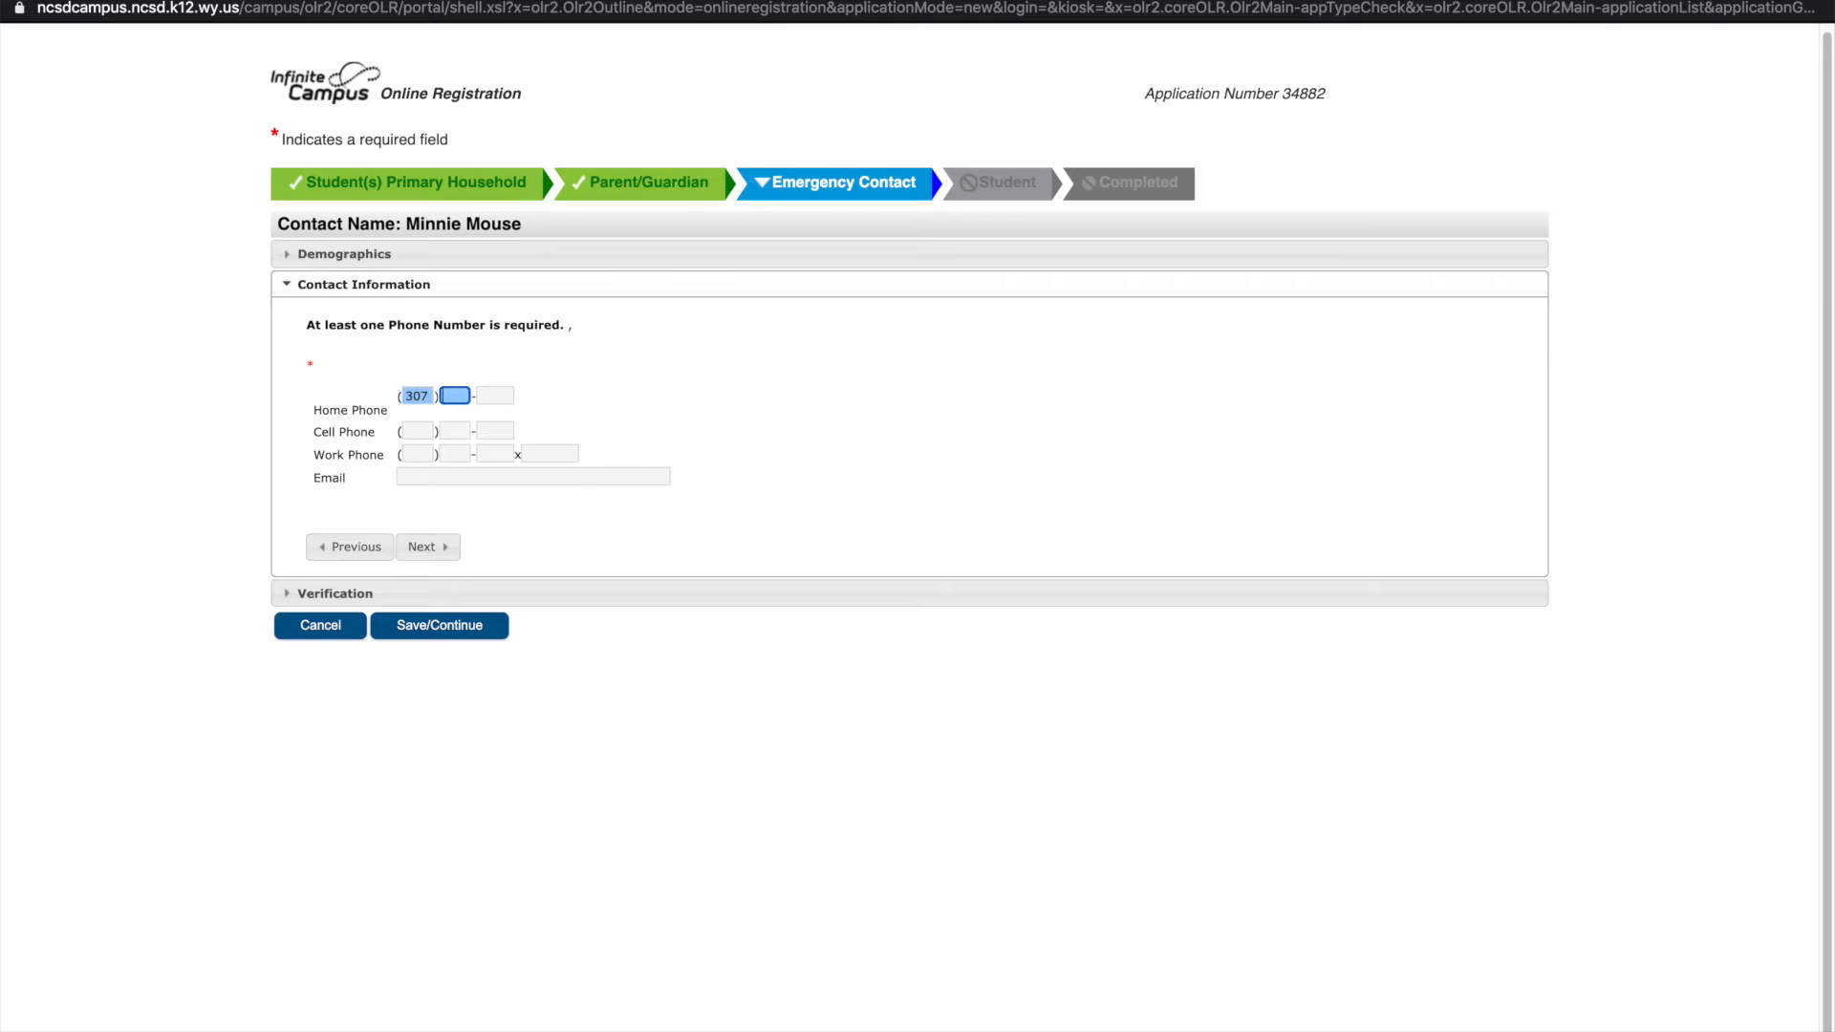
type("253")
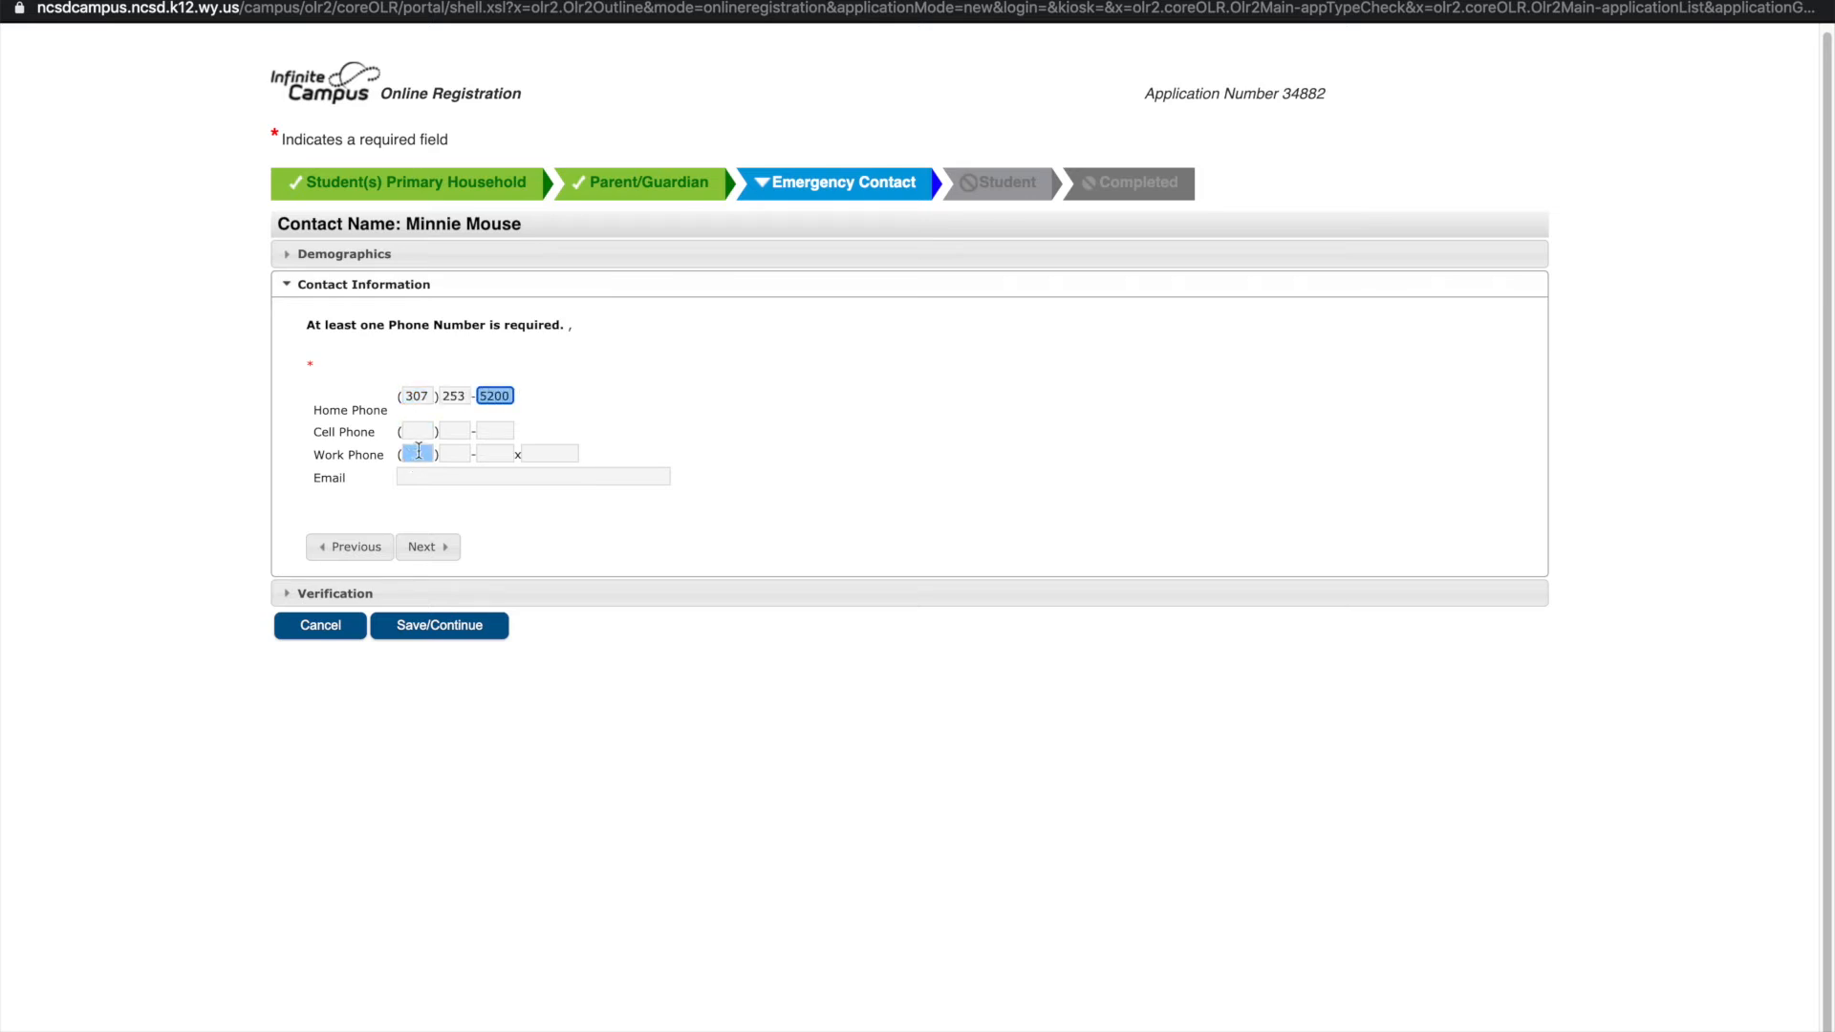
left_click(428, 547)
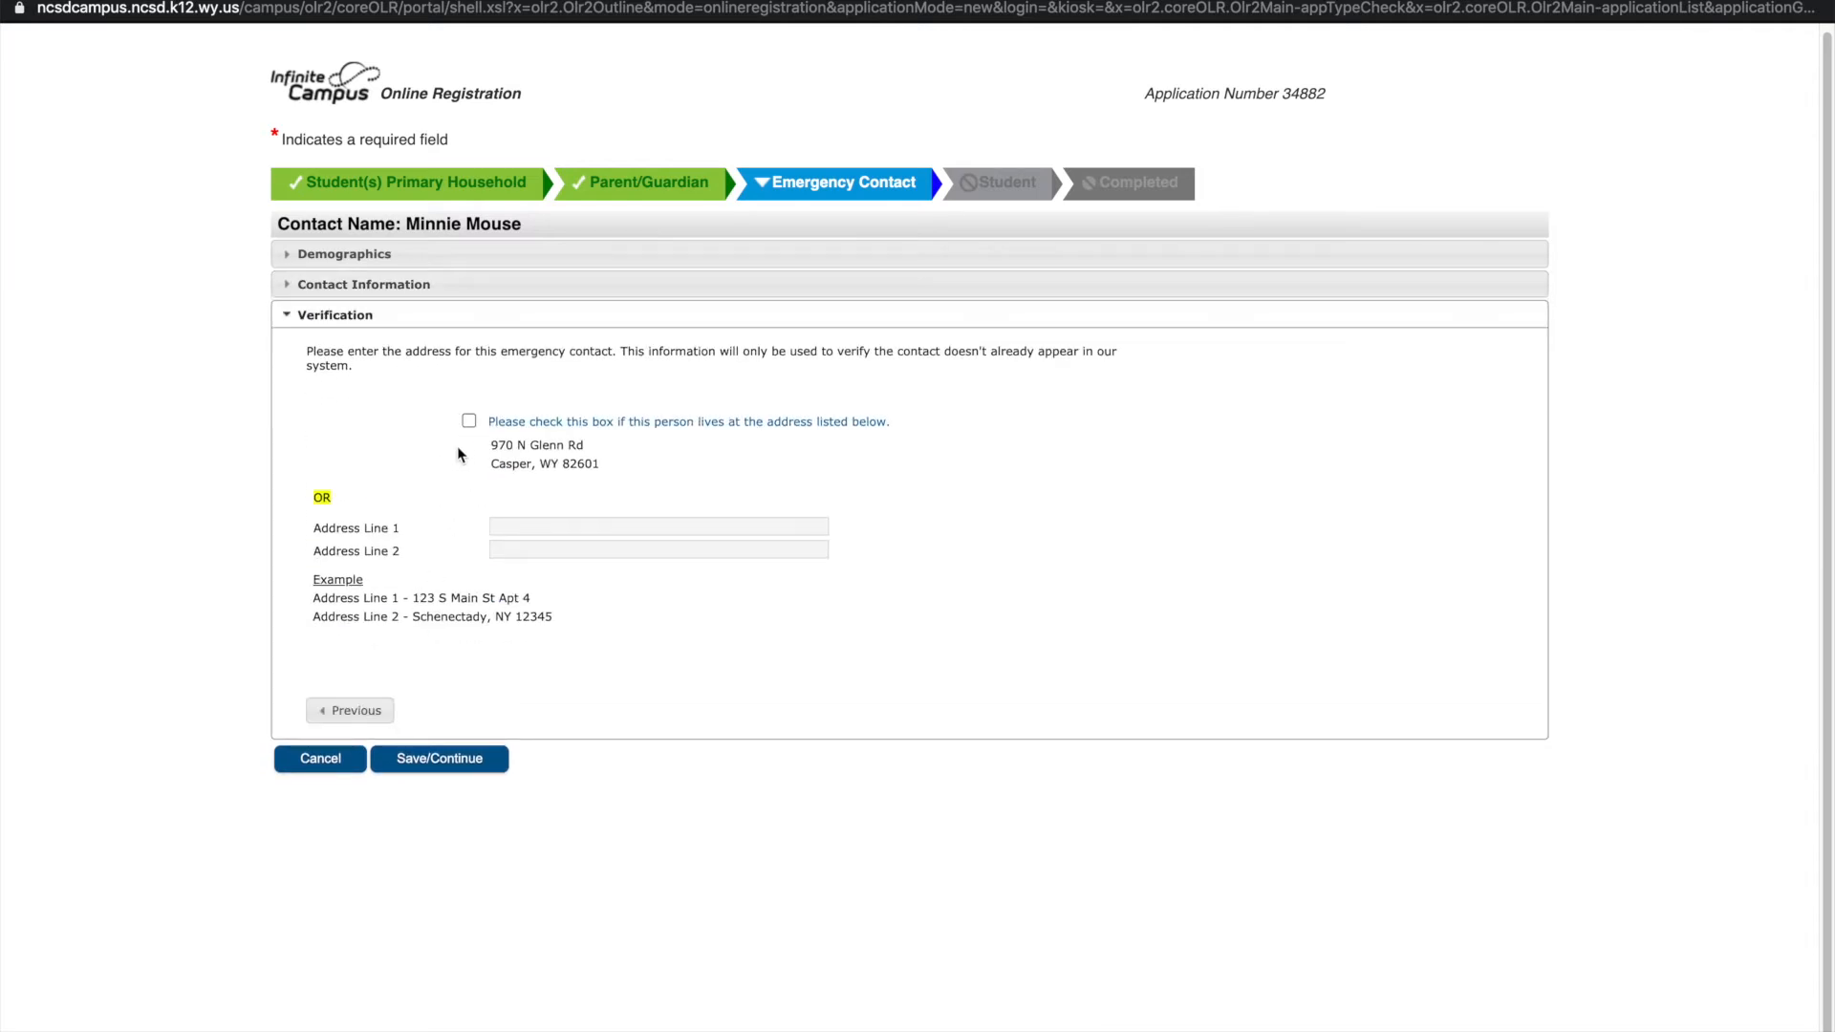
left_click(509, 525)
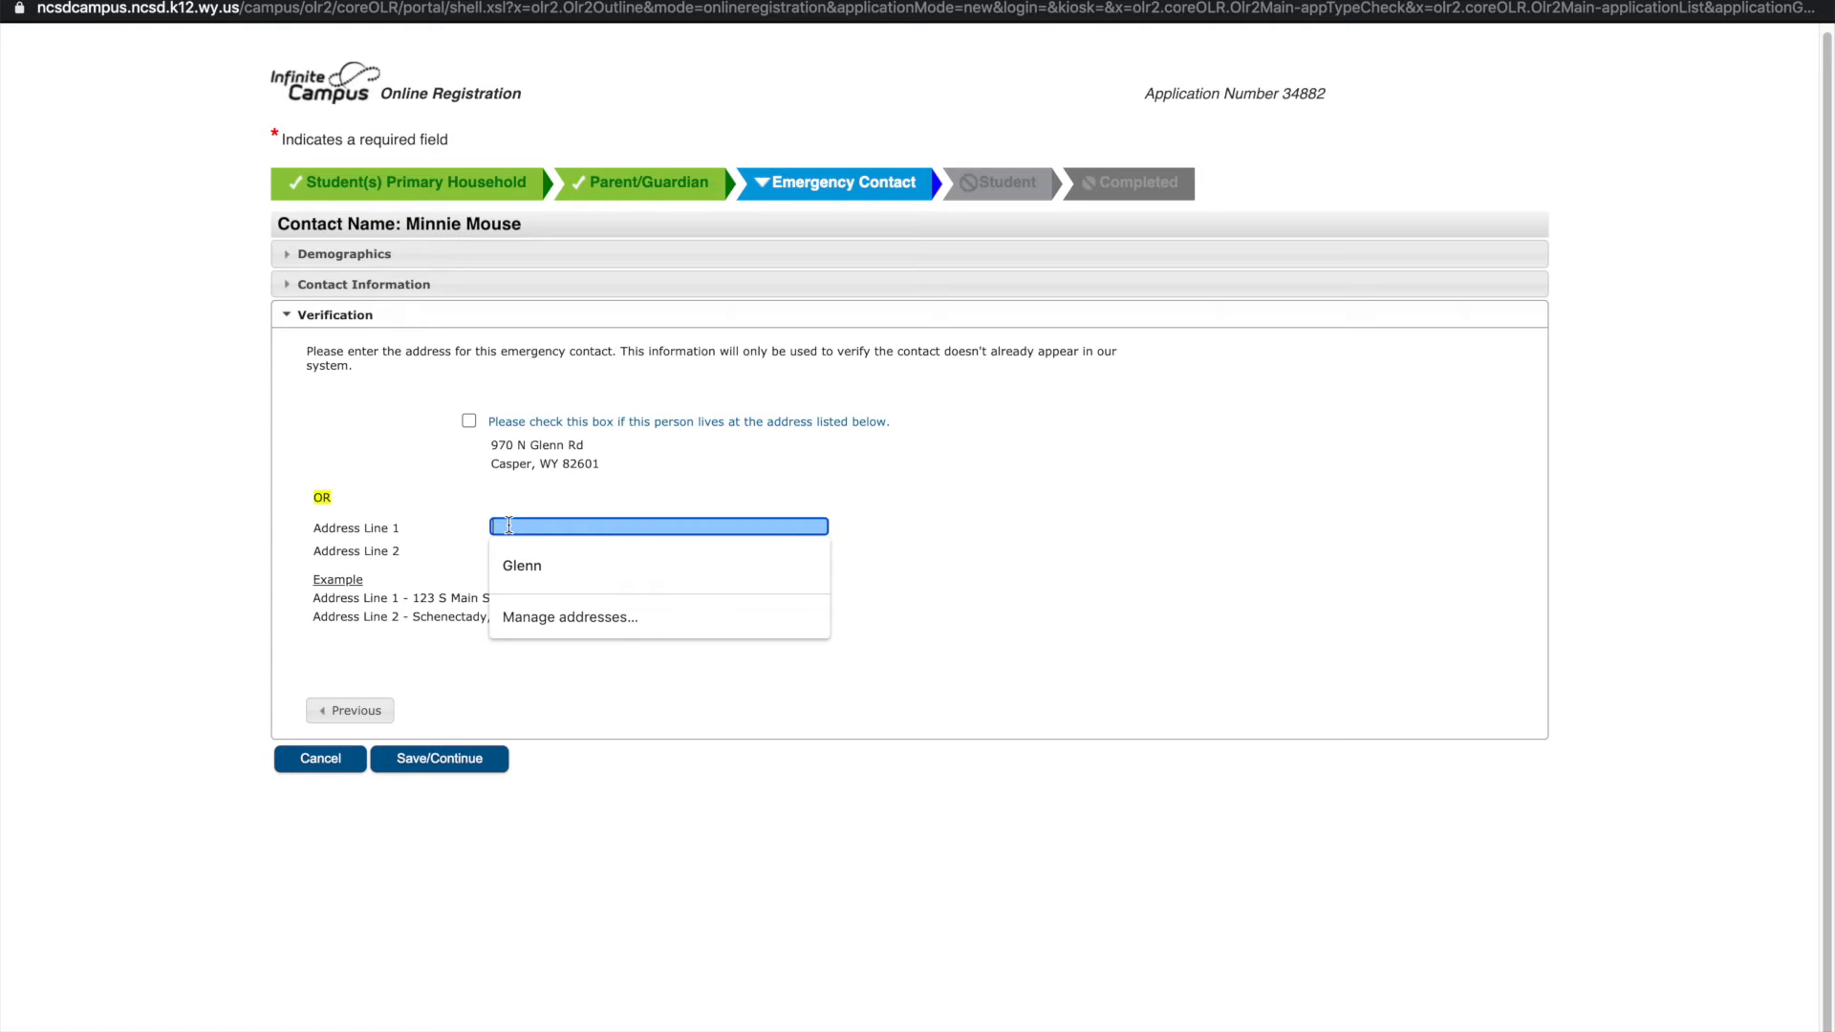
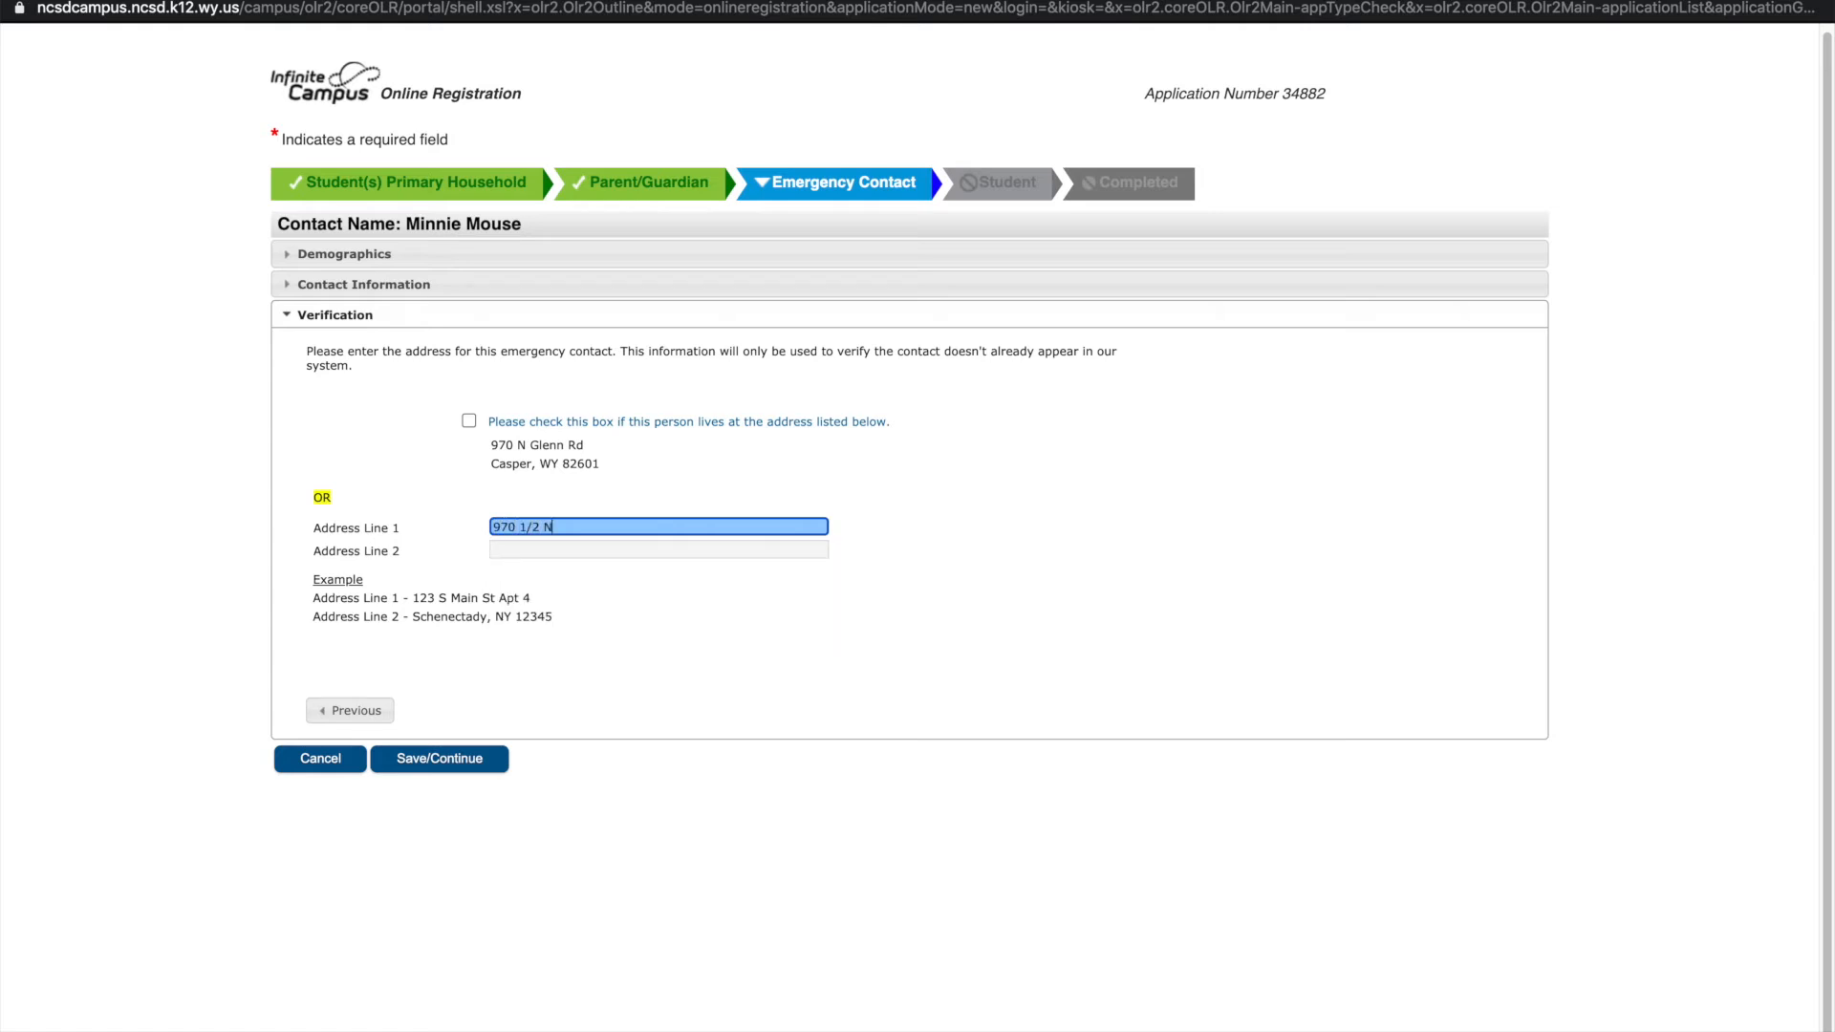
key("Tab")
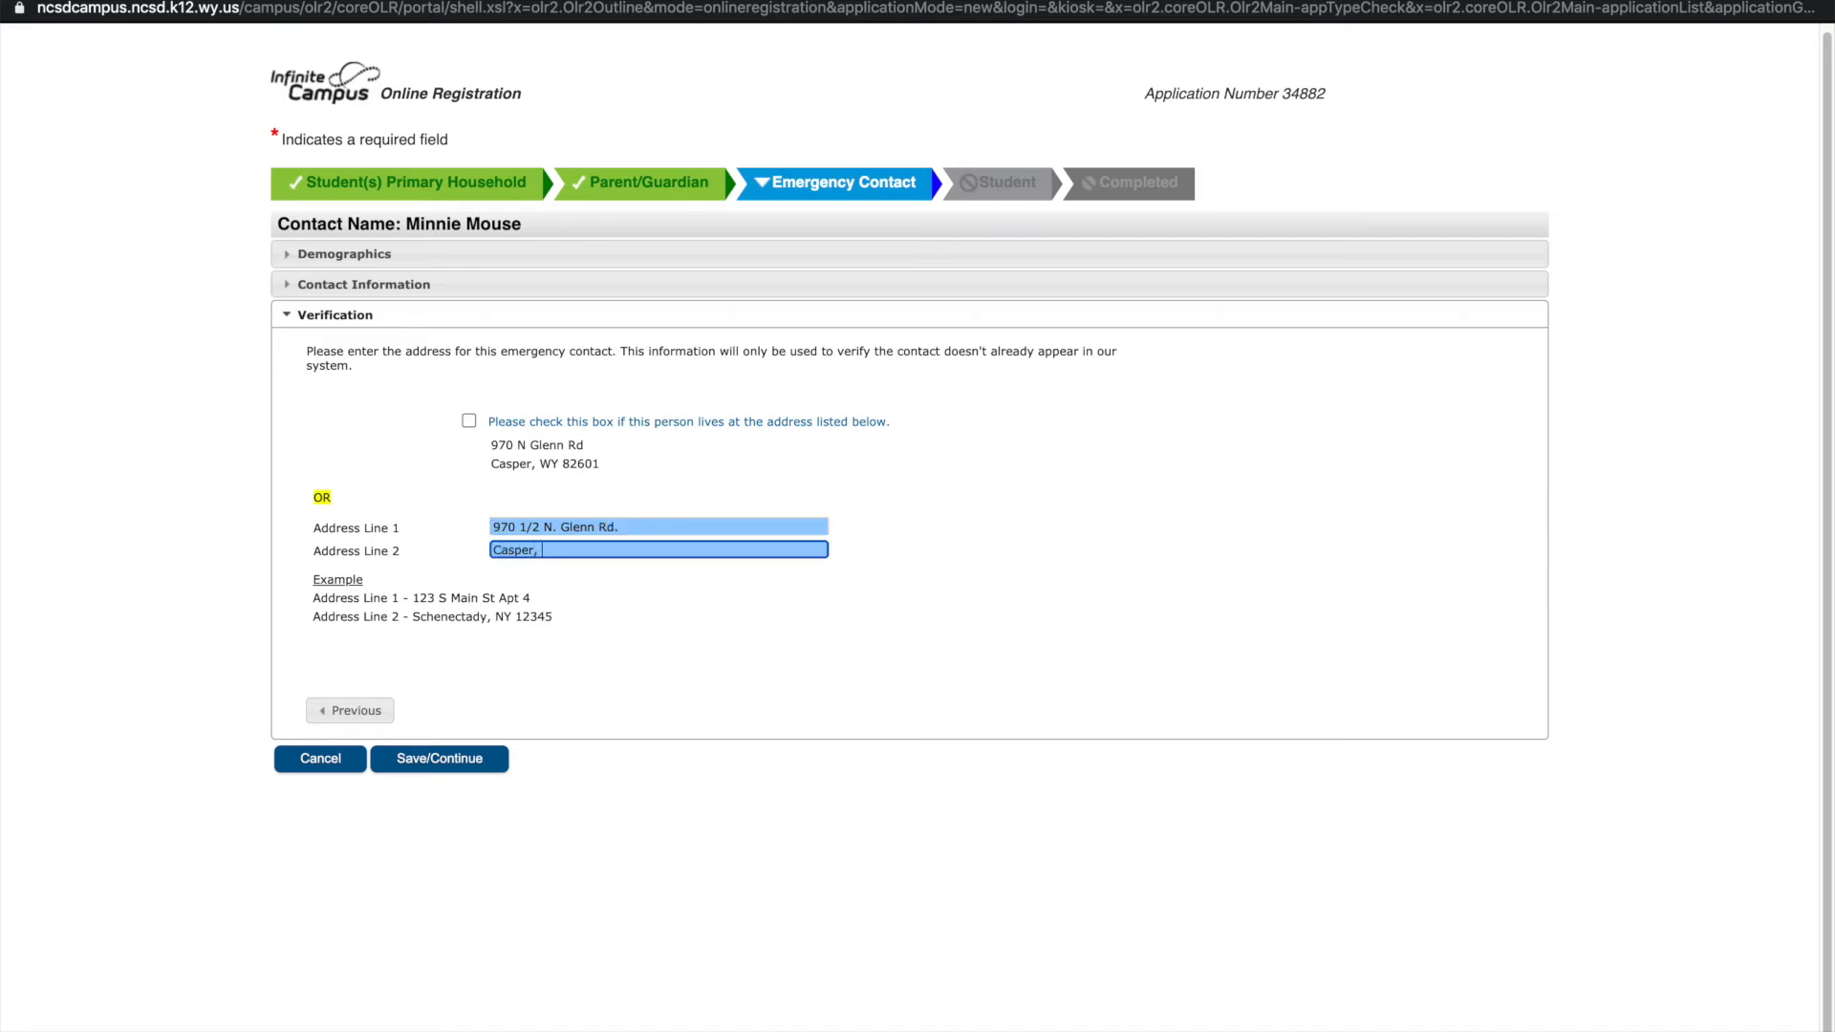
left_click(440, 761)
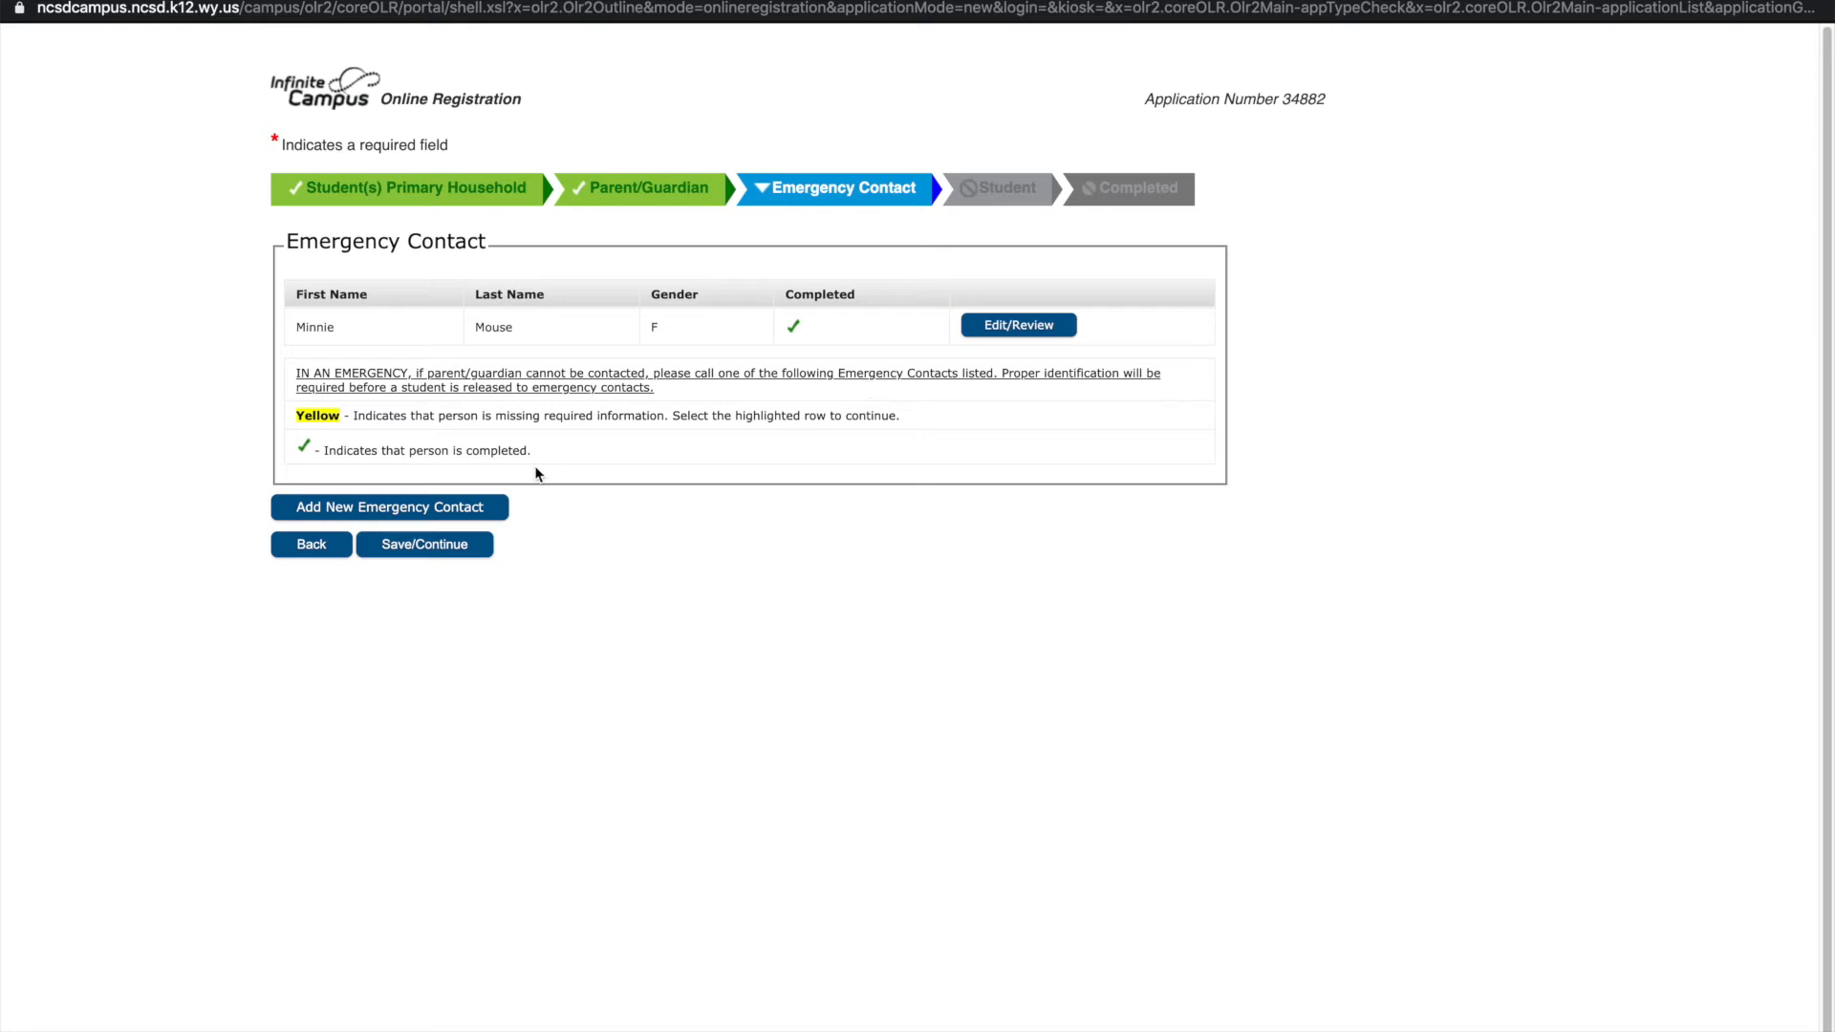
Add a new student and enter the student's legal first and last name
left_click(453, 541)
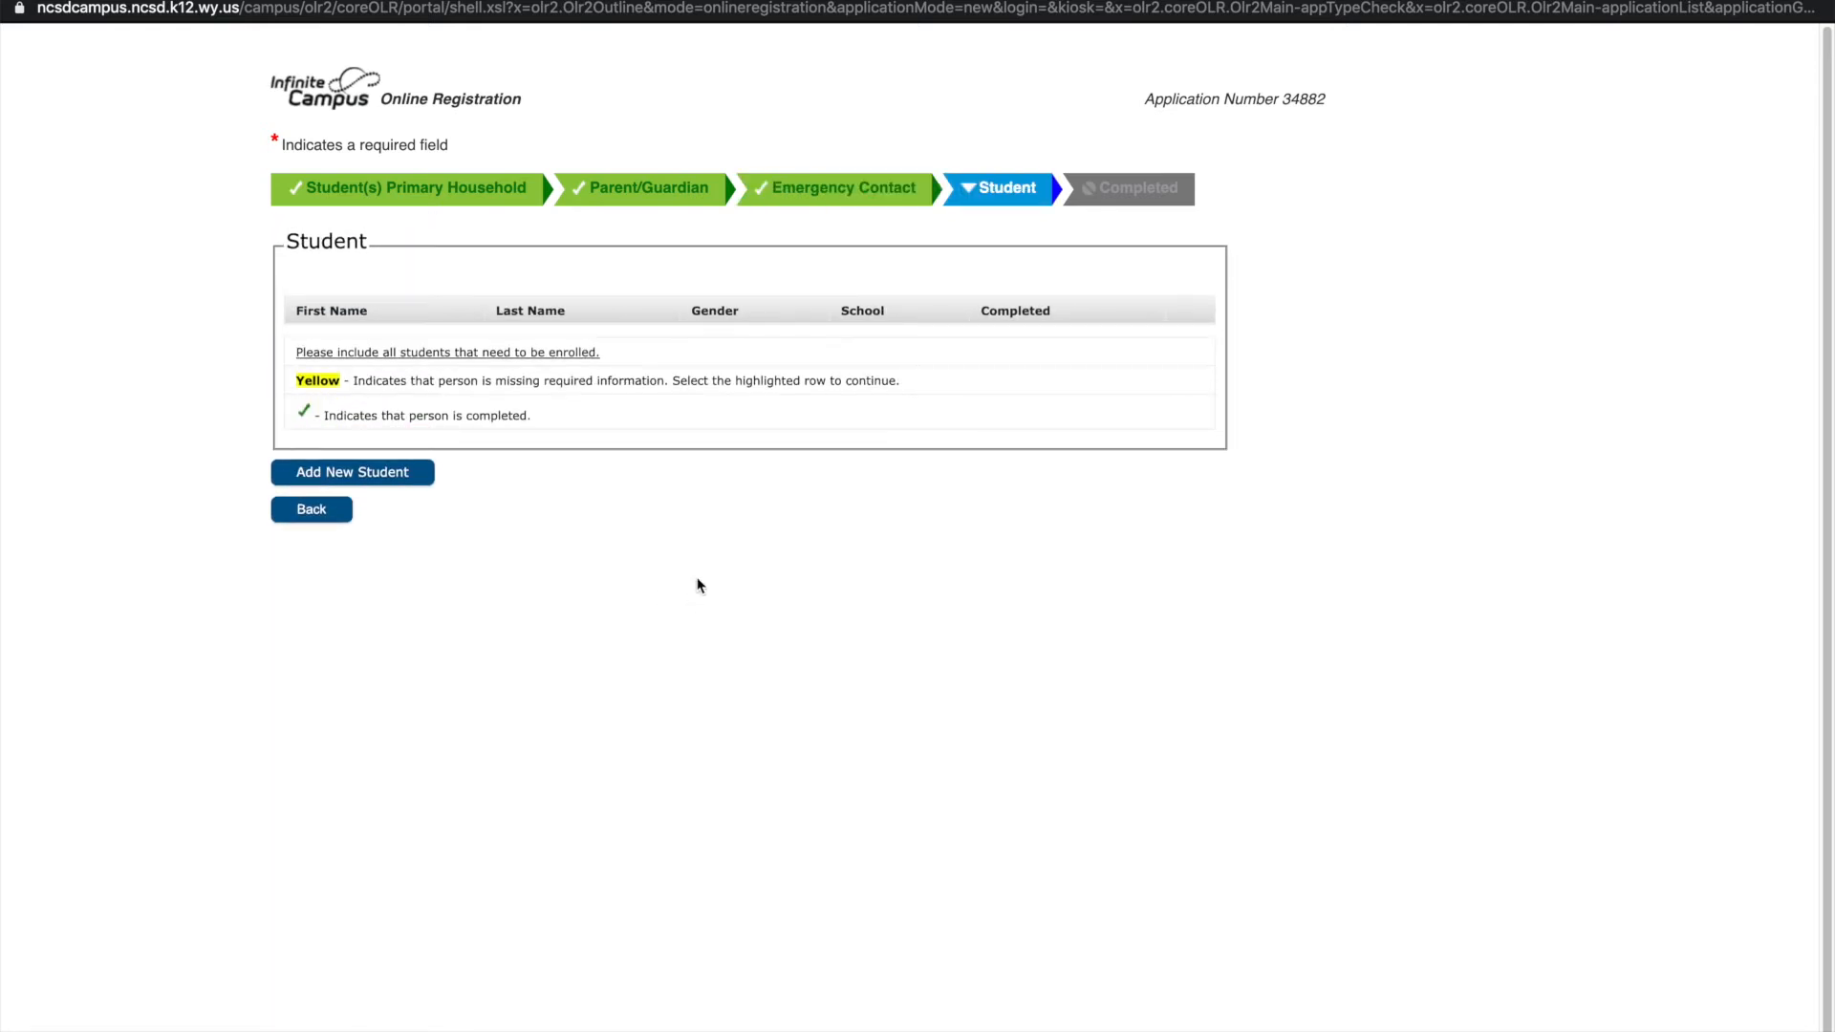
left_click(365, 472)
left_click(669, 351)
type("Huey")
key("Tab")
key("Tab")
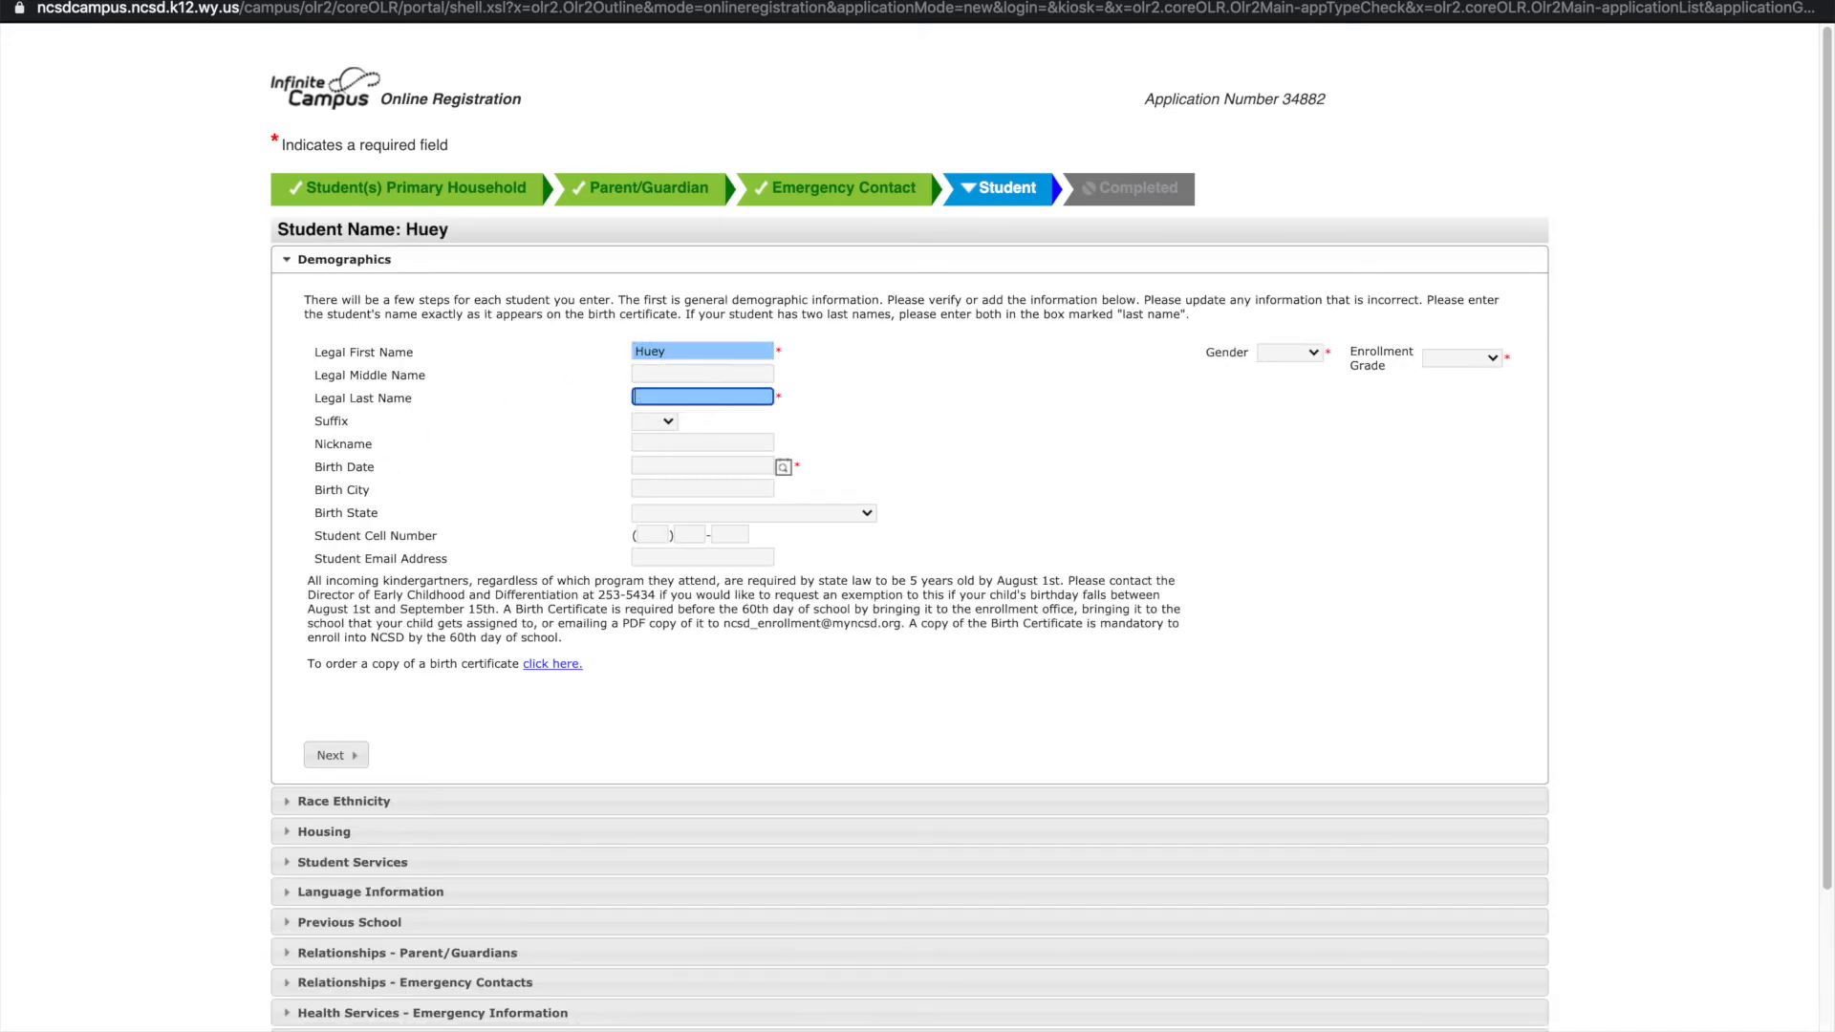
type("Duck")
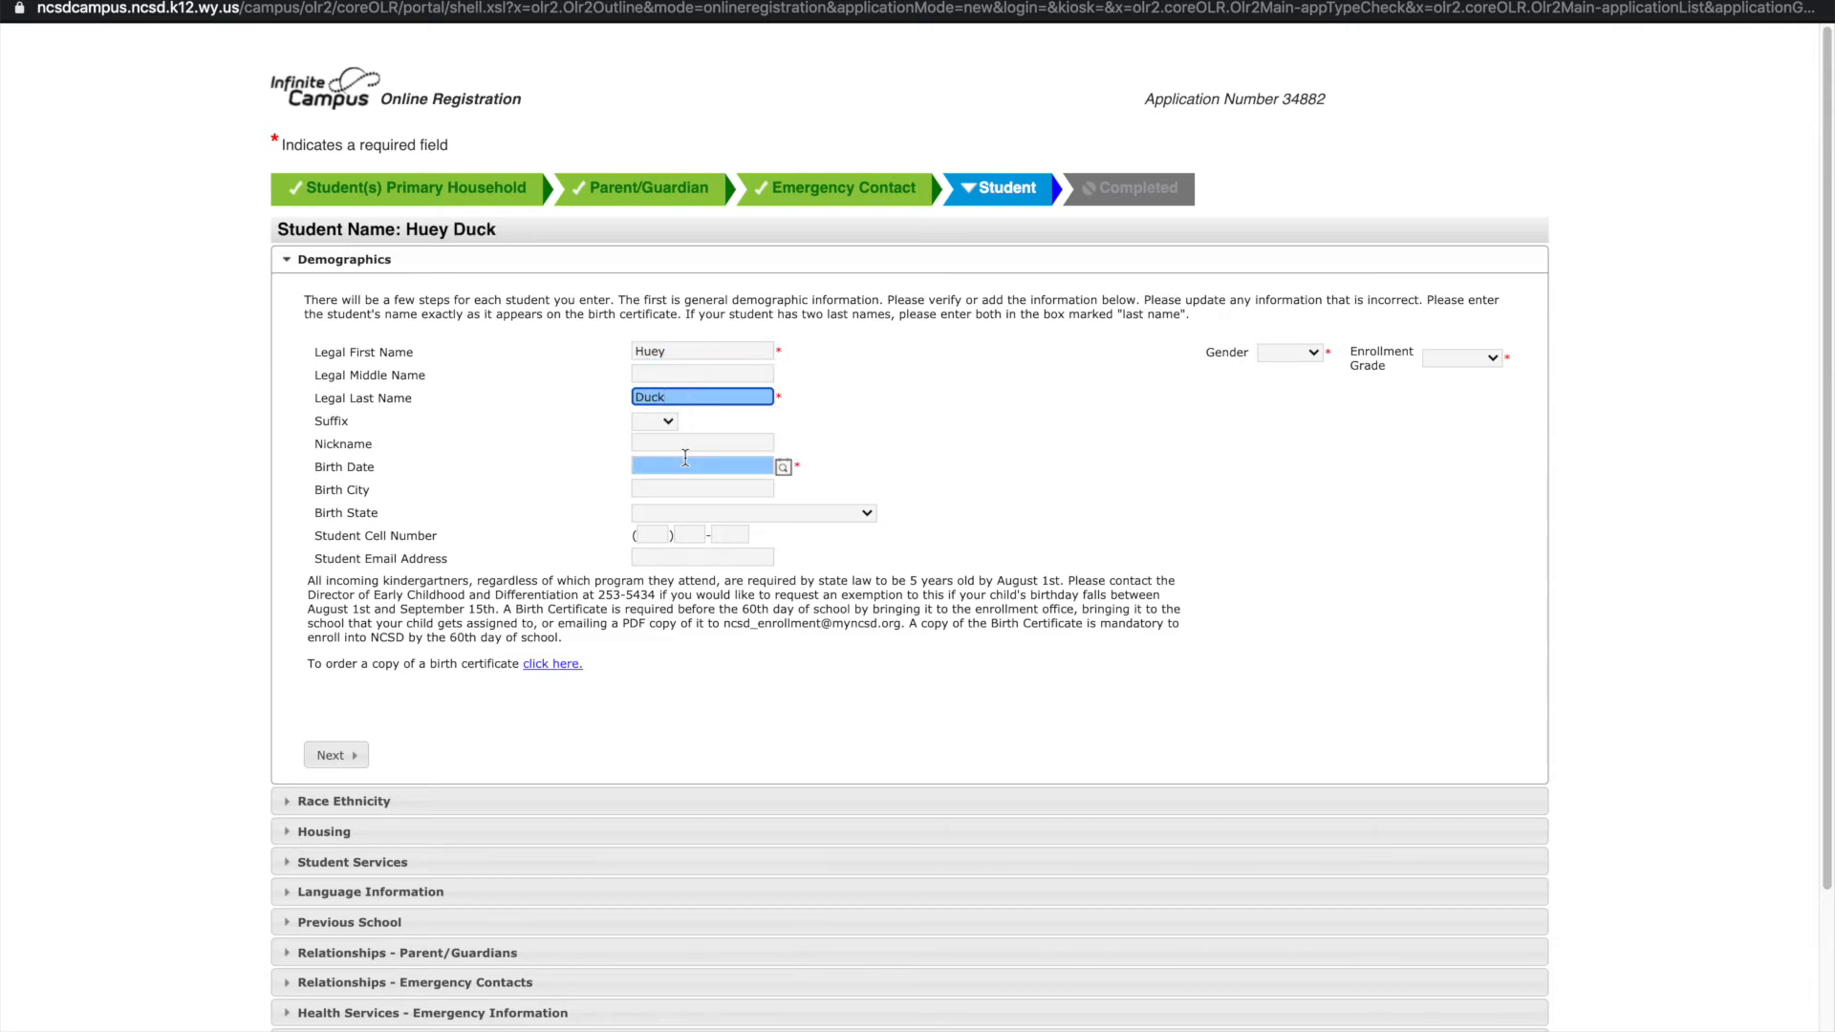
left_click(783, 468)
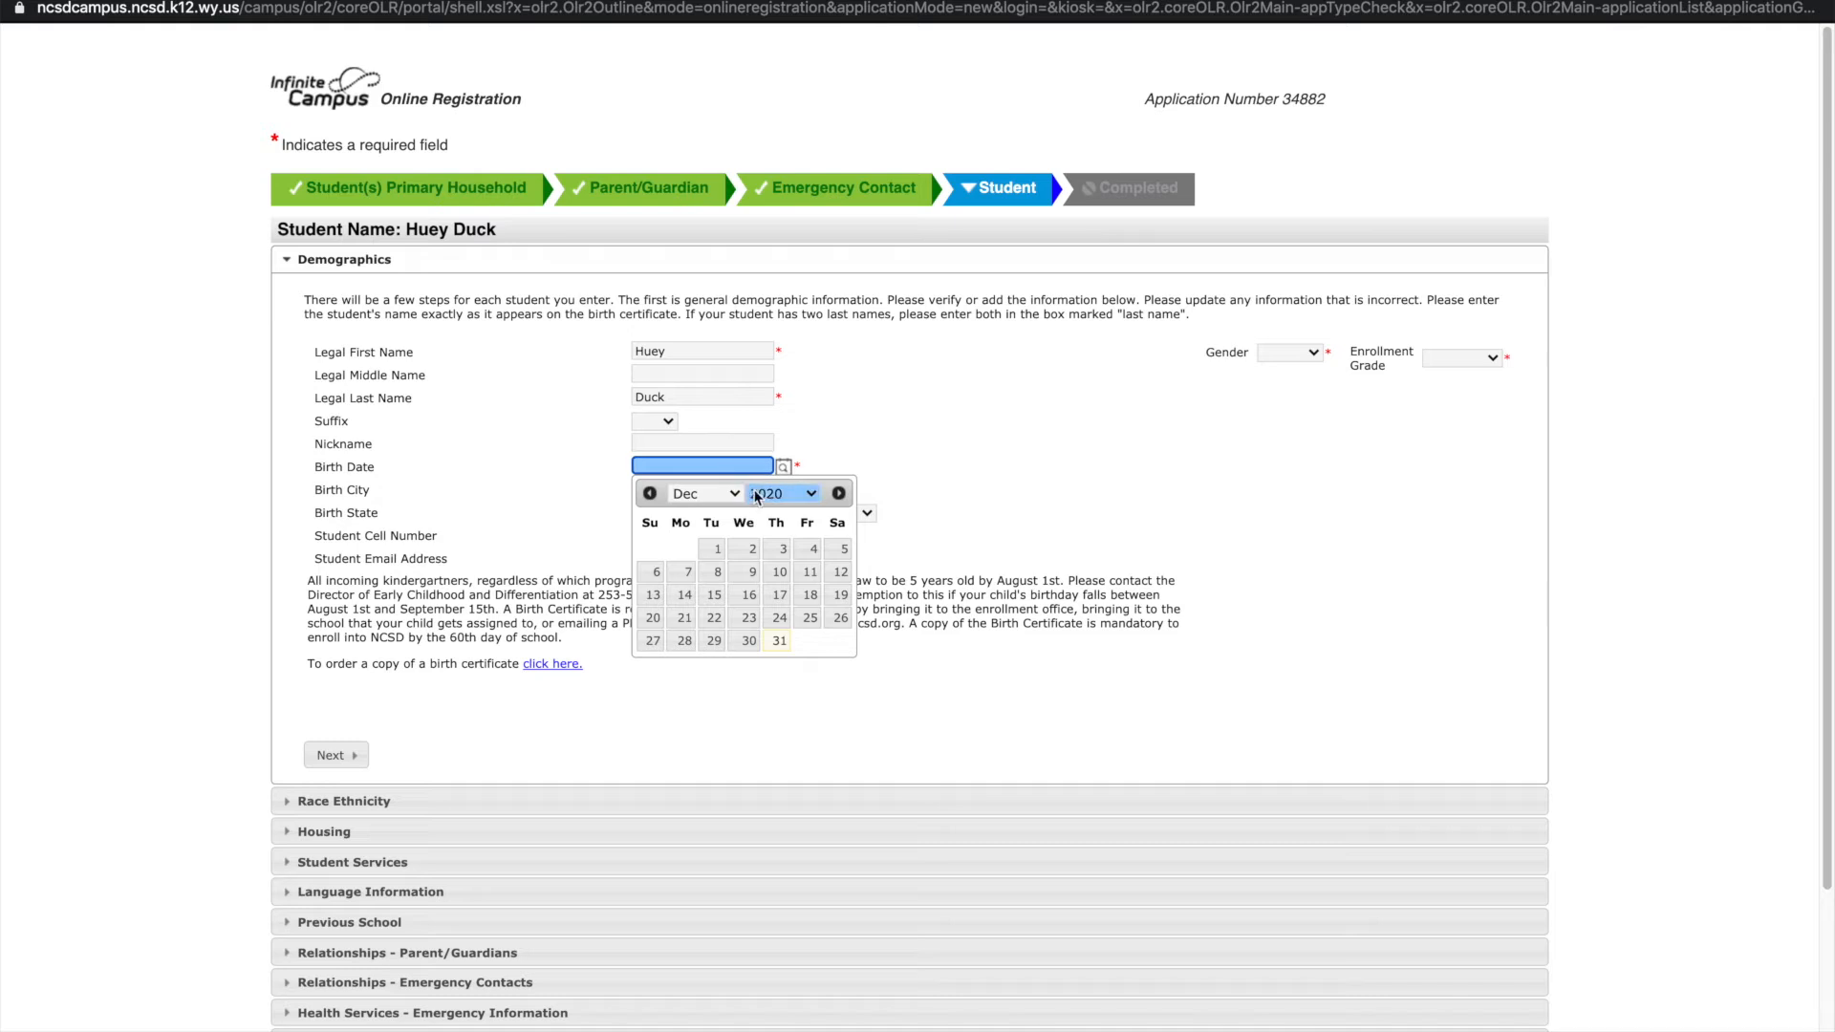
left_click(757, 495)
left_click(766, 420)
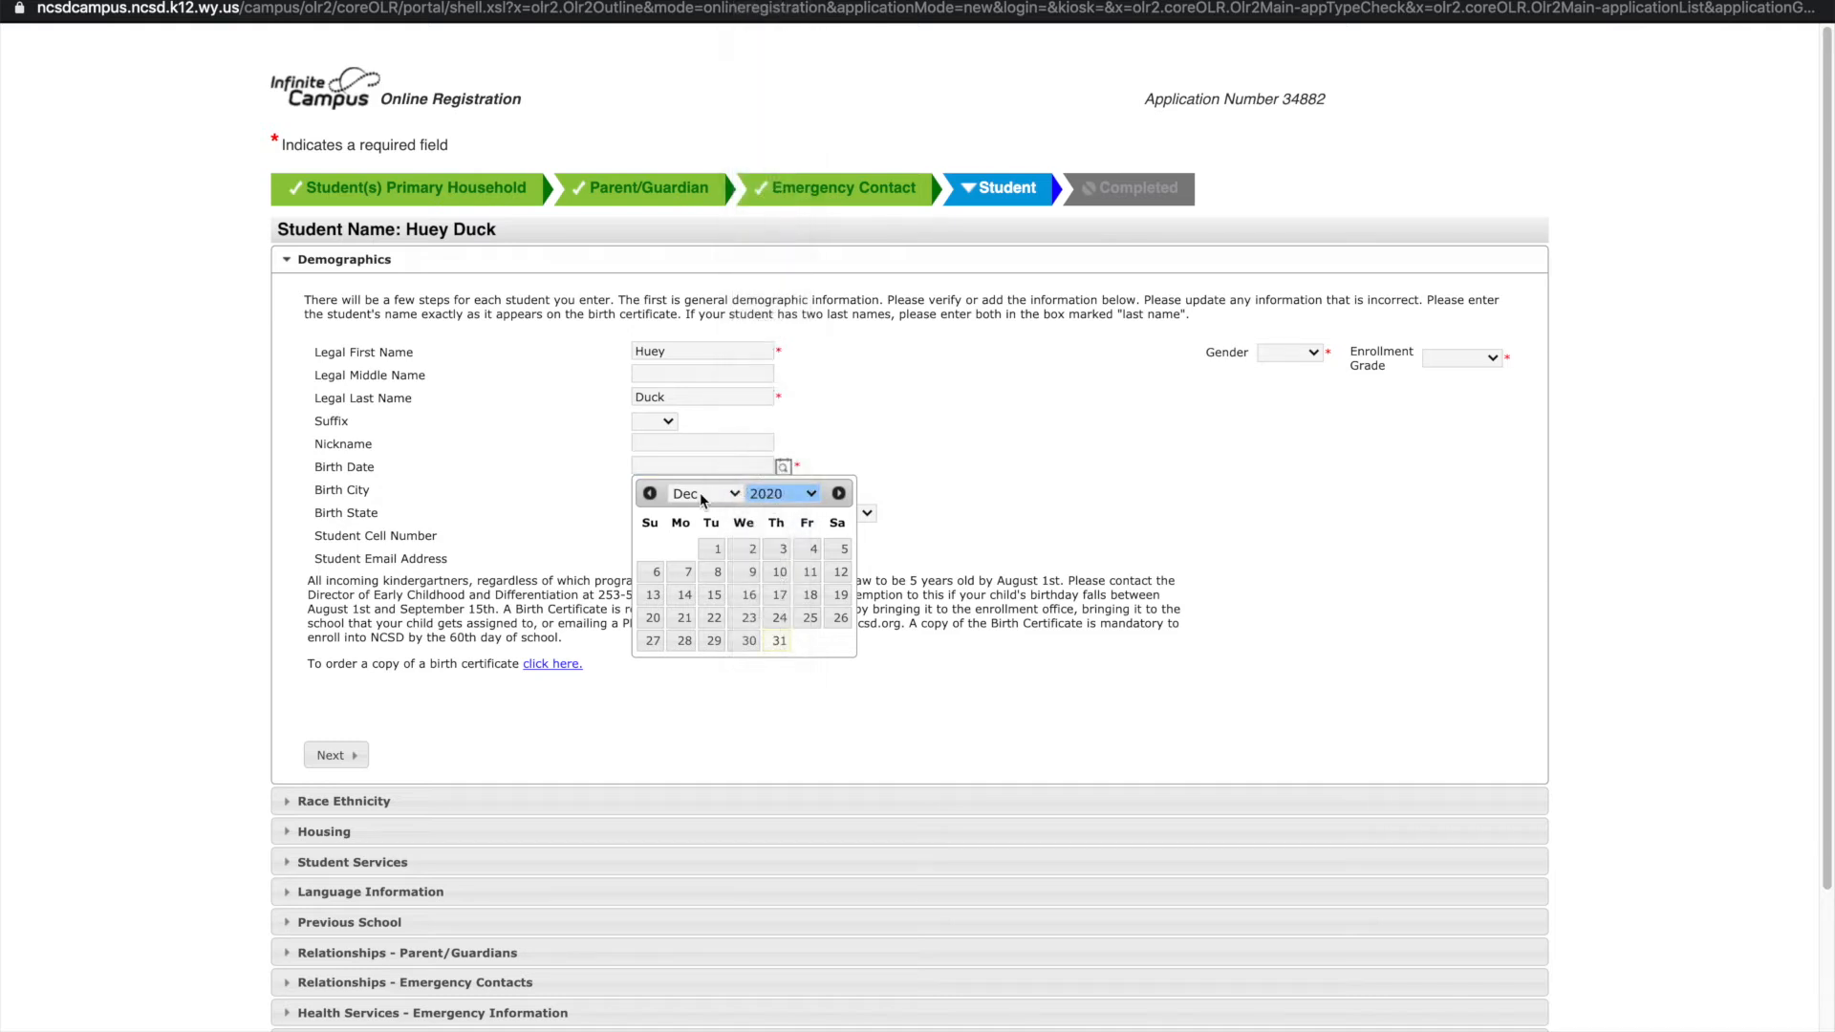
left_click(699, 493)
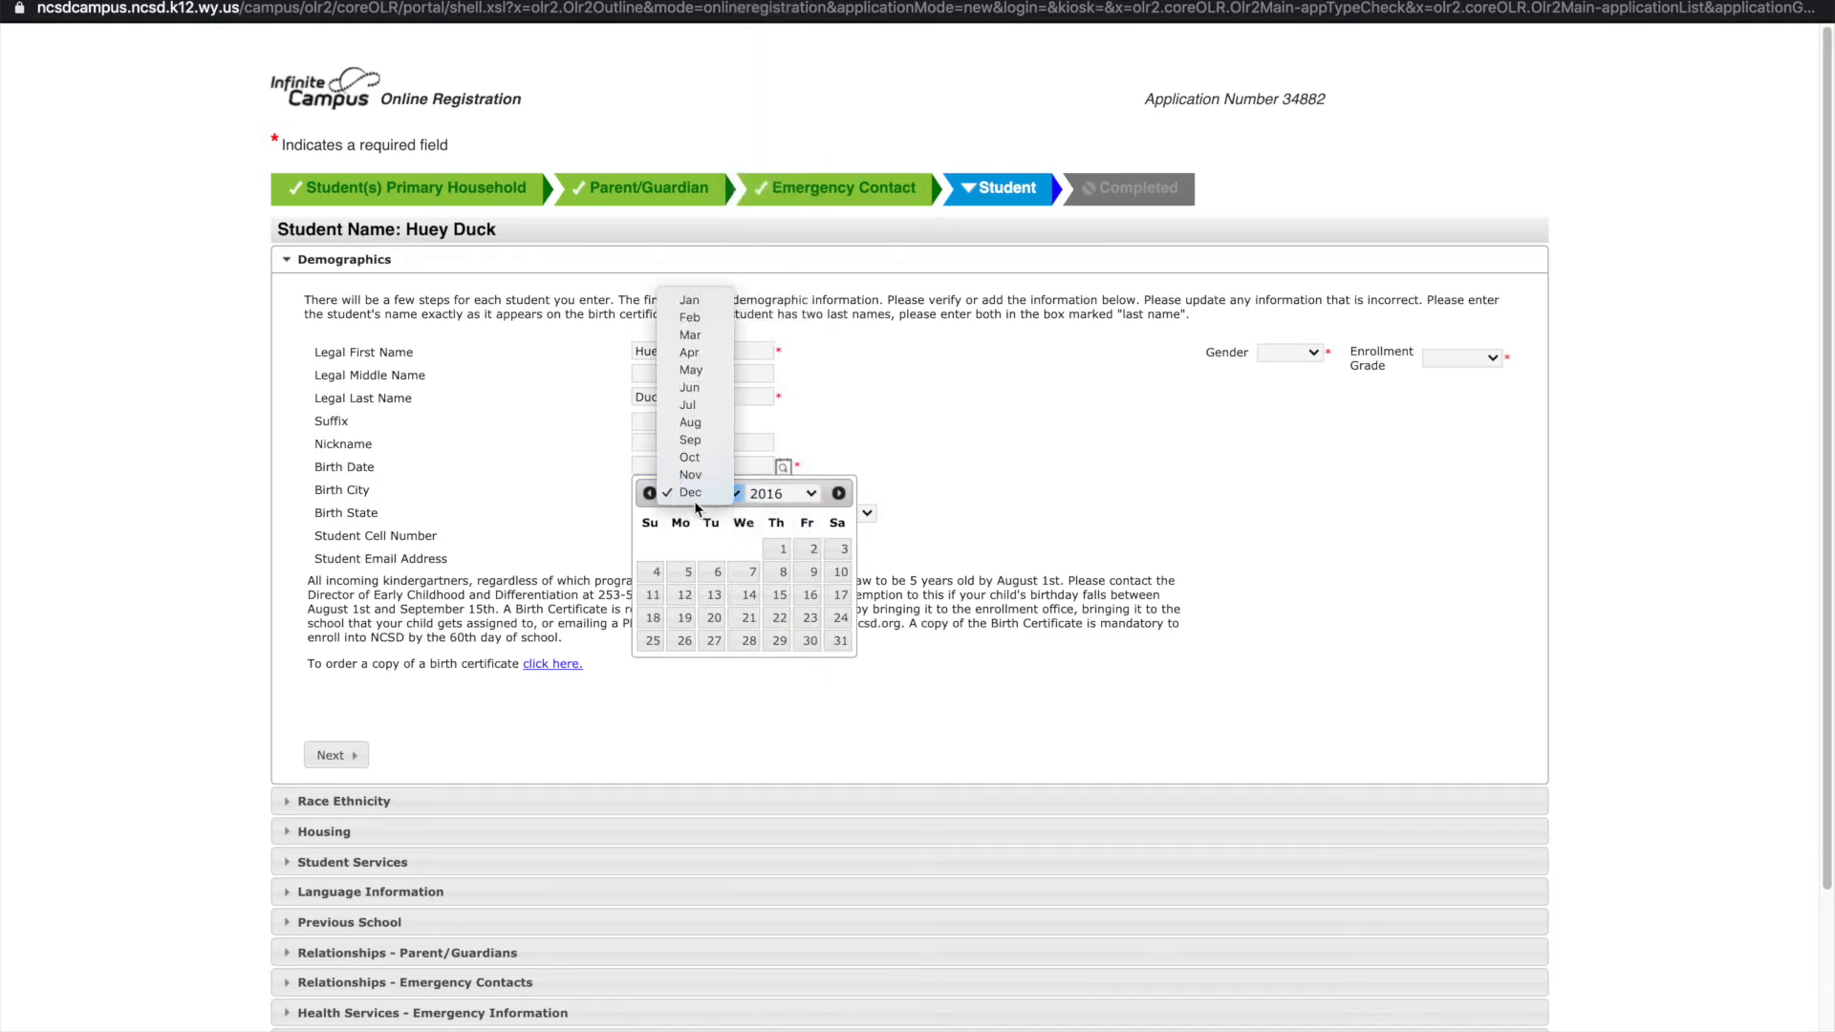
left_click(694, 403)
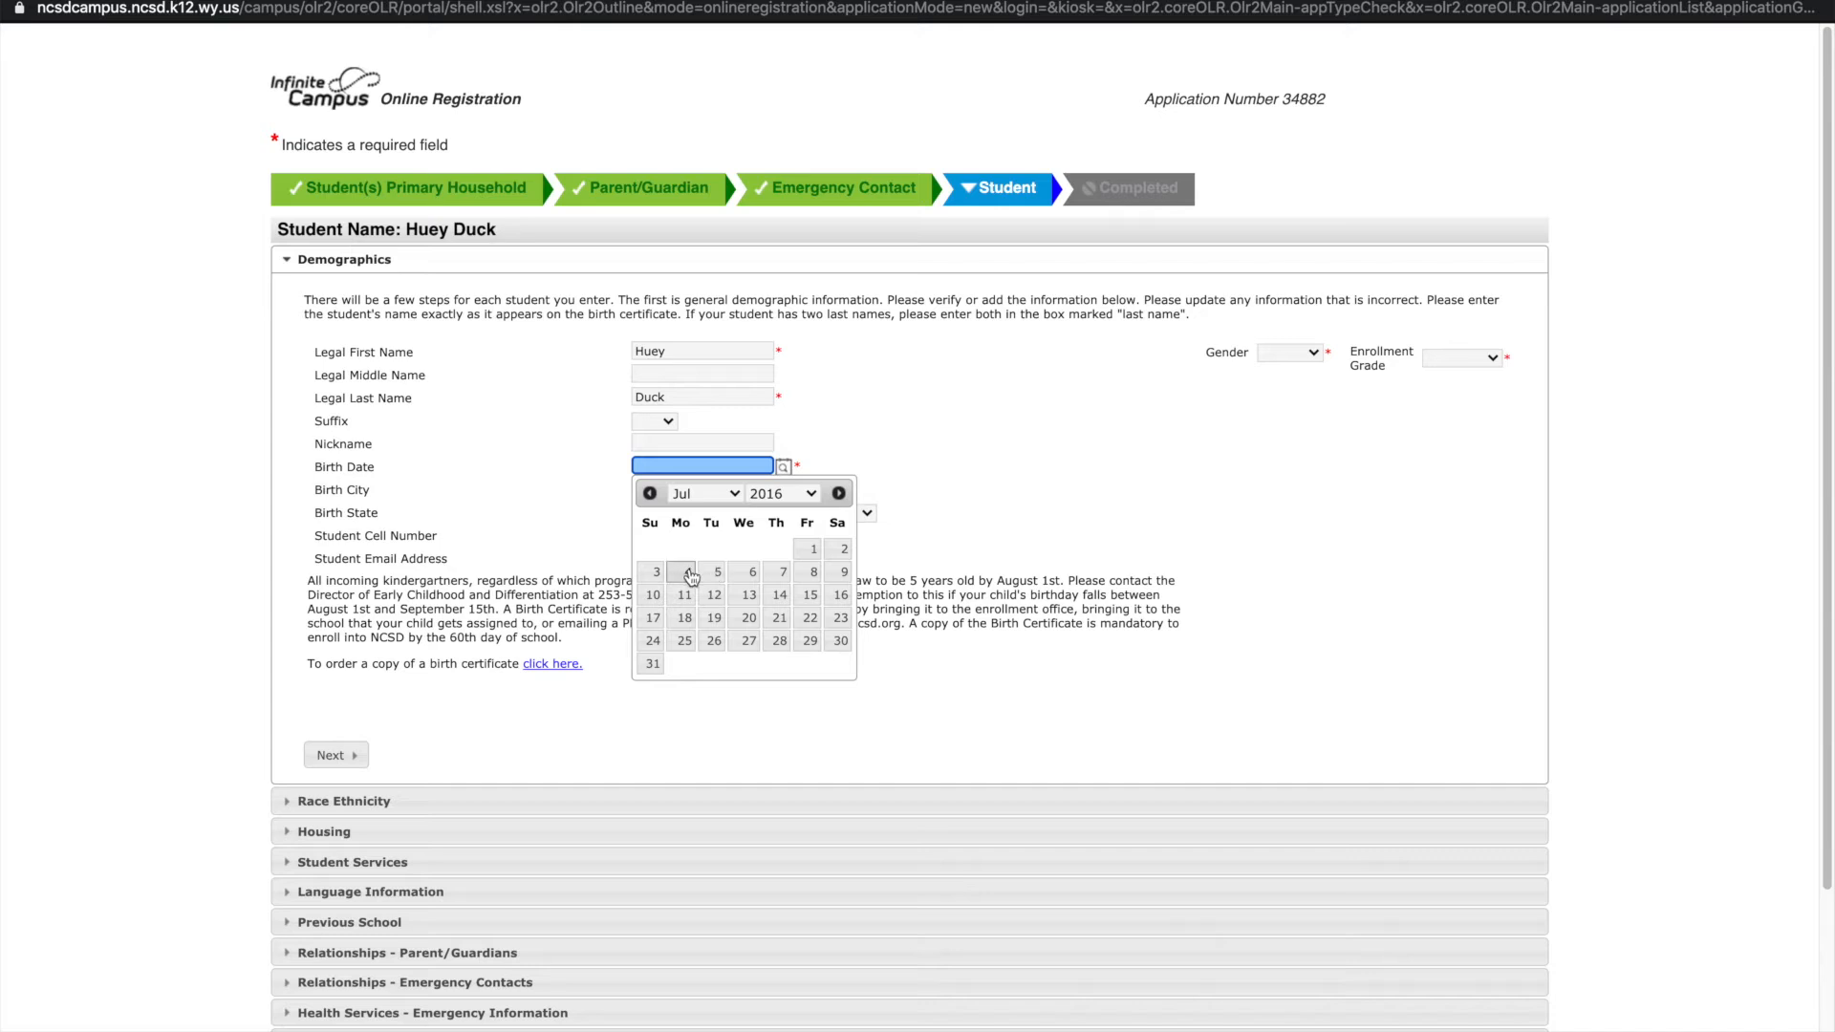
left_click(686, 571)
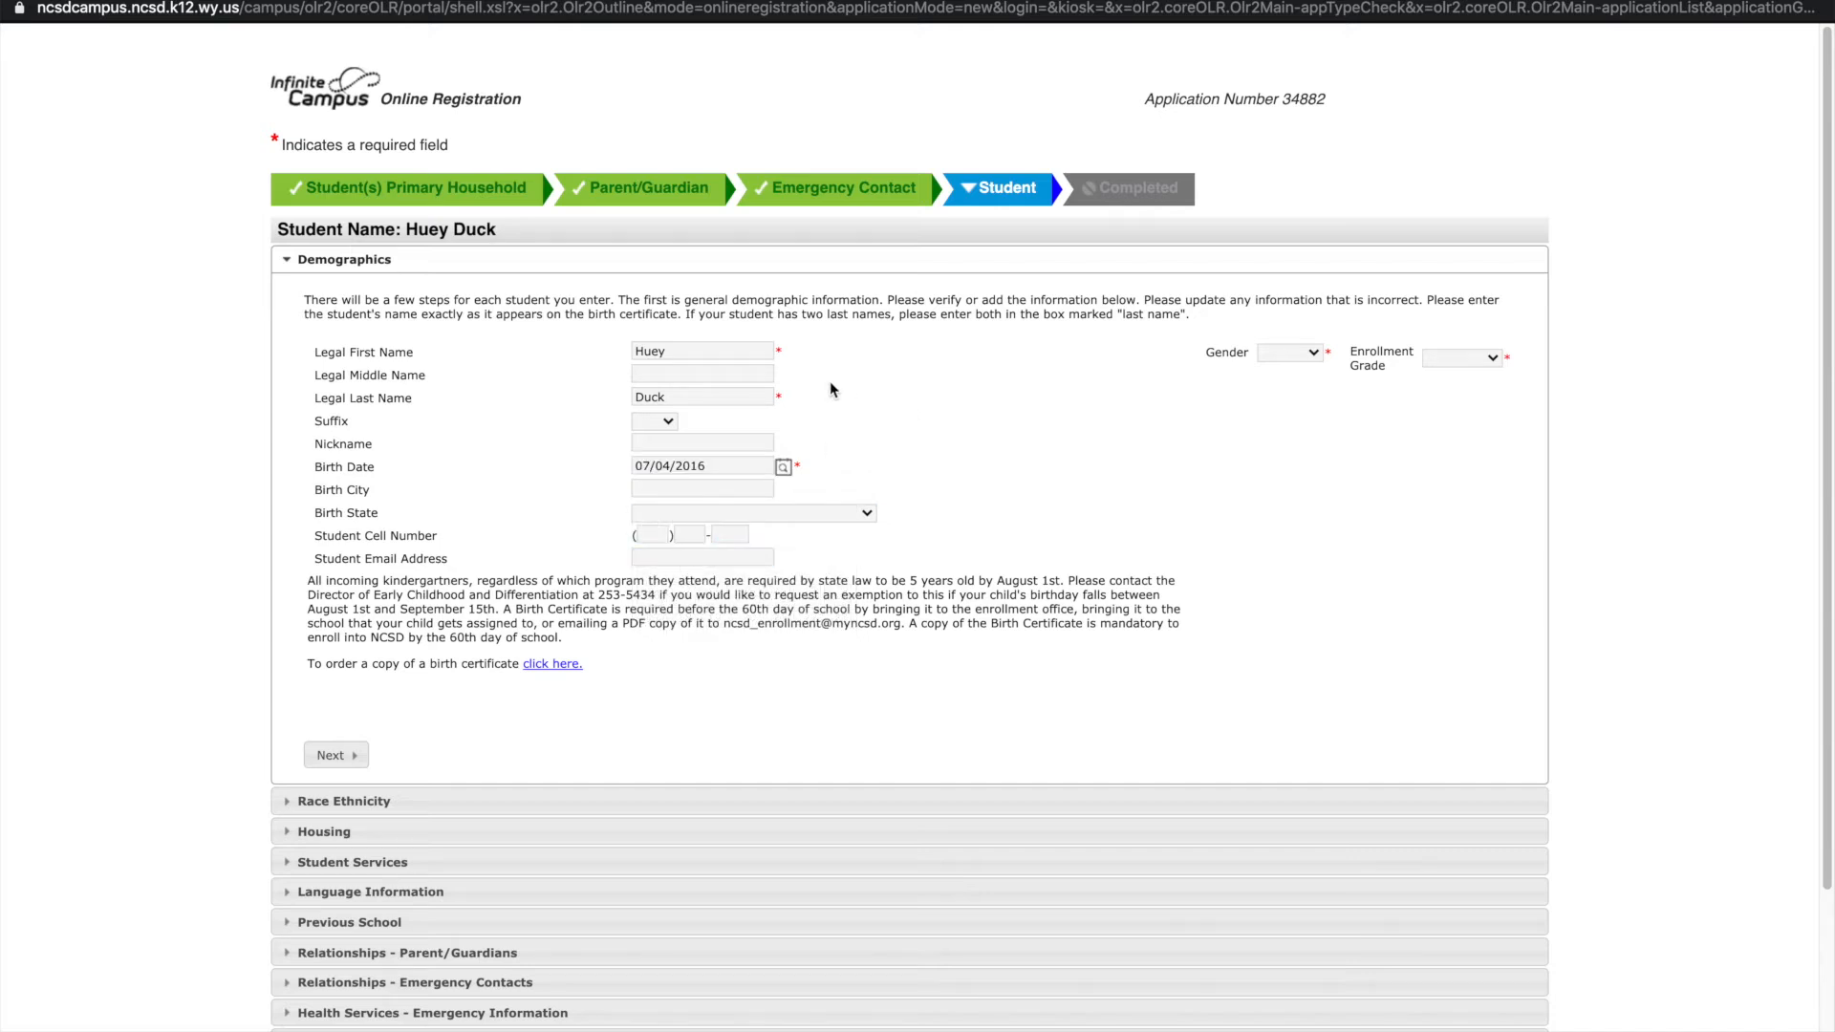
left_click(690, 488)
type("Casper")
left_click(690, 531)
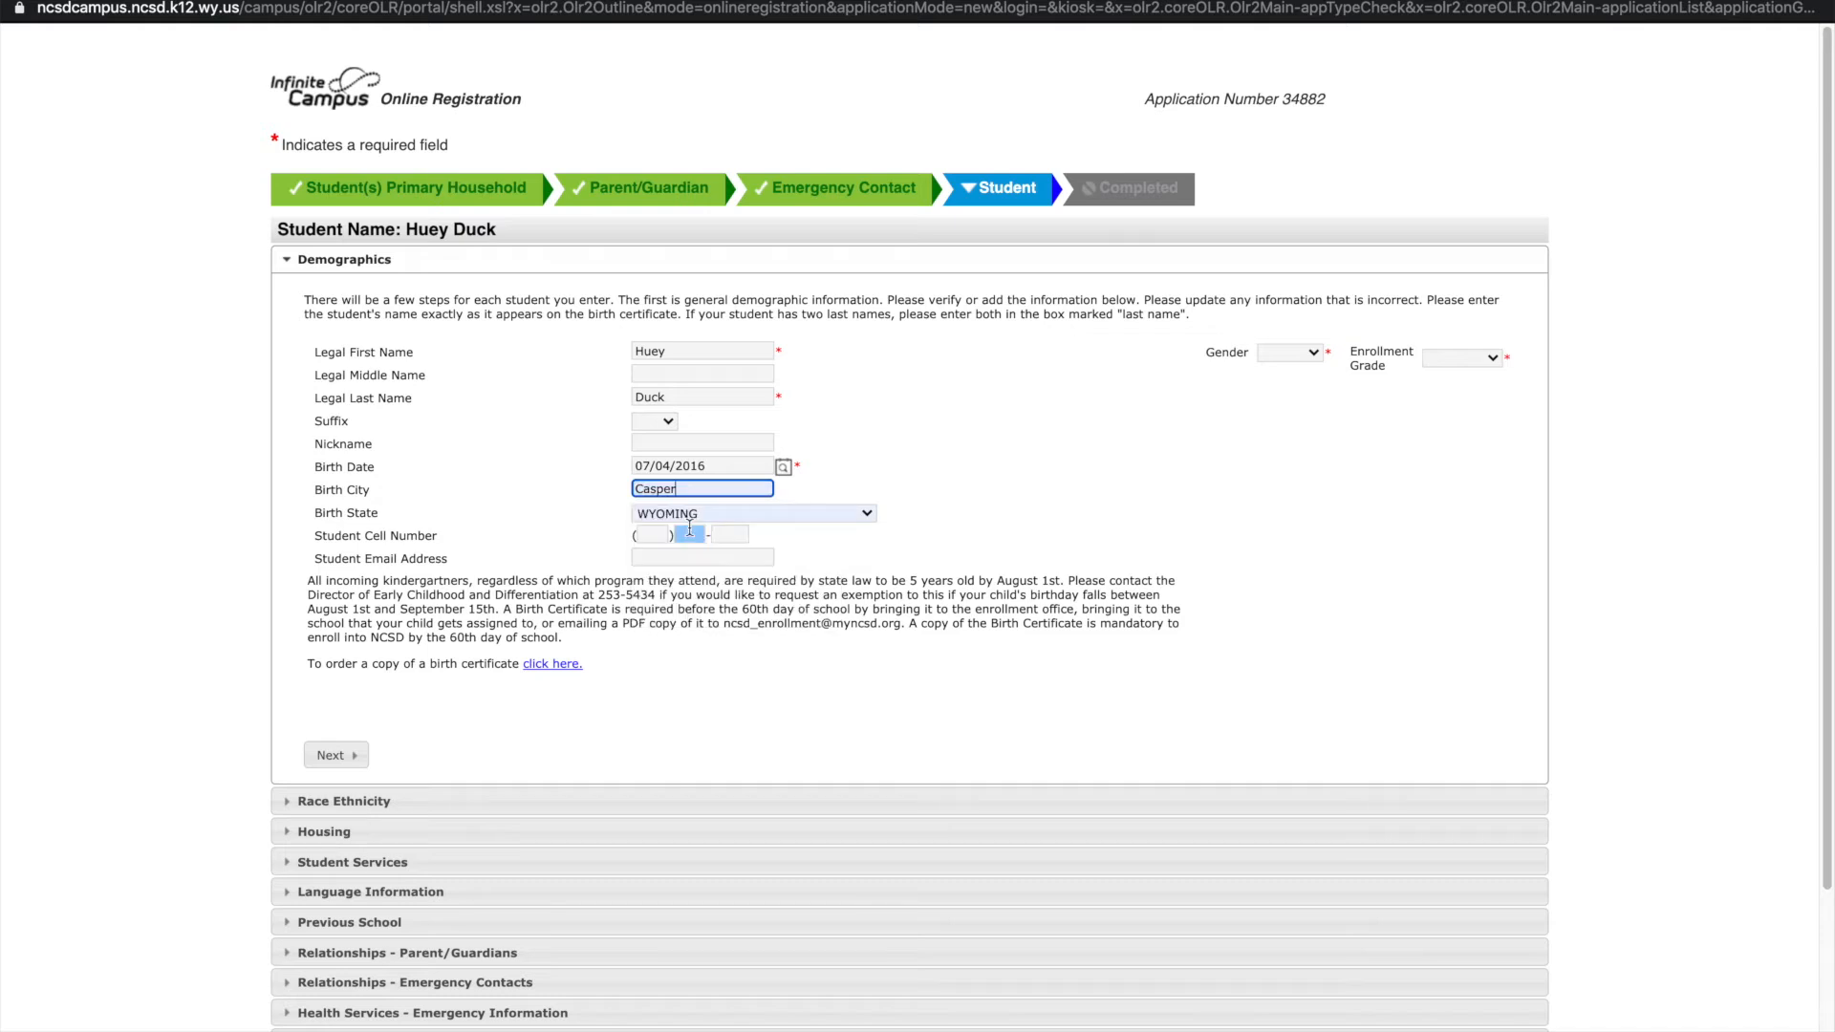
Set the student's gender to Male and enrollment grade to KG
left_click(1288, 353)
left_click(1288, 393)
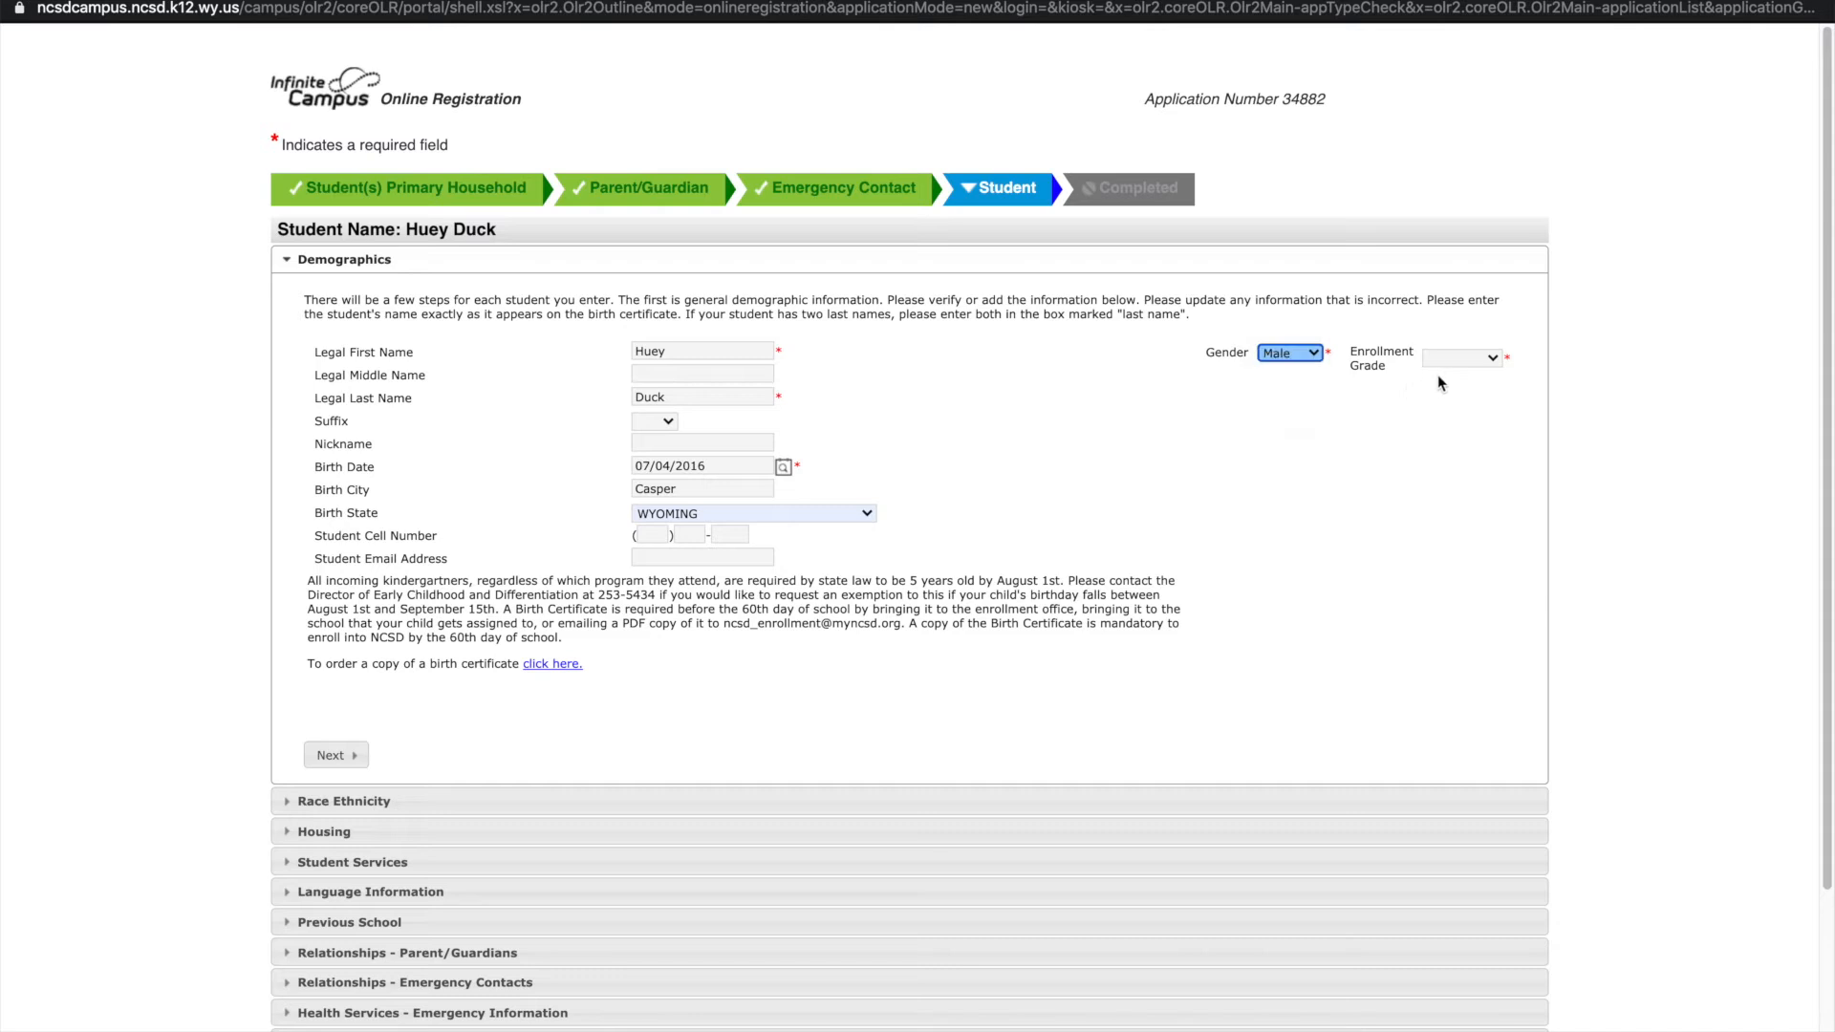
left_click(1454, 364)
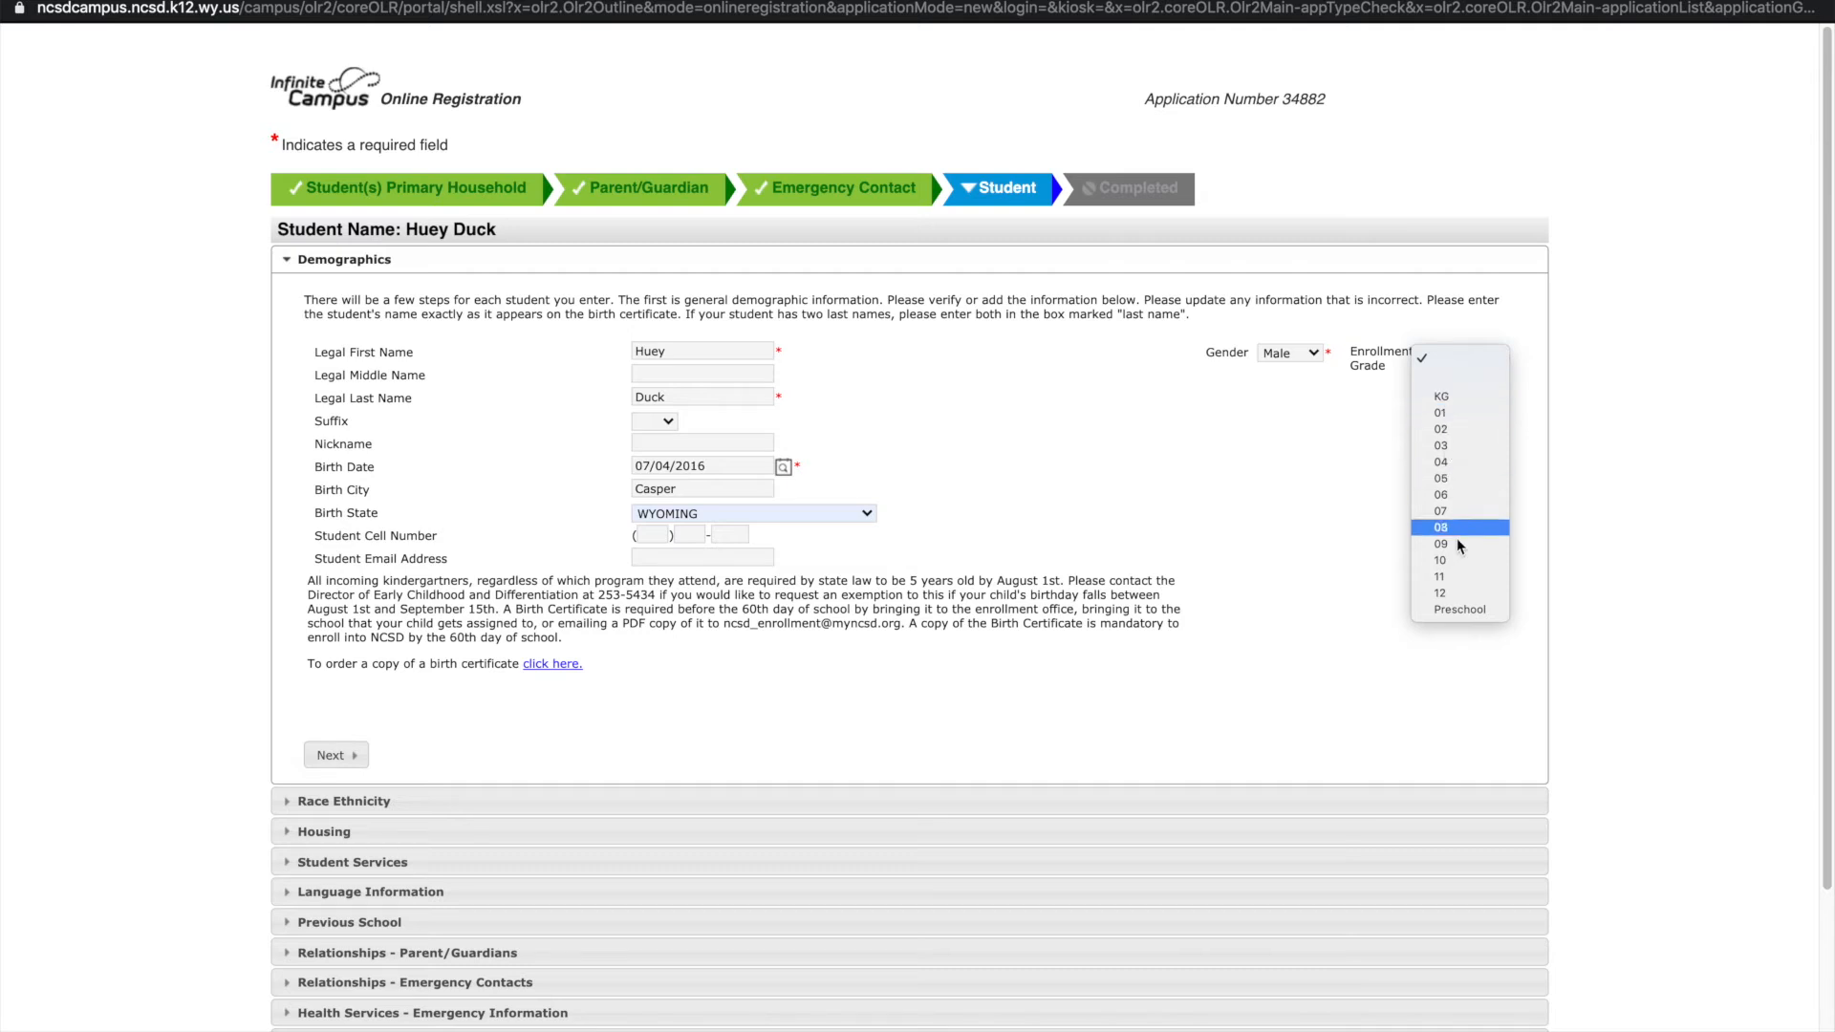
left_click(1445, 405)
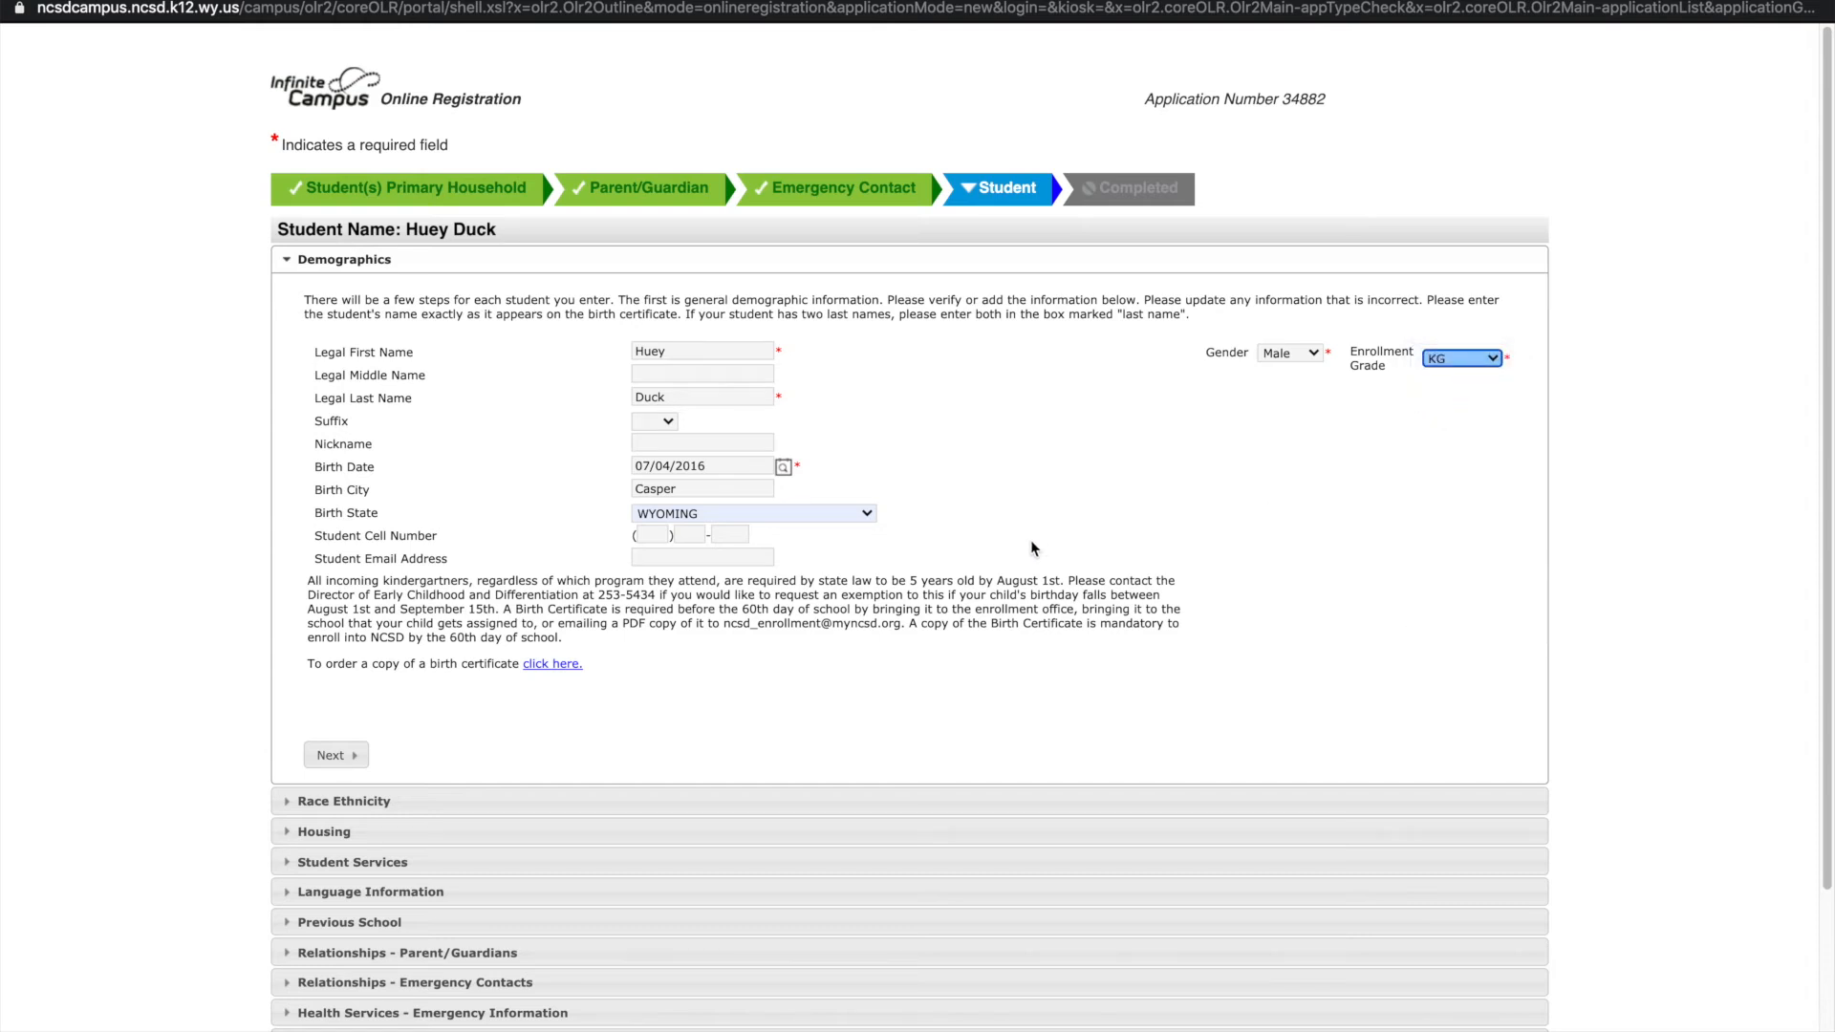
left_click(340, 755)
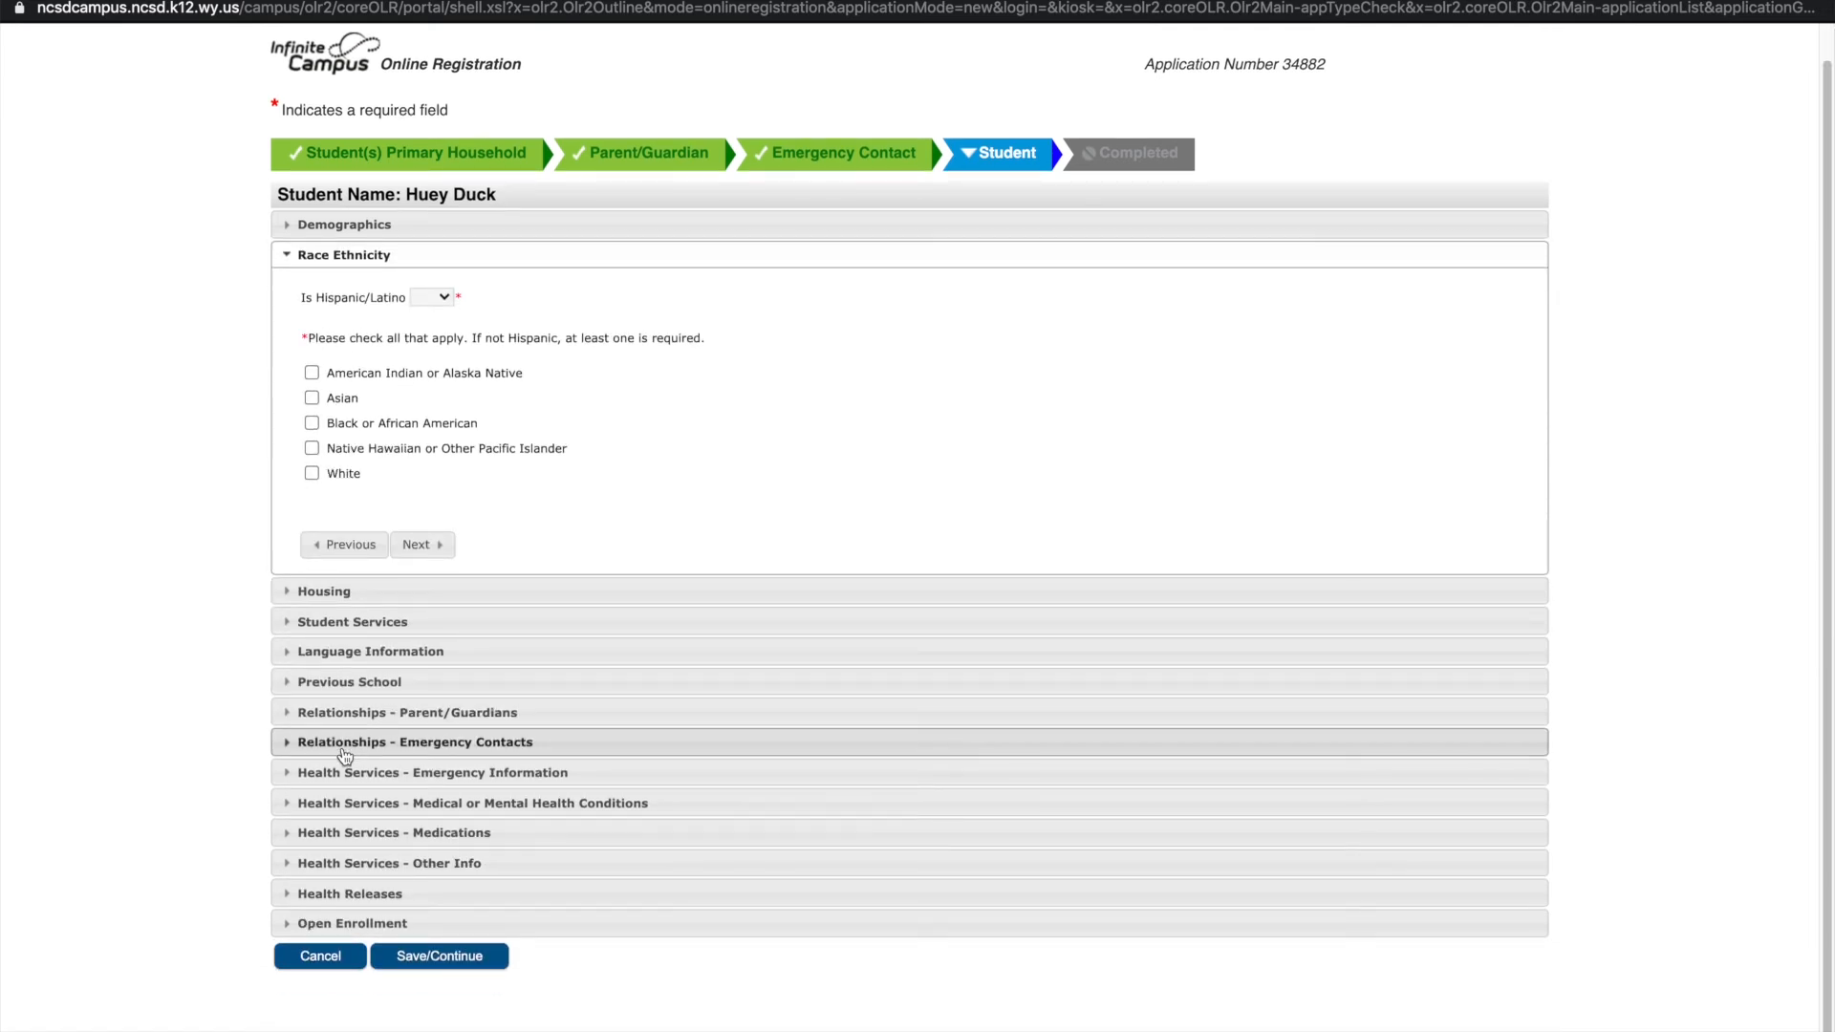
Mark the student not Hispanic/Latino, race White, and not homeless
left_click(431, 297)
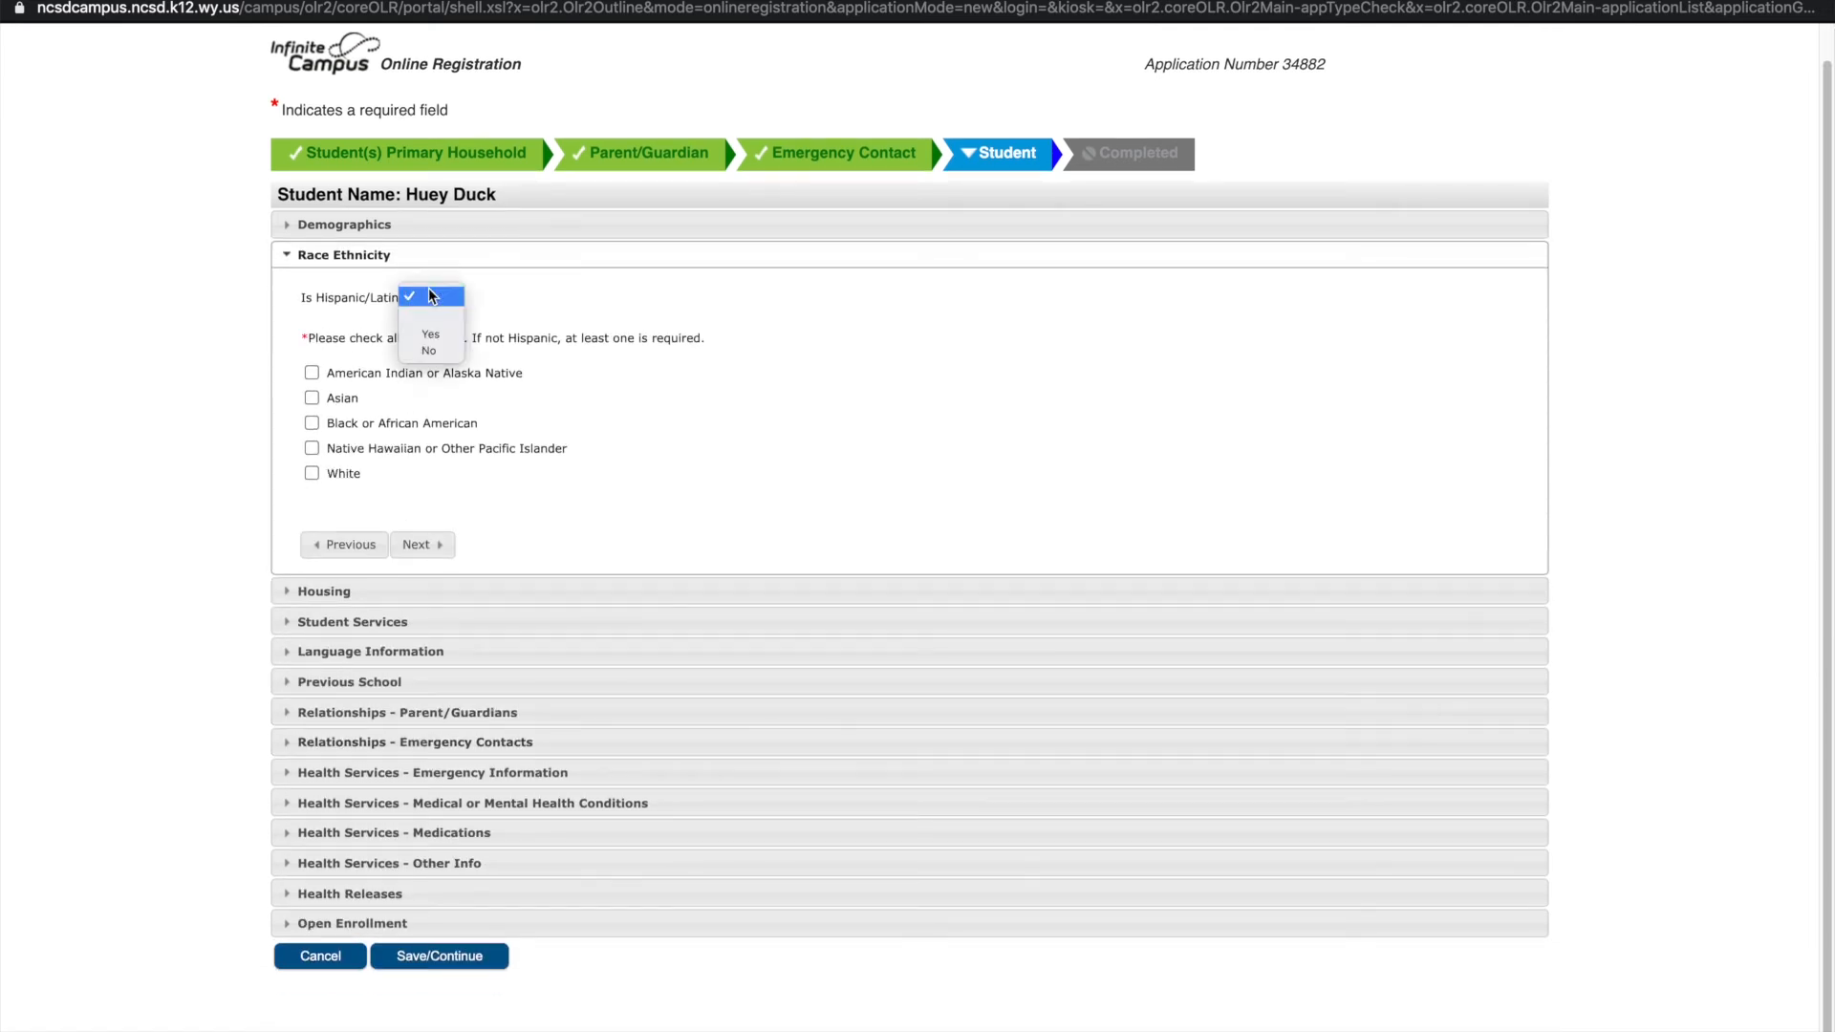
left_click(429, 351)
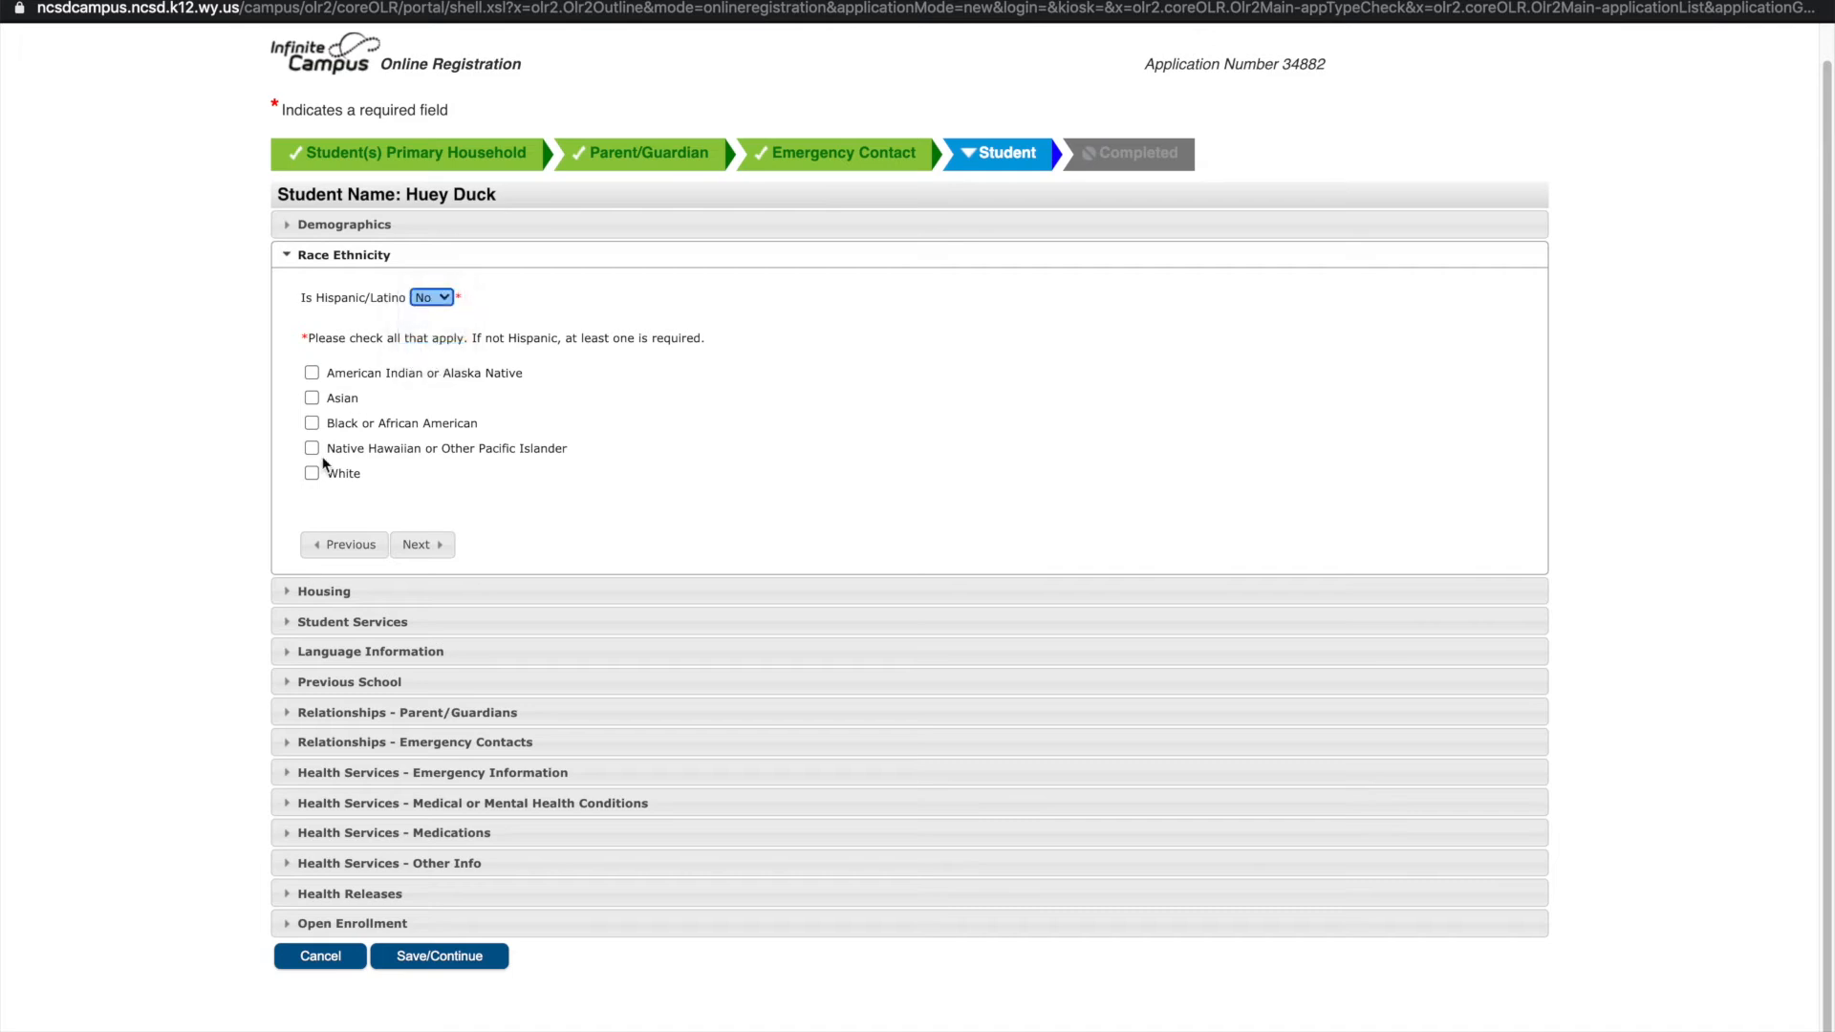
left_click(312, 472)
left_click(425, 553)
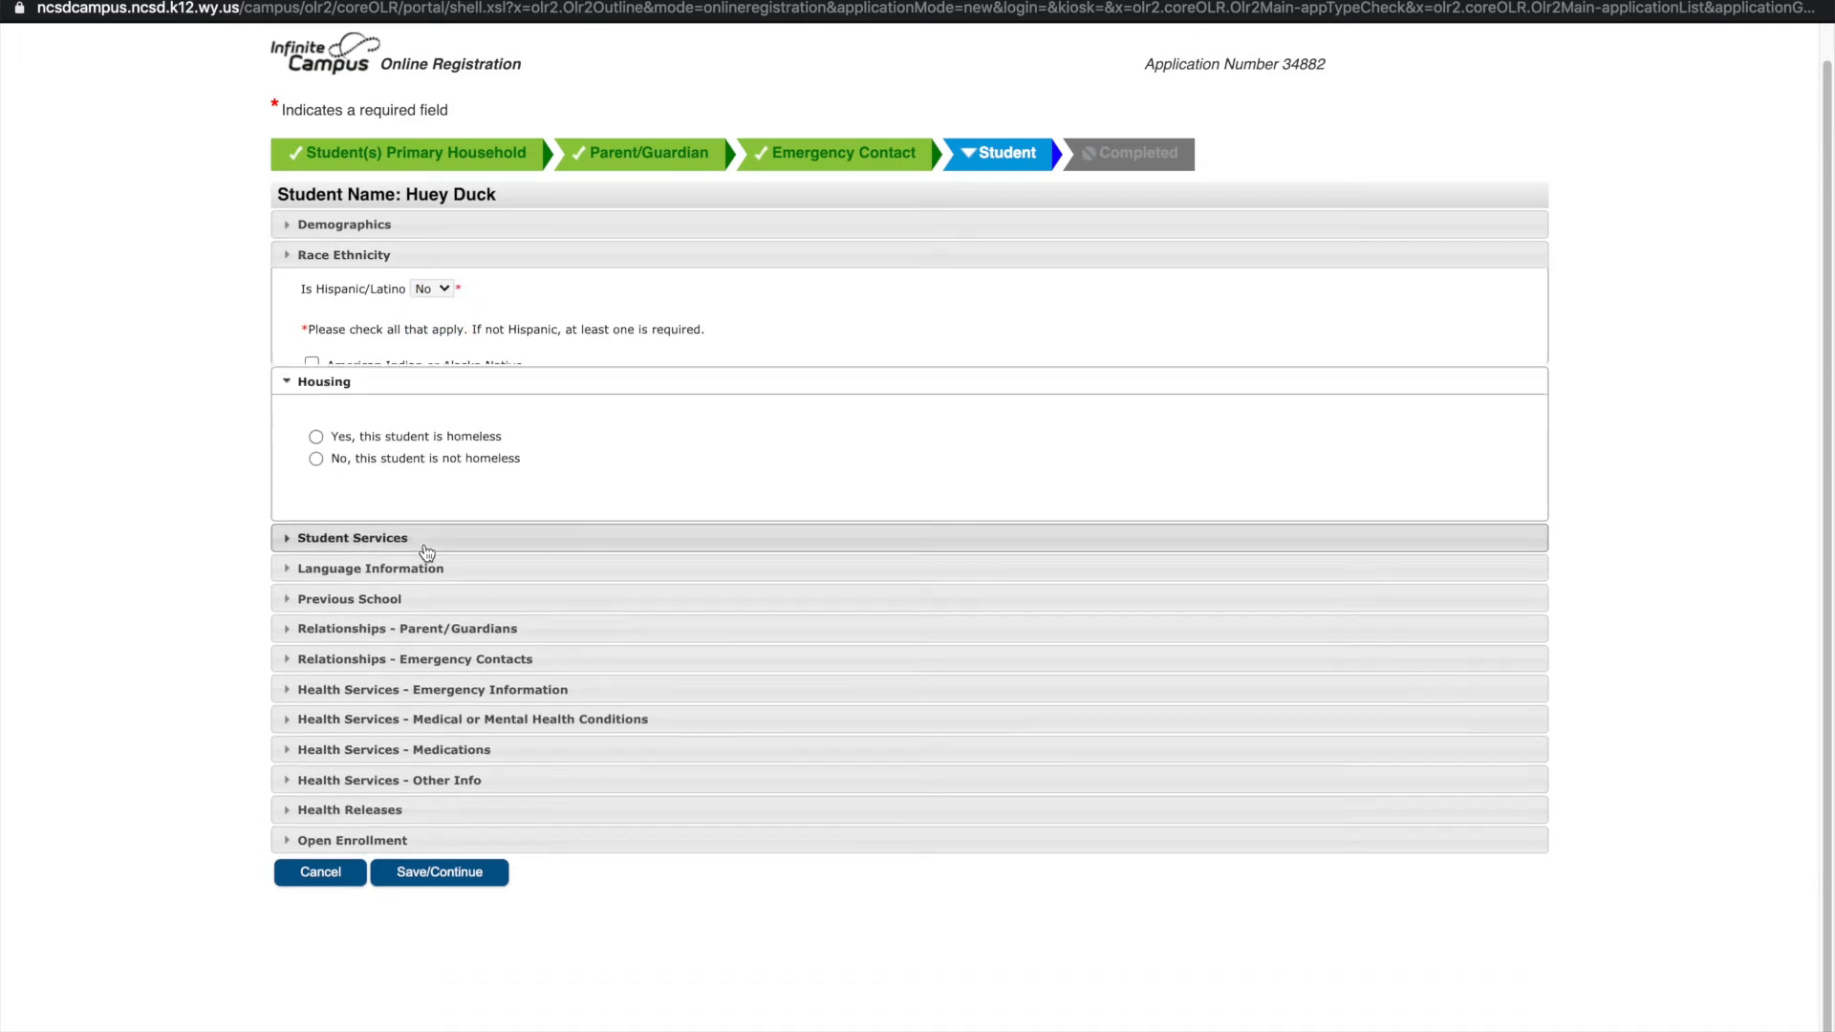
left_click(315, 401)
left_click(425, 494)
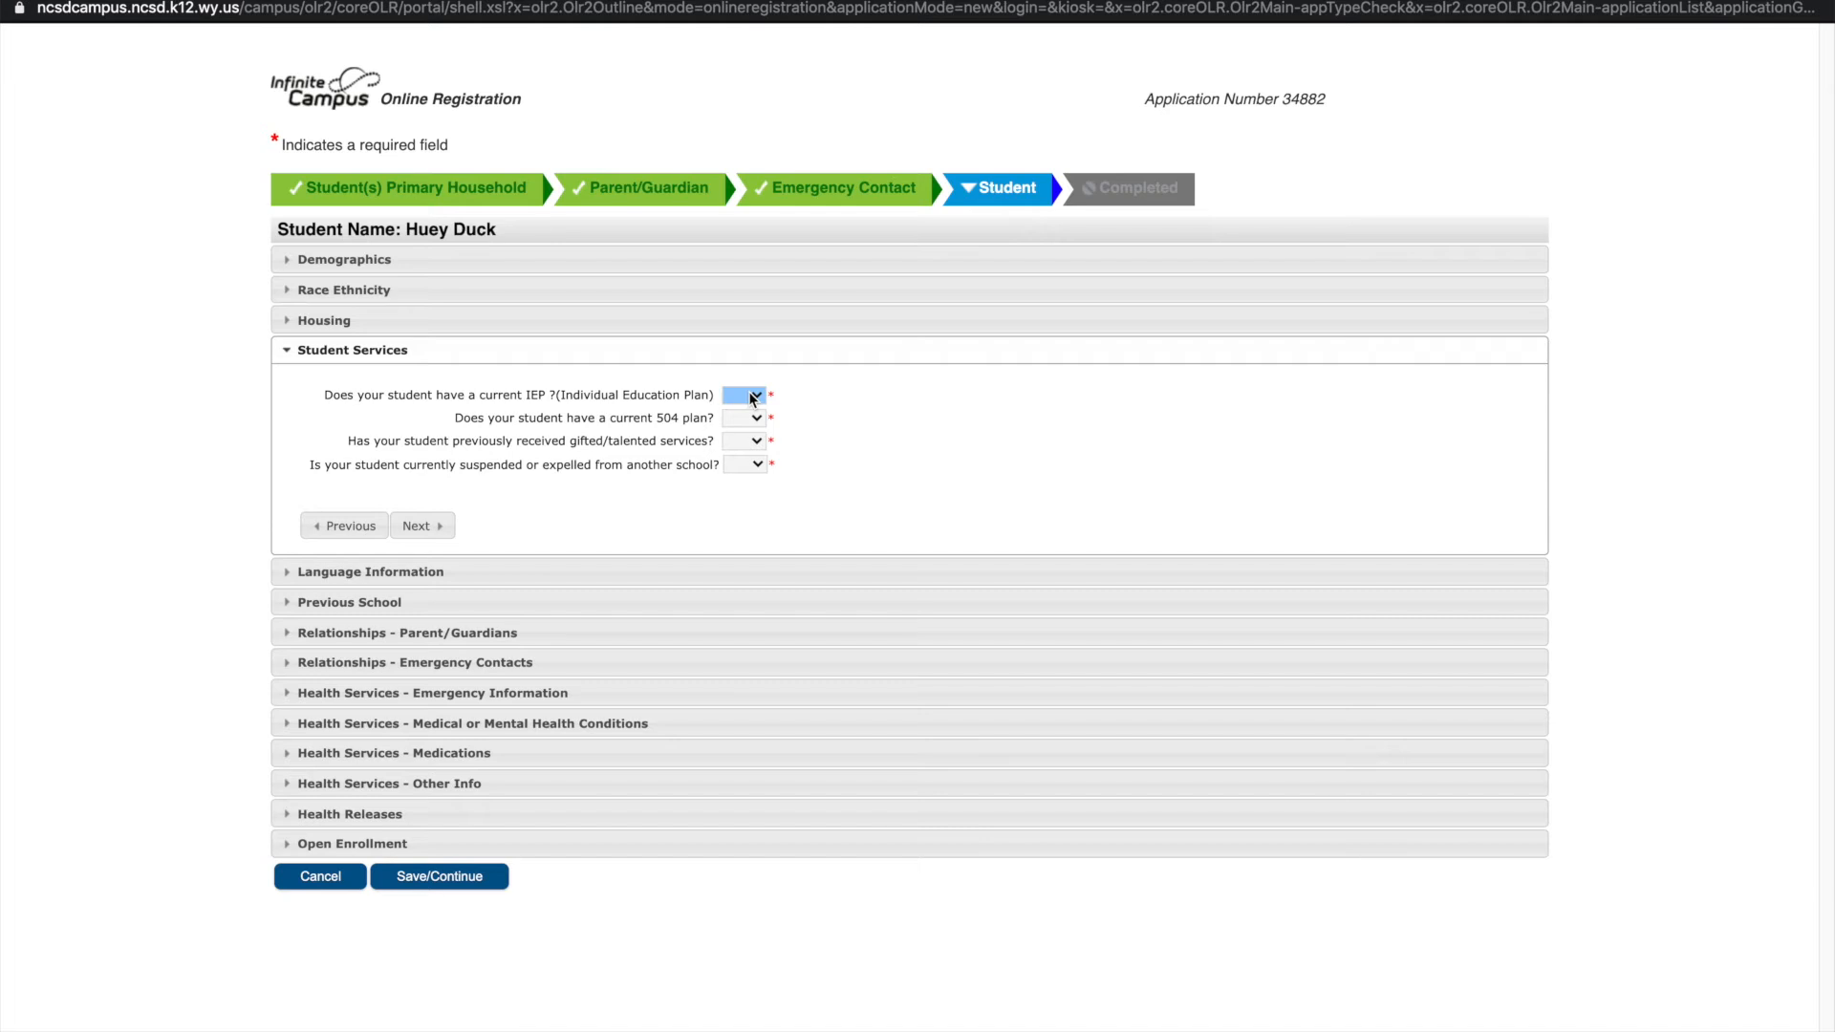
Answer No for IEP, 504 plan, gifted/talented services and suspension/expulsion
left_click(750, 396)
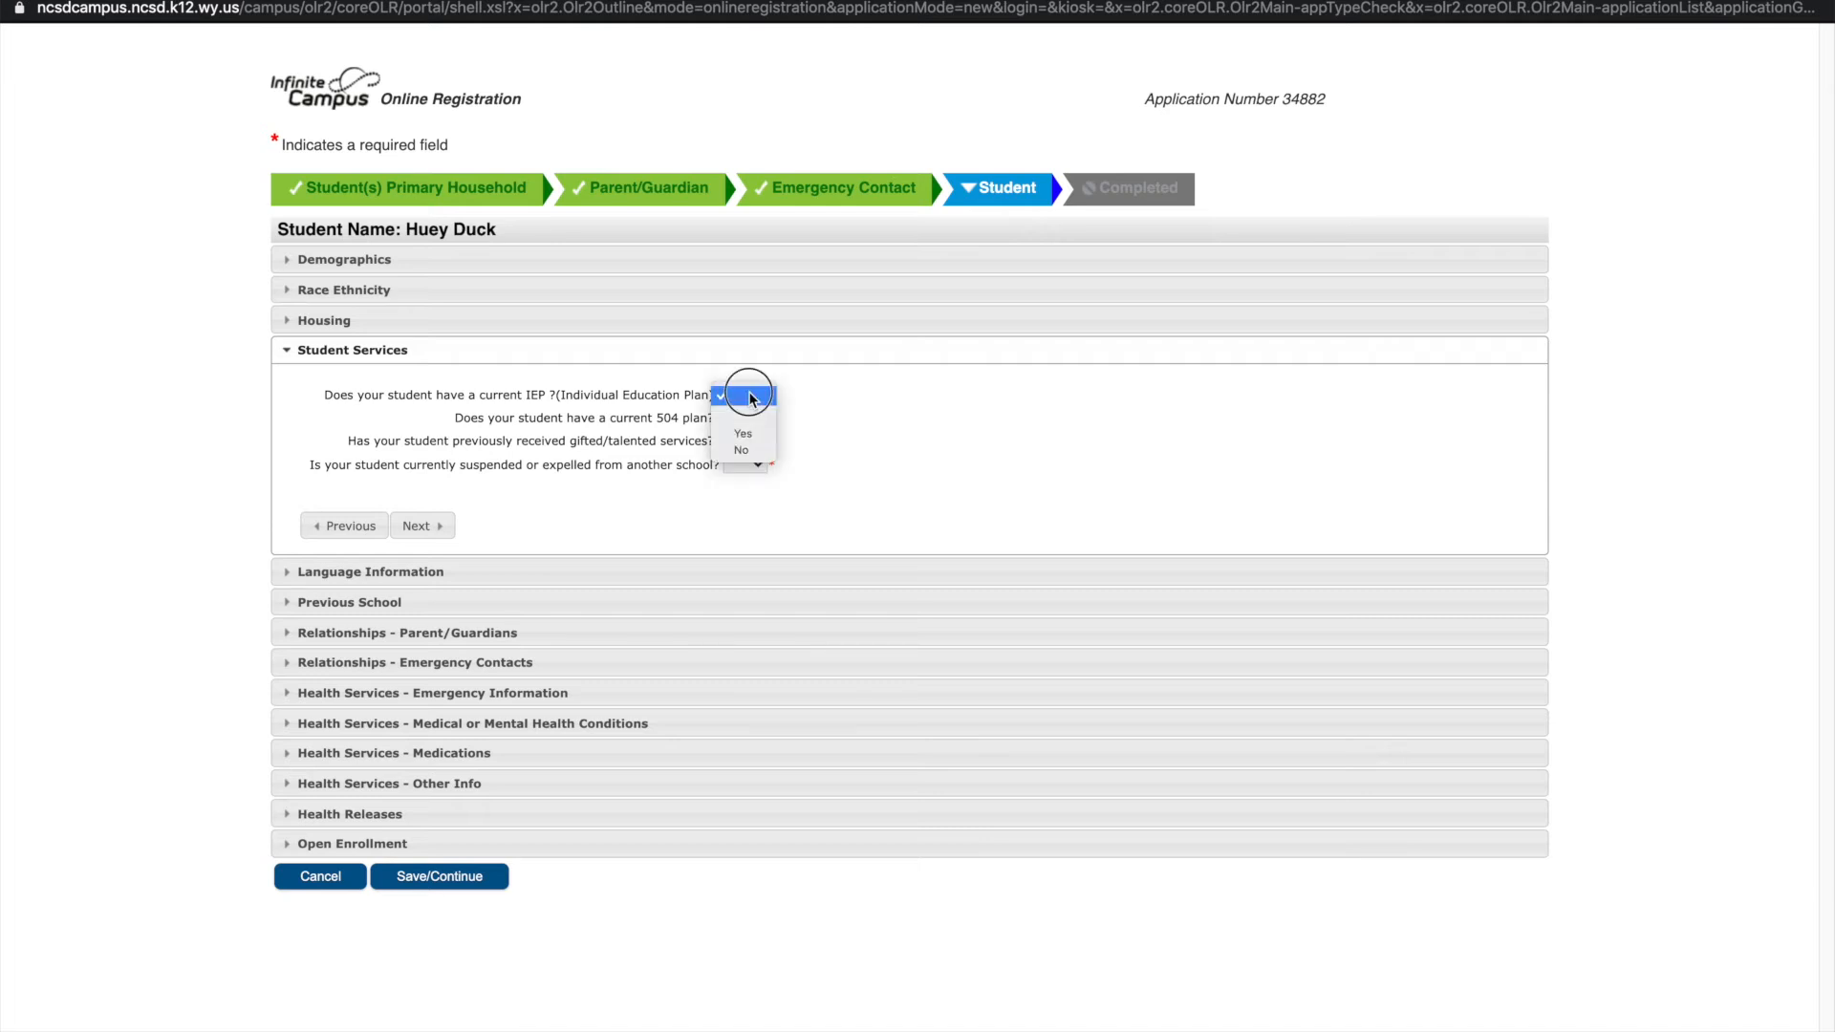
left_click(743, 447)
left_click(751, 418)
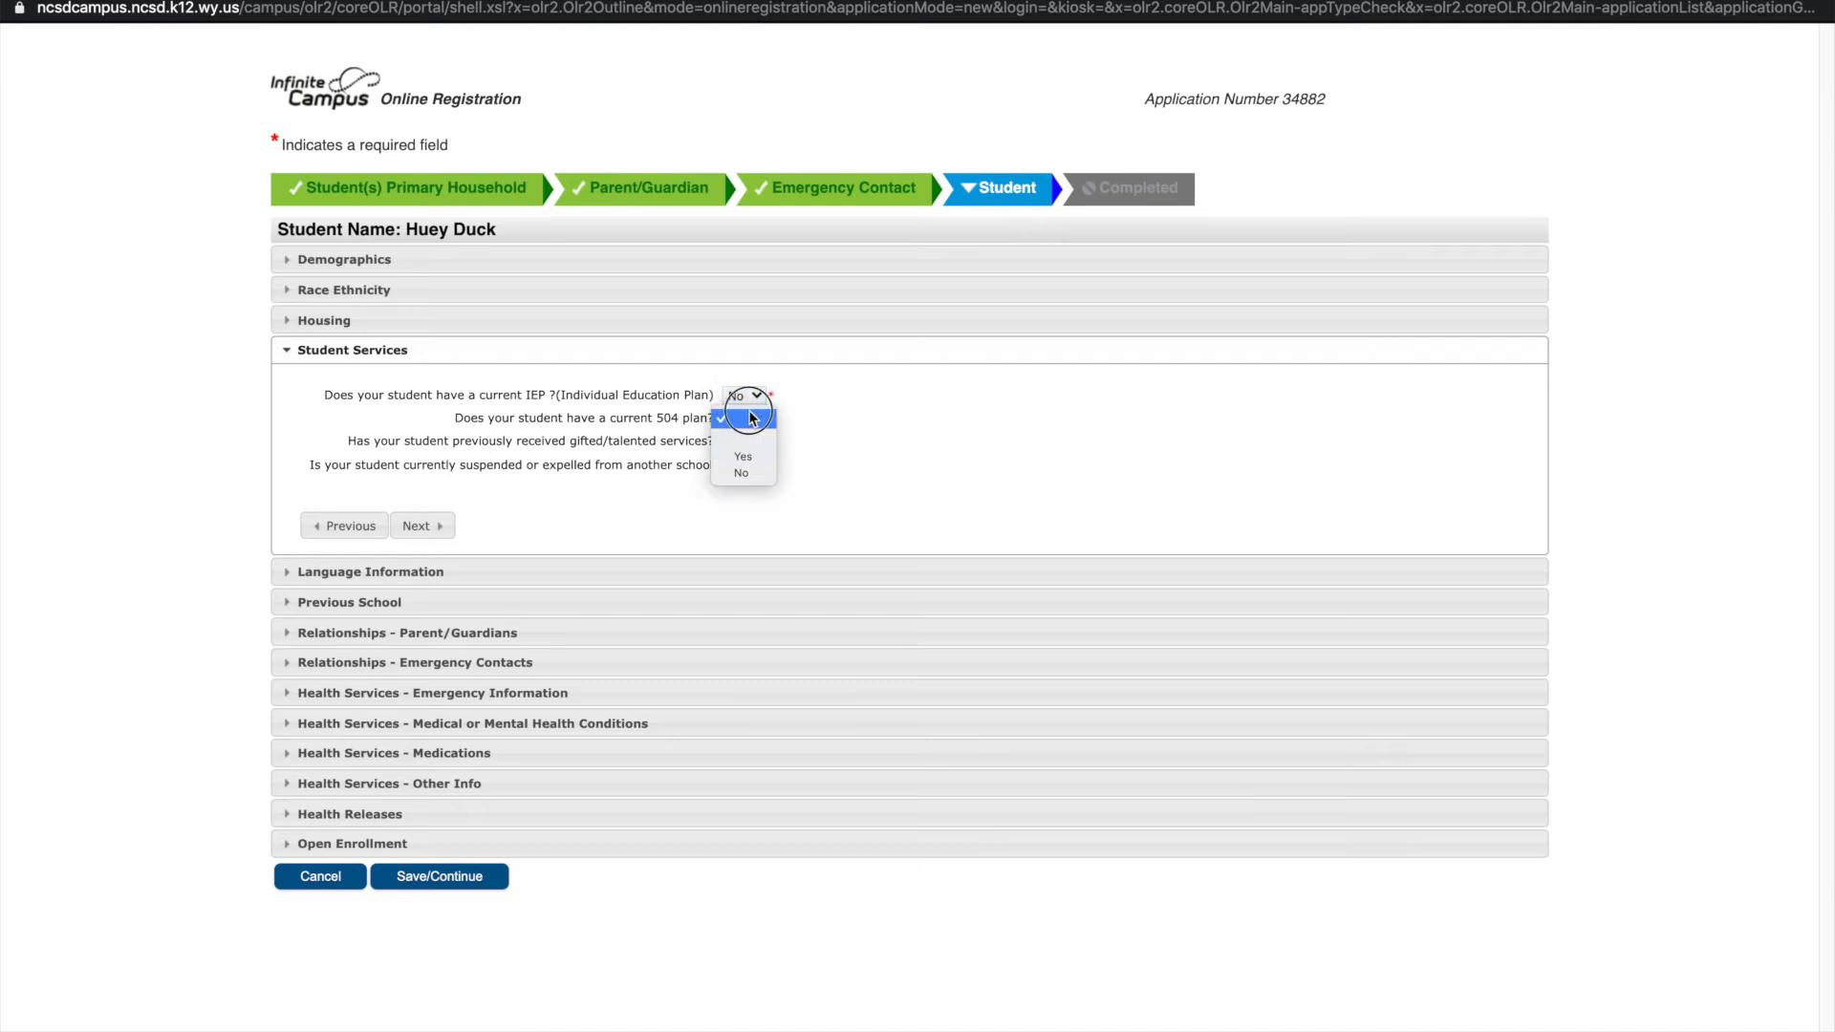
left_click(742, 474)
left_click(741, 443)
left_click(742, 496)
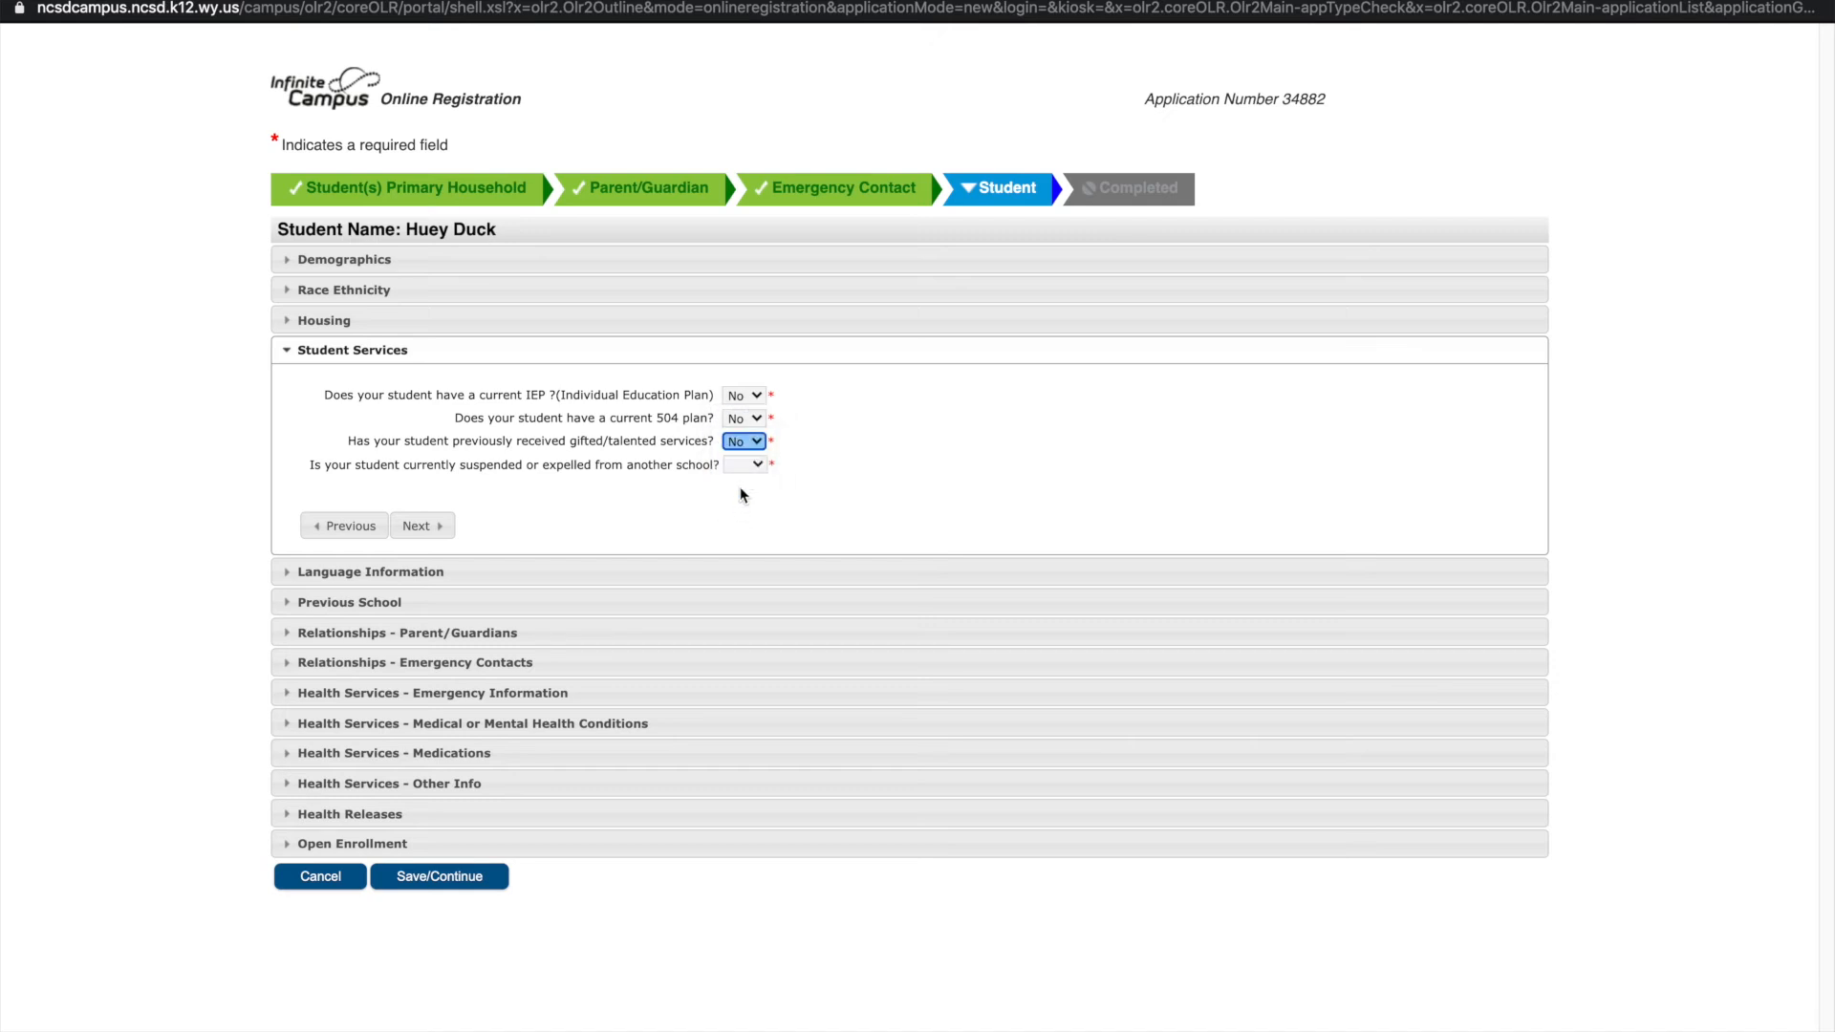
left_click(748, 466)
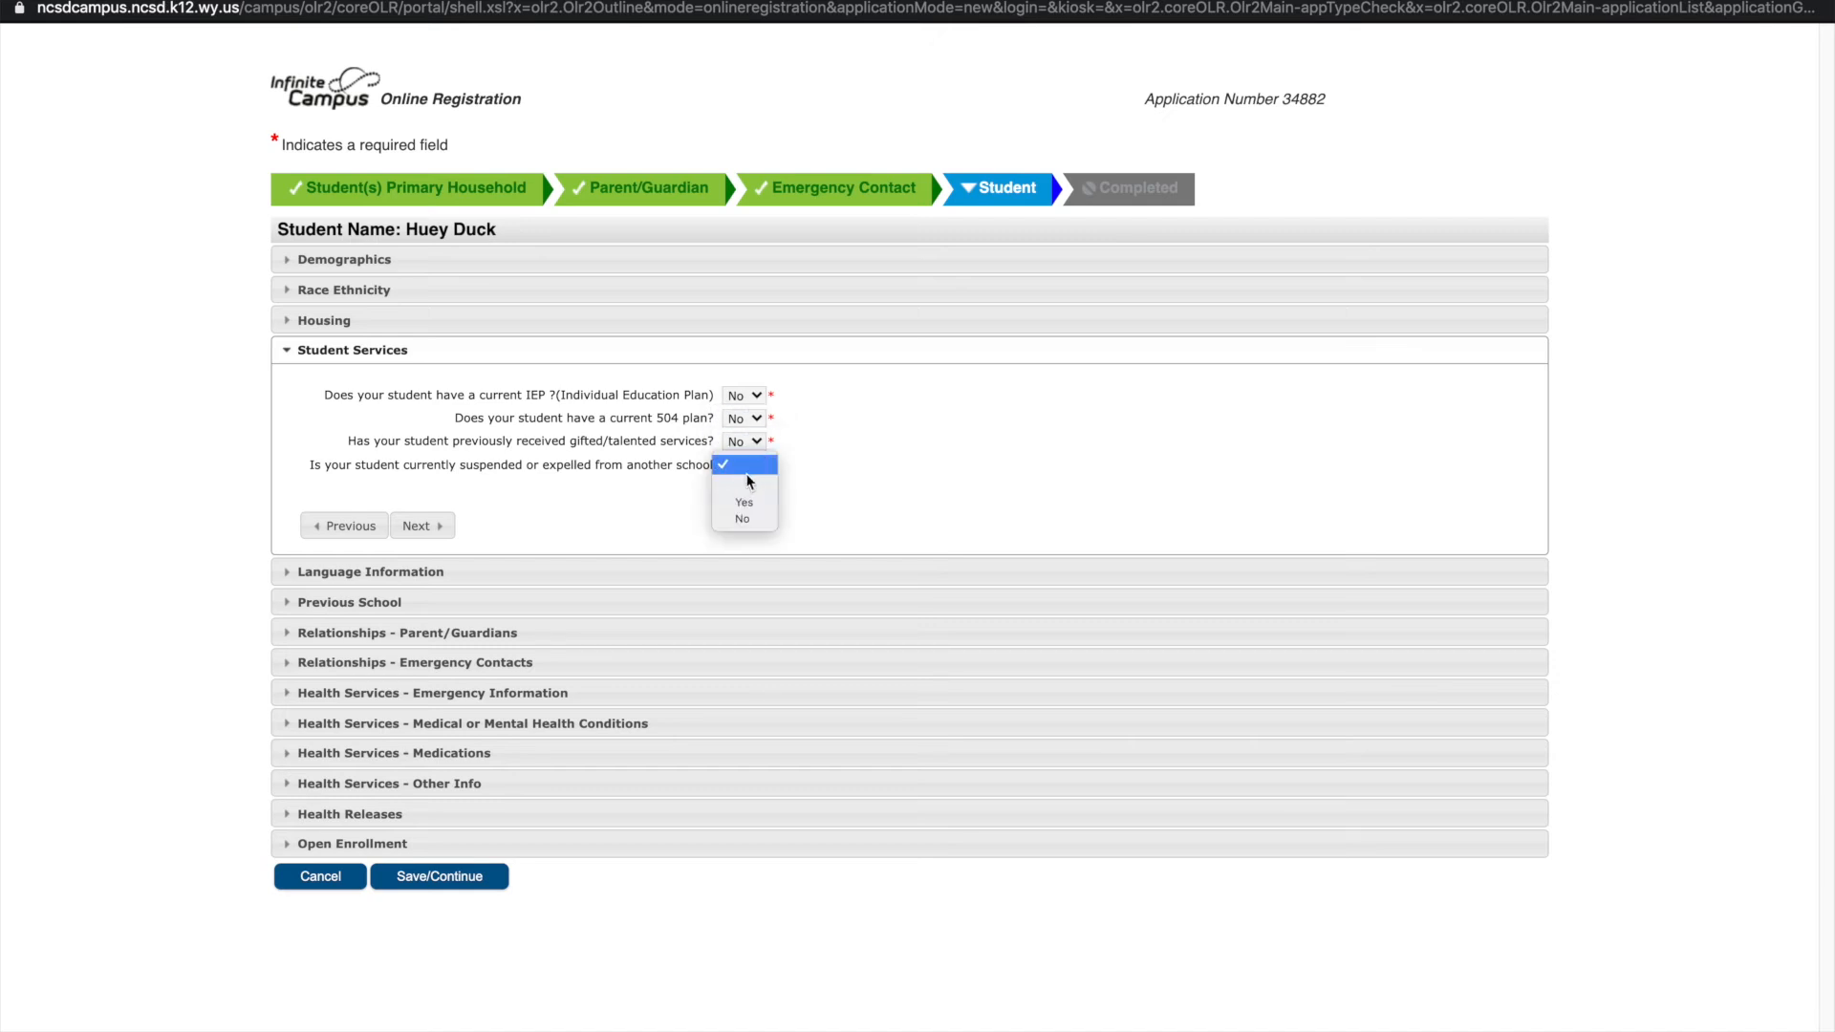
left_click(736, 519)
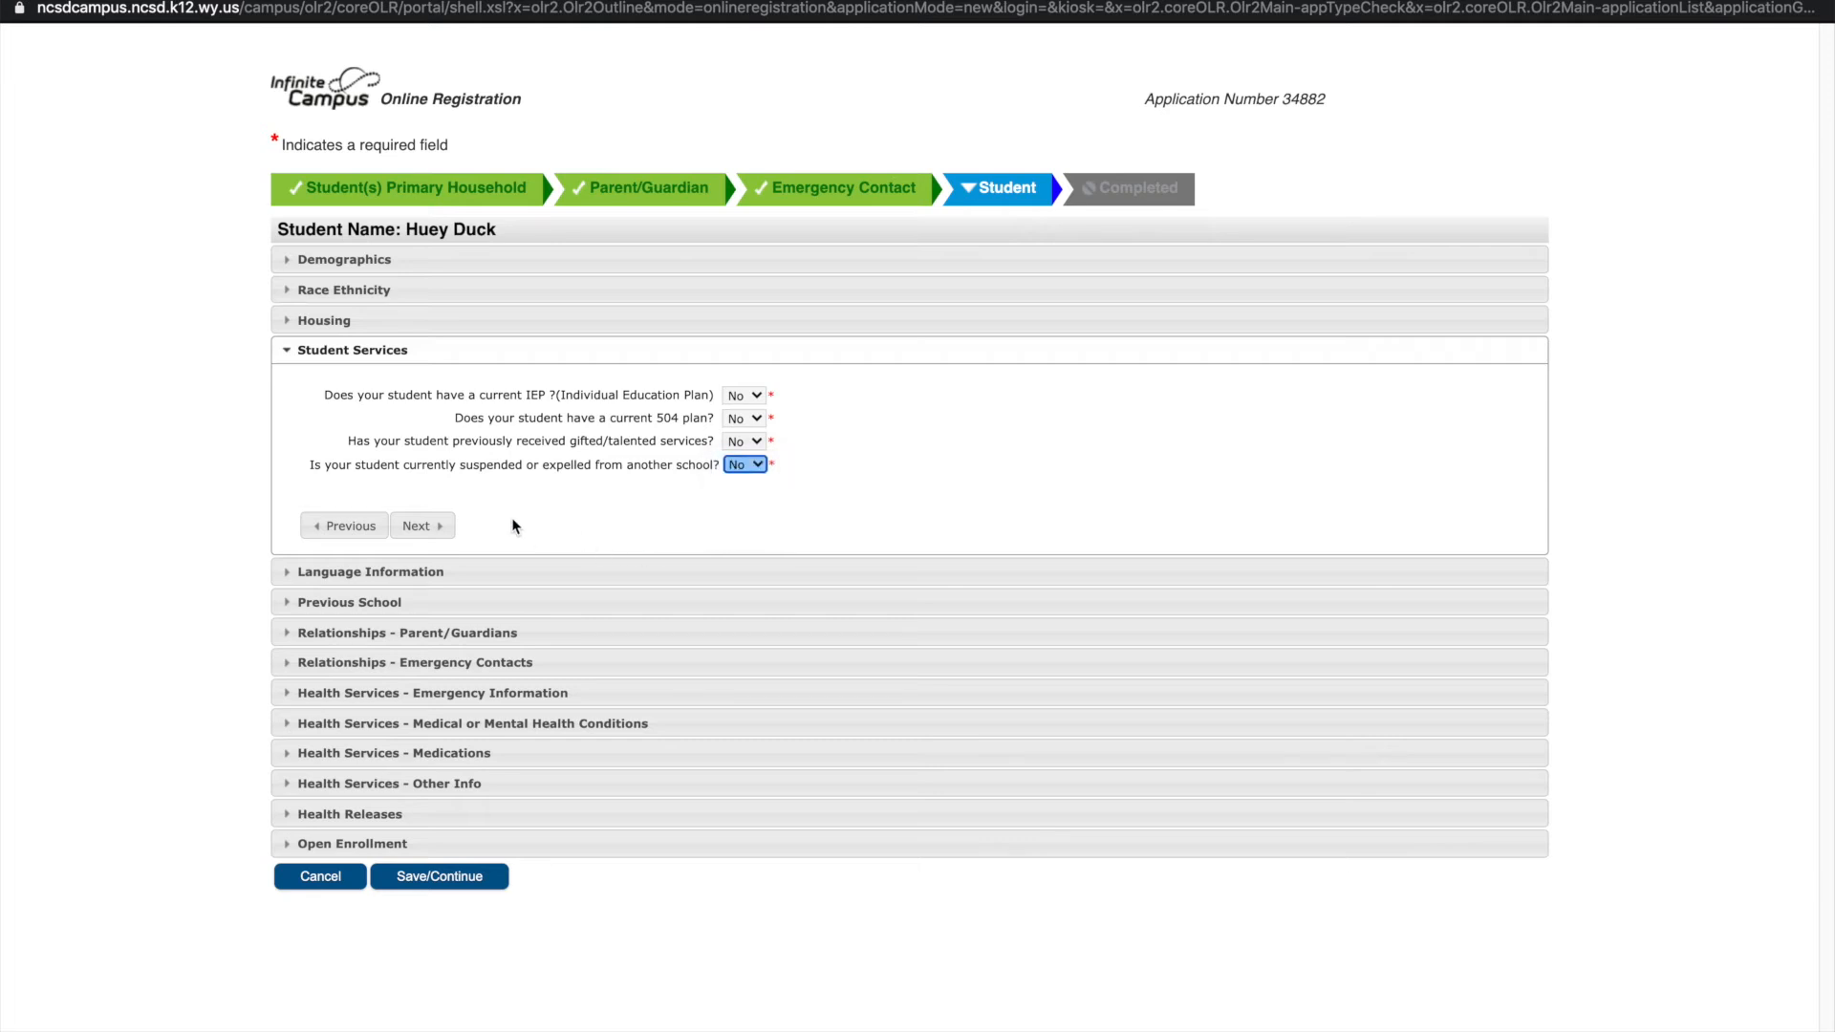
left_click(416, 523)
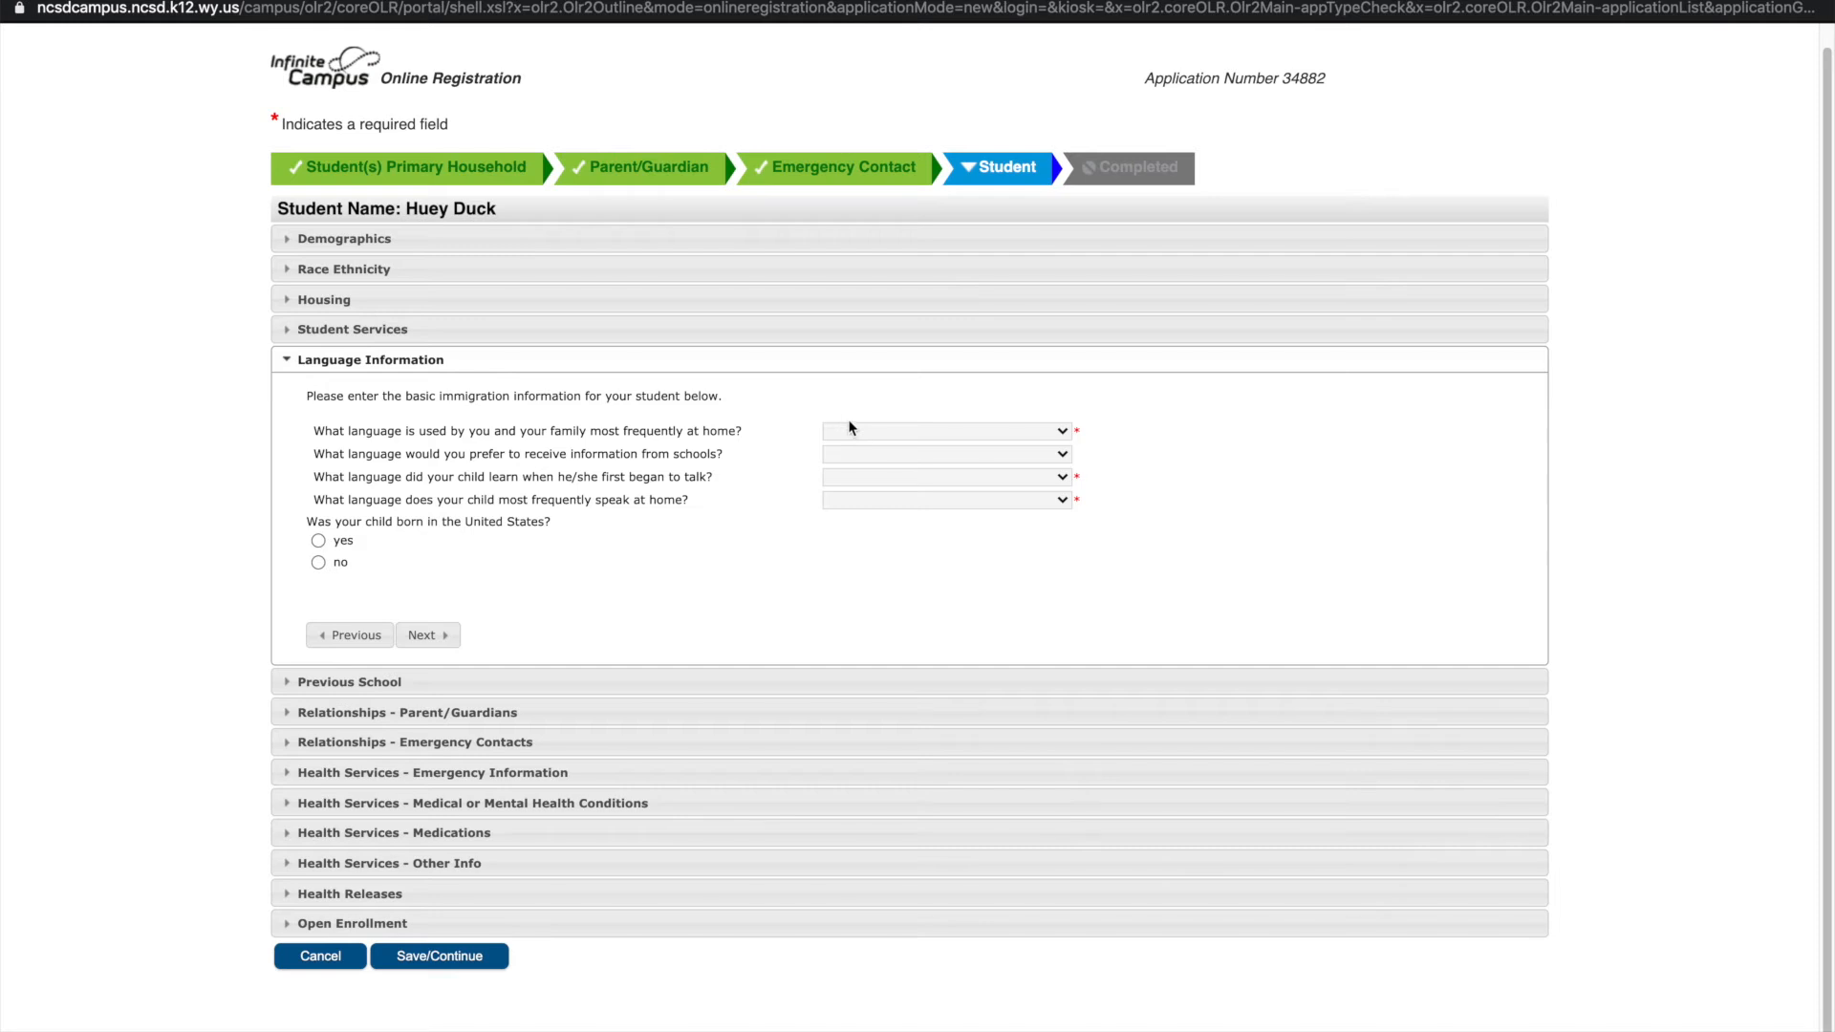
Choose English for home, school-communication, first and spoken languages; mark the child US-born
left_click(855, 432)
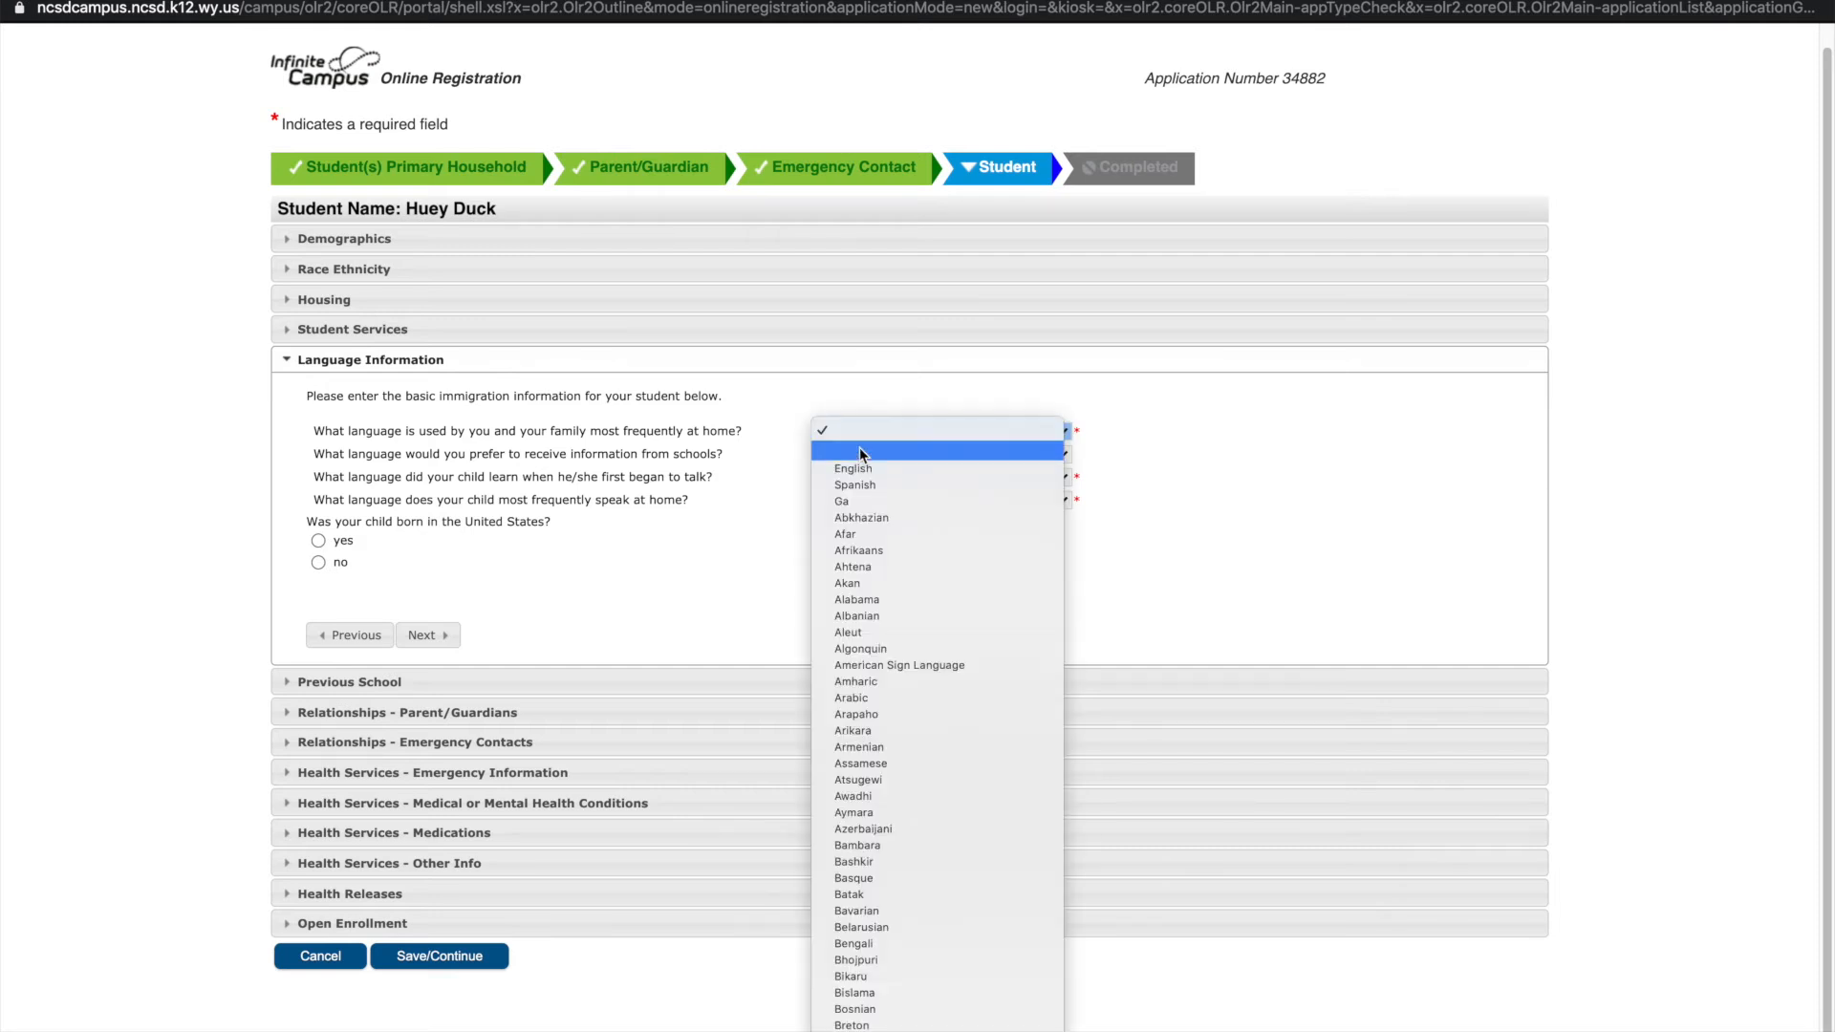
left_click(858, 468)
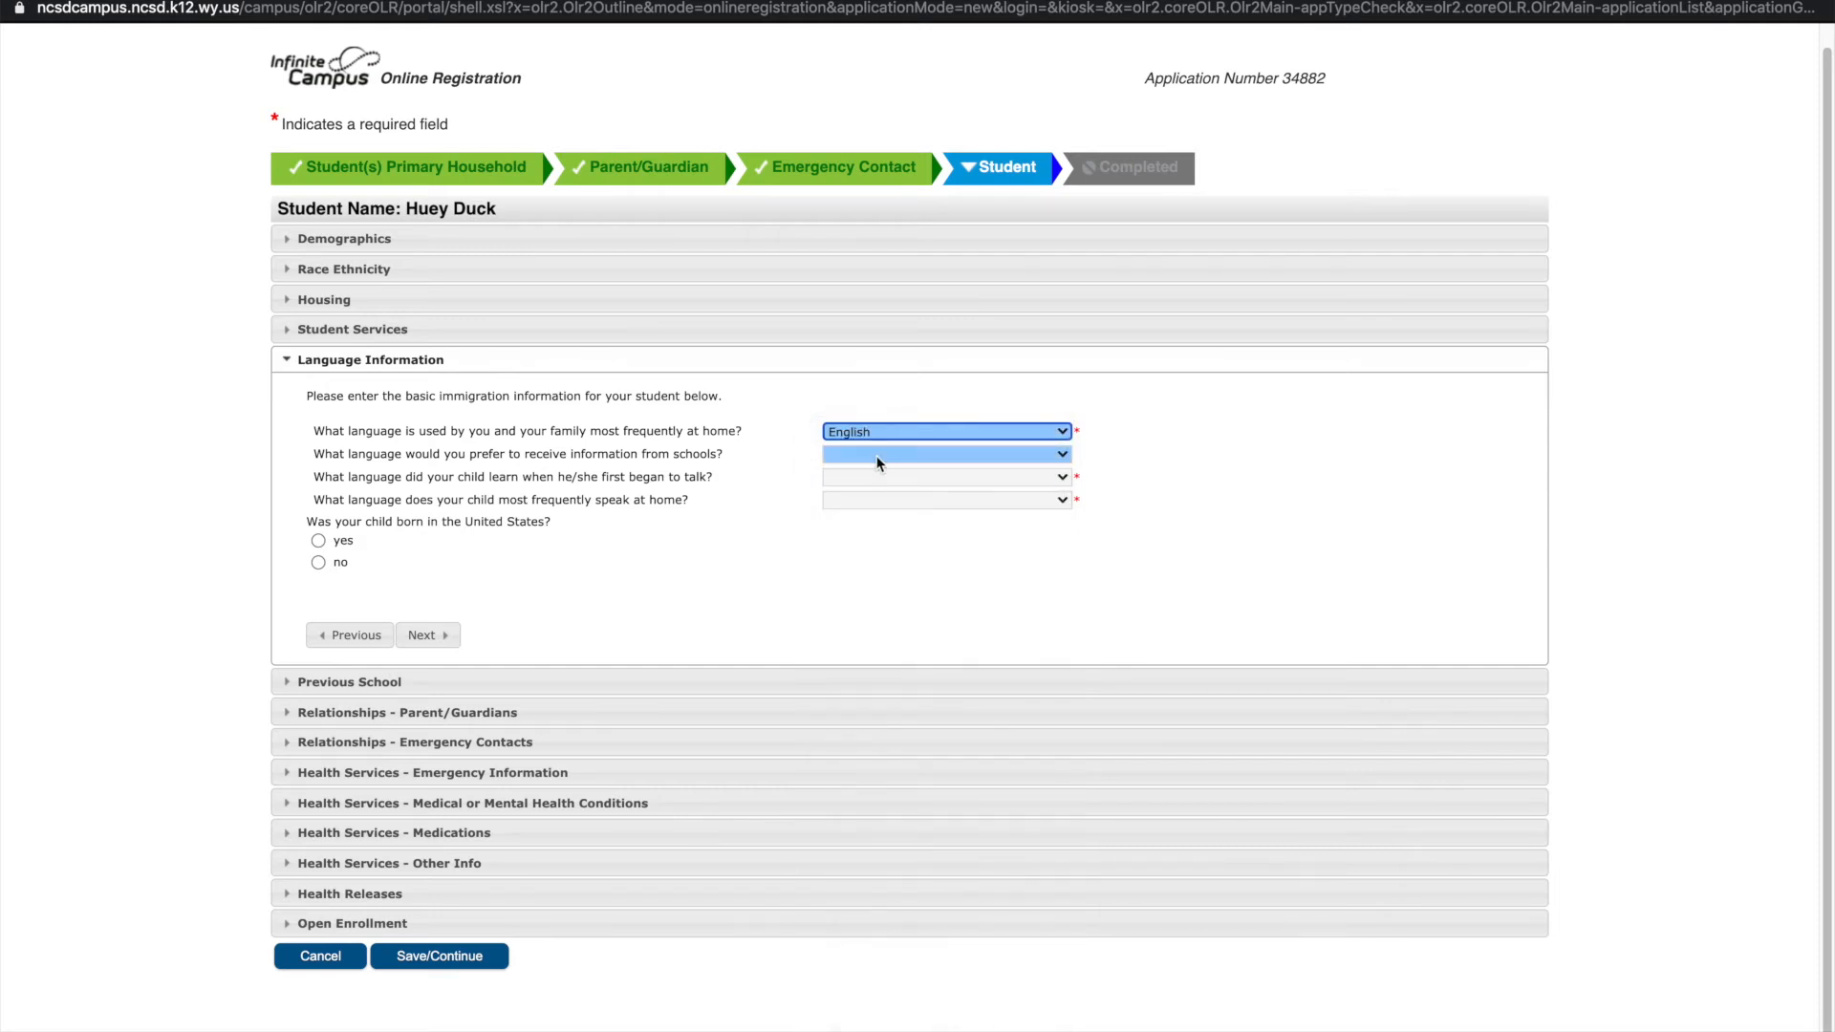
left_click(878, 464)
left_click(865, 483)
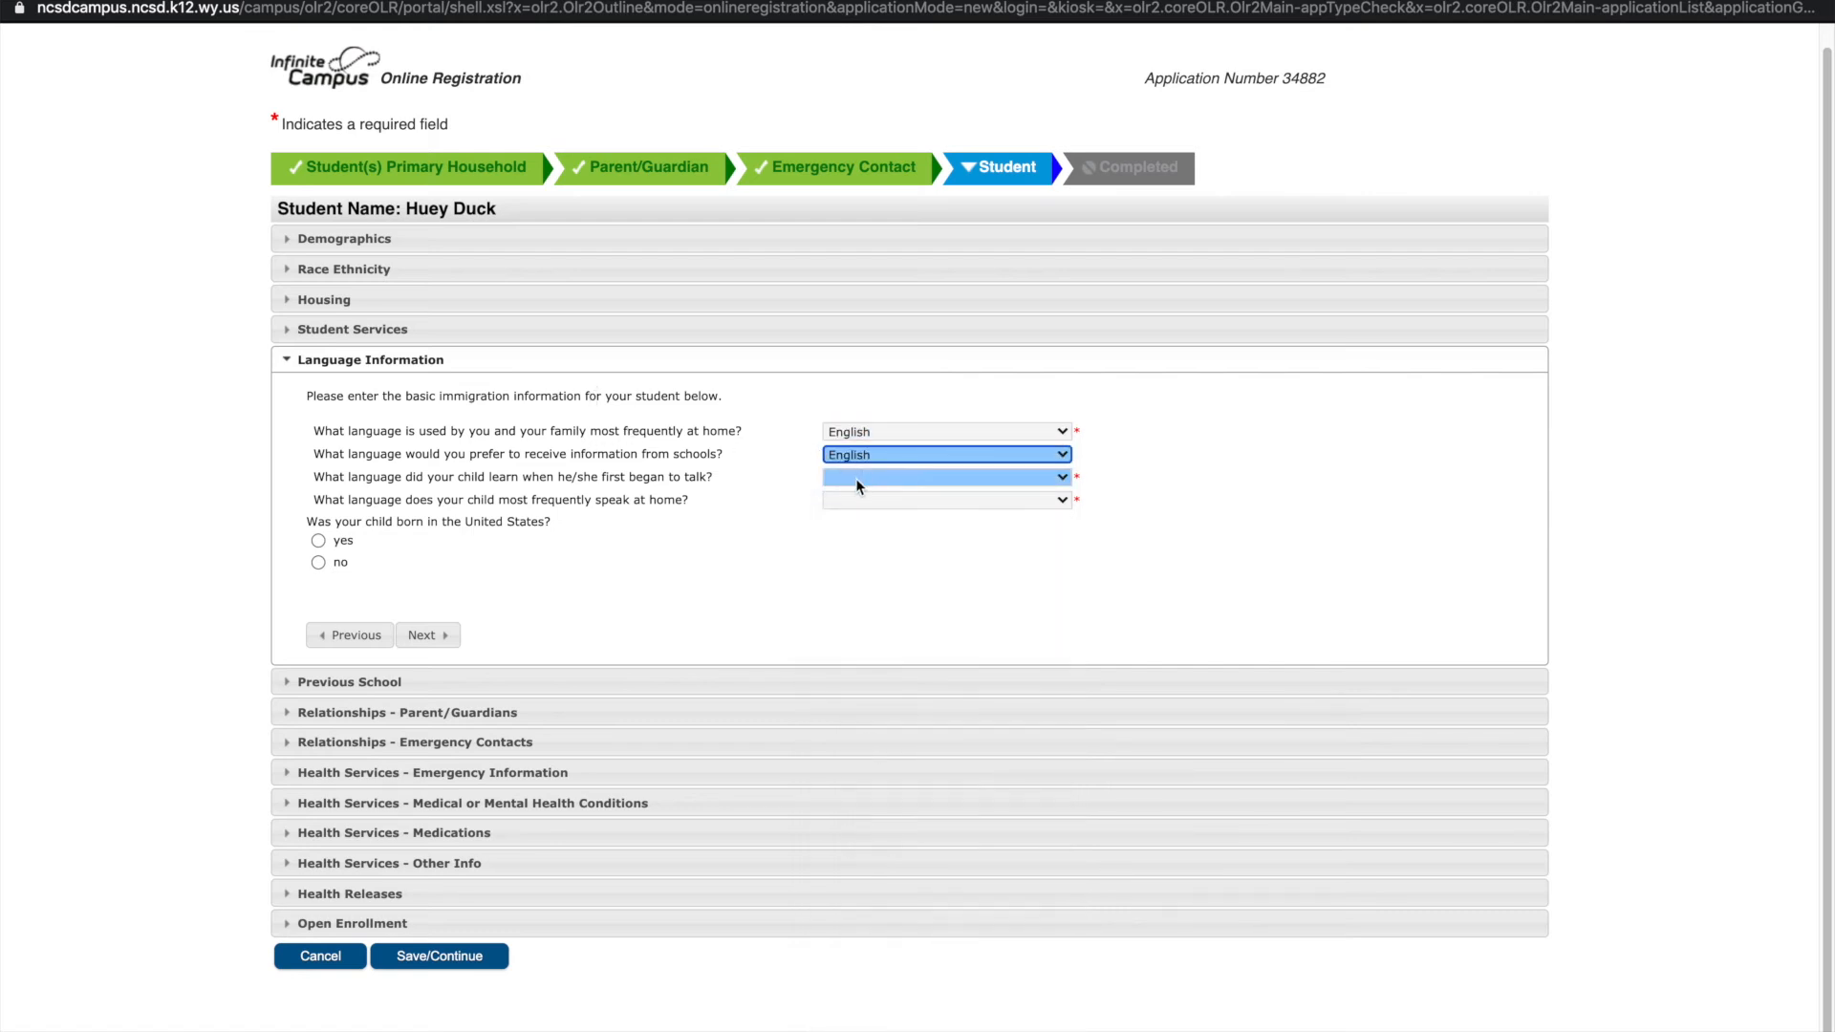
left_click(856, 478)
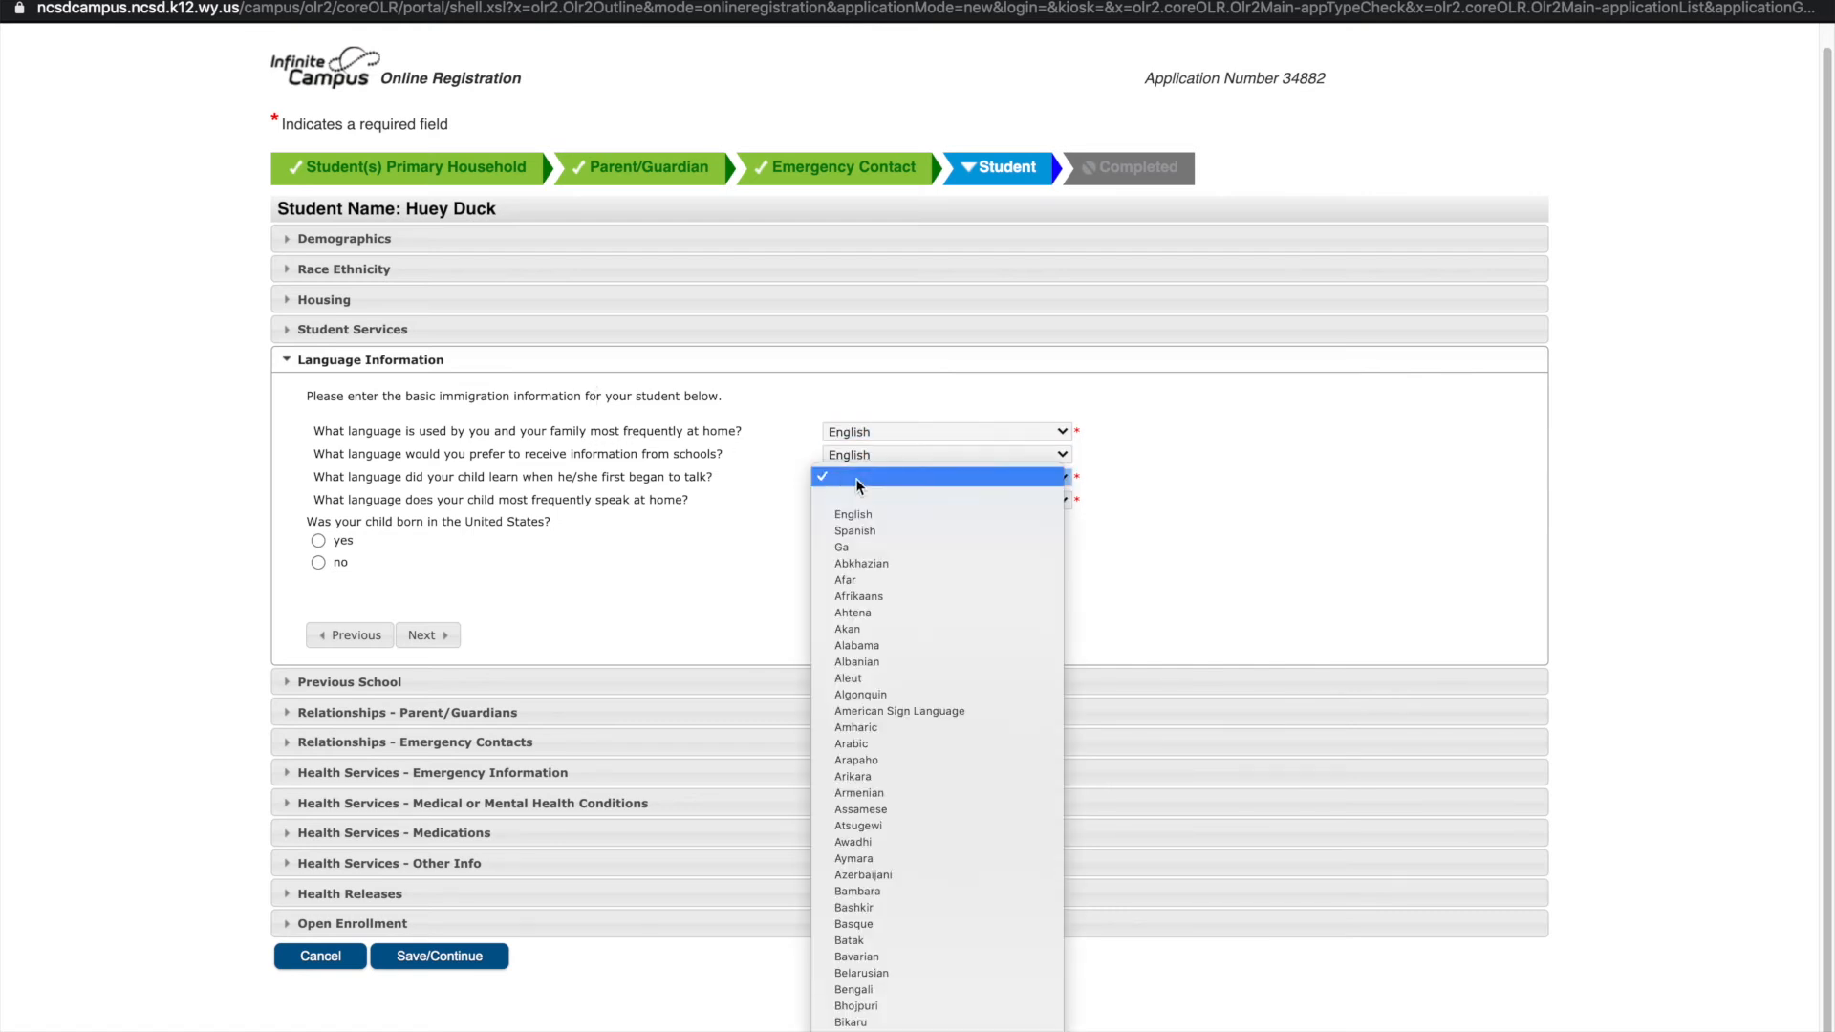
left_click(854, 516)
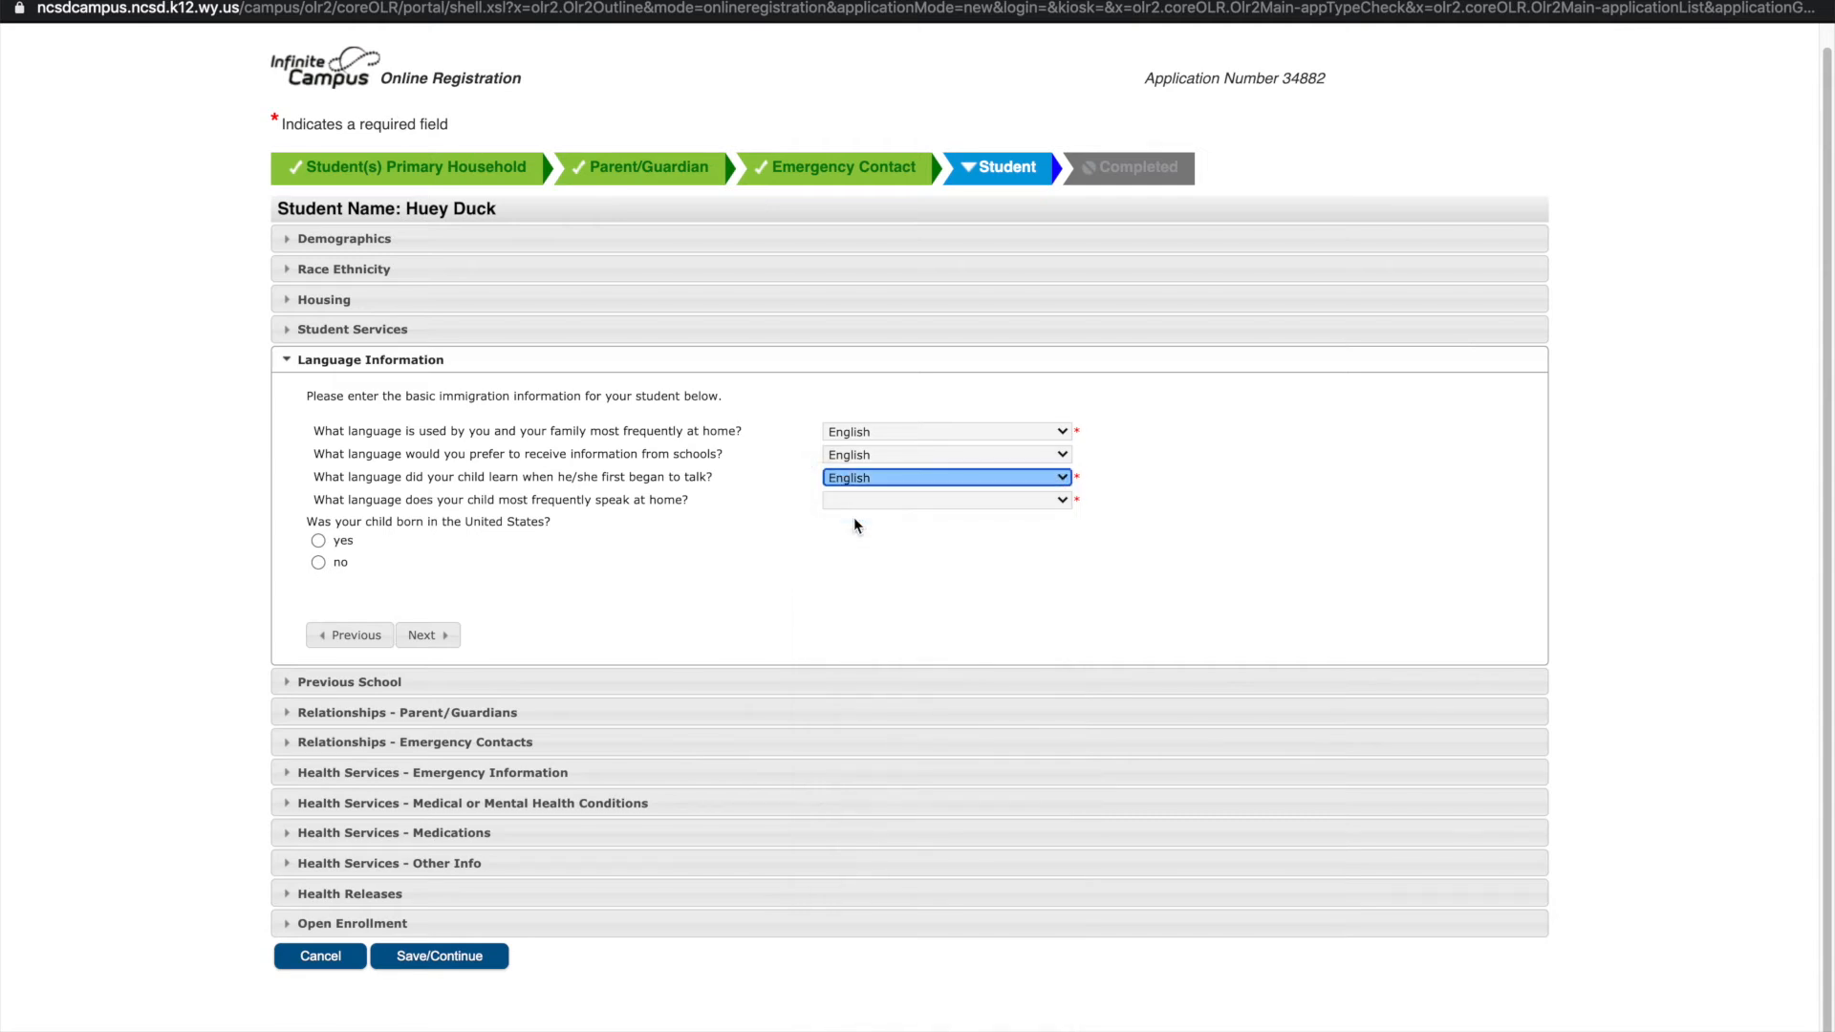
left_click(856, 501)
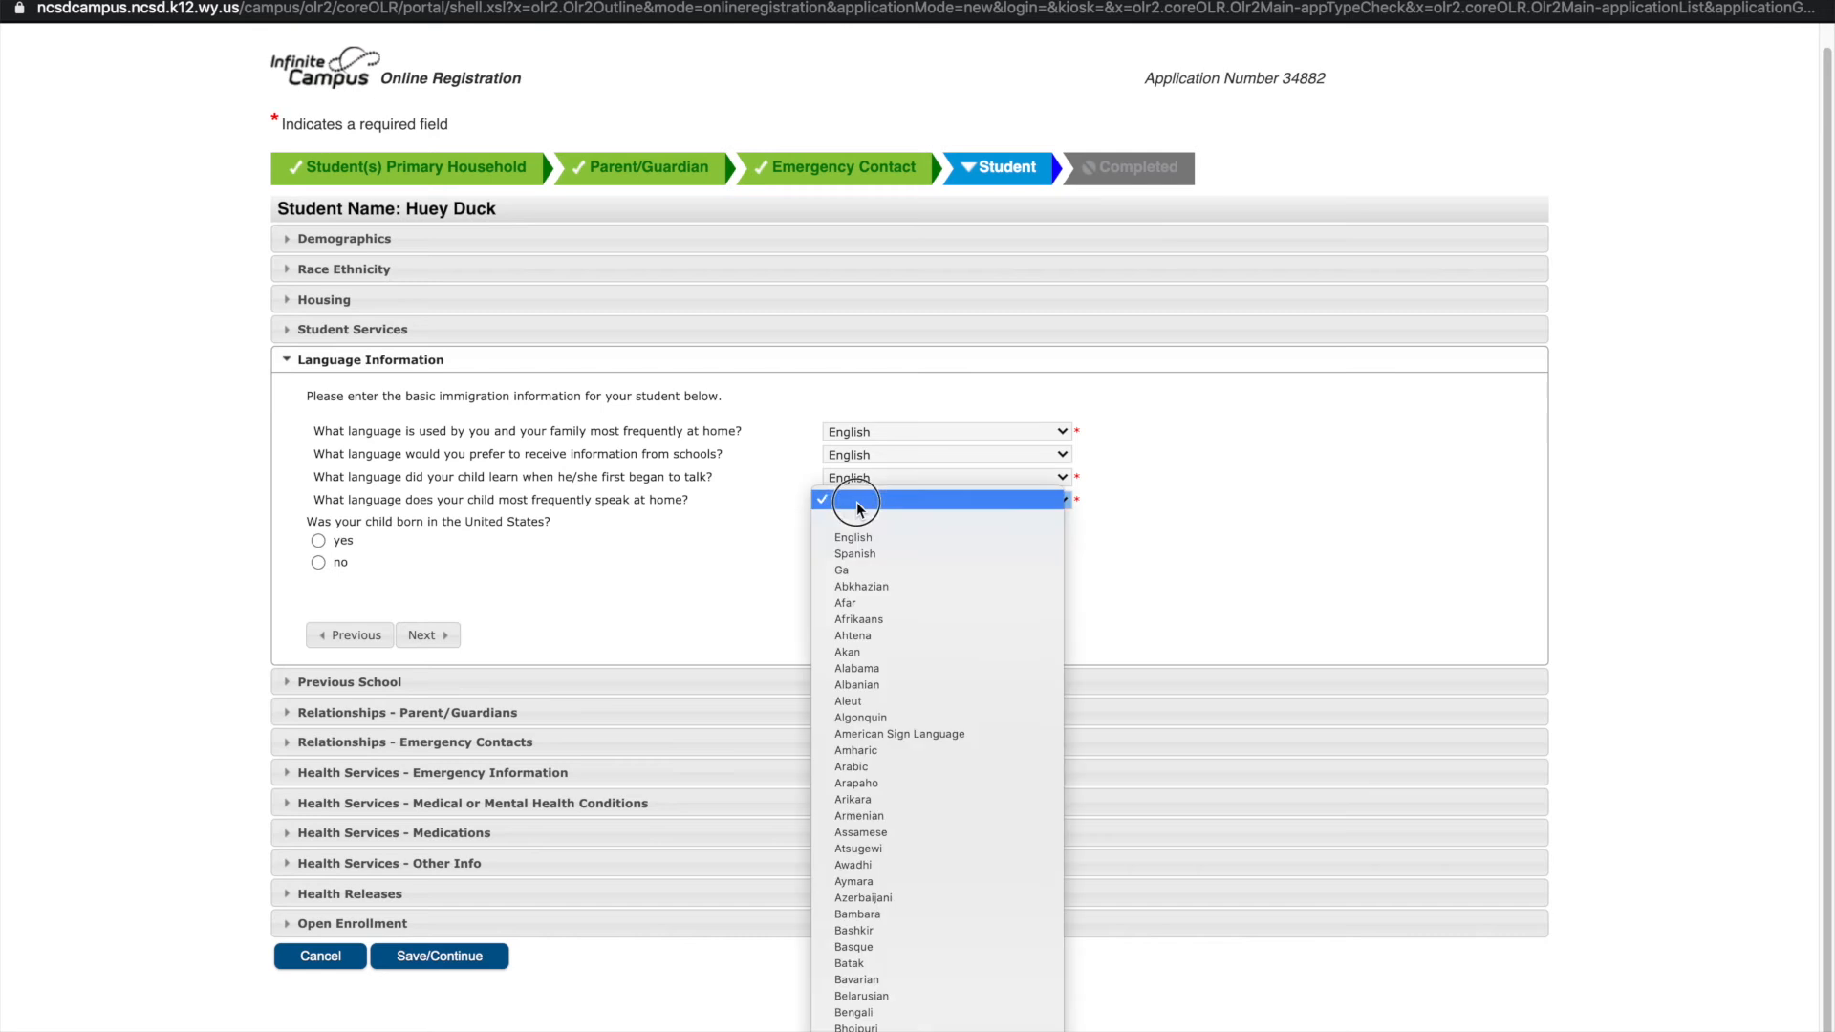
left_click(856, 537)
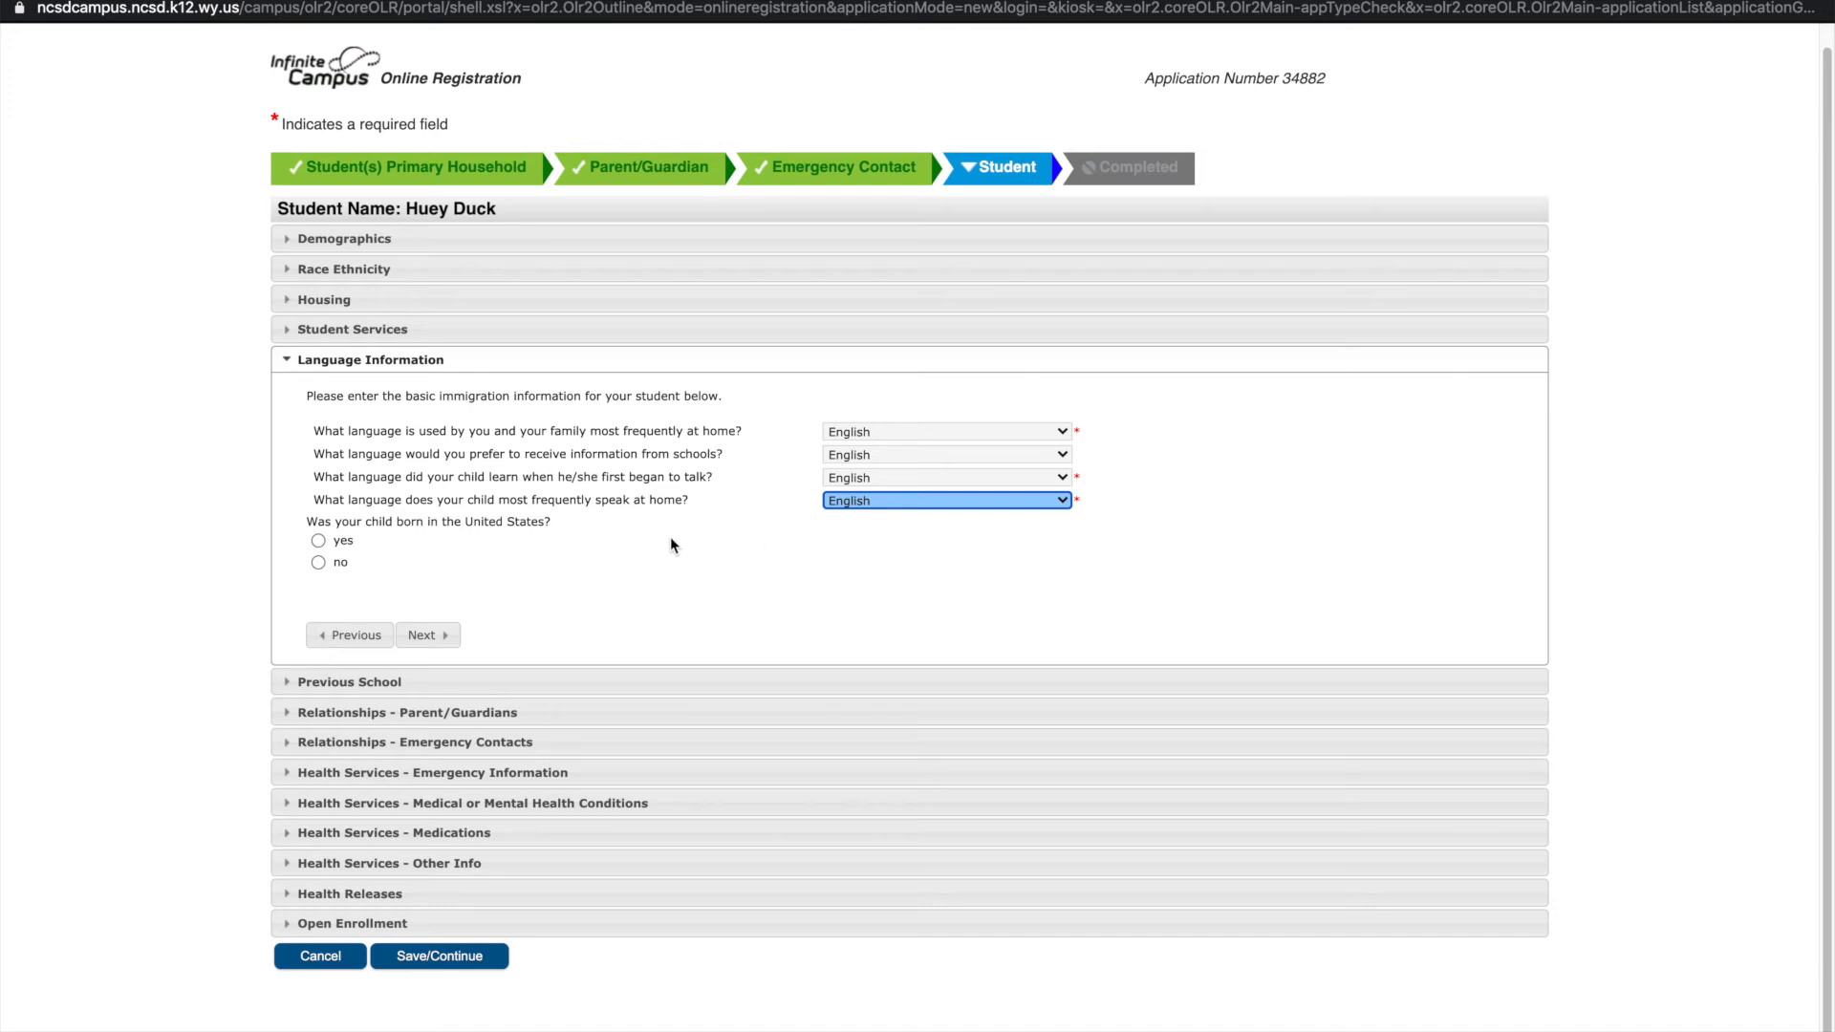
left_click(317, 541)
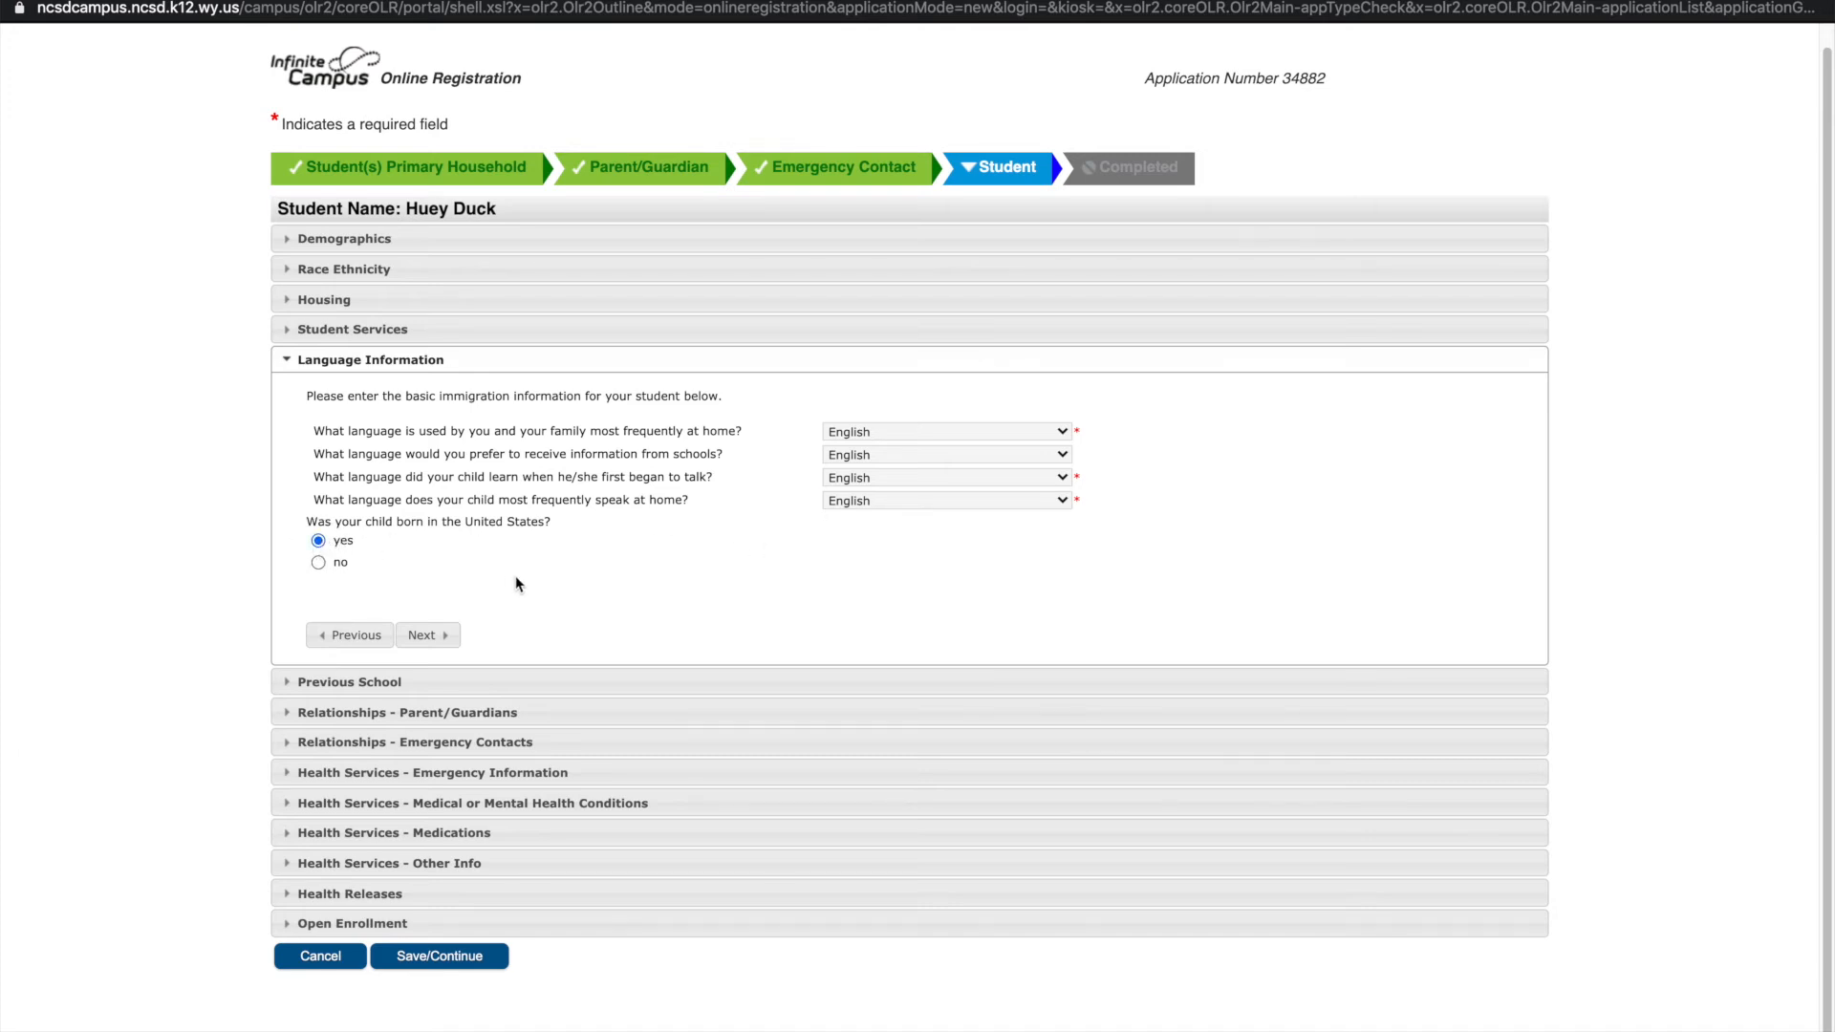
left_click(424, 635)
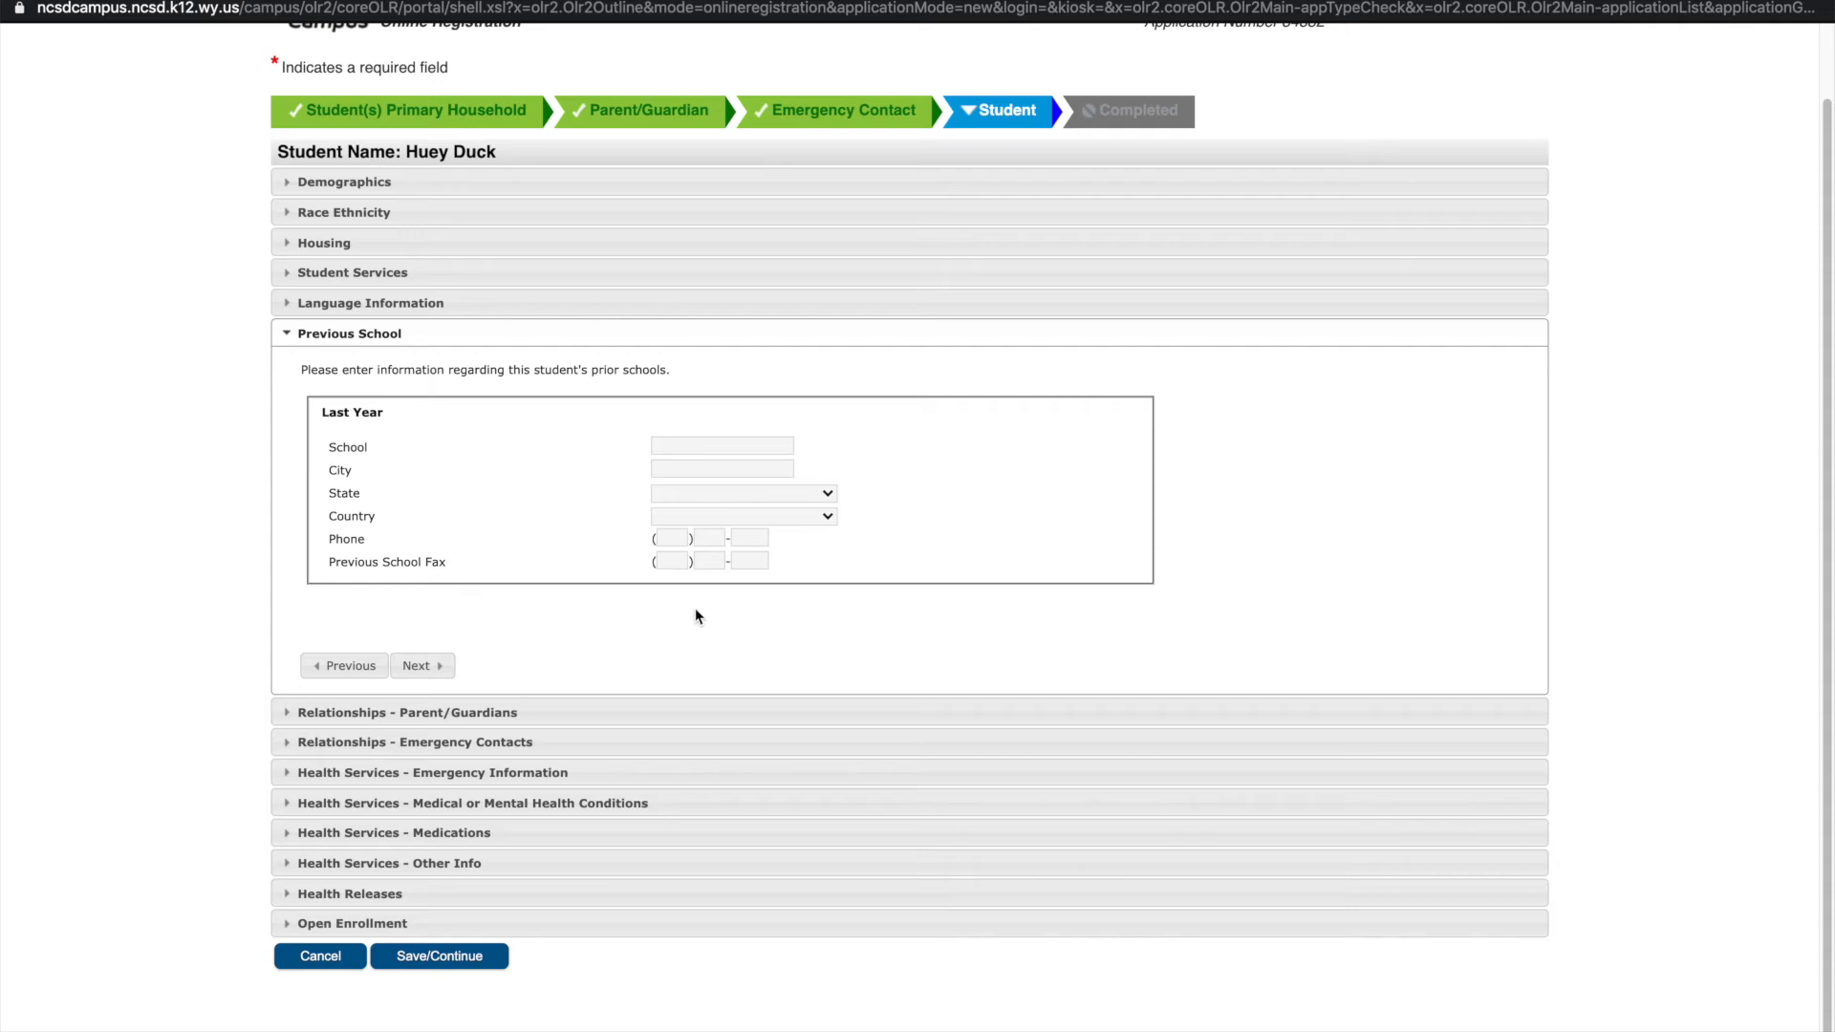
Enter 'Child Development Center' as last year's school, with city Casper, WY
left_click(722, 446)
type("Child Develop")
type("ment Center")
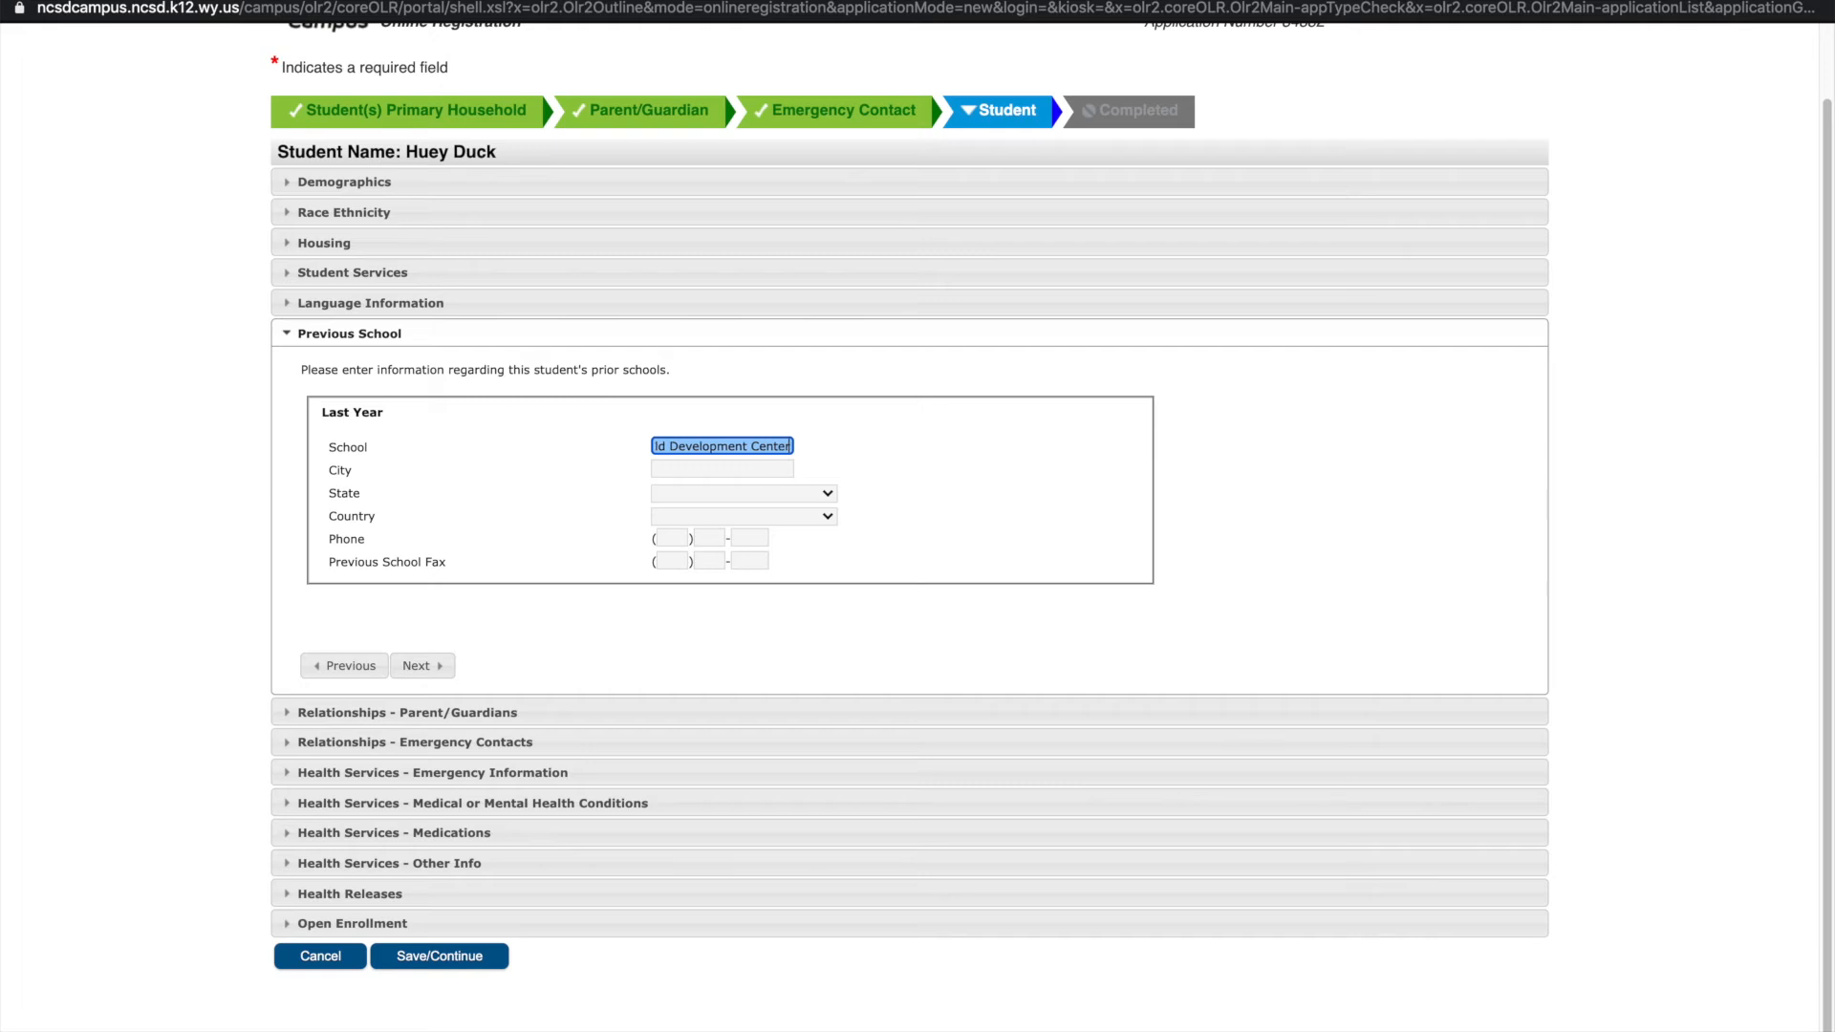
key("Tab")
type("Casp")
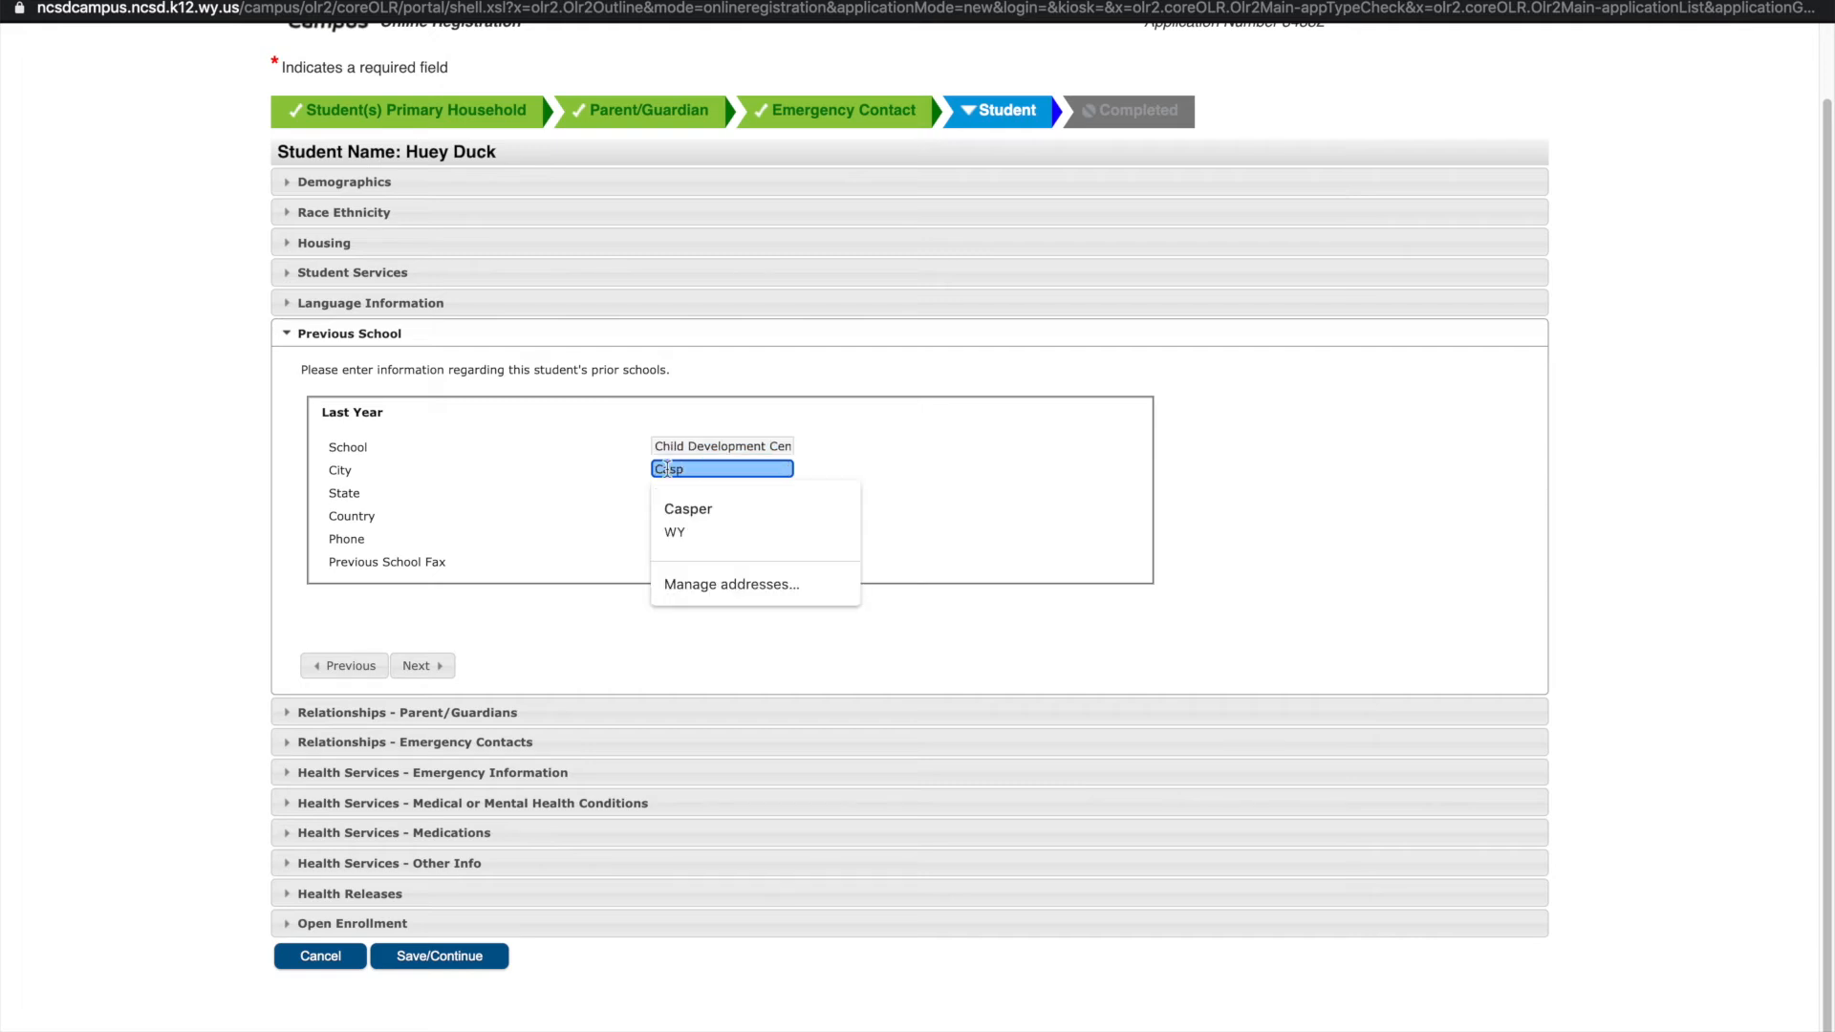
left_click(682, 519)
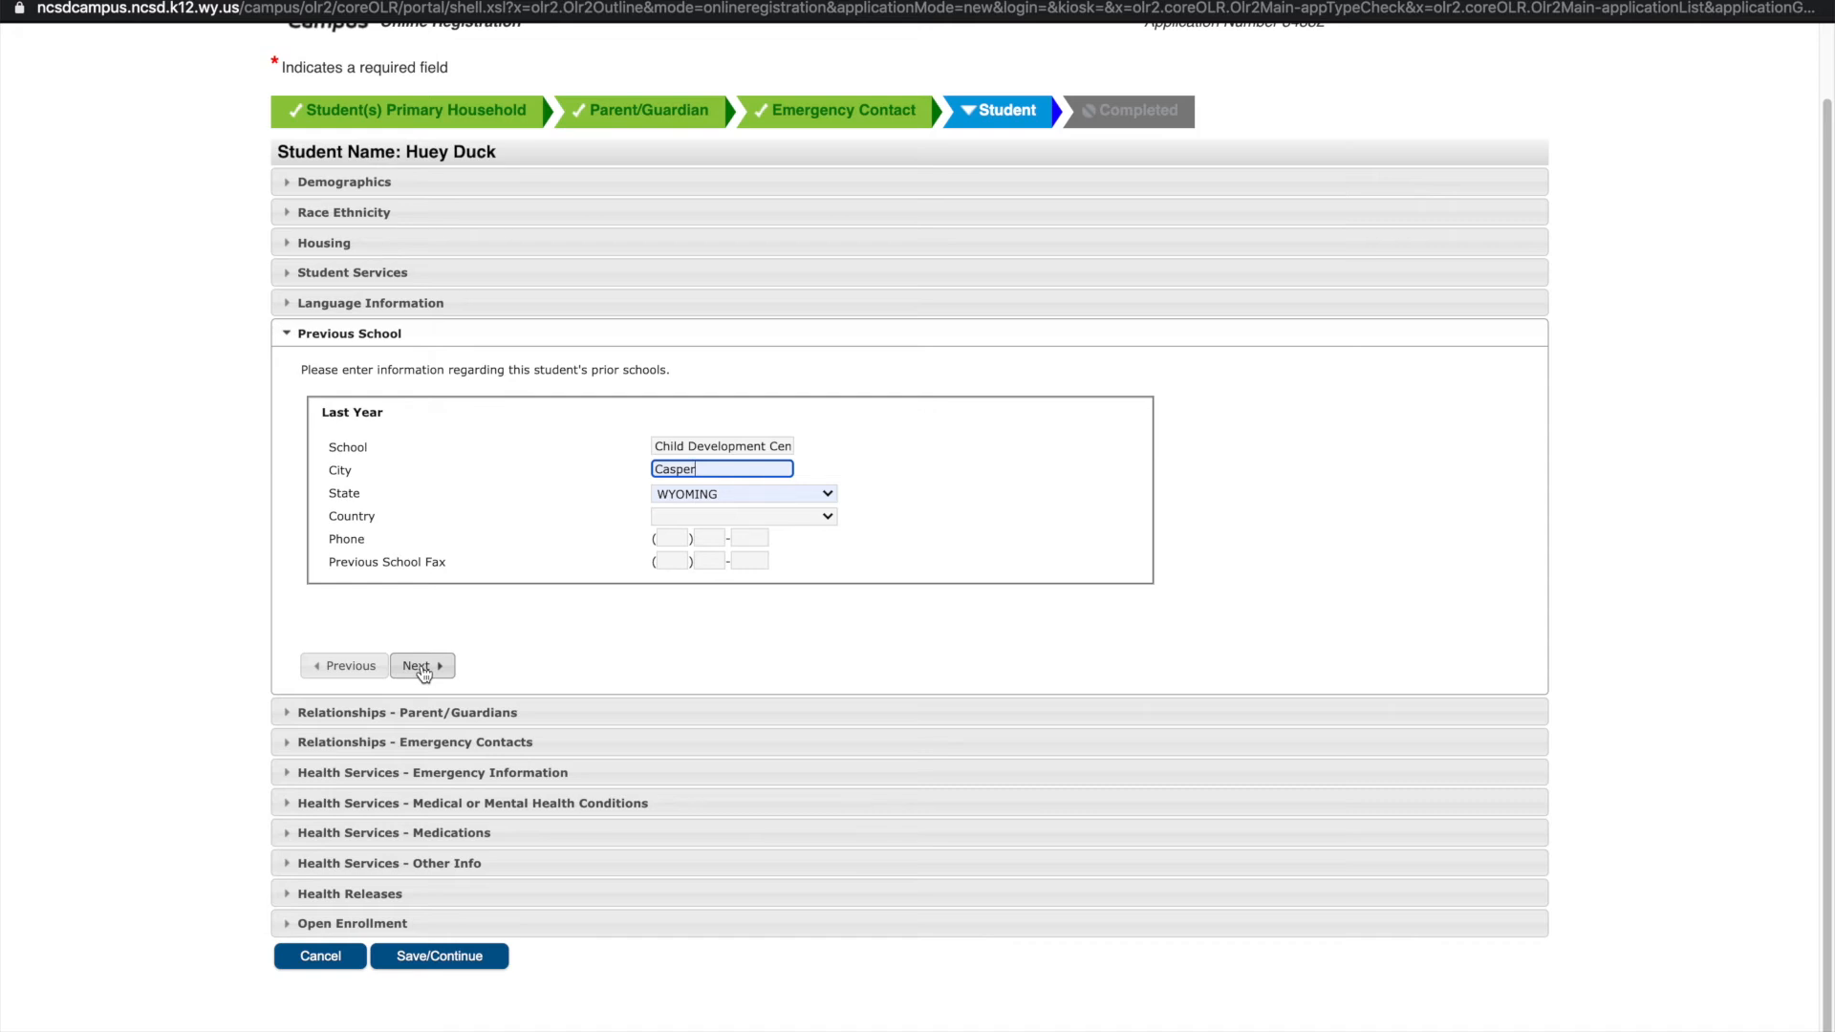
Set the parent's relationship to Mother of Student with contact sequence 1
left_click(422, 666)
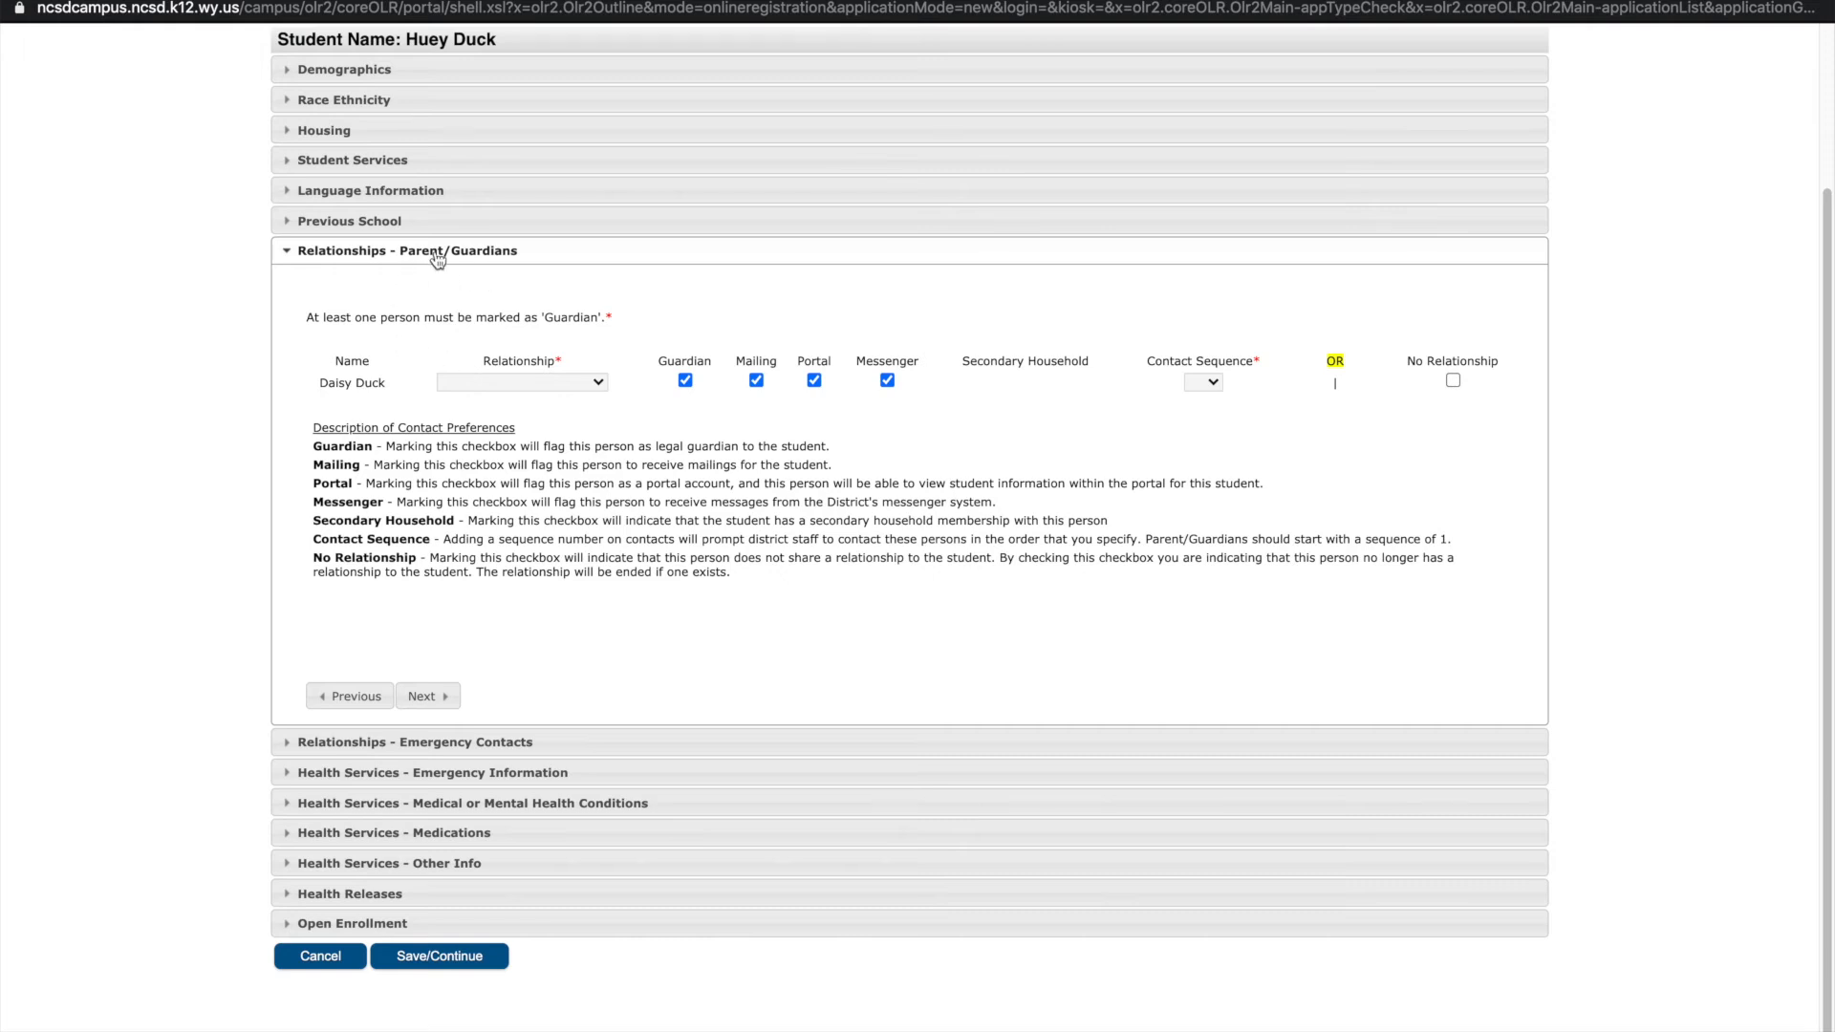
left_click(462, 385)
left_click(547, 383)
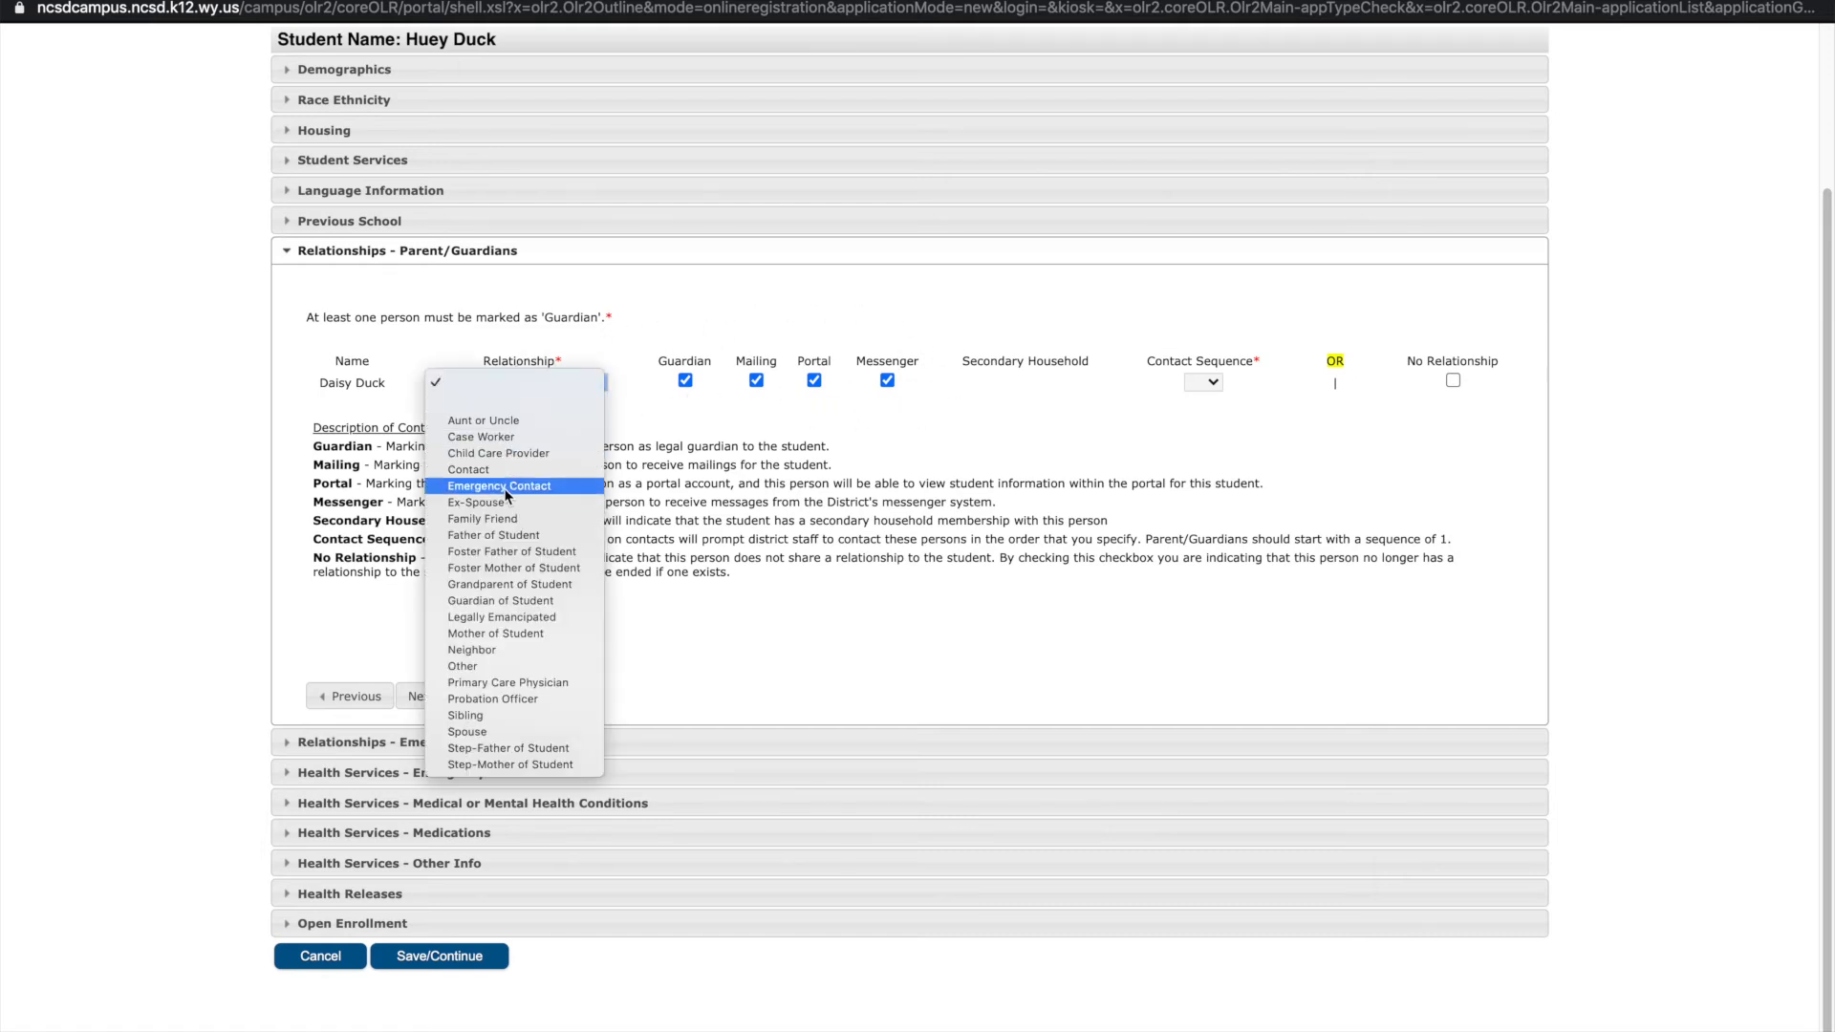
left_click(482, 634)
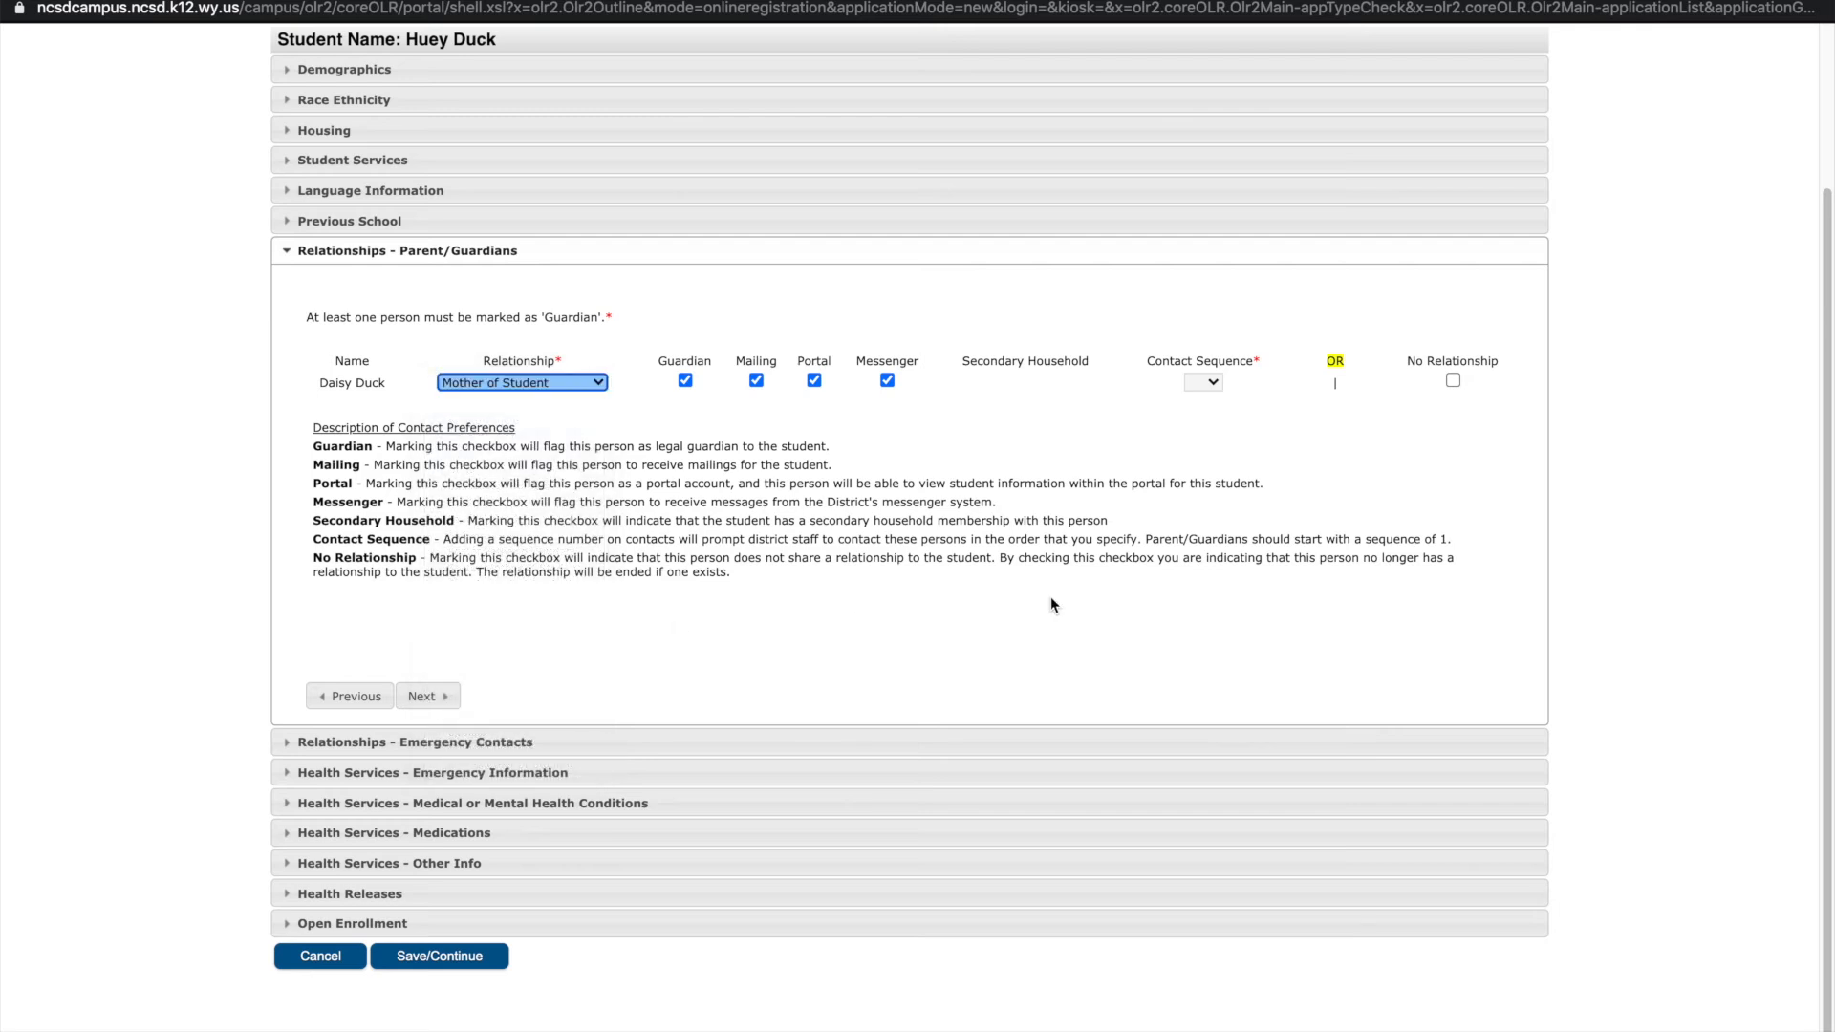
left_click(1212, 383)
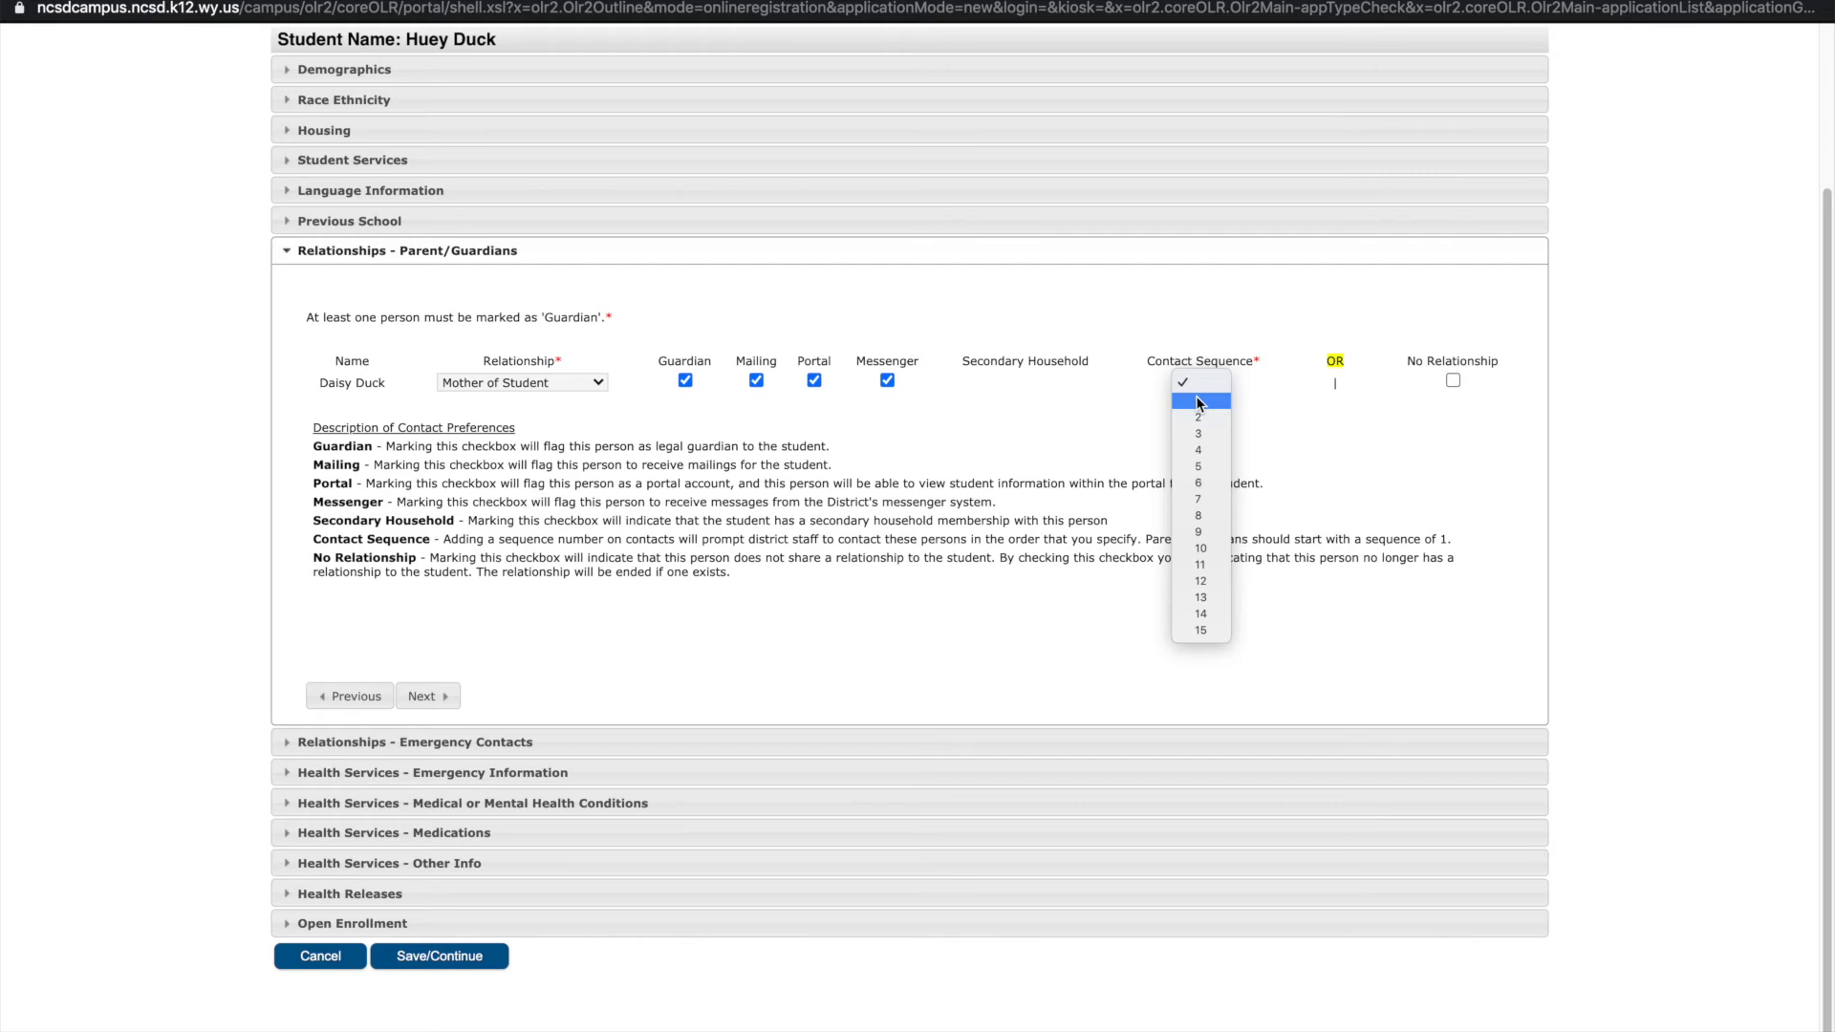
left_click(1197, 401)
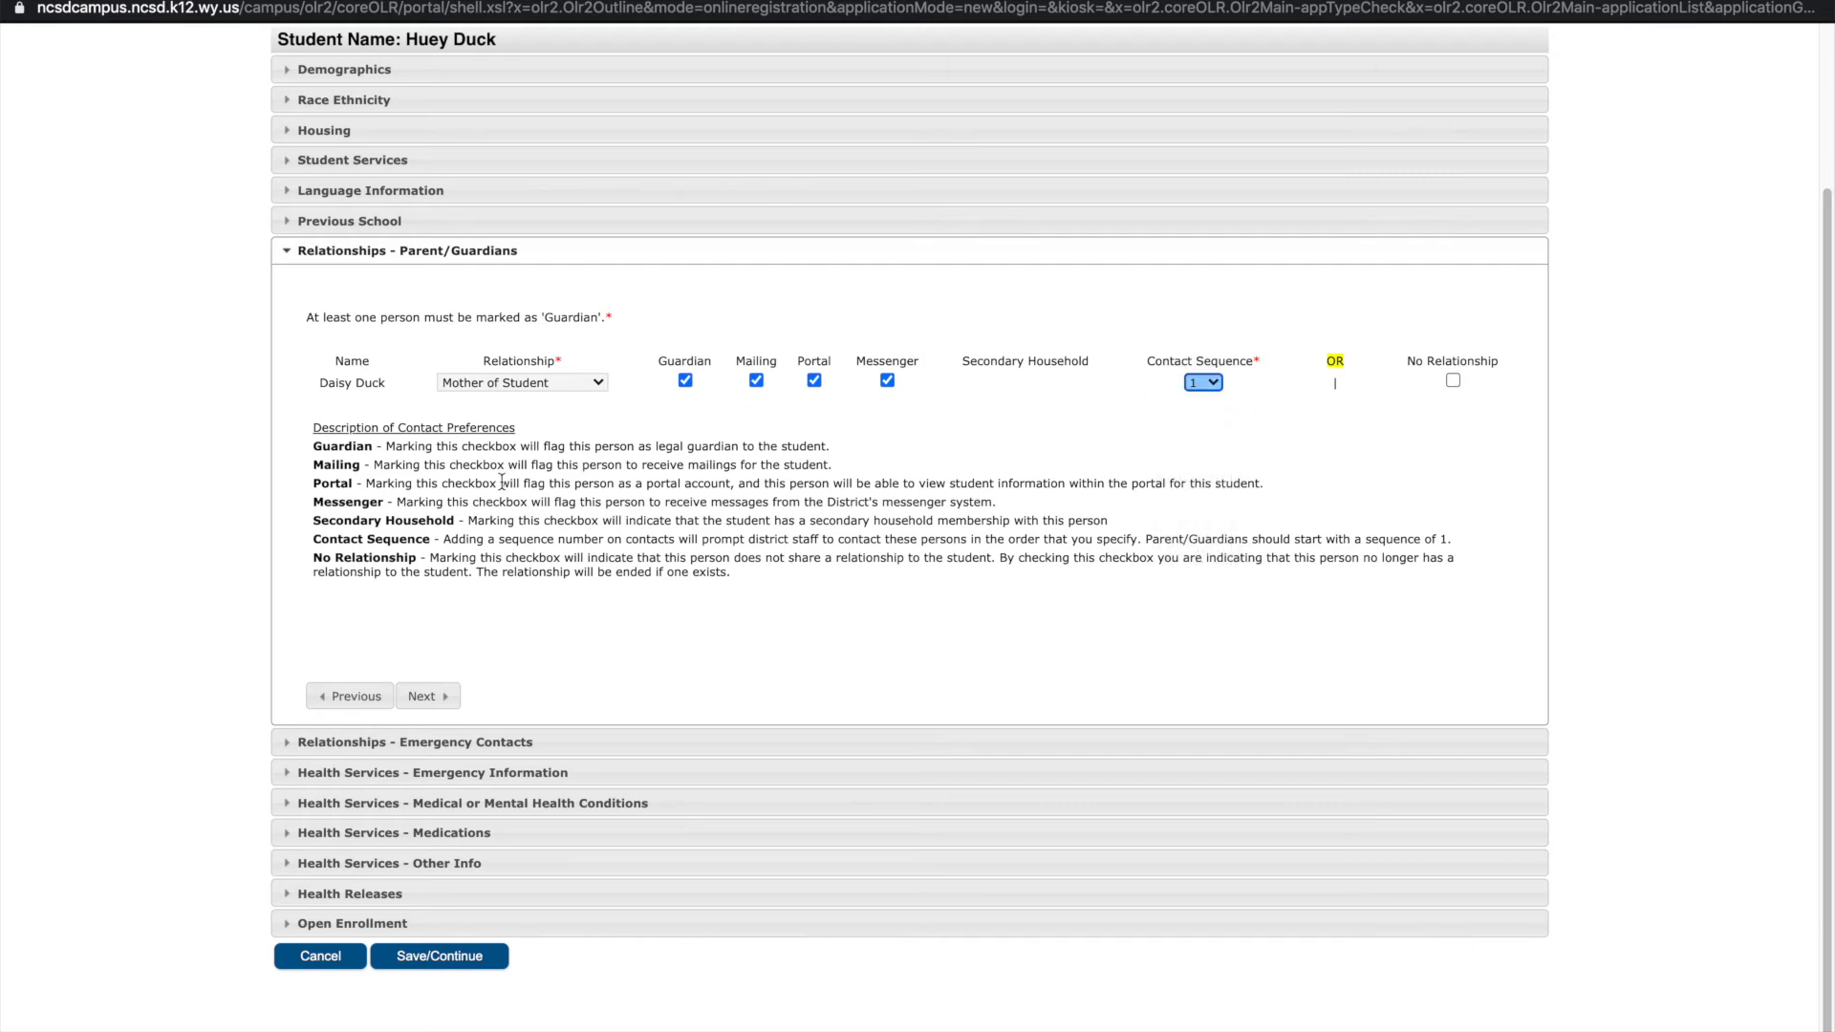
left_click(427, 697)
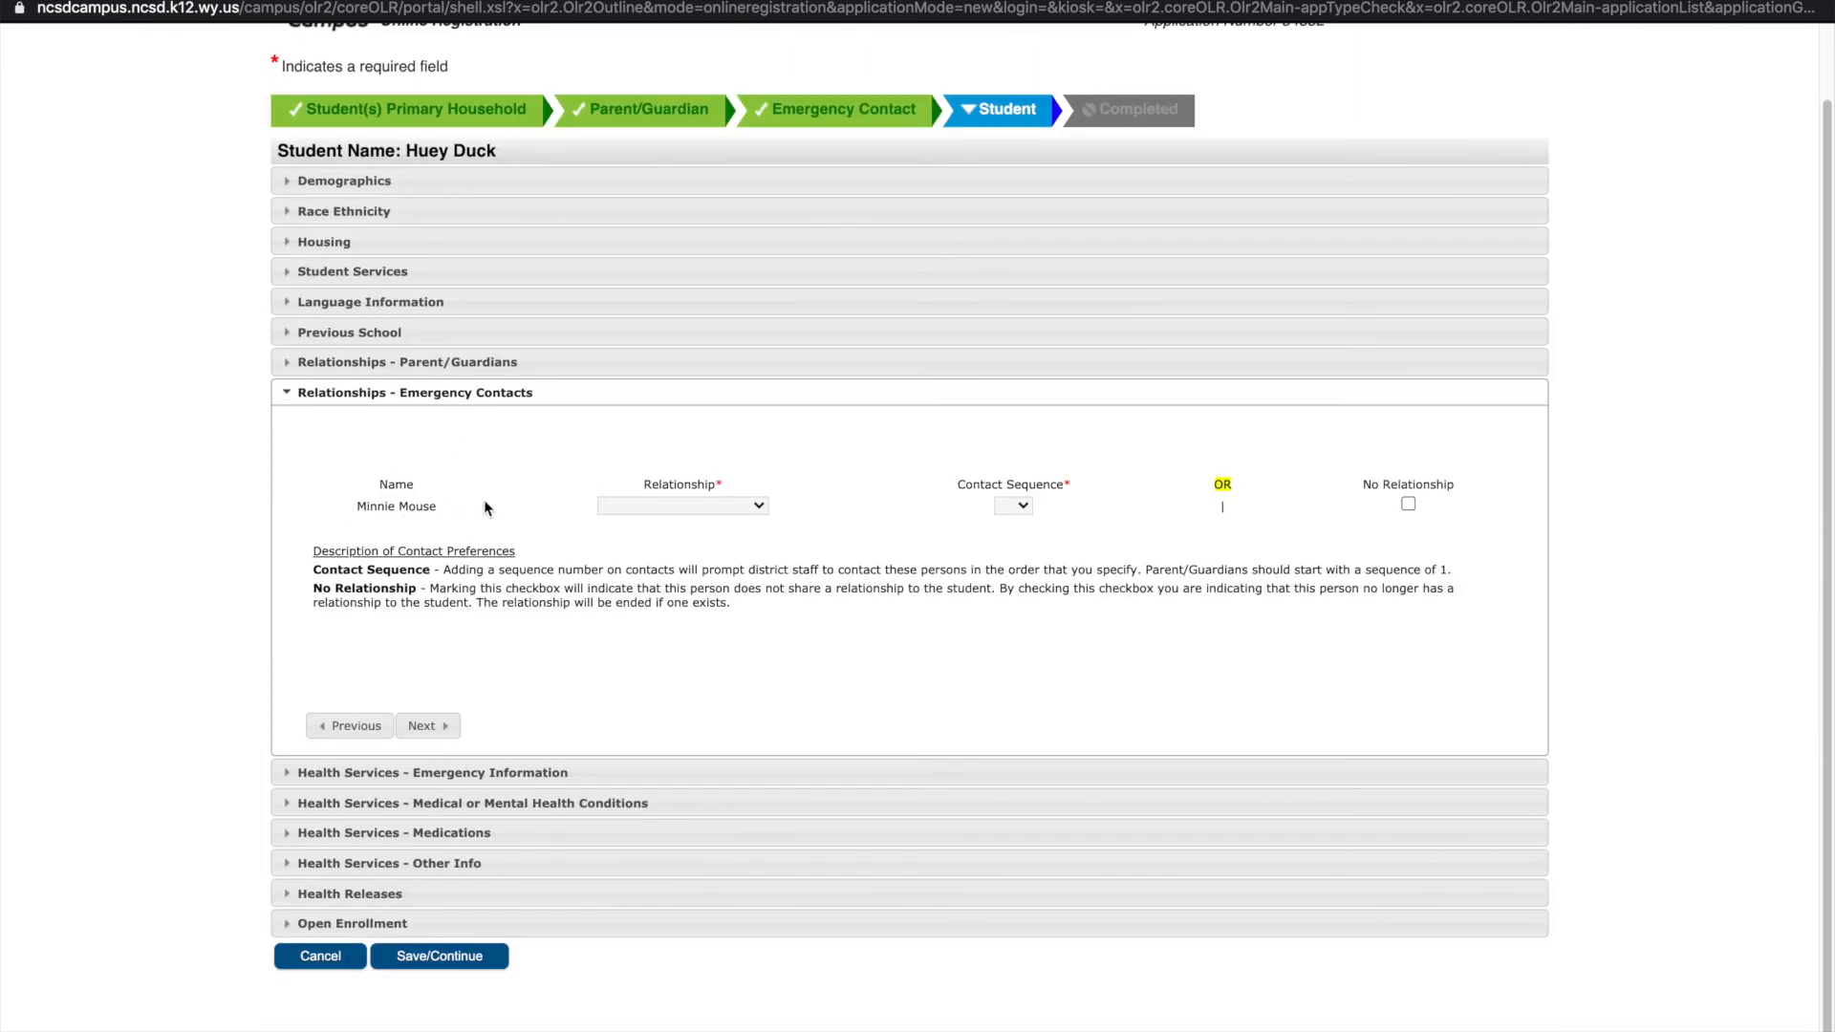
Record the emergency contact as a Neighbor with contact sequence 2
left_click(691, 505)
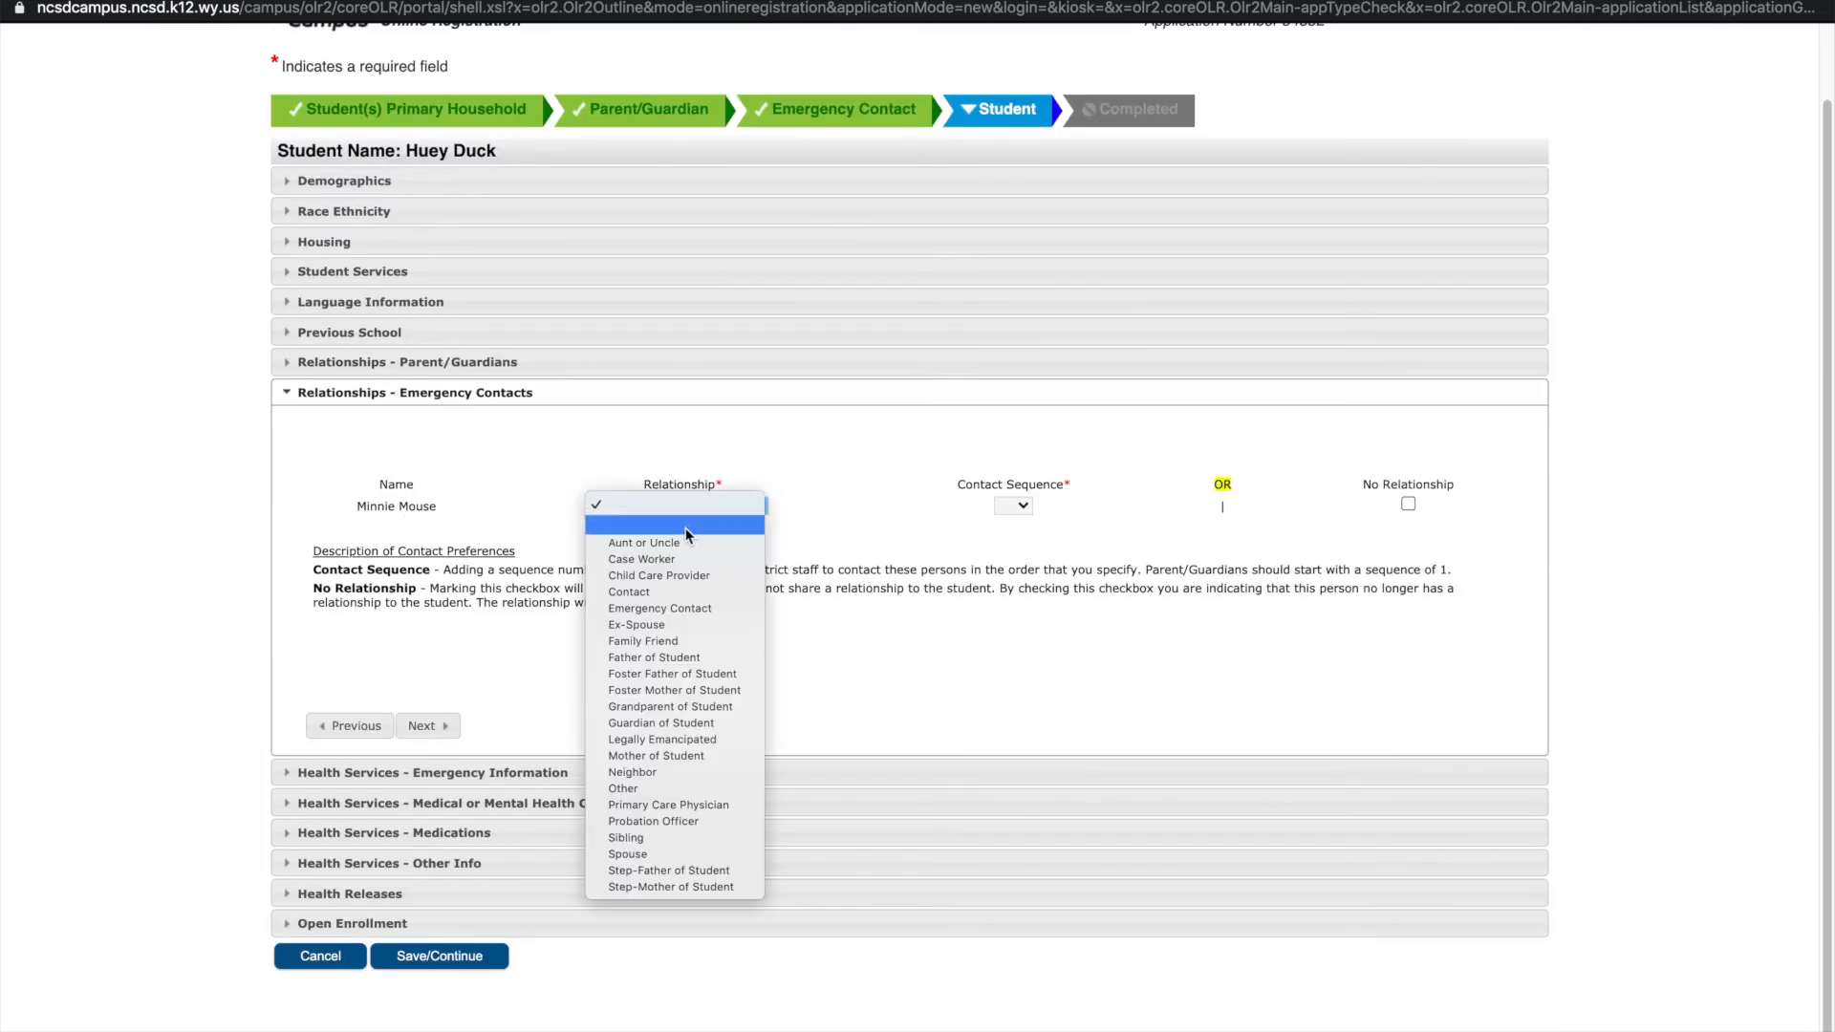
left_click(645, 782)
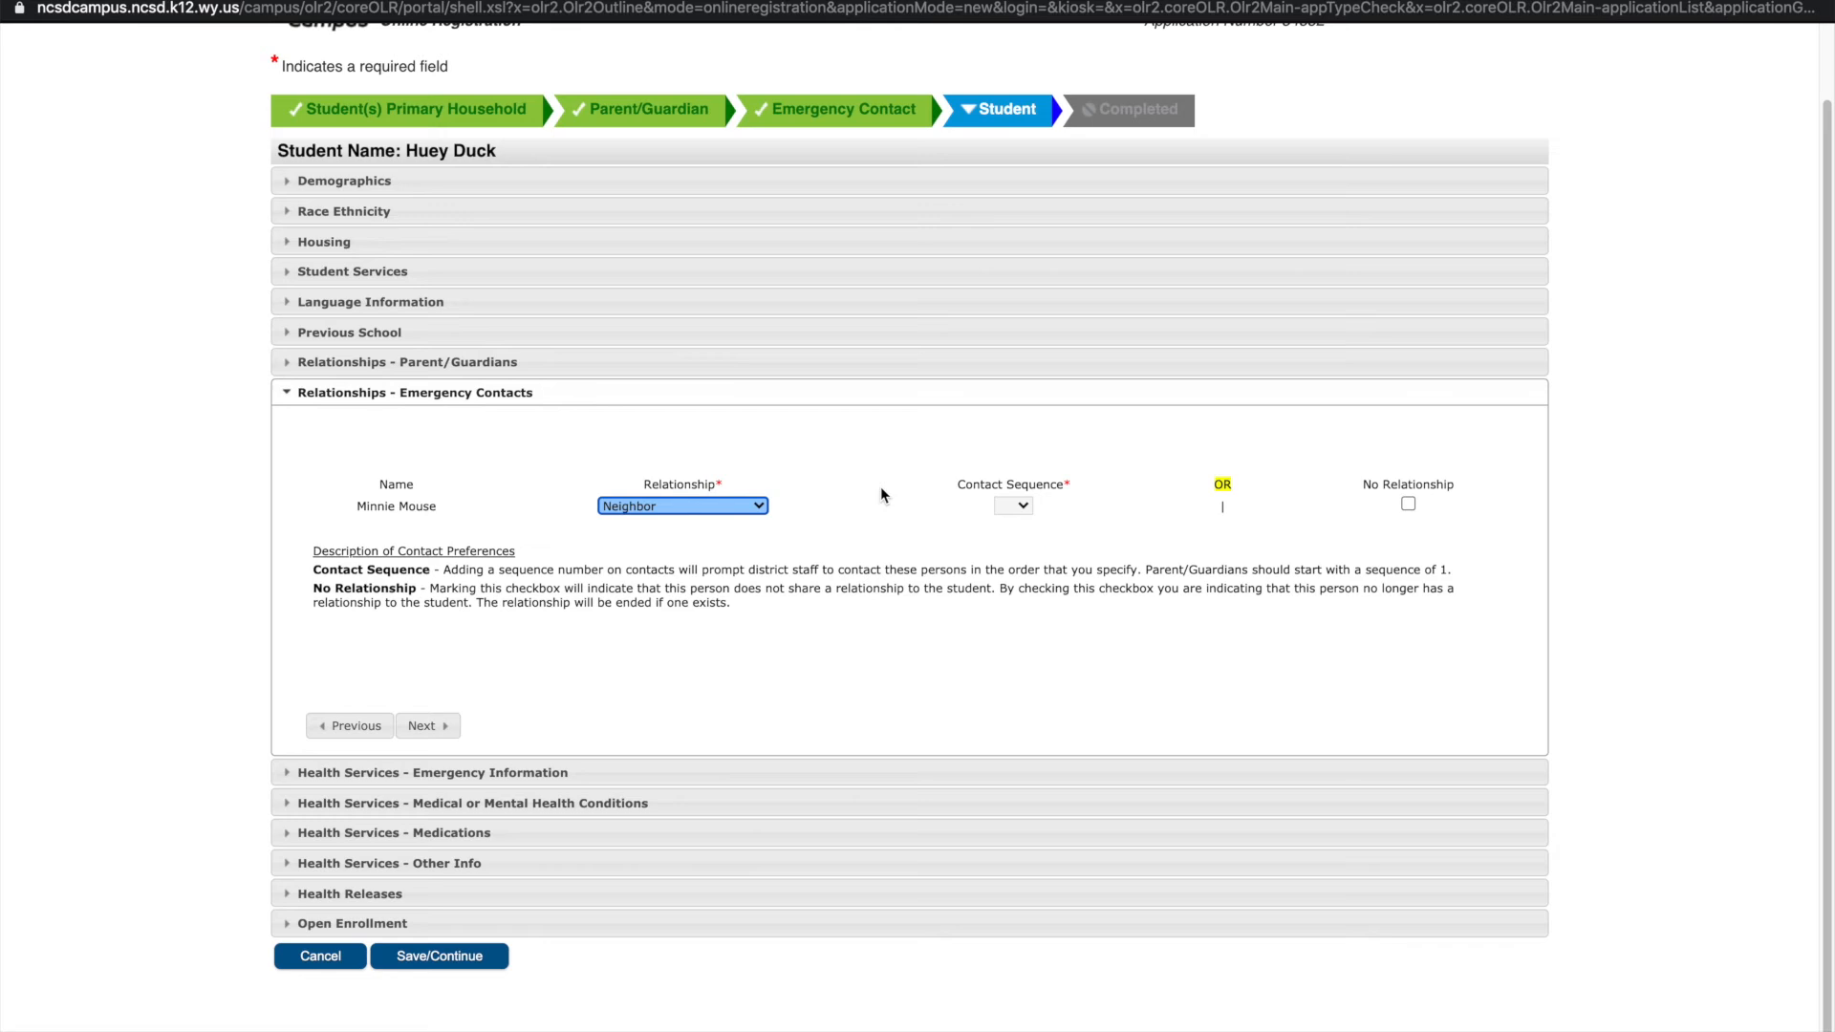
left_click(1013, 506)
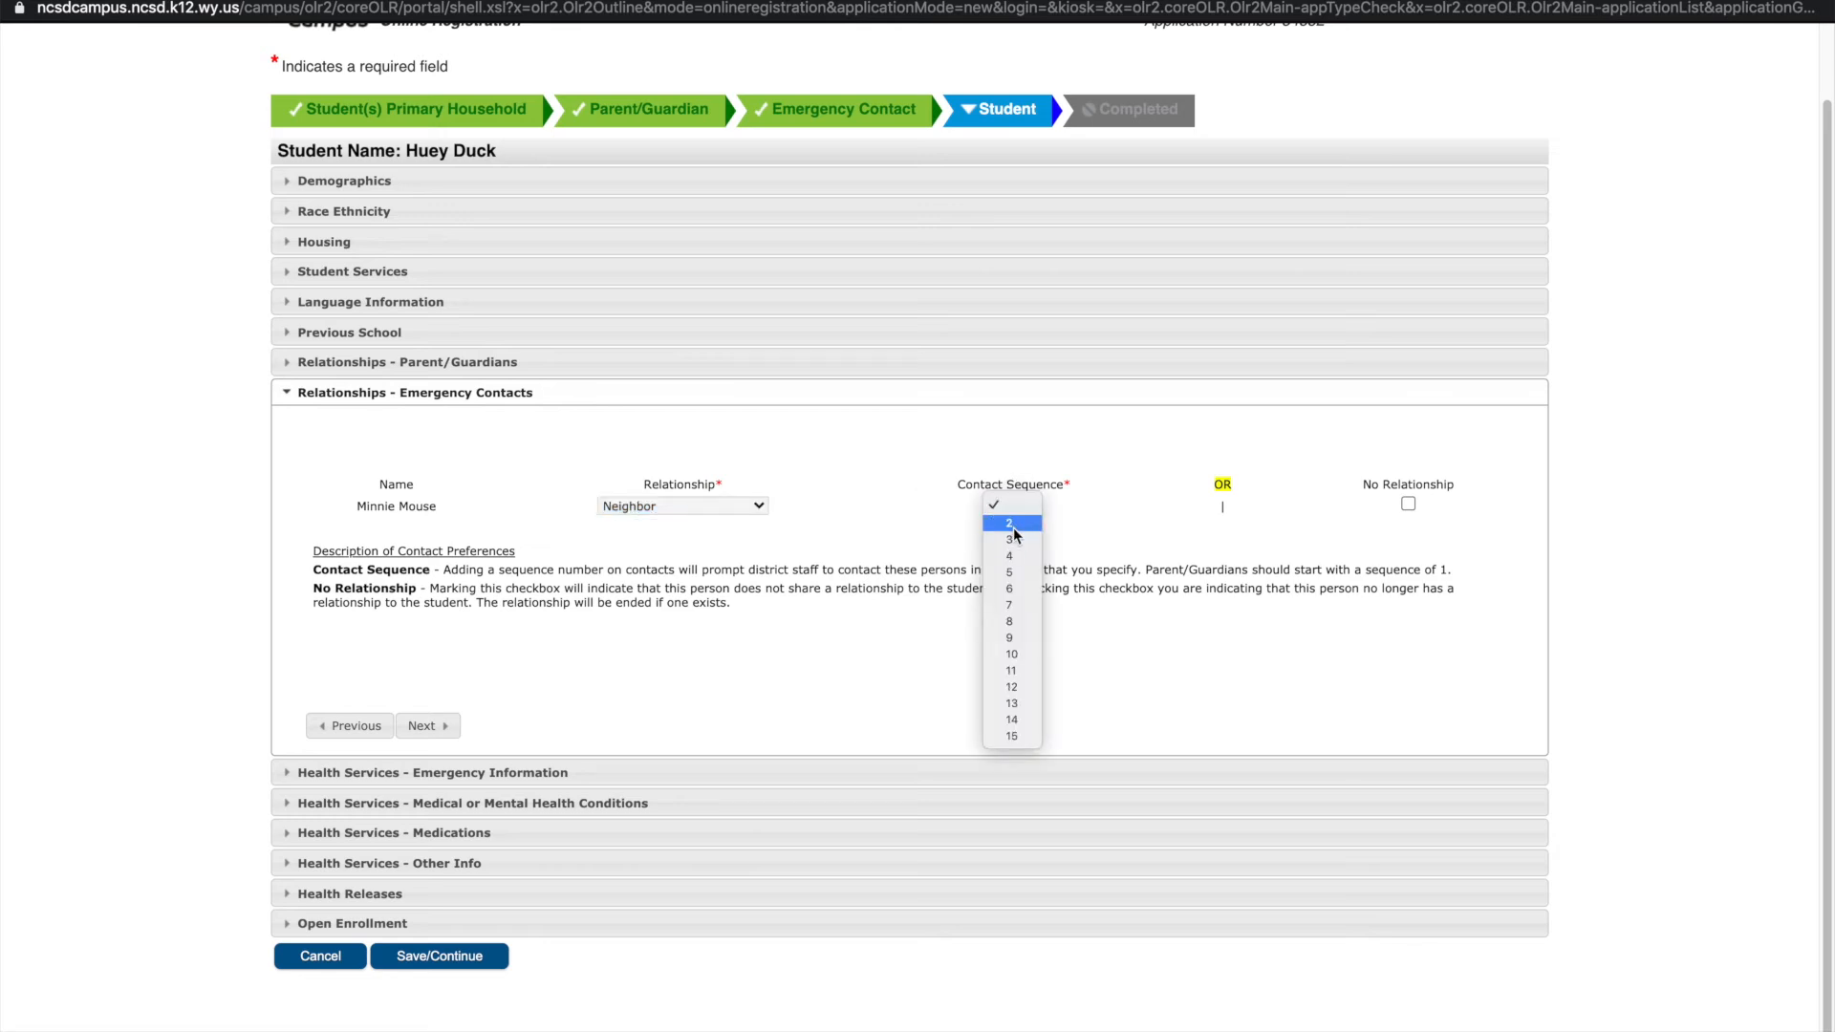
left_click(1011, 553)
left_click(425, 726)
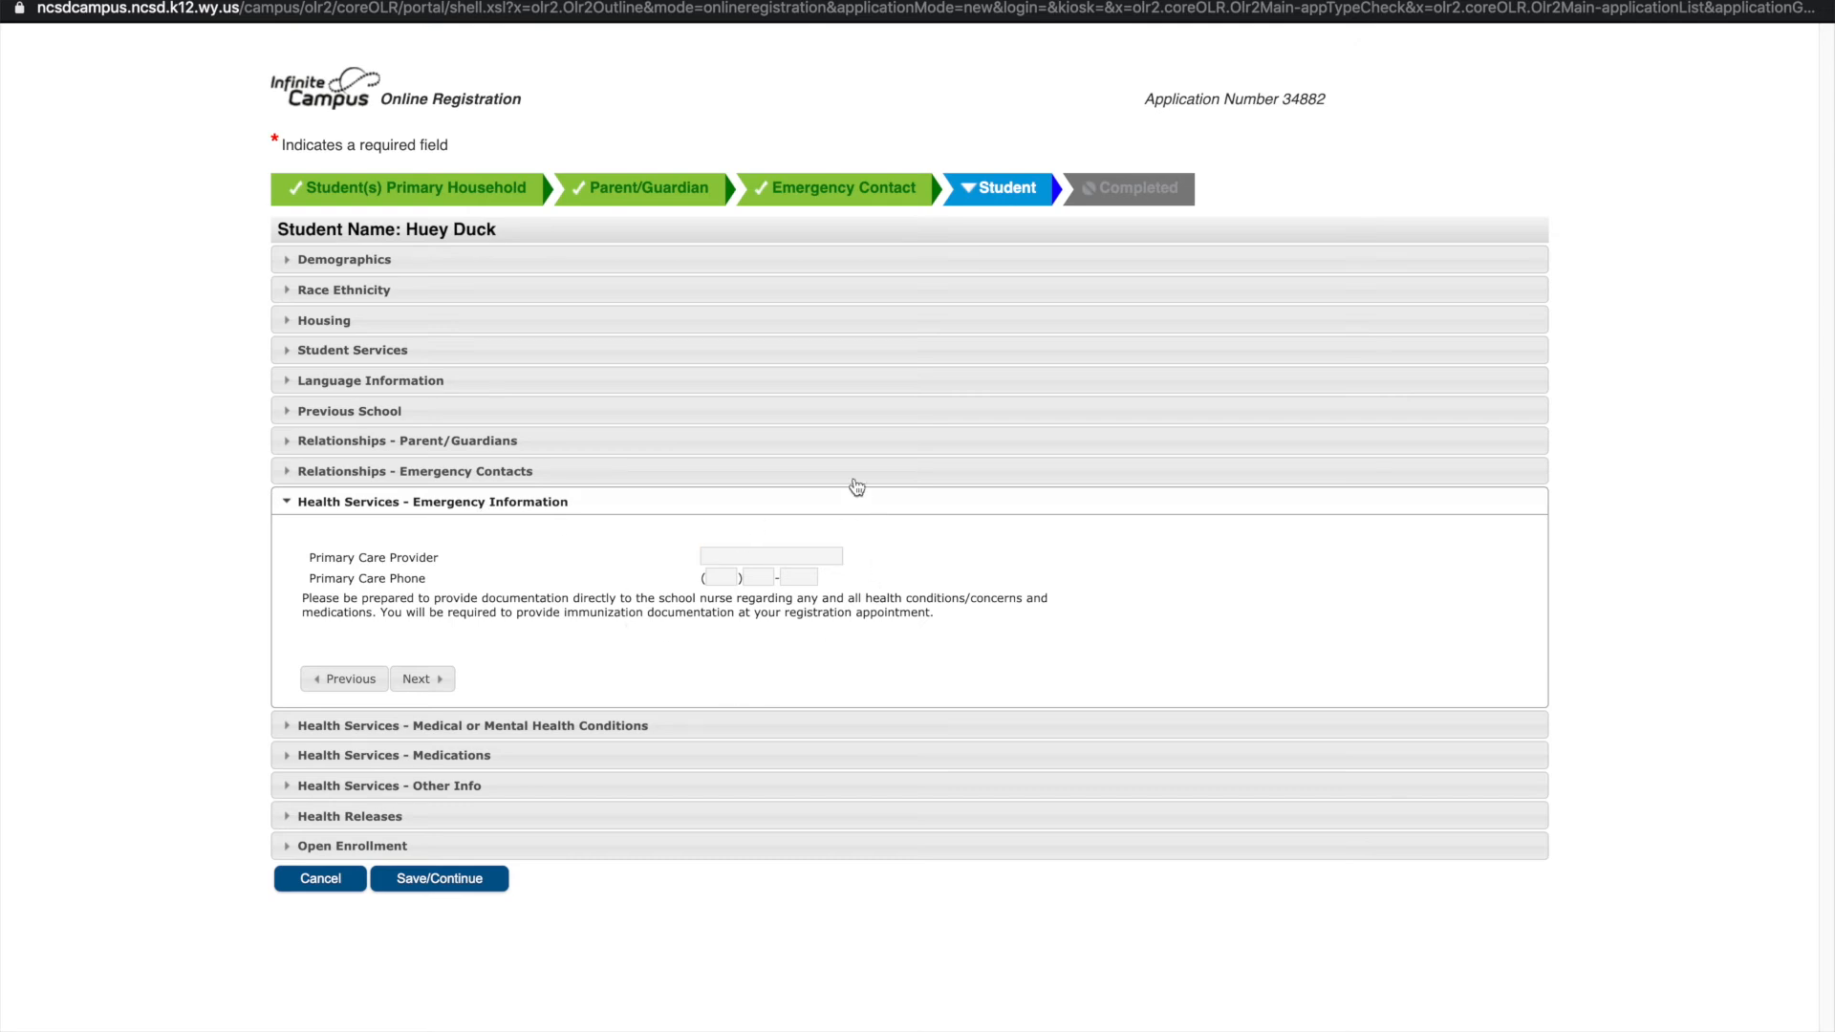
Discard an empty condition row and tick 'No medical or mental health conditions'
left_click(418, 680)
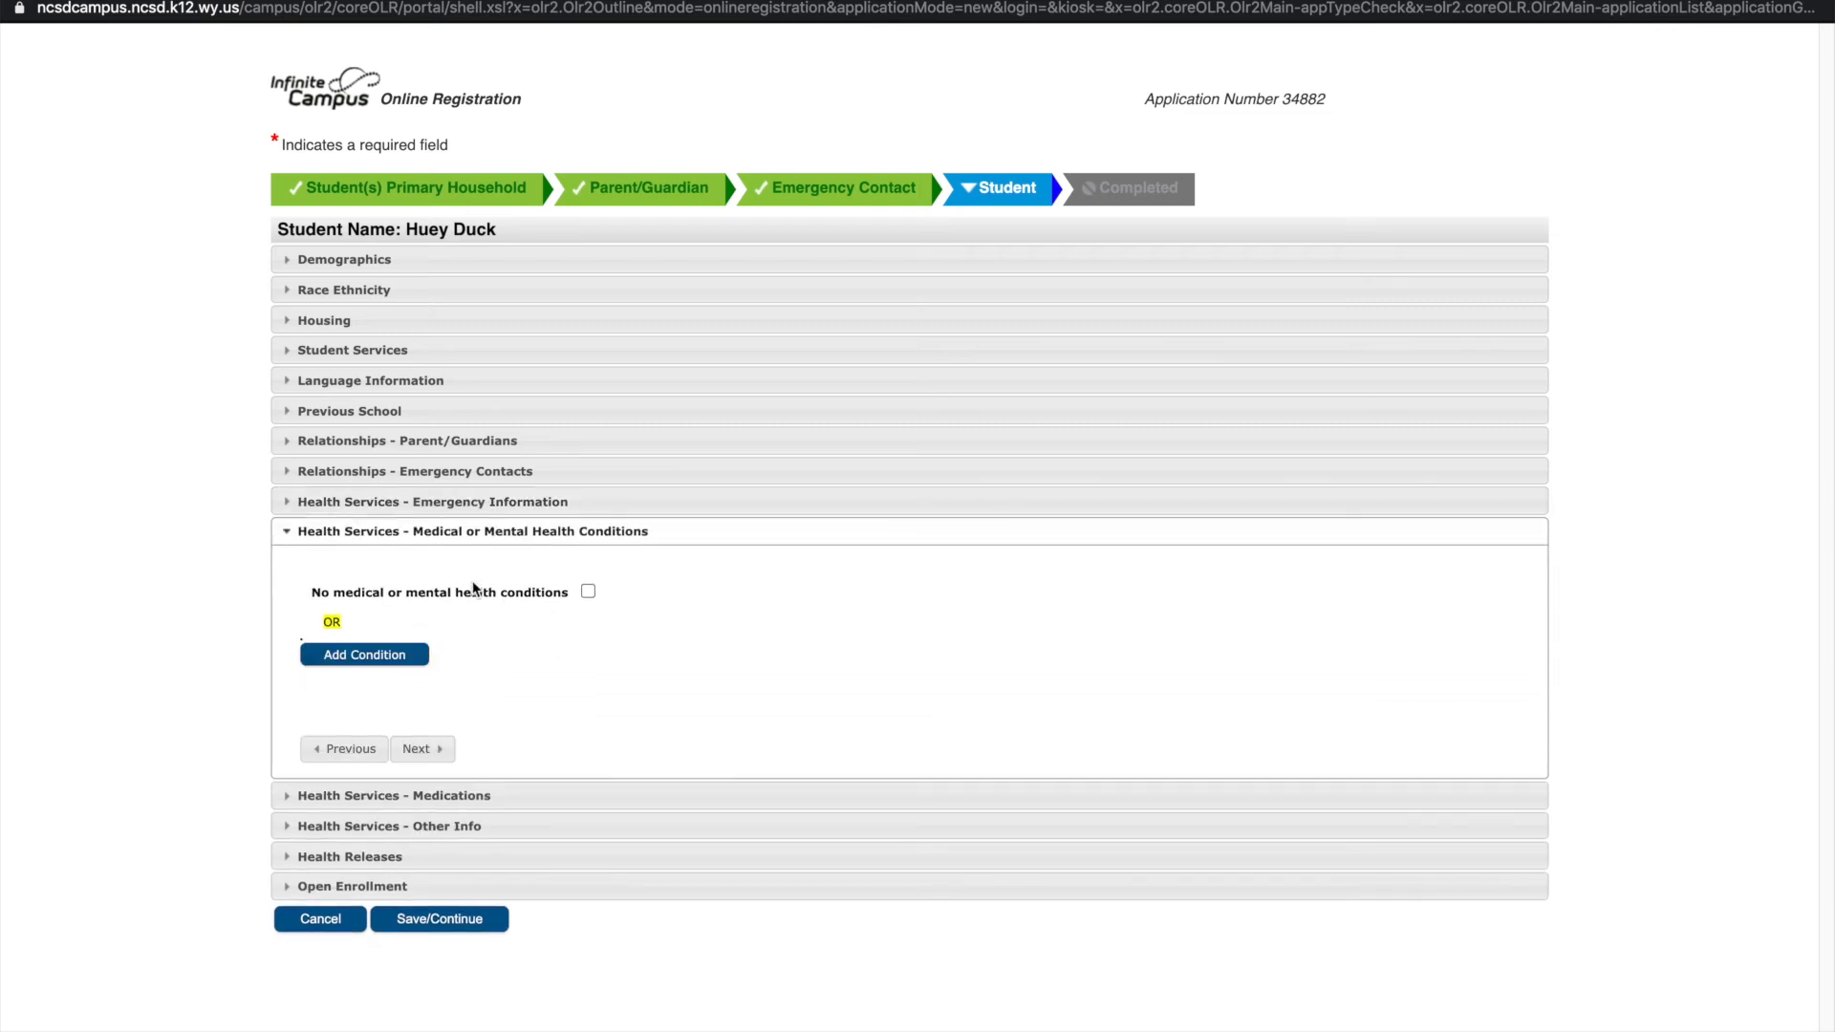
left_click(346, 655)
left_click(382, 670)
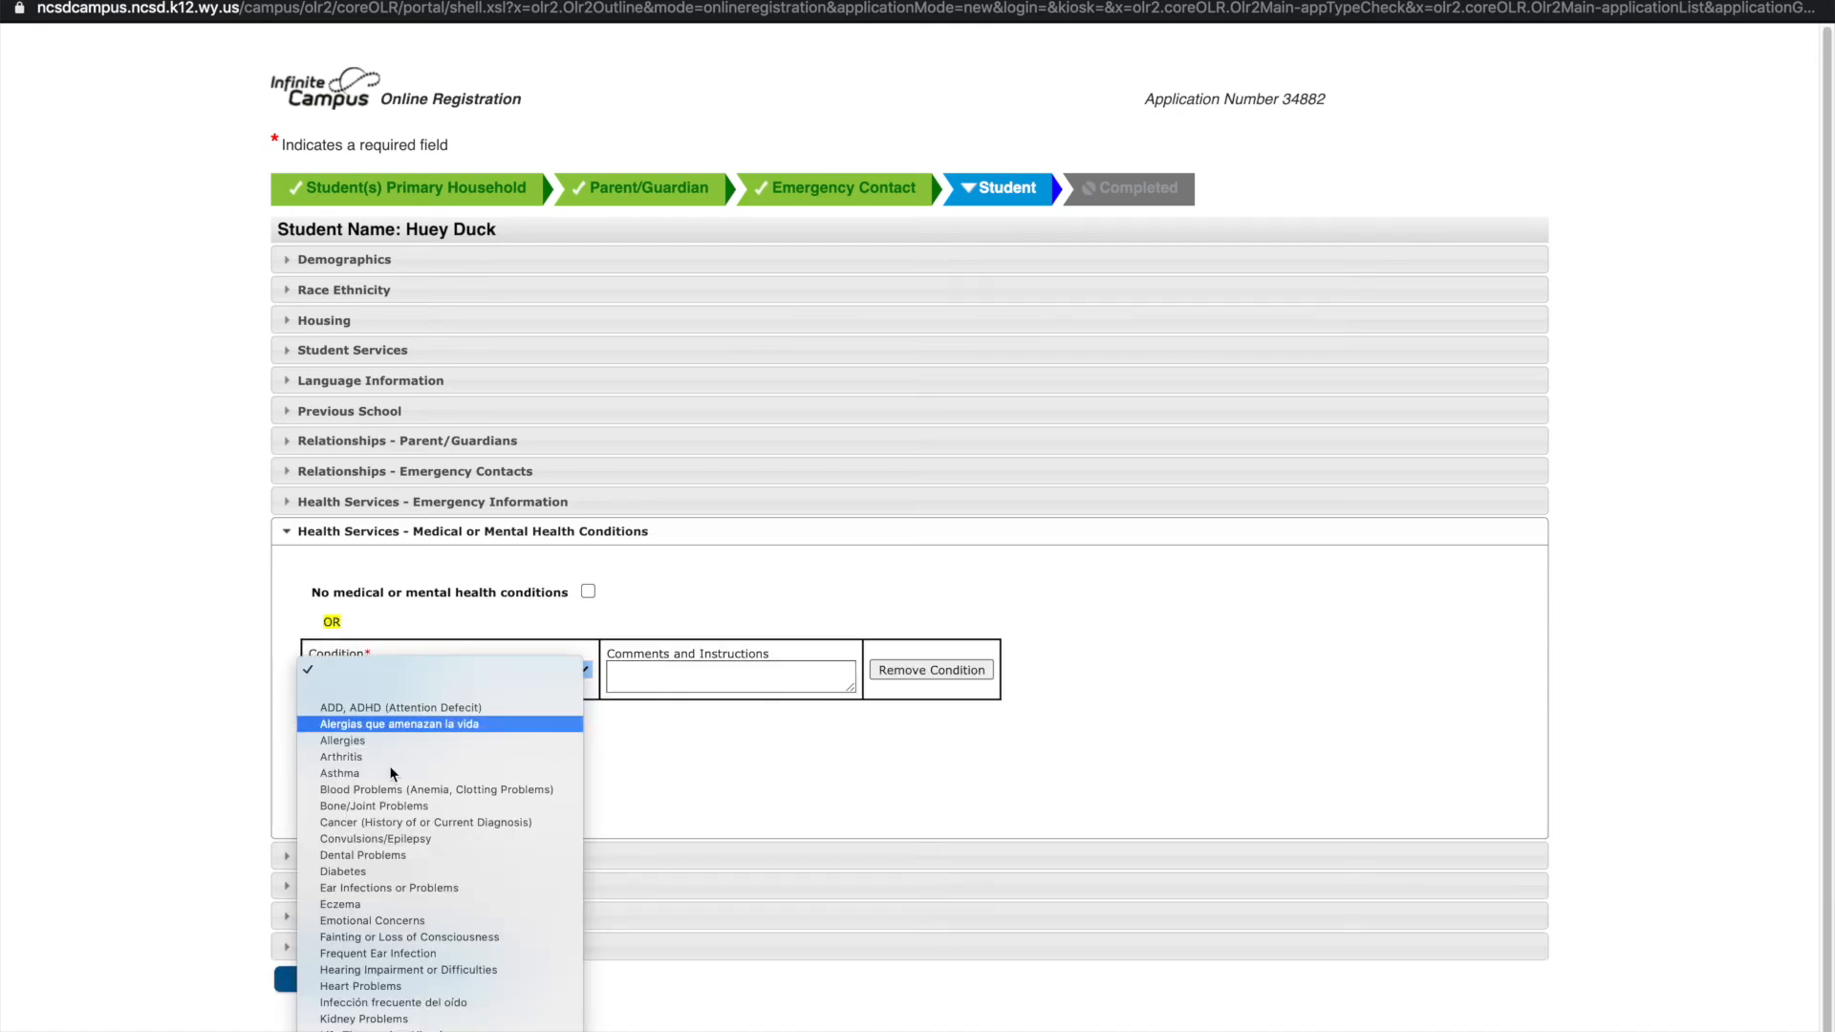
scroll(392, 717, "down", 2)
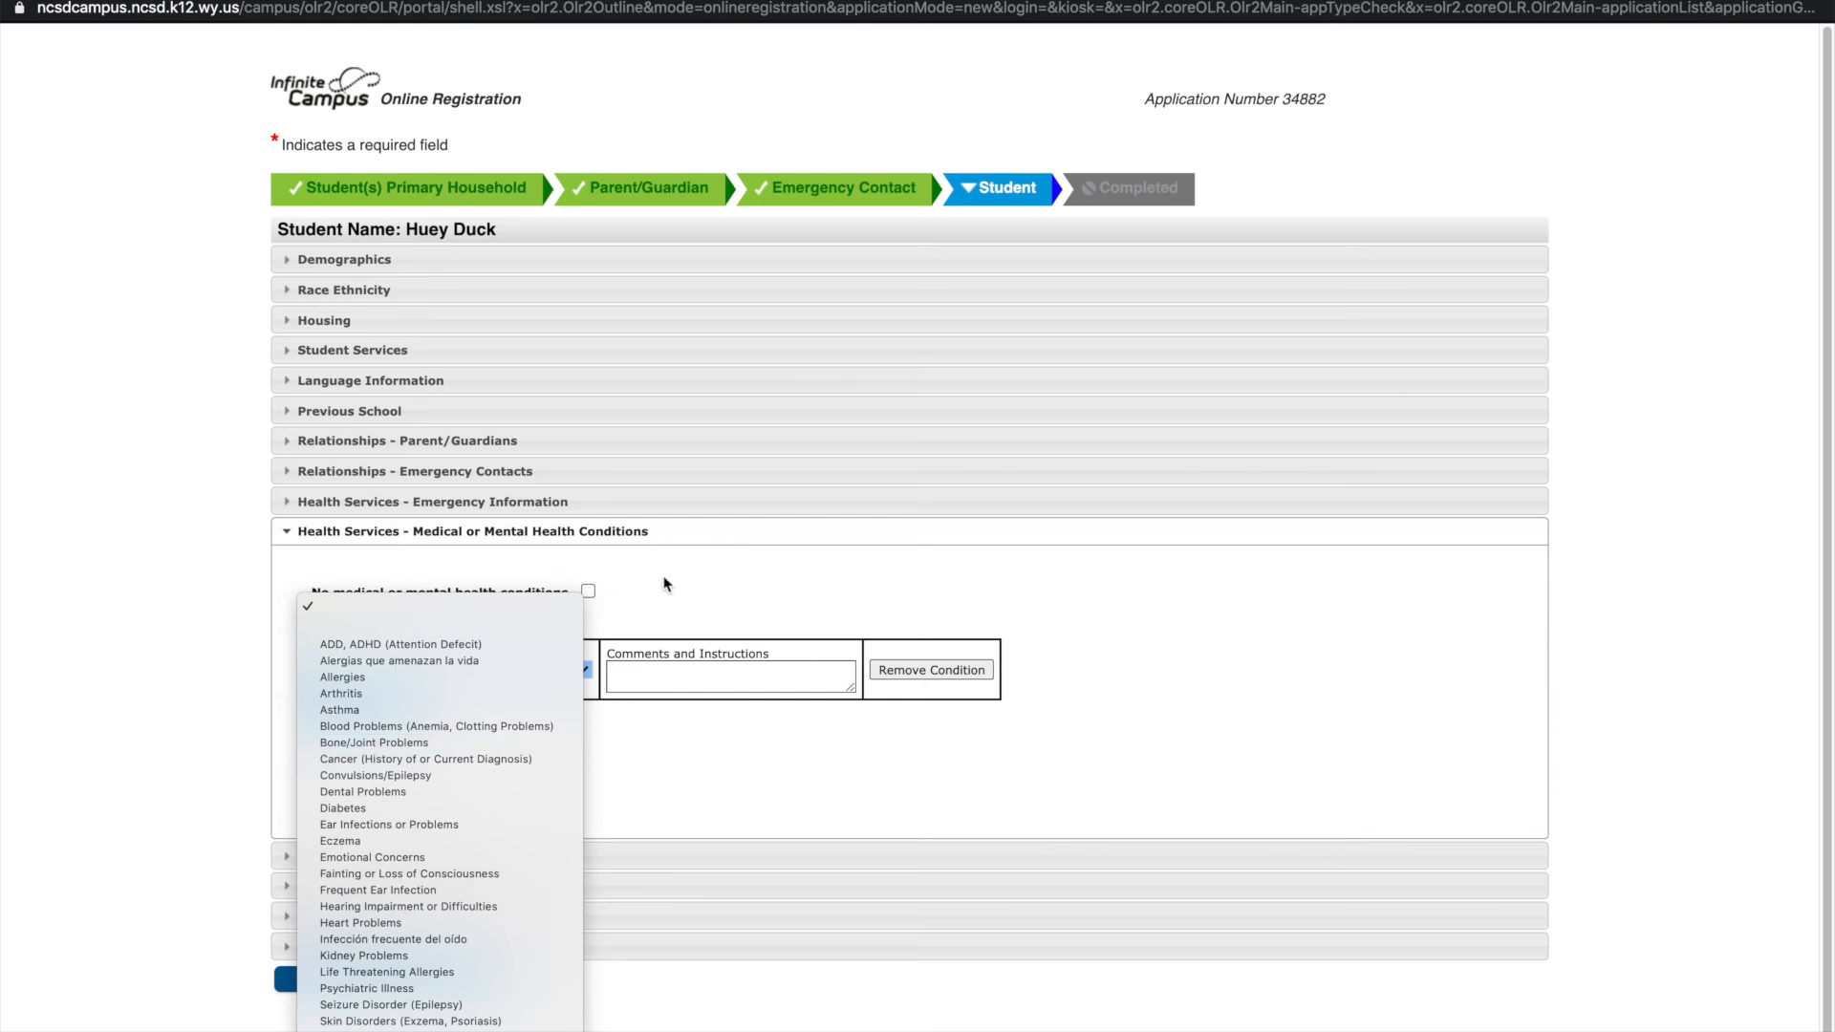
left_click(690, 583)
left_click(916, 672)
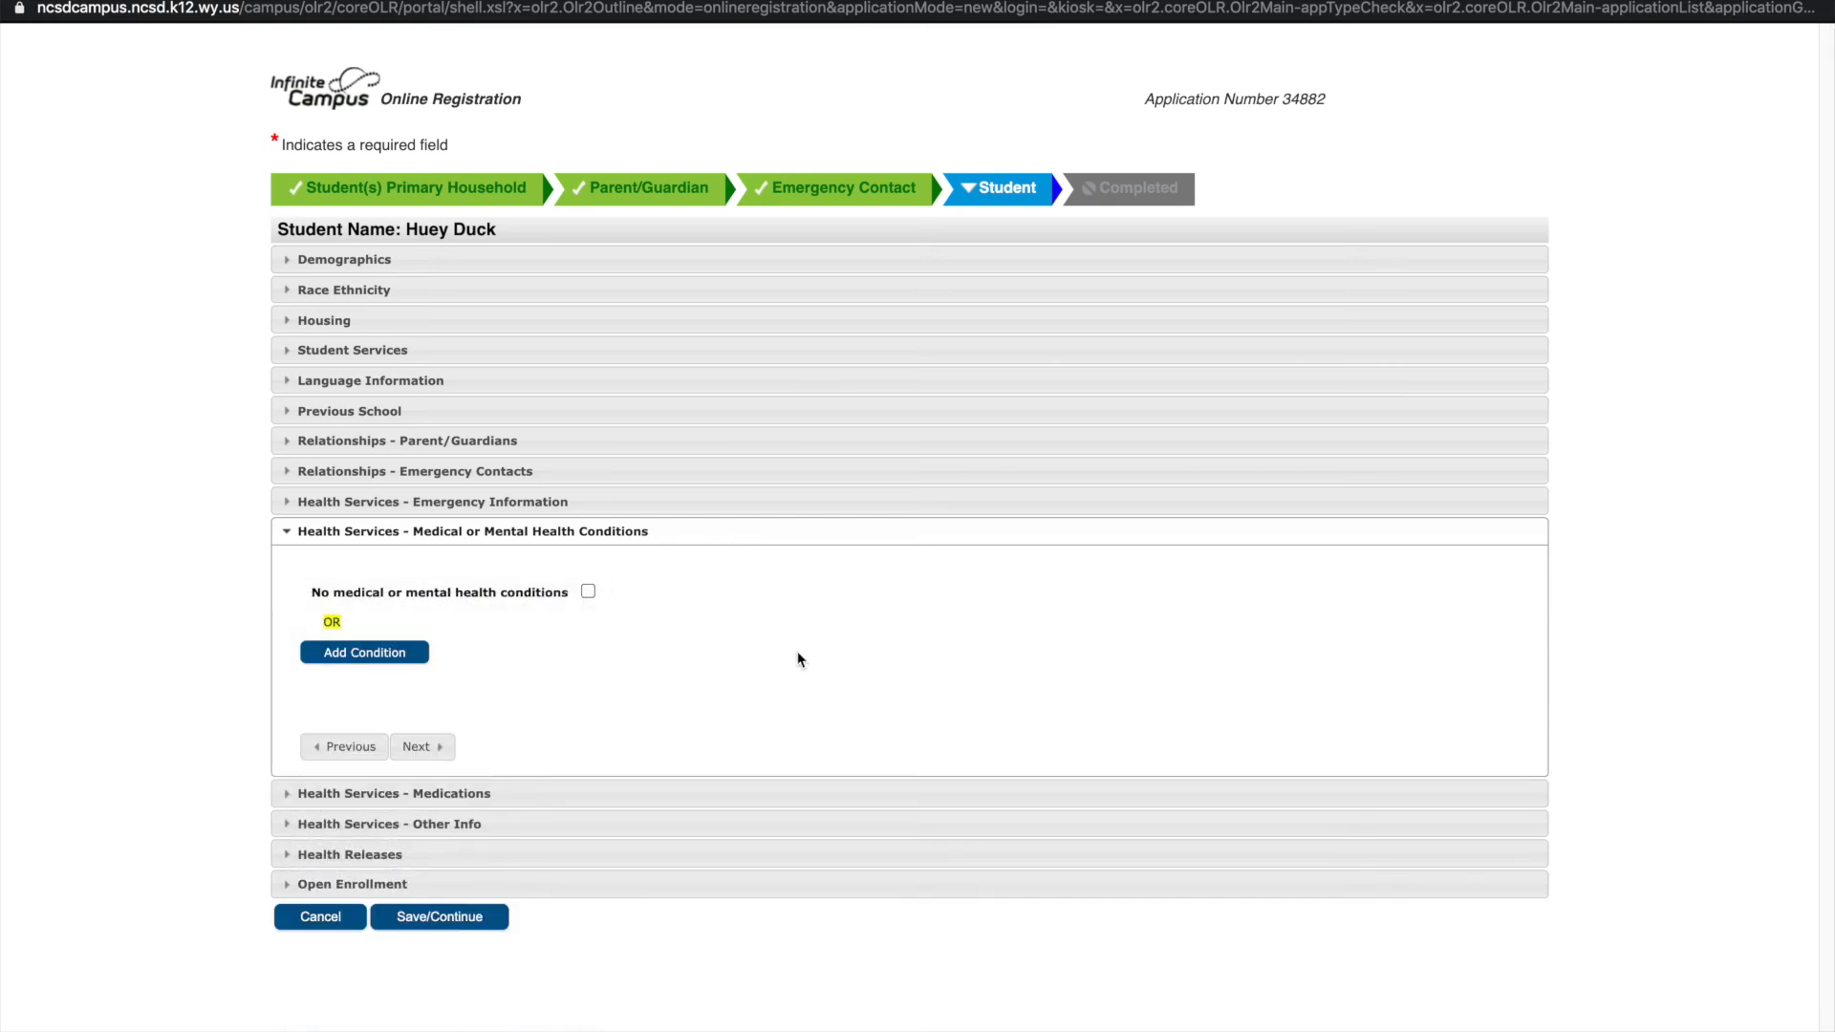
left_click(588, 592)
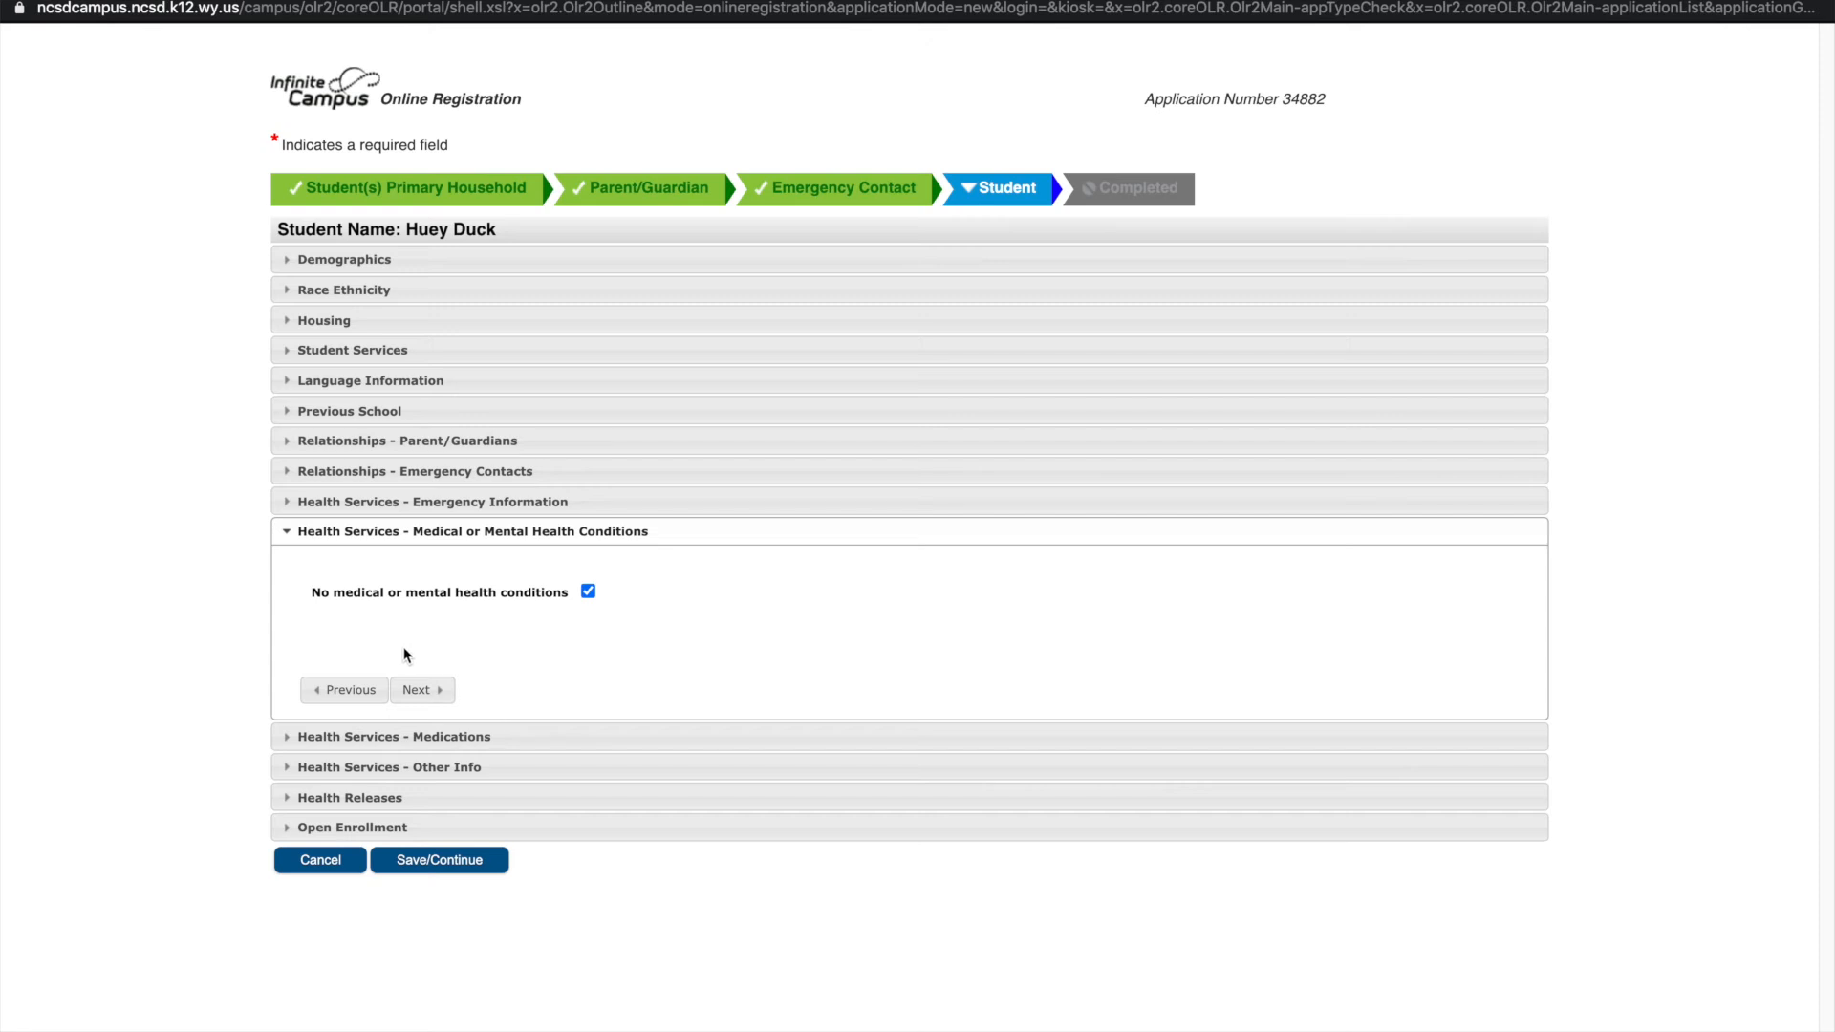
left_click(423, 690)
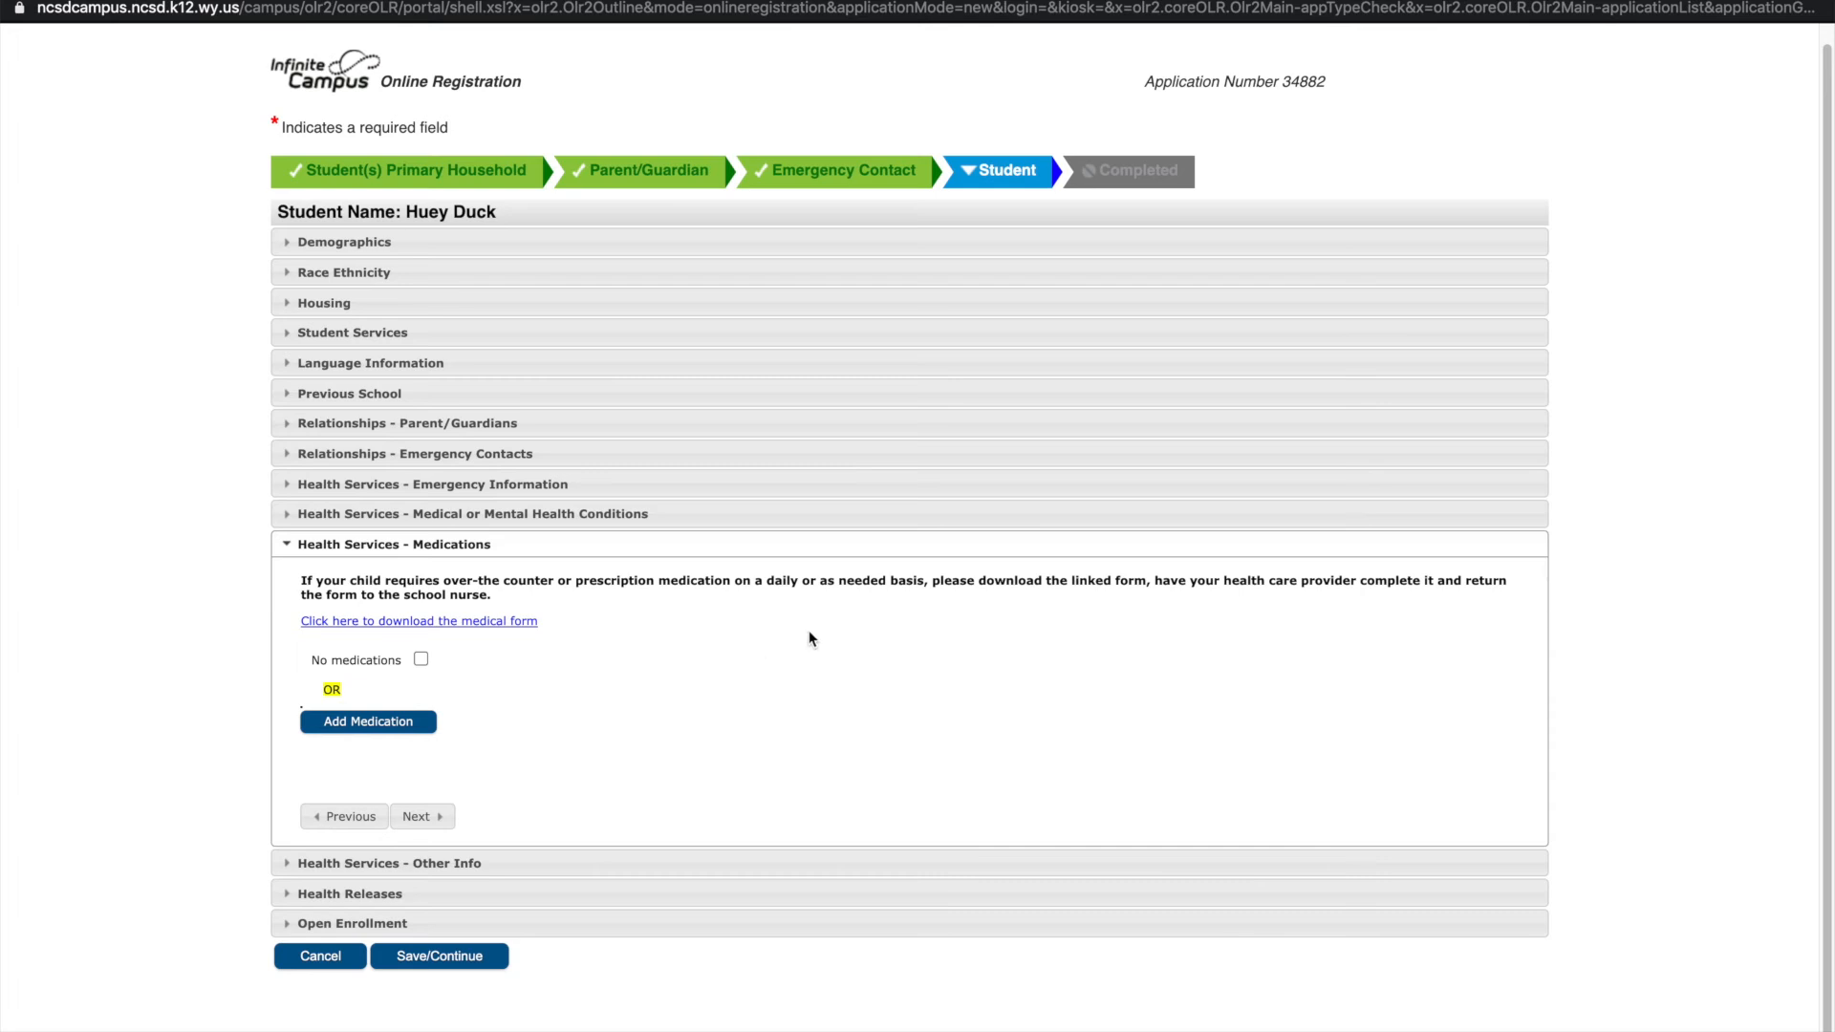
View the downloadable medical request form, then return to the registration window
left_click(450, 626)
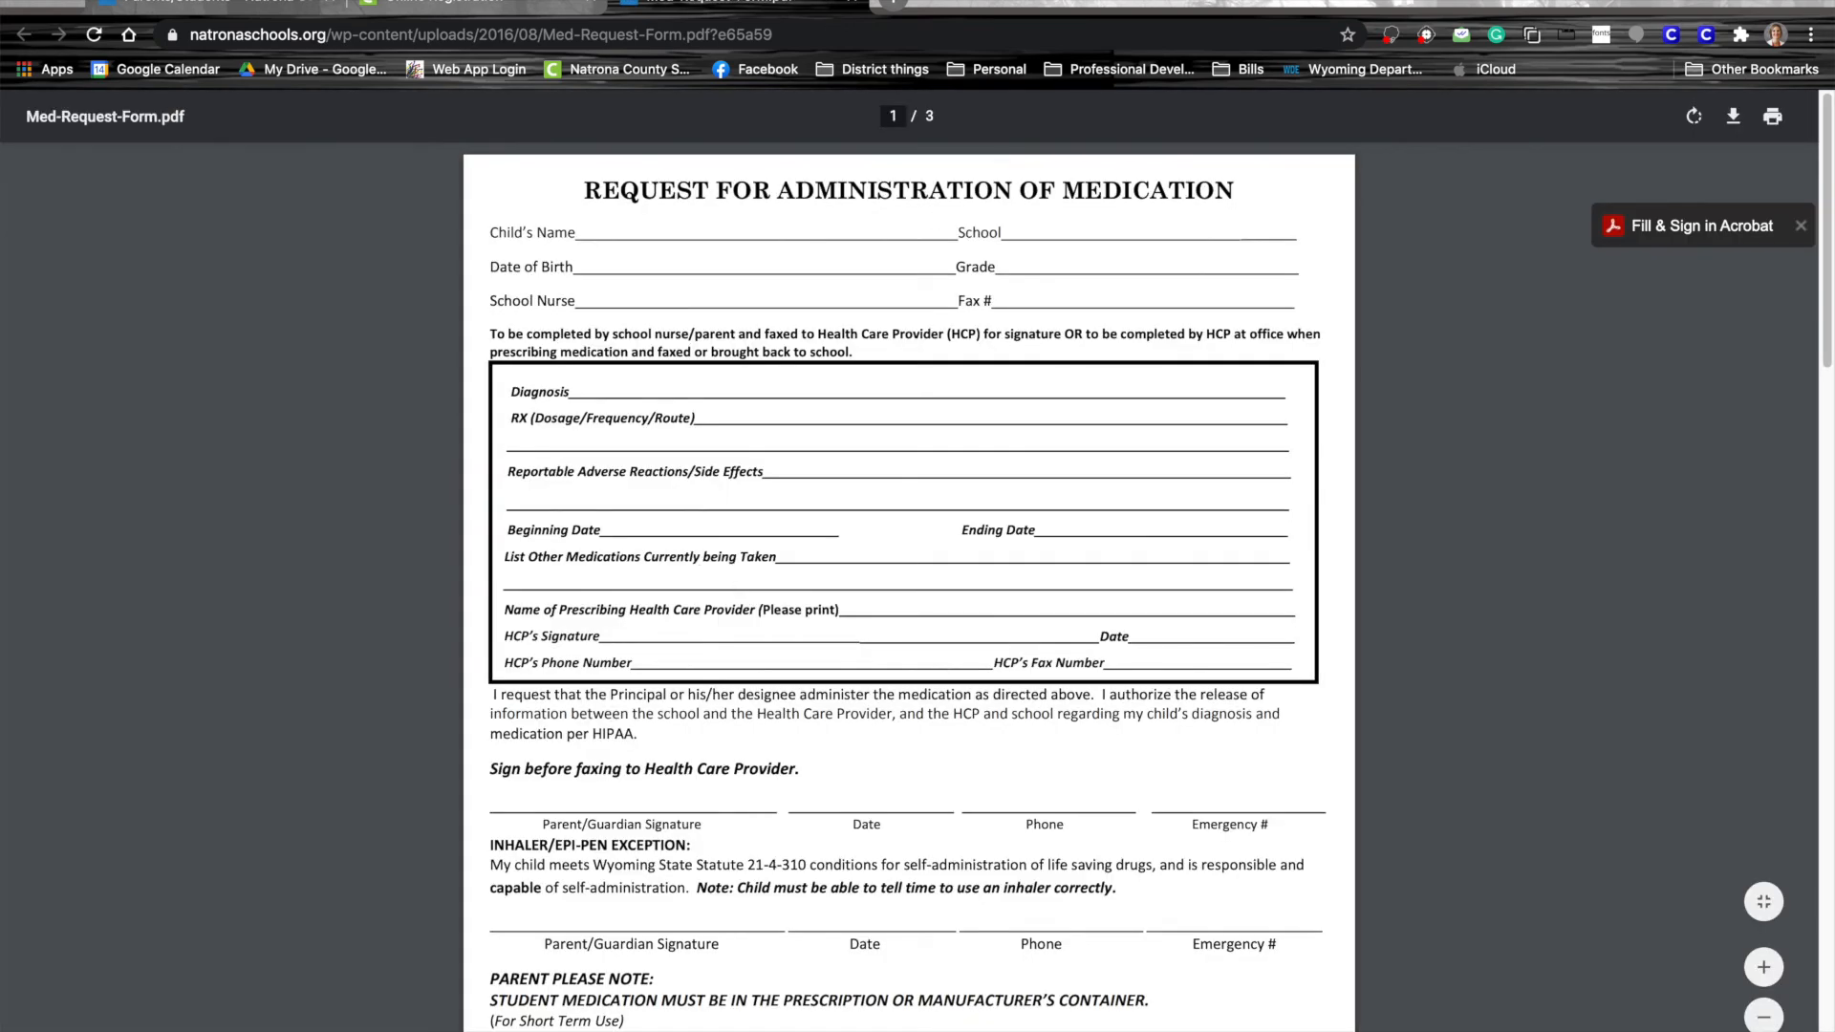
left_click(854, 2)
left_click(521, 2)
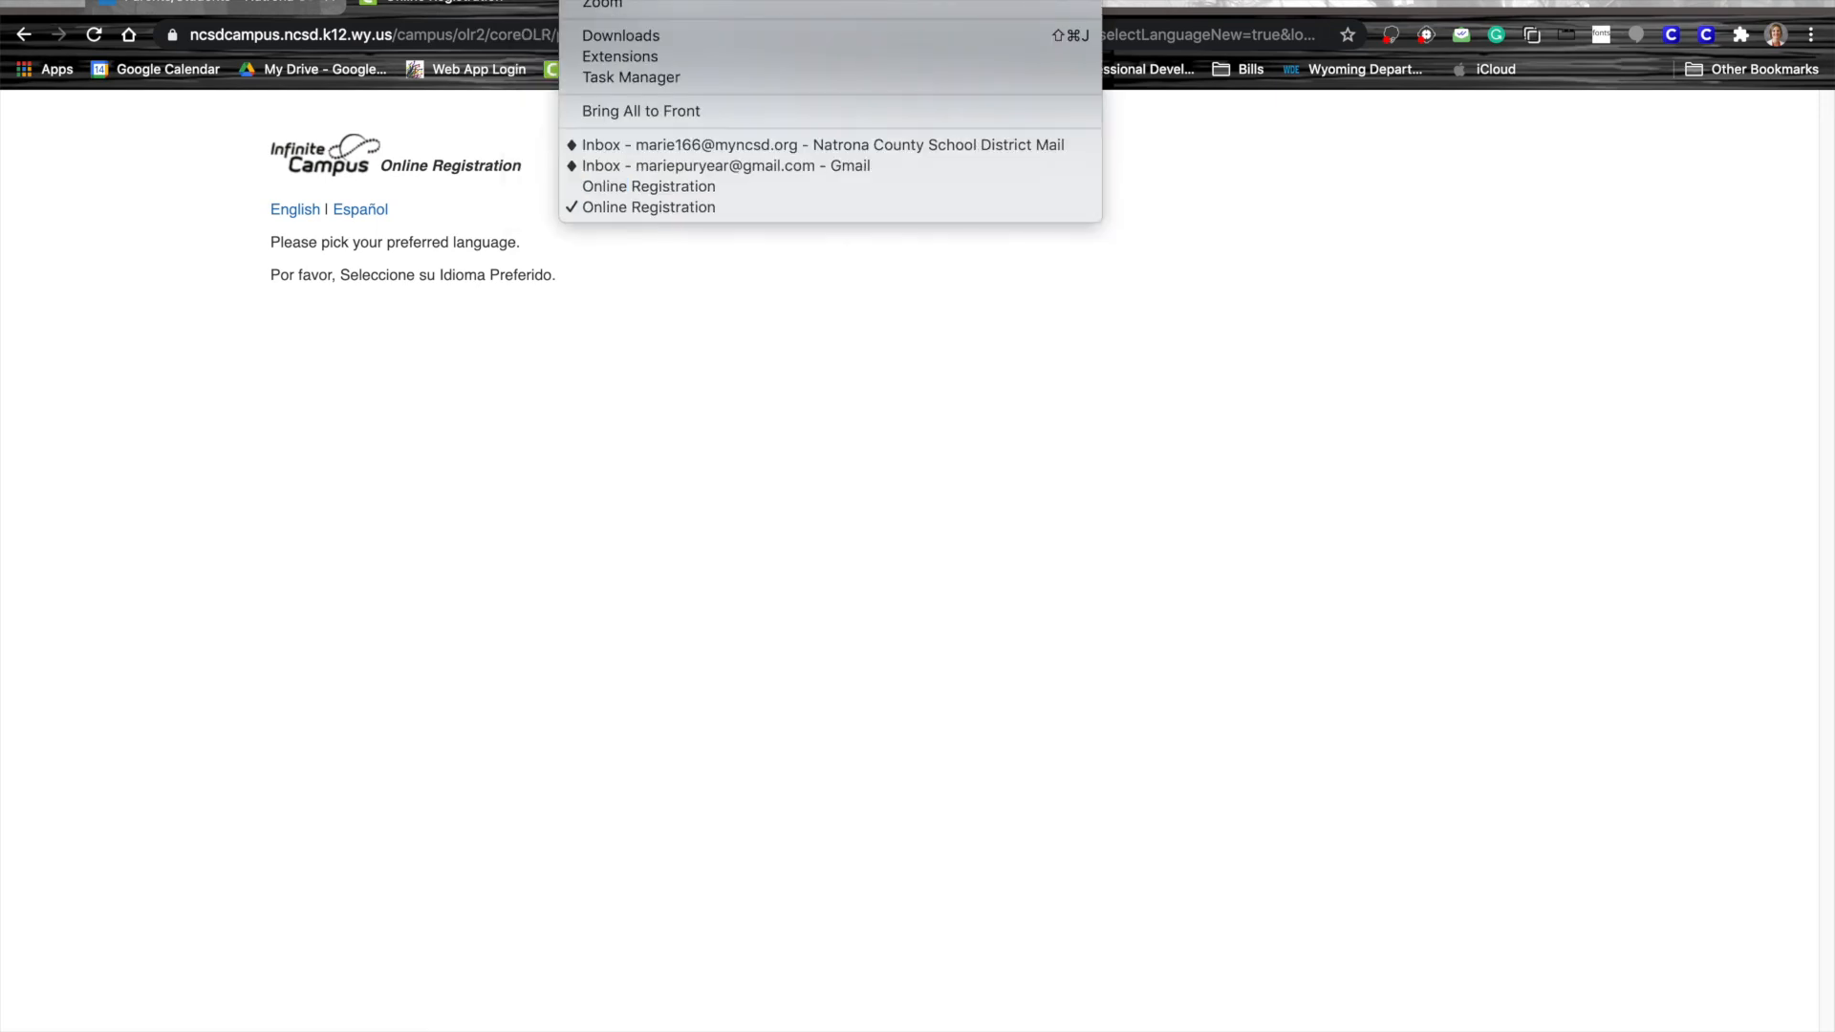
left_click(623, 206)
left_click(592, 2)
left_click(598, 185)
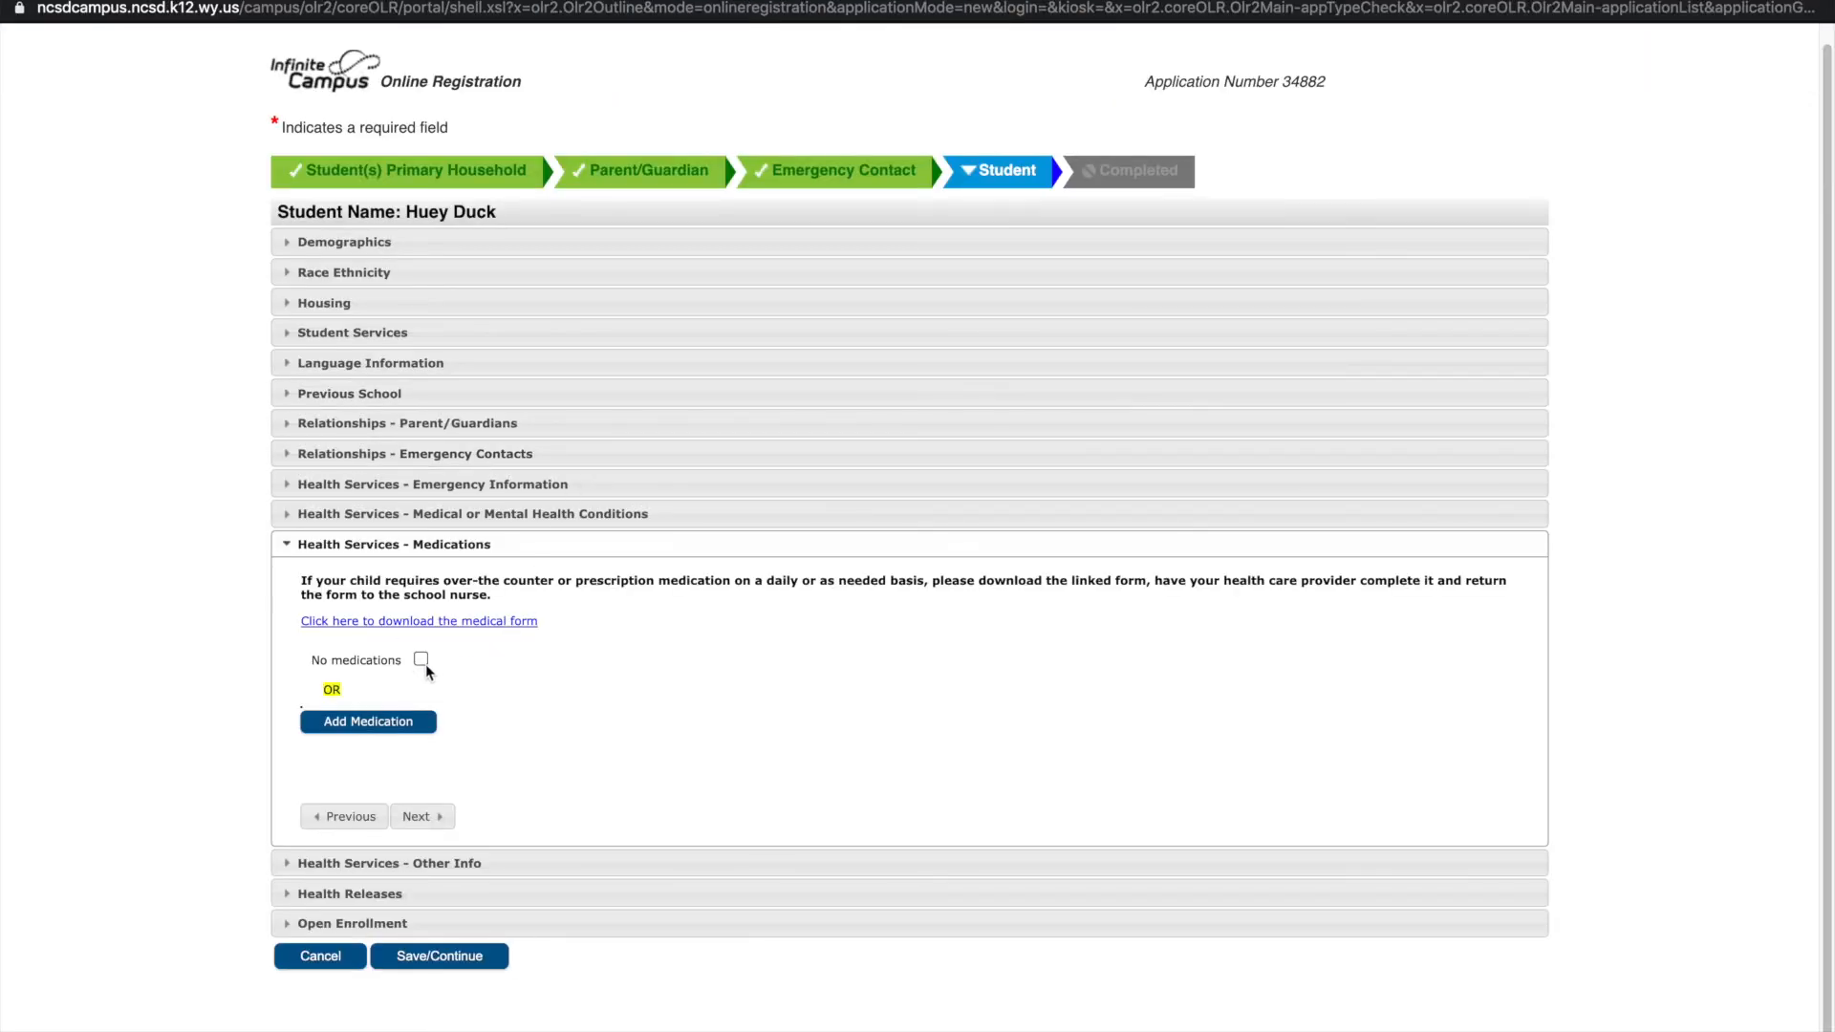
Record that the student takes no medications
left_click(420, 658)
left_click(420, 677)
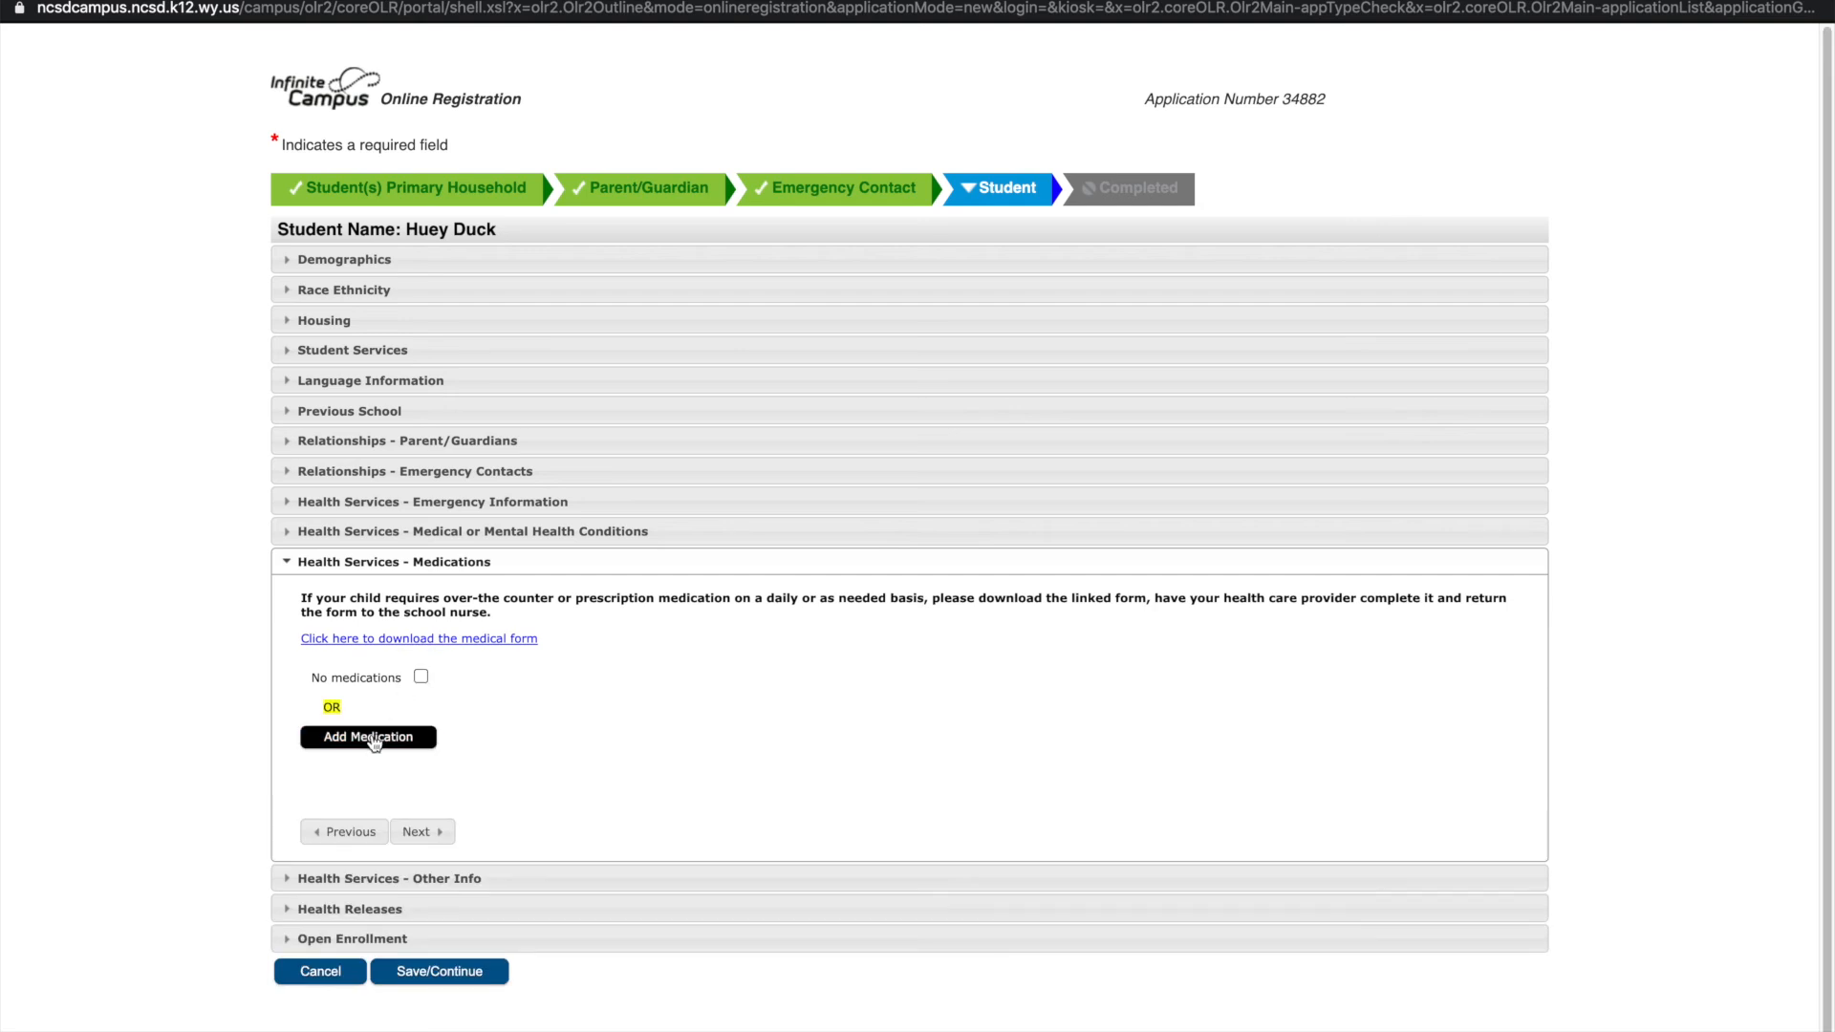
left_click(420, 676)
left_click(422, 777)
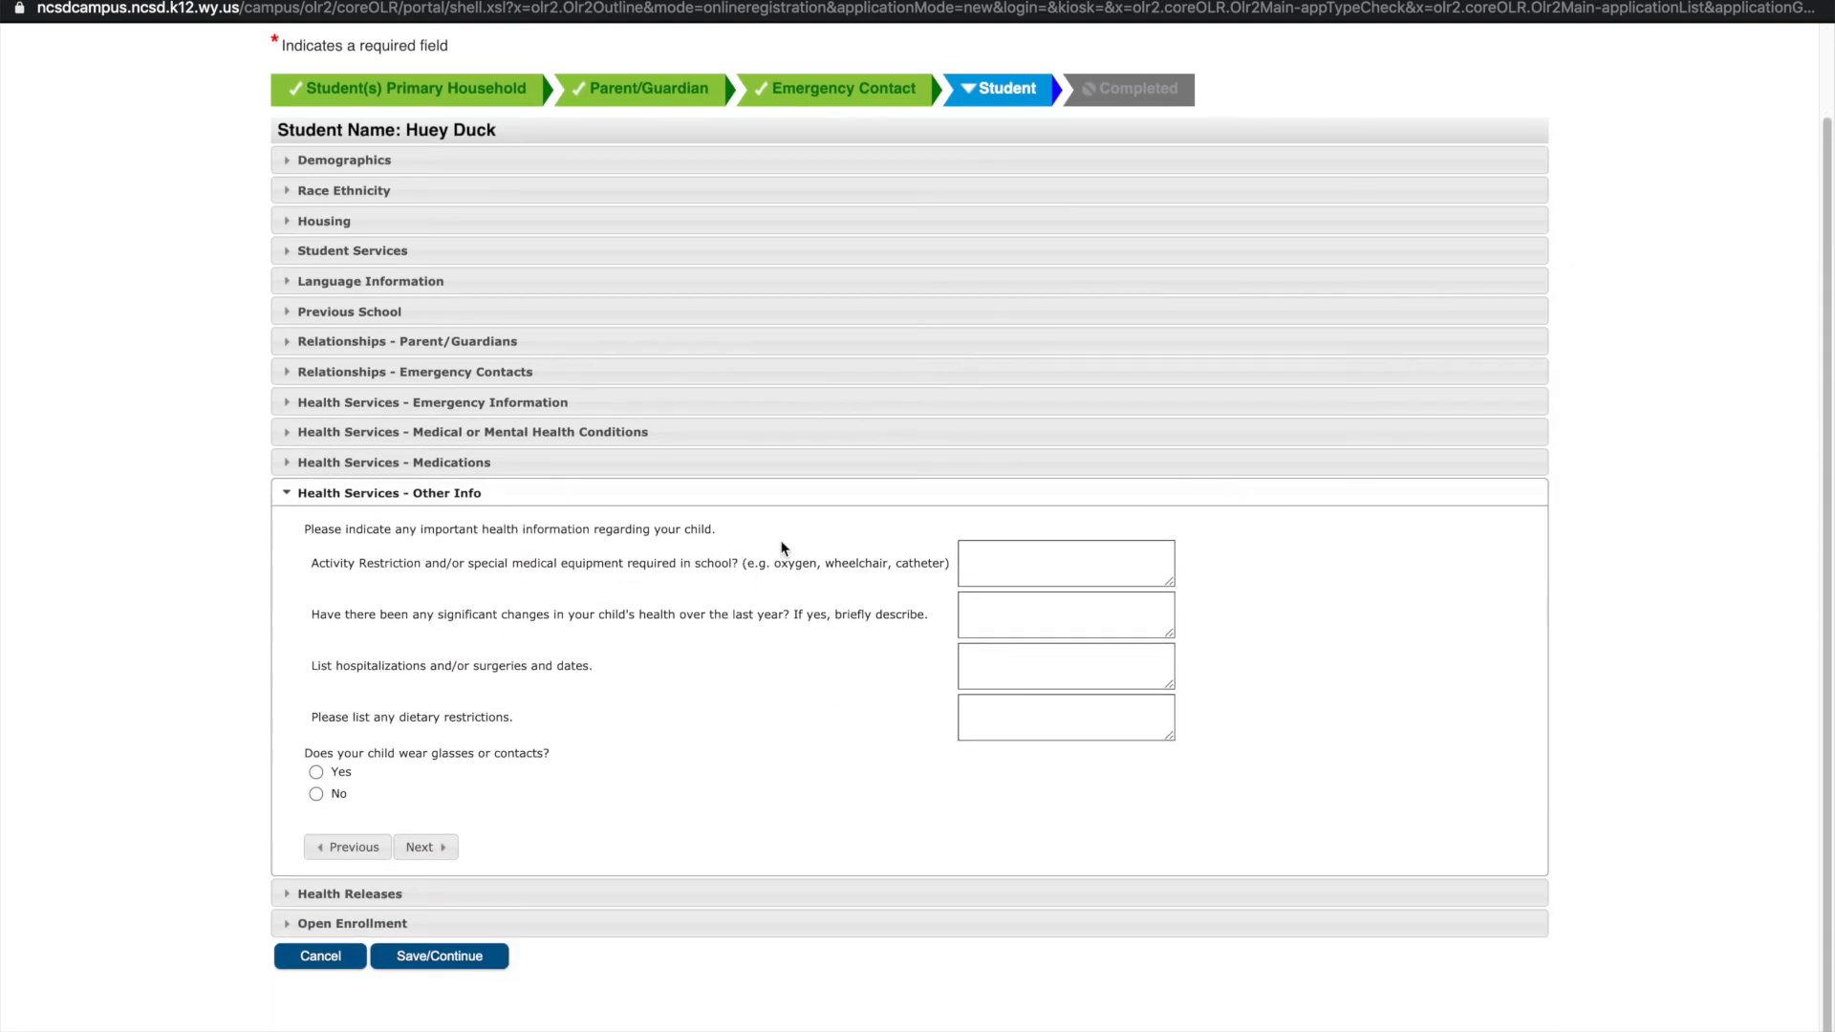
Answer No to activity restrictions, health changes, hospitalizations, dietary restrictions and glasses or contacts
left_click(1005, 554)
type("No")
key("Tab")
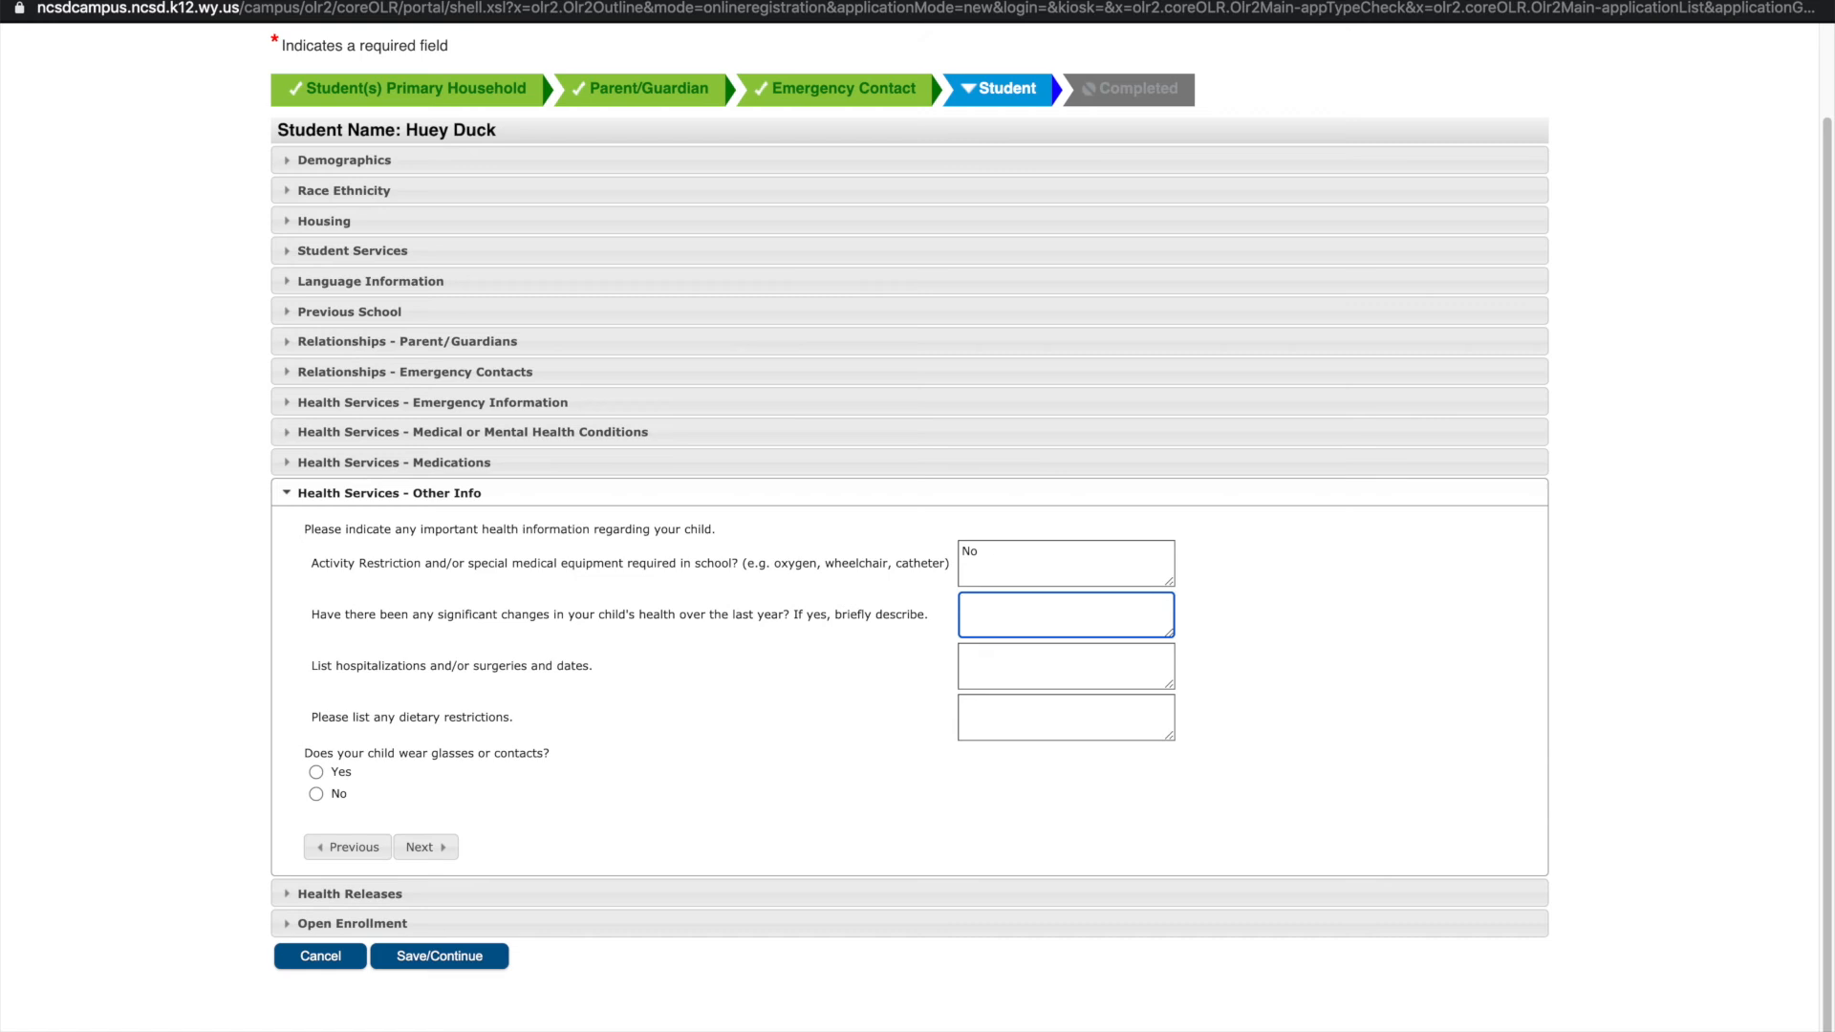
type("No")
key("Tab")
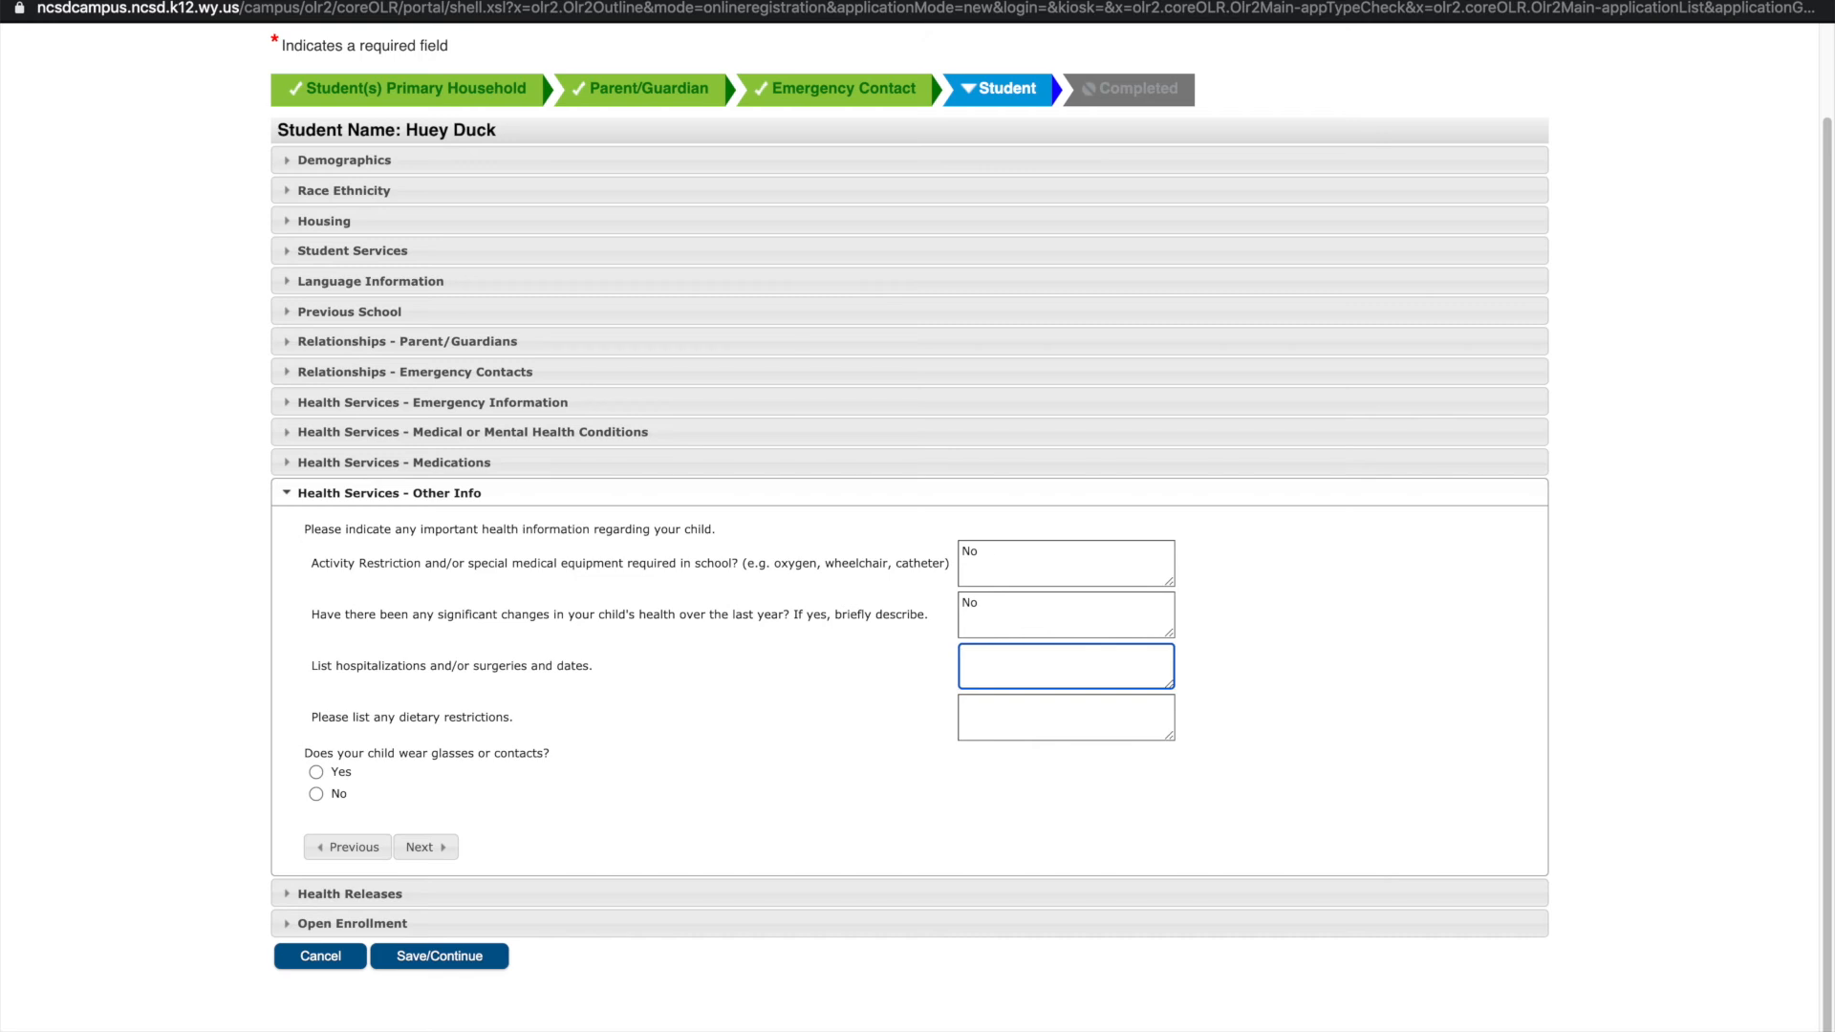
type("No")
key("Tab")
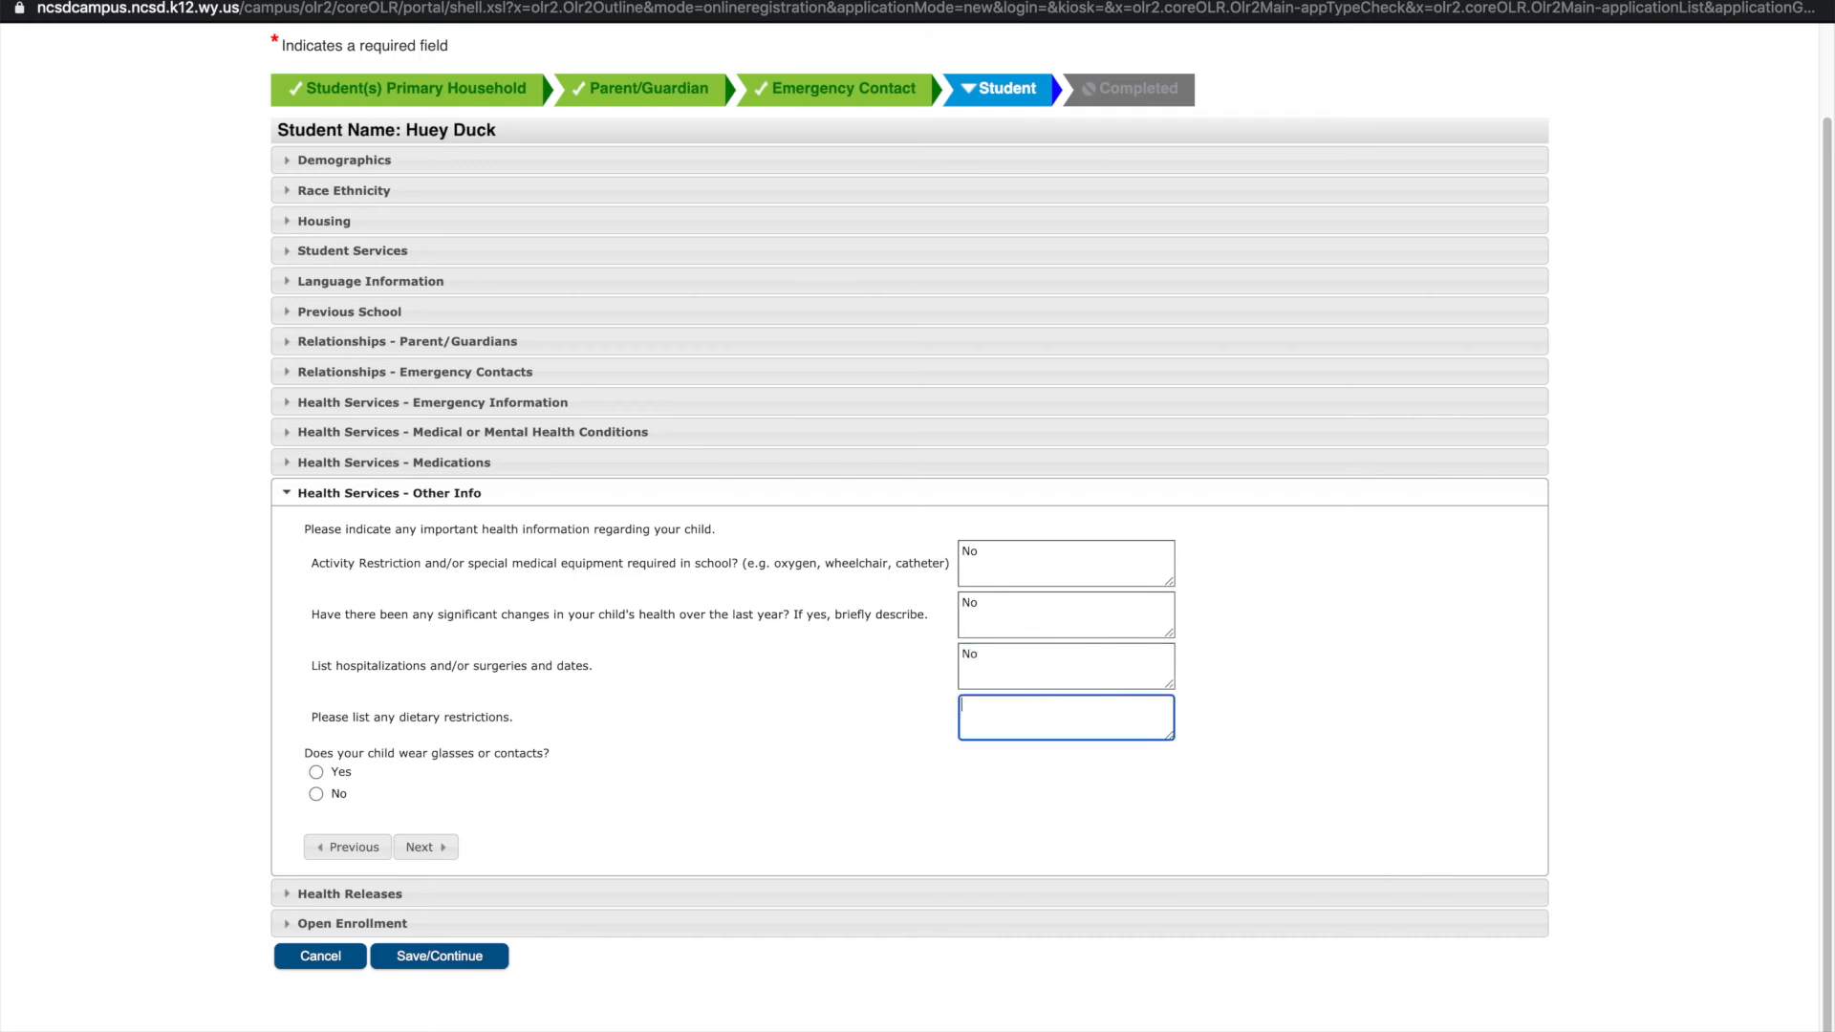
type("No")
left_click(317, 794)
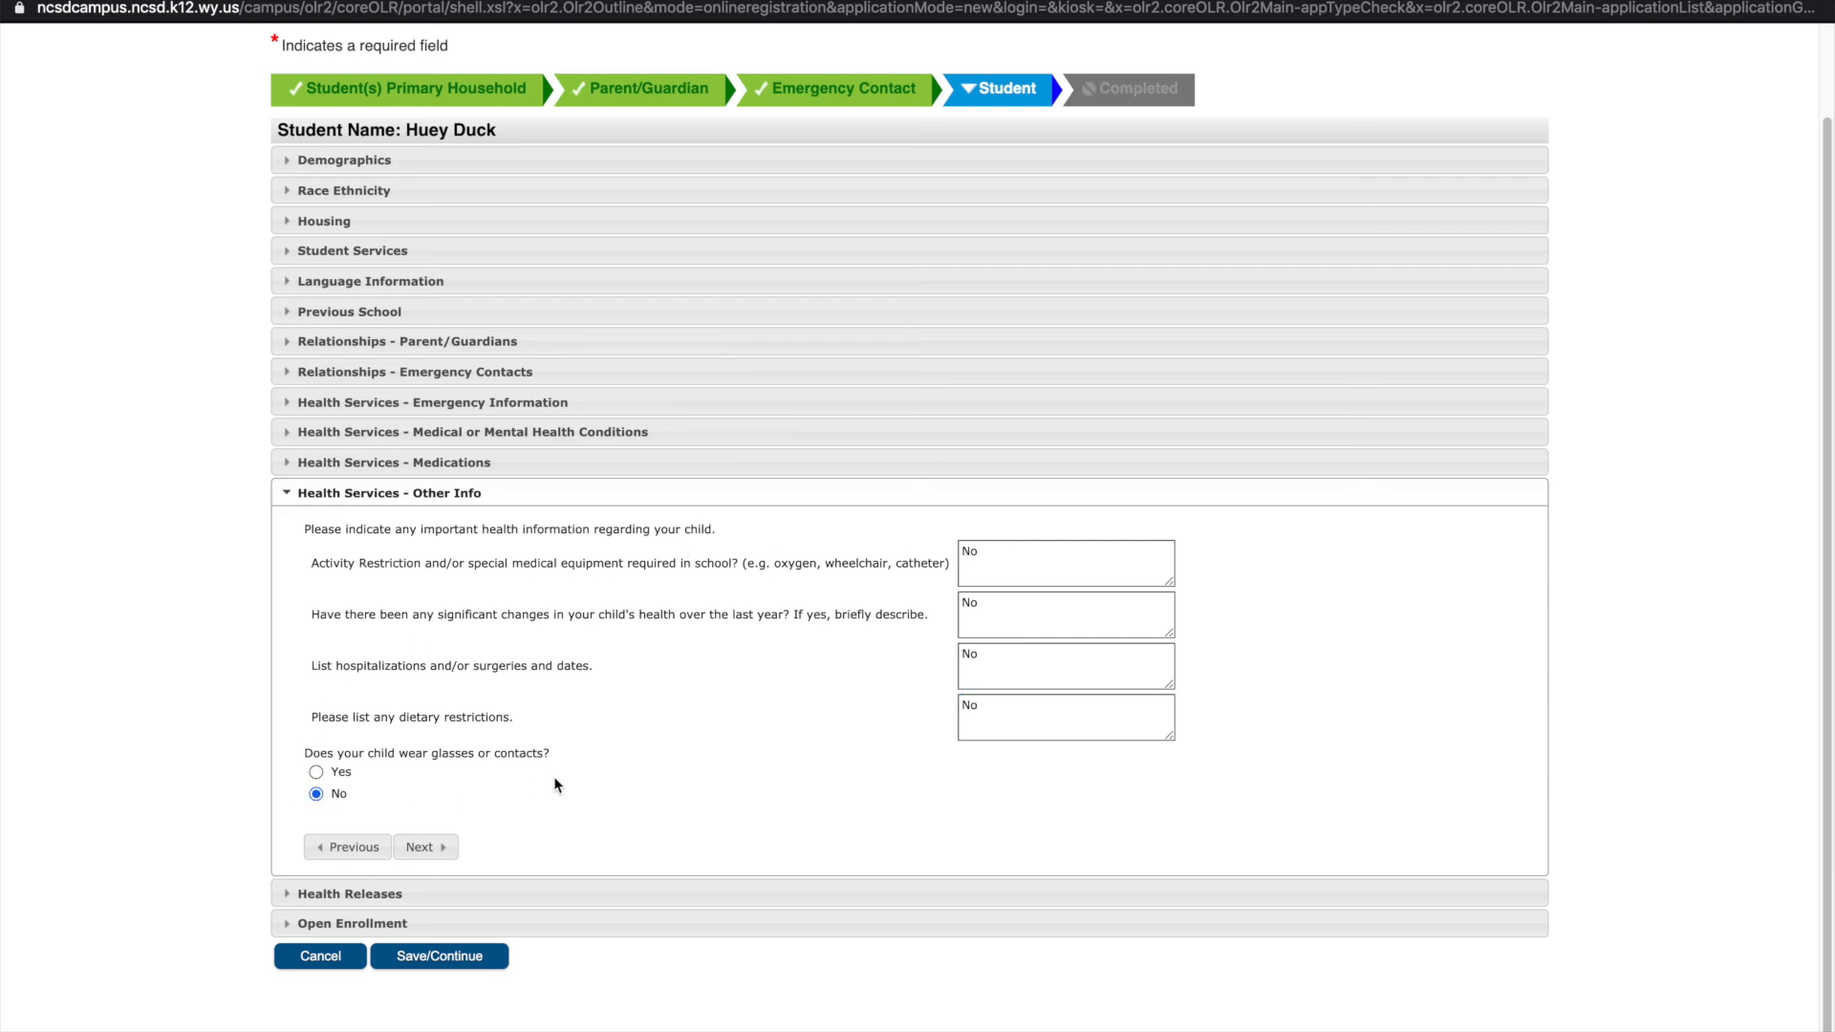
left_click(422, 848)
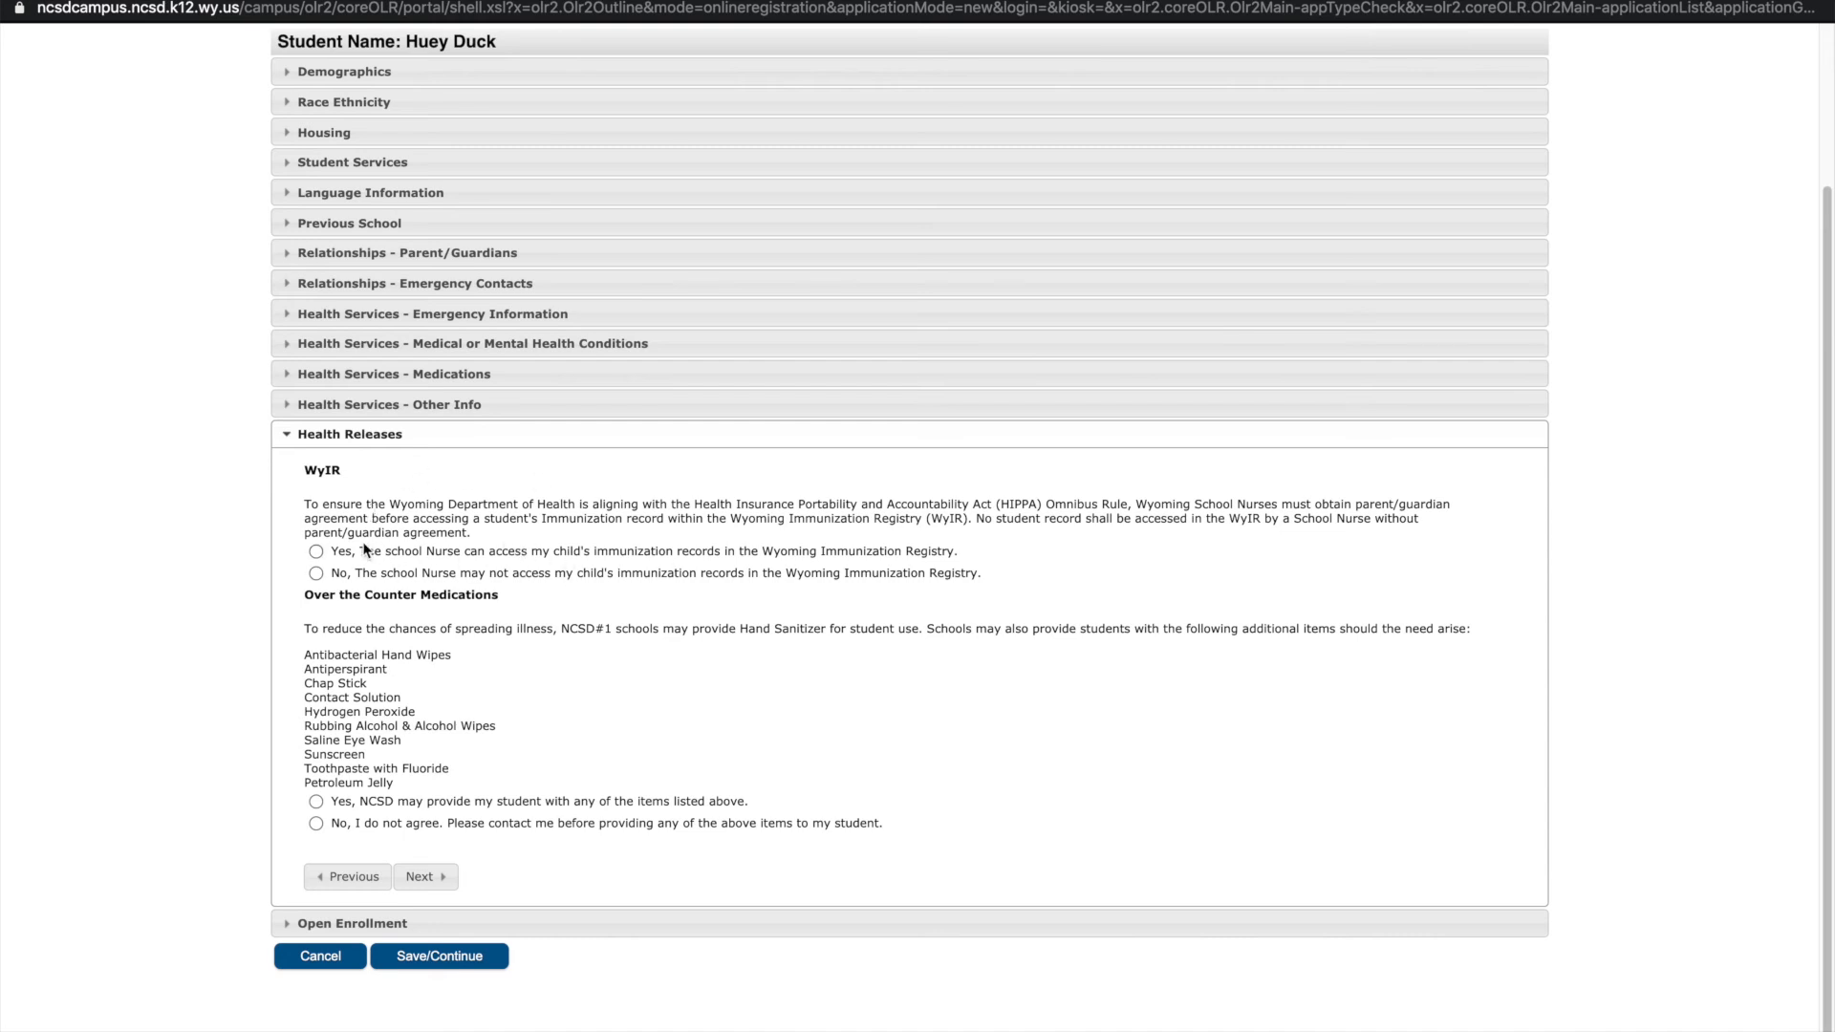
Grant the school nurse access to the student's WyIR immunization records
left_click(315, 552)
Choose Bar Nunn, Cottonwood, Crest Hill and Evansville Elementary as first through fourth school choices
left_click(427, 875)
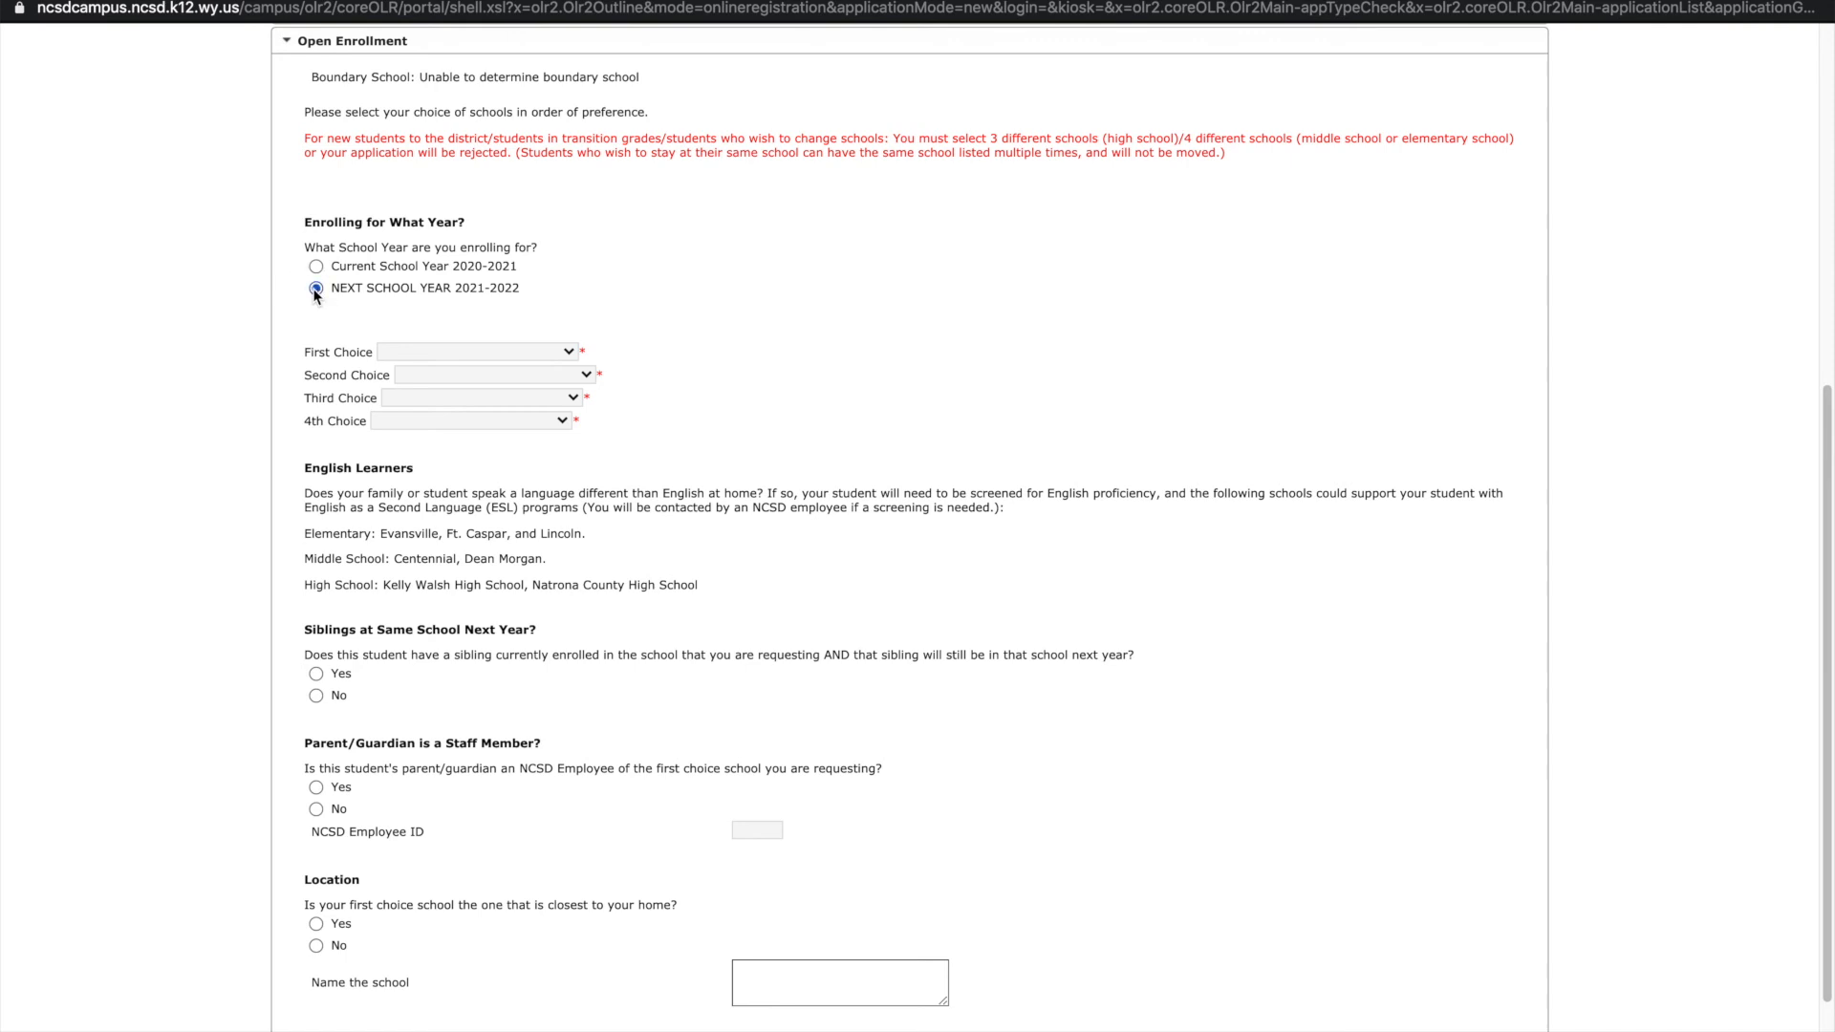
left_click(418, 352)
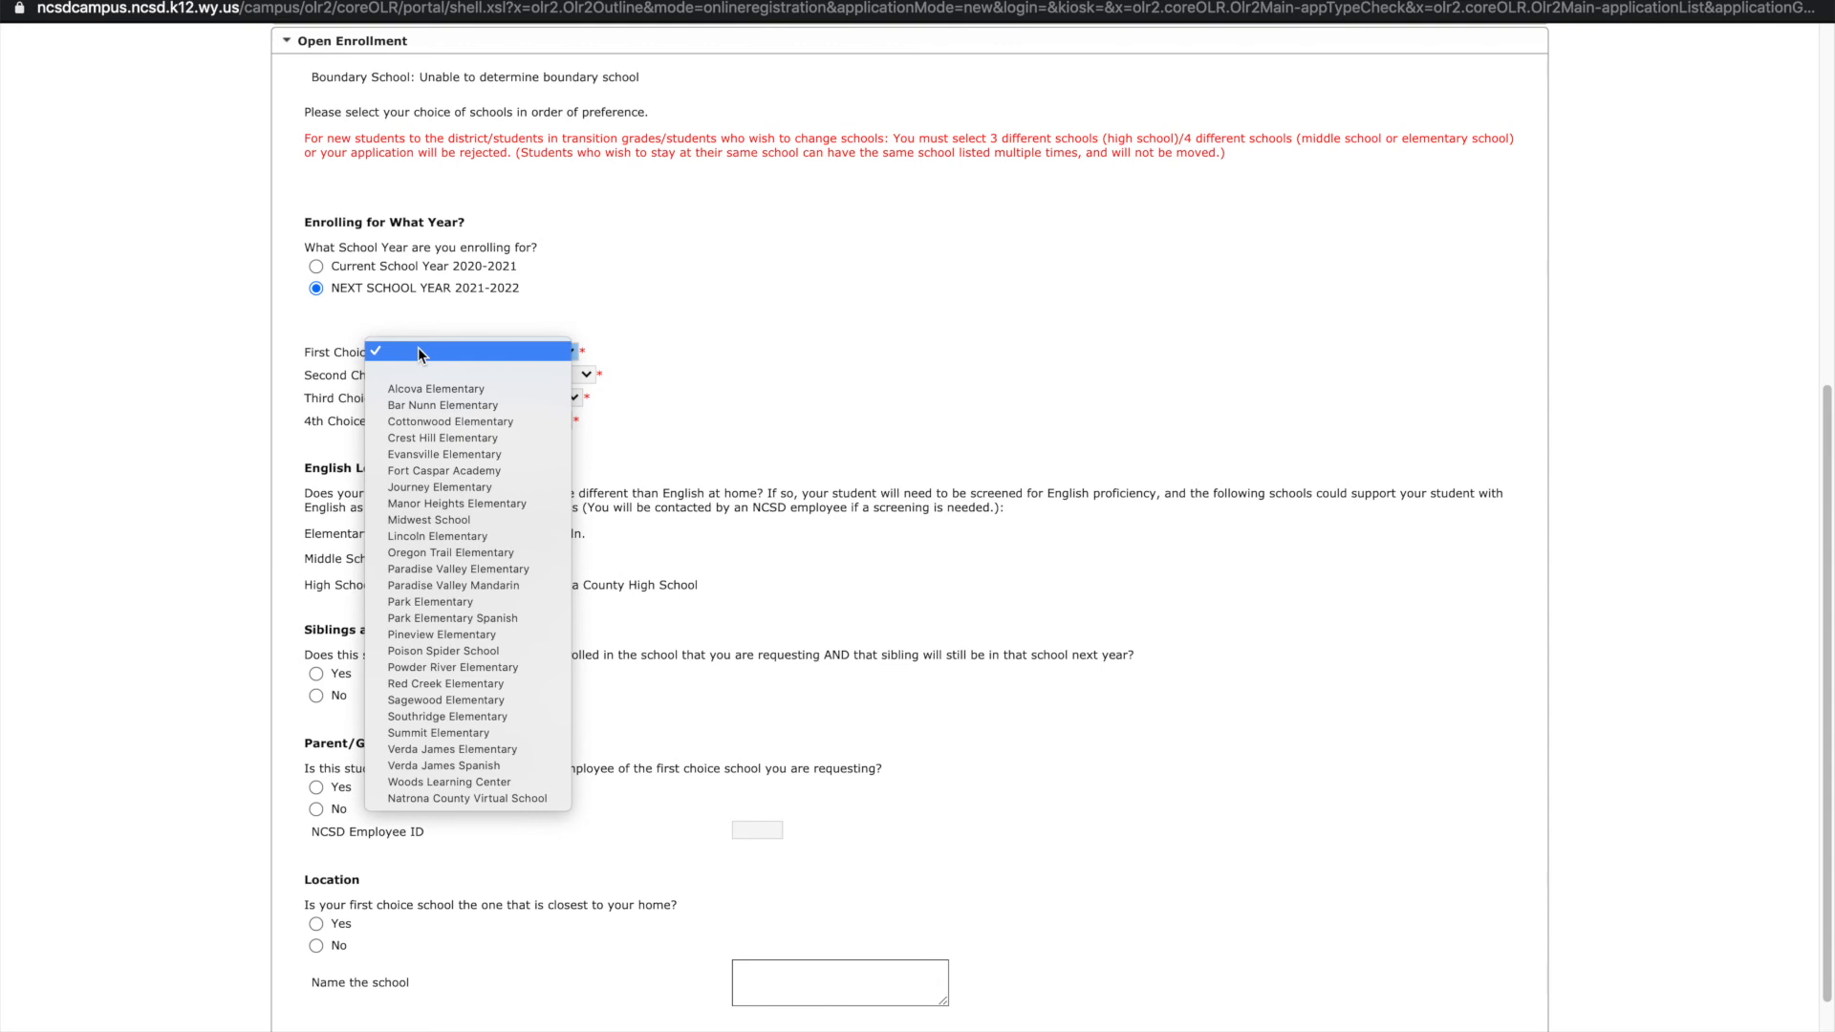
left_click(417, 406)
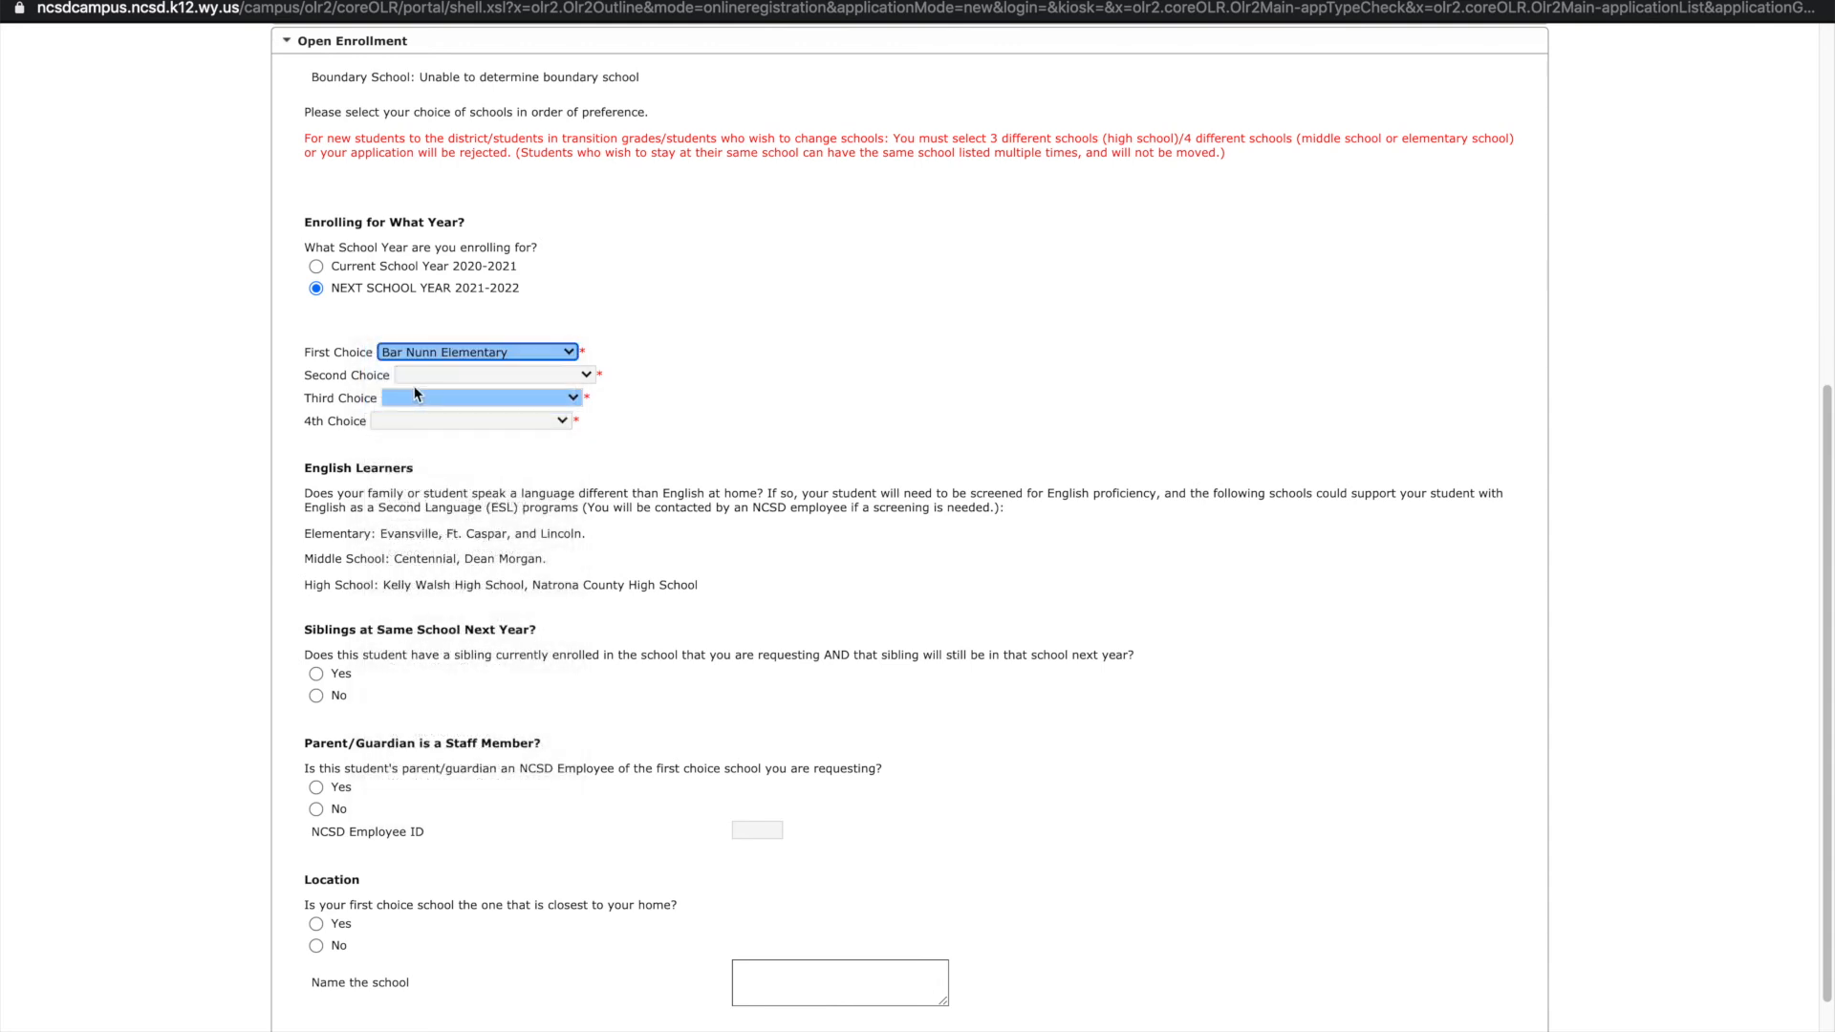
left_click(413, 374)
left_click(416, 446)
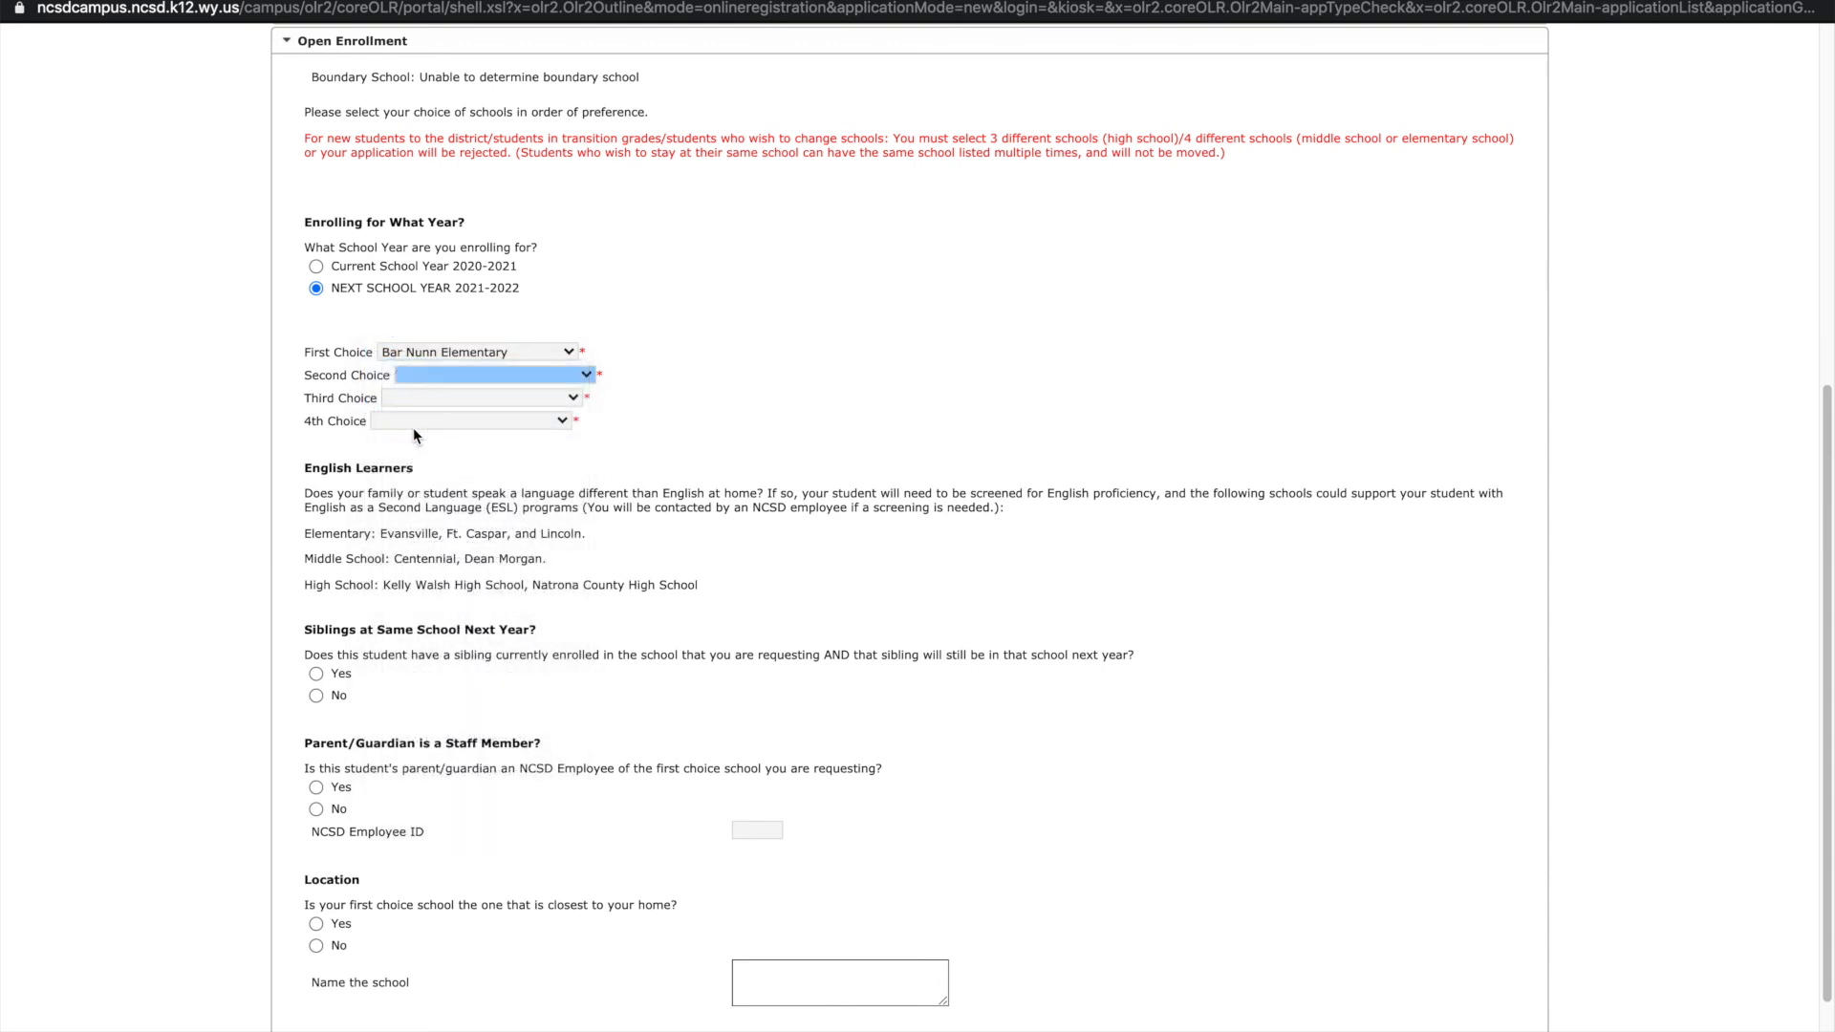
left_click(414, 400)
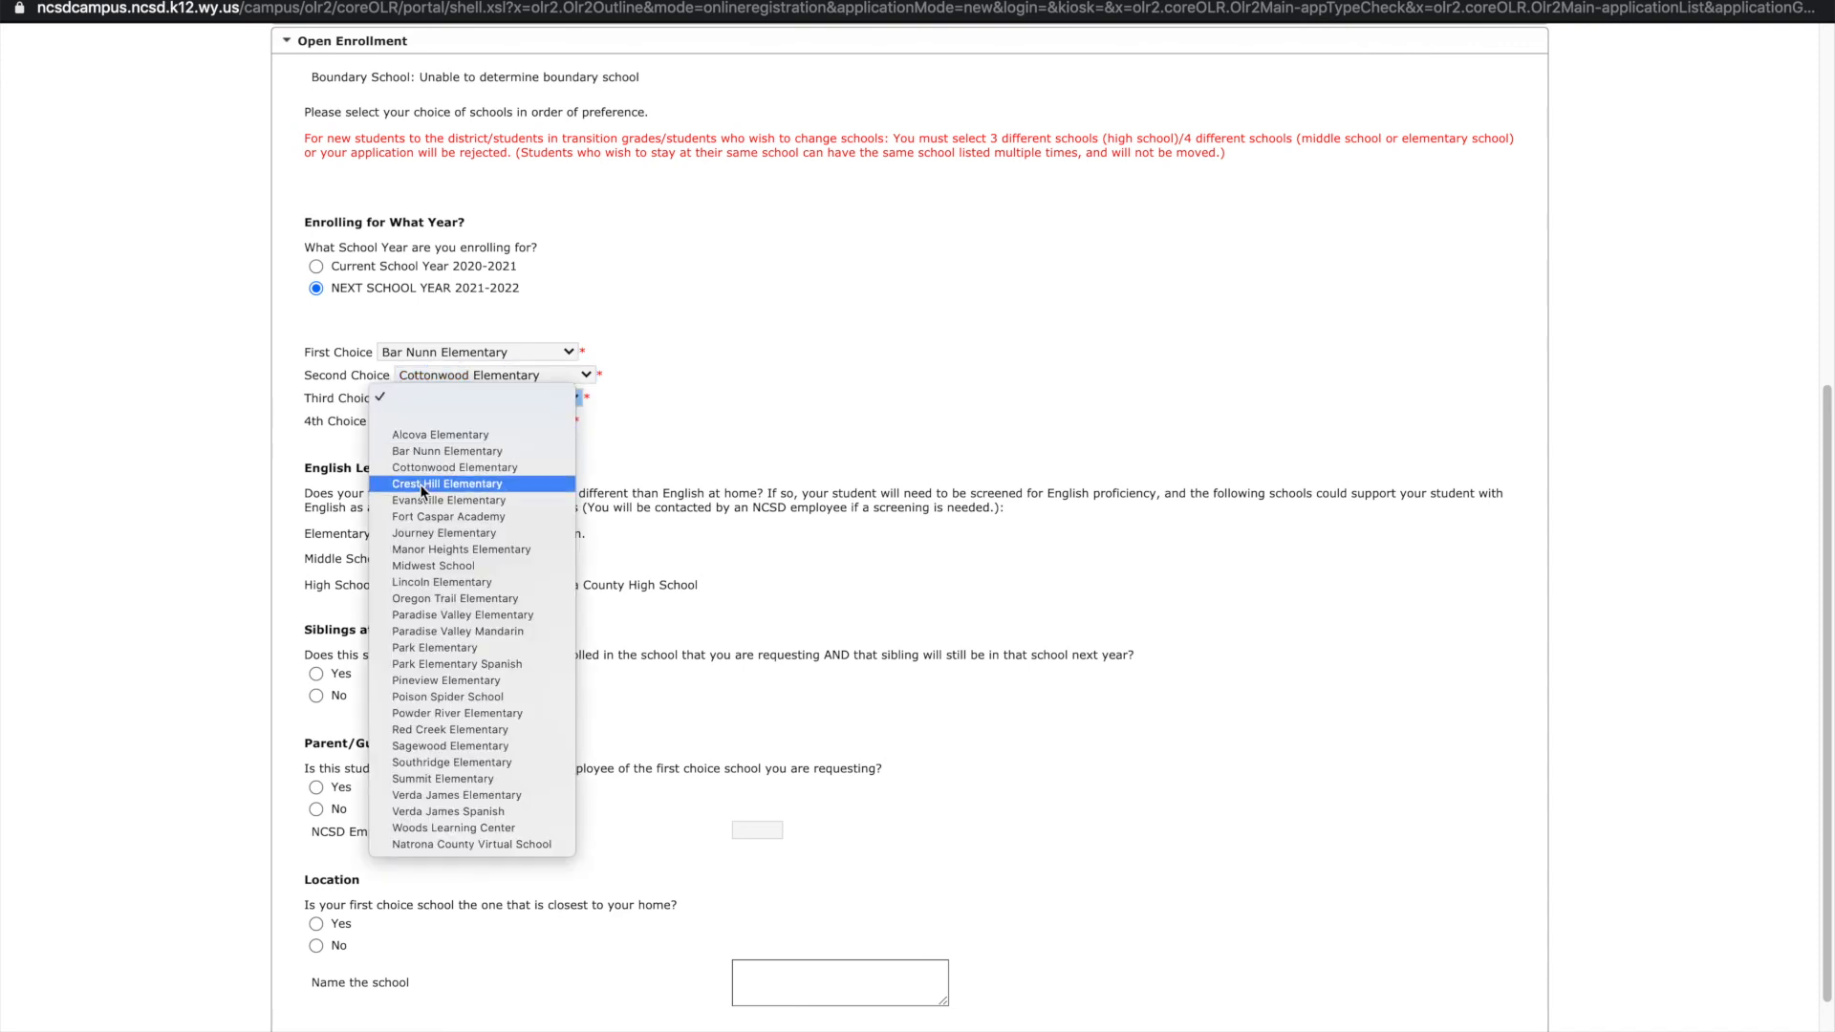
left_click(421, 492)
left_click(432, 425)
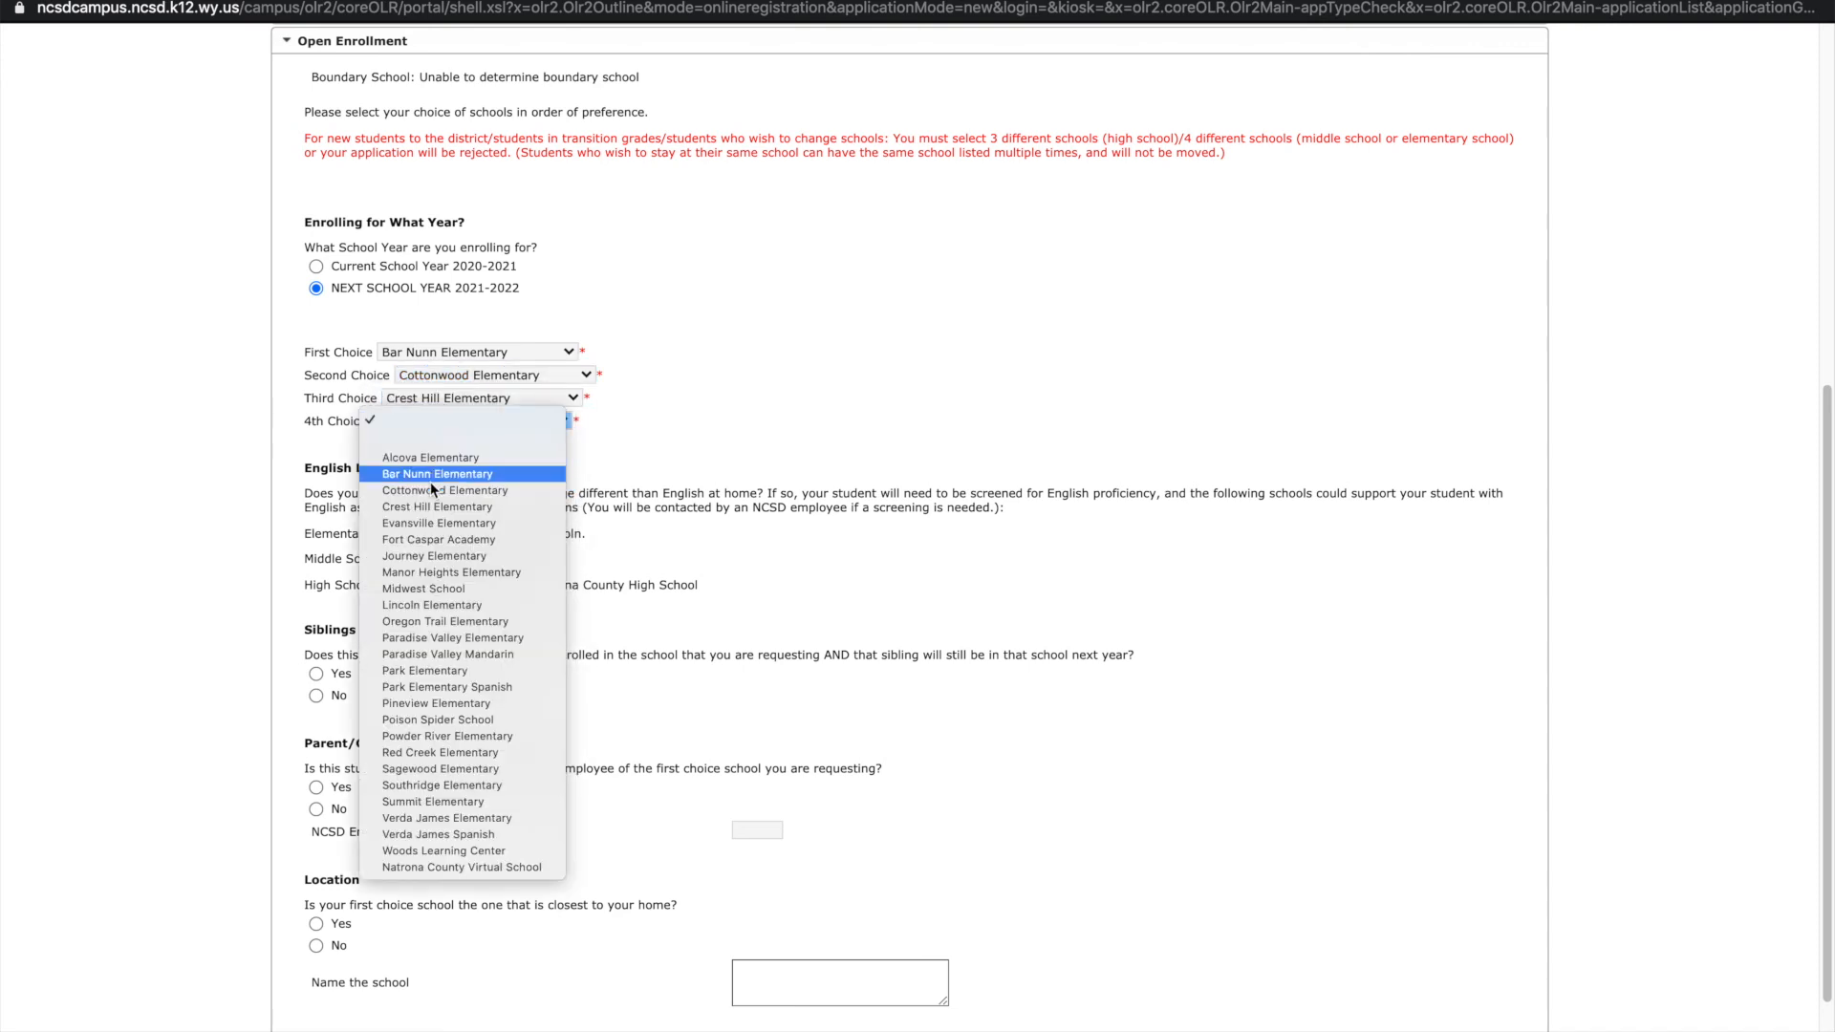
left_click(428, 528)
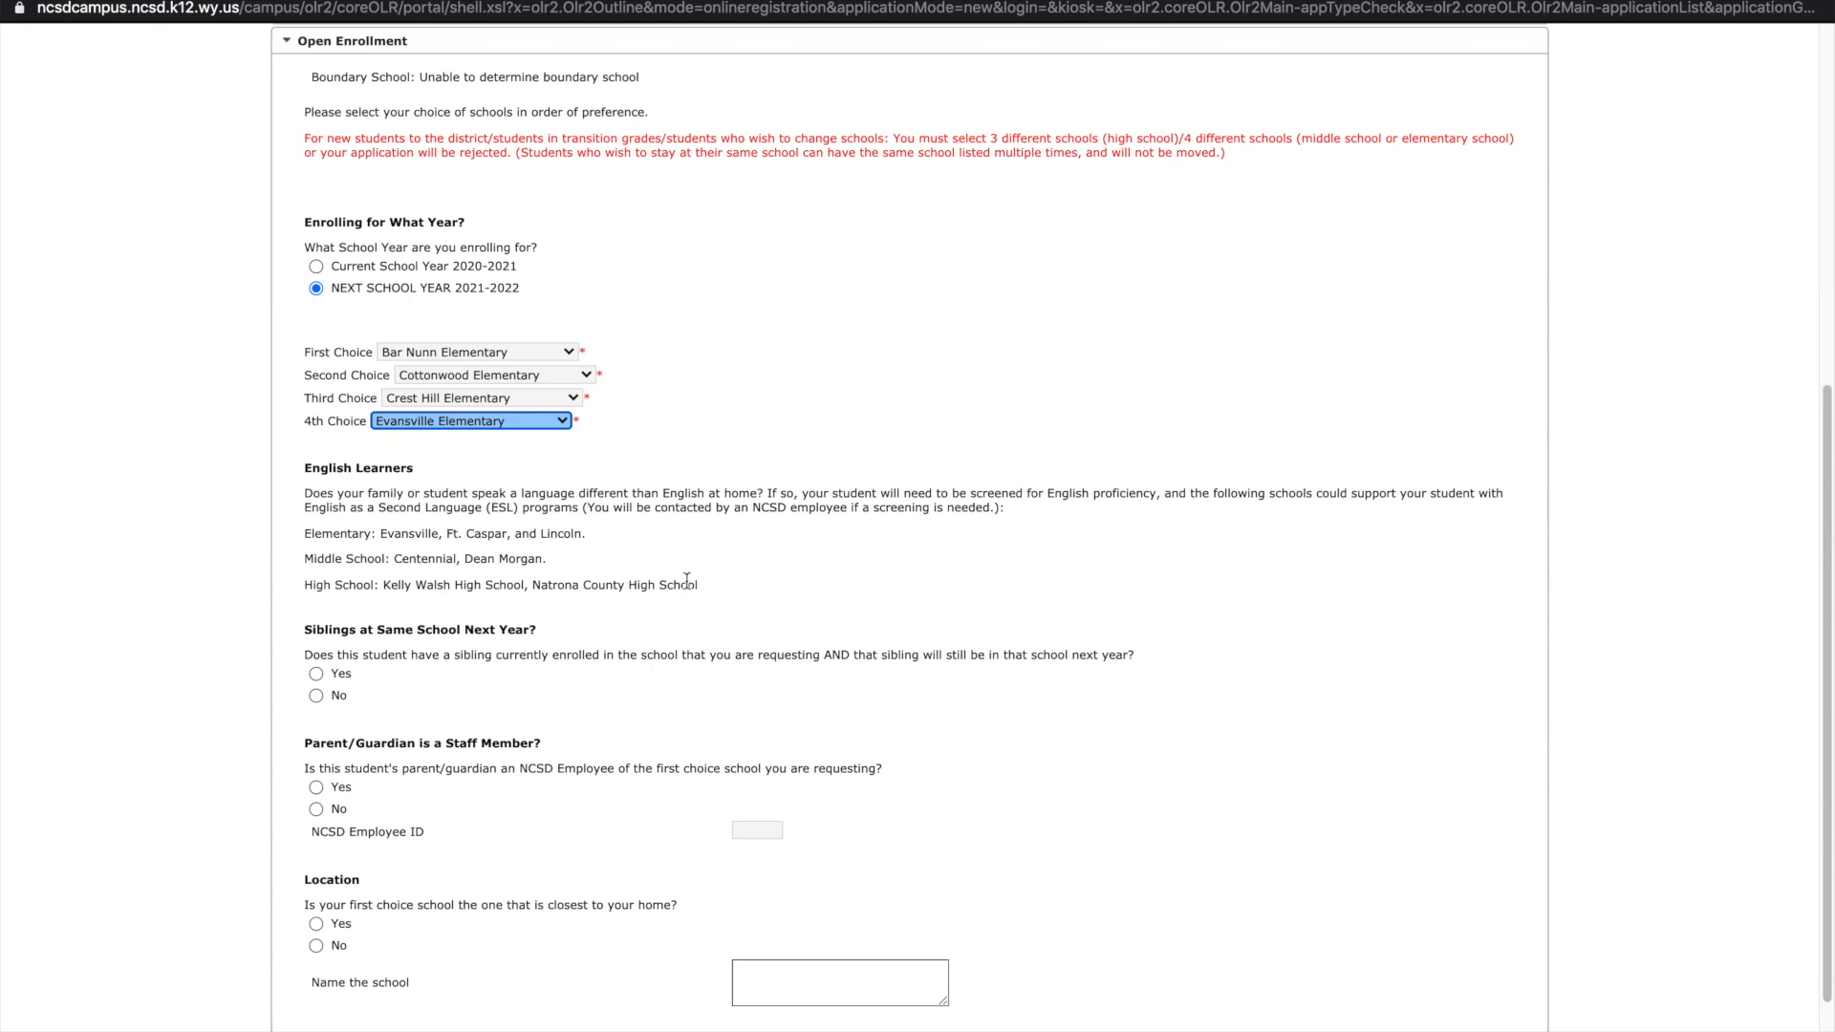
Answer No for a sibling at the school, a parent on NCSD staff, and first choice being closest
scroll(686, 580, "down", 3)
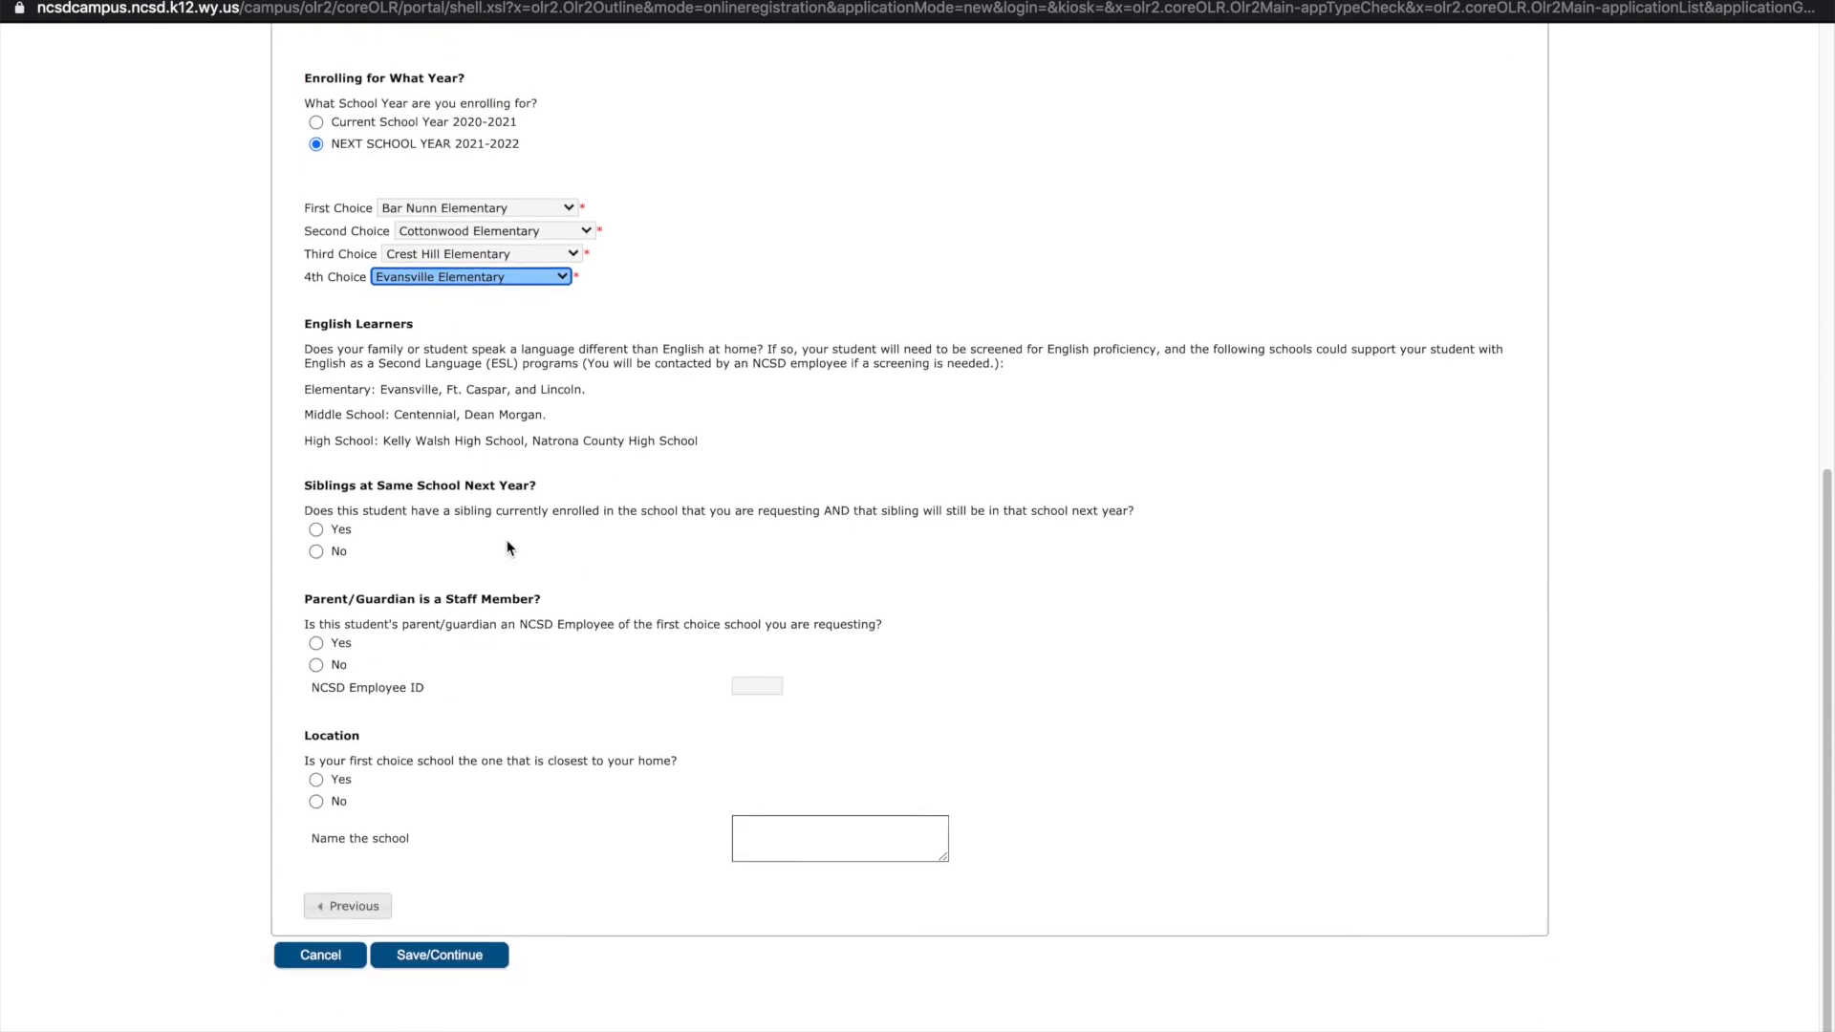
left_click(319, 555)
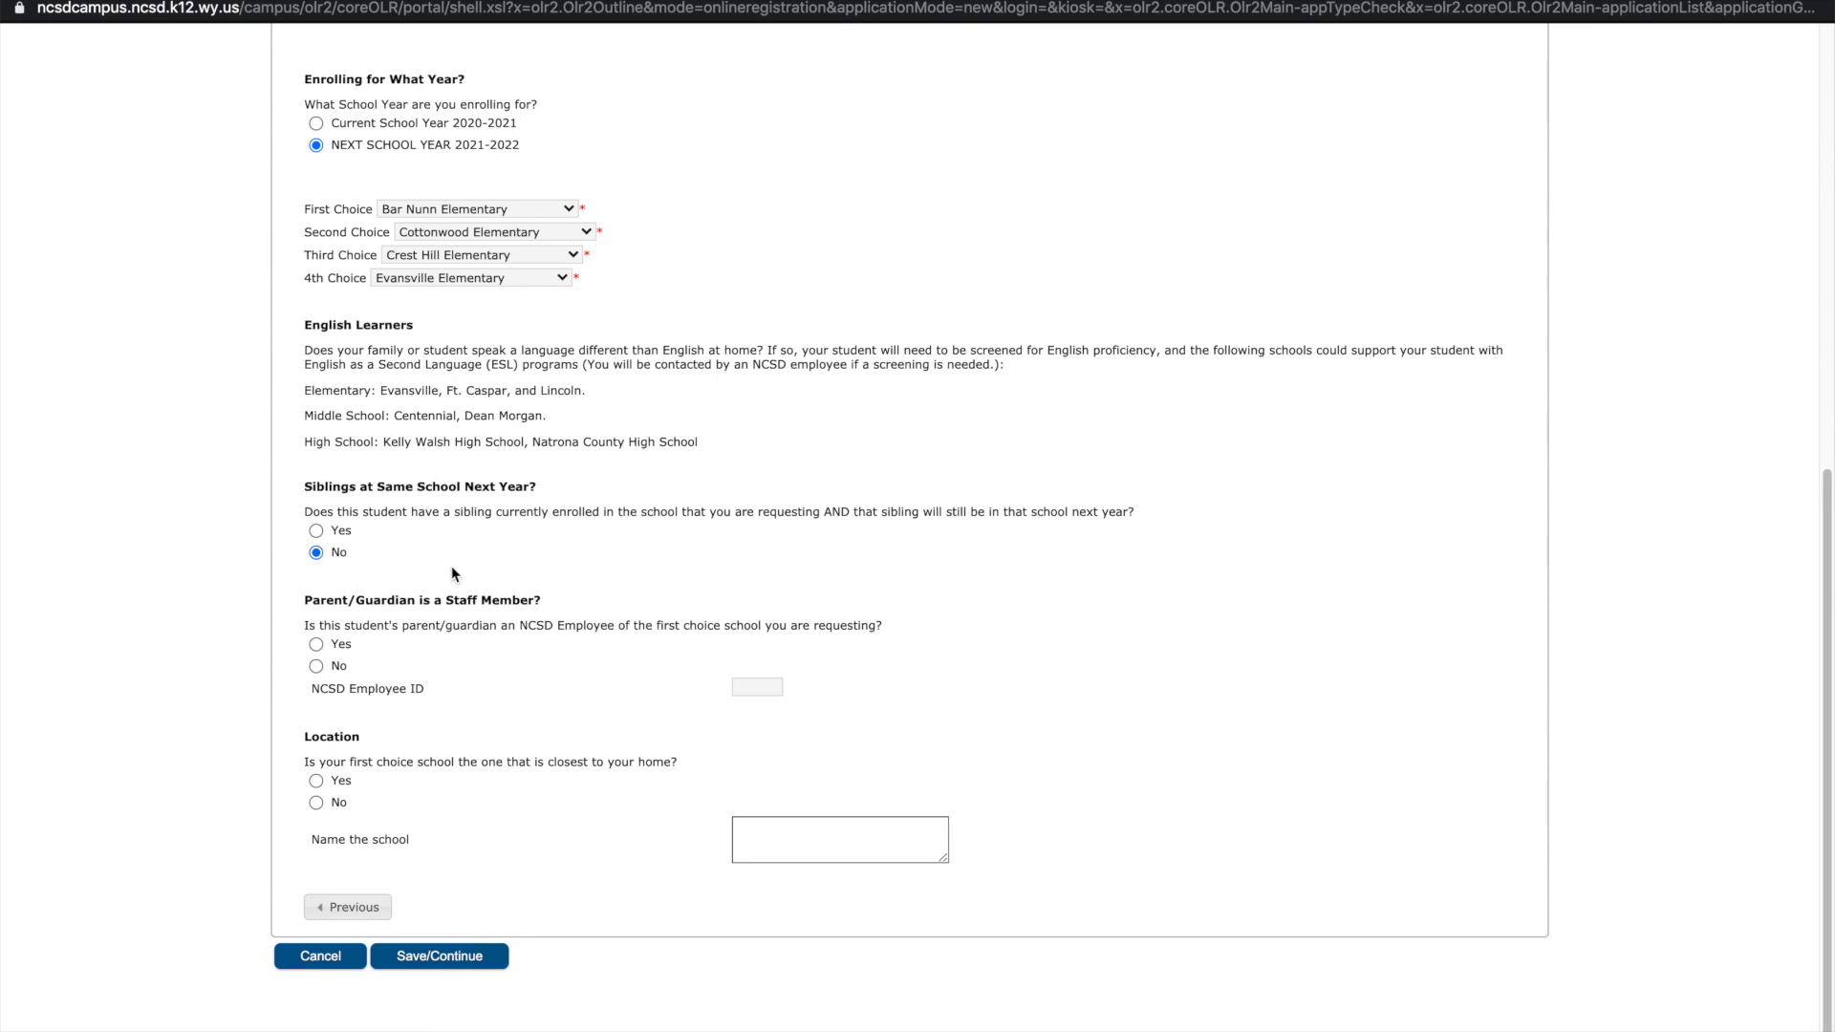
left_click(316, 666)
left_click(320, 807)
Save the completed student record and continue from the Student list to the final step
left_click(424, 957)
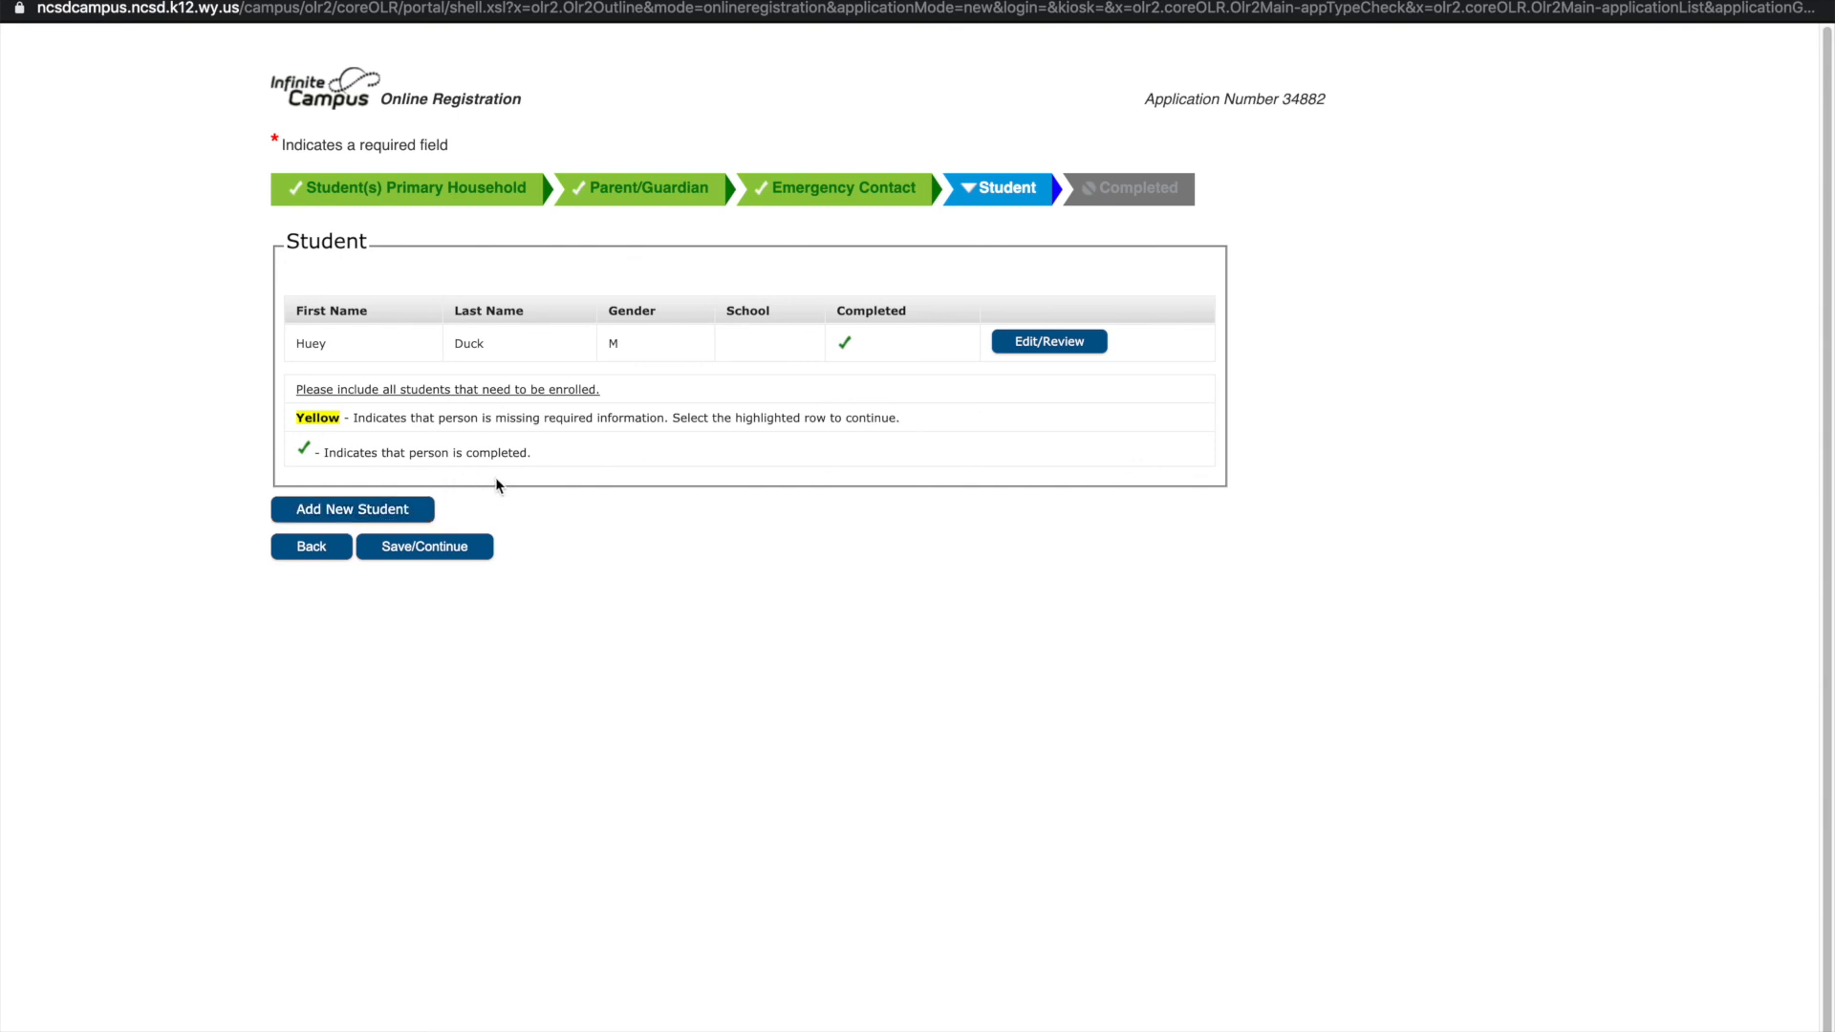
left_click(419, 551)
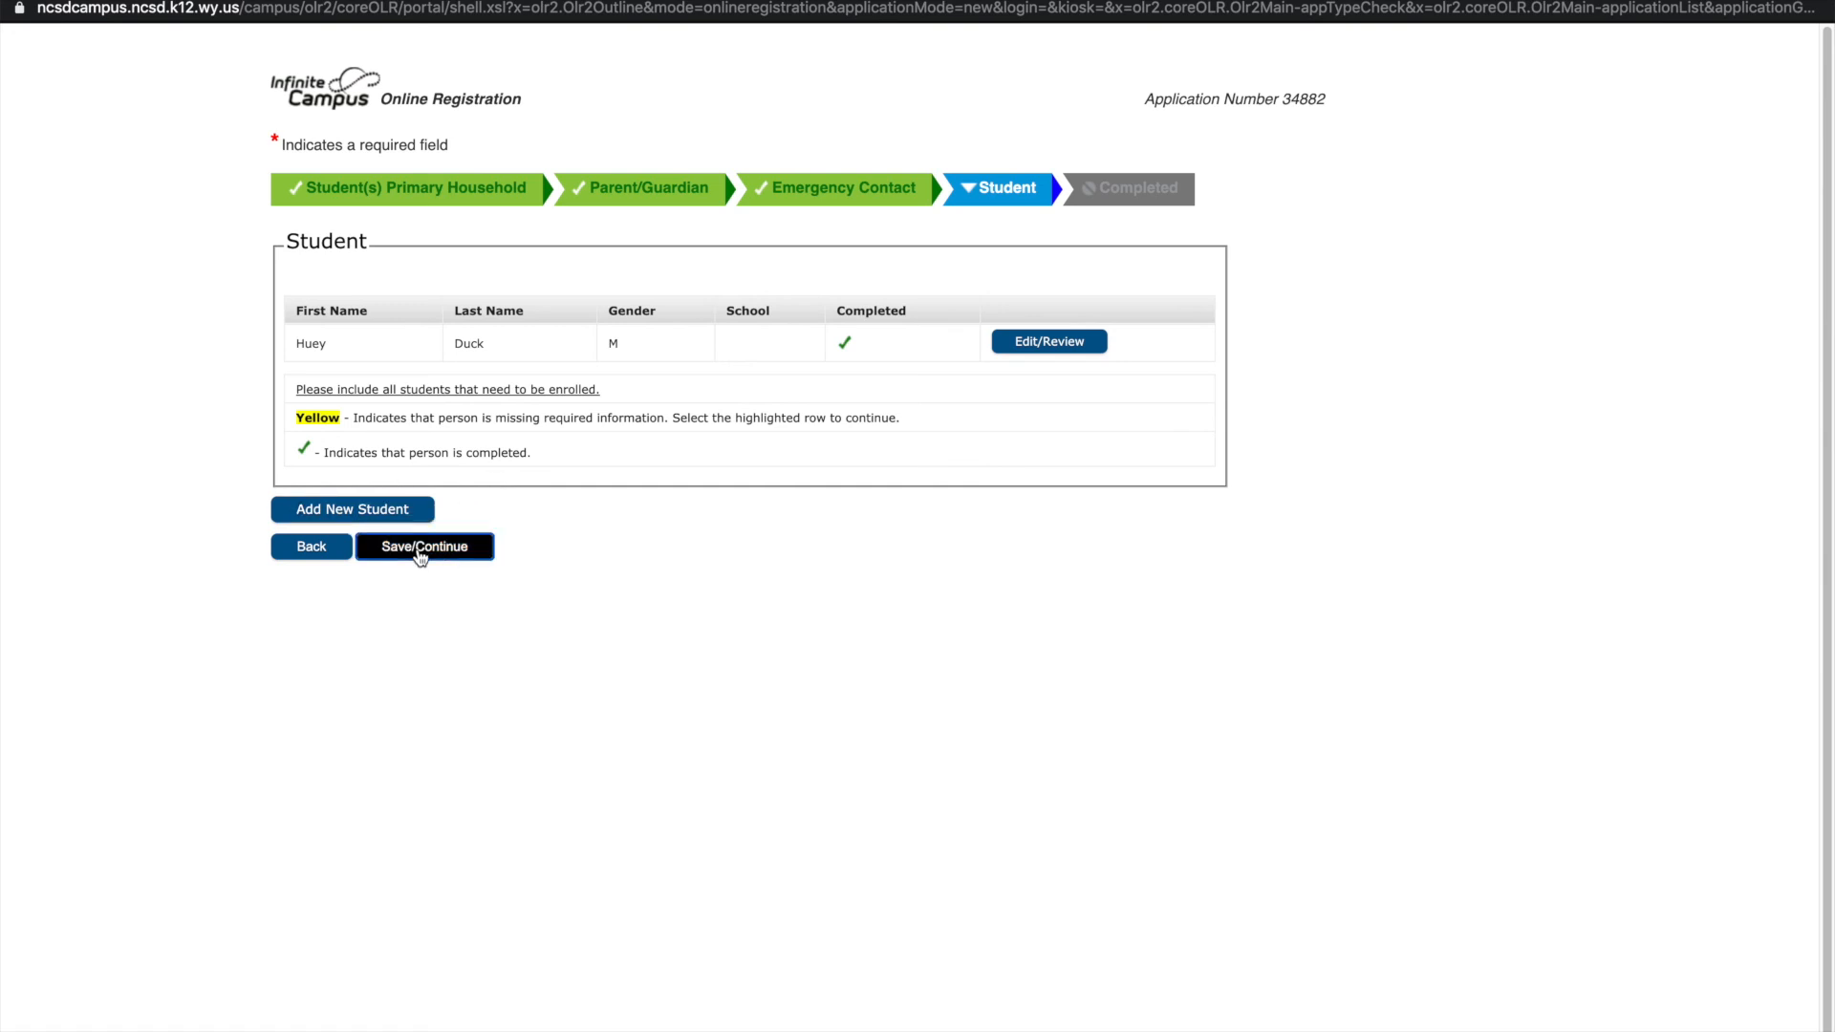